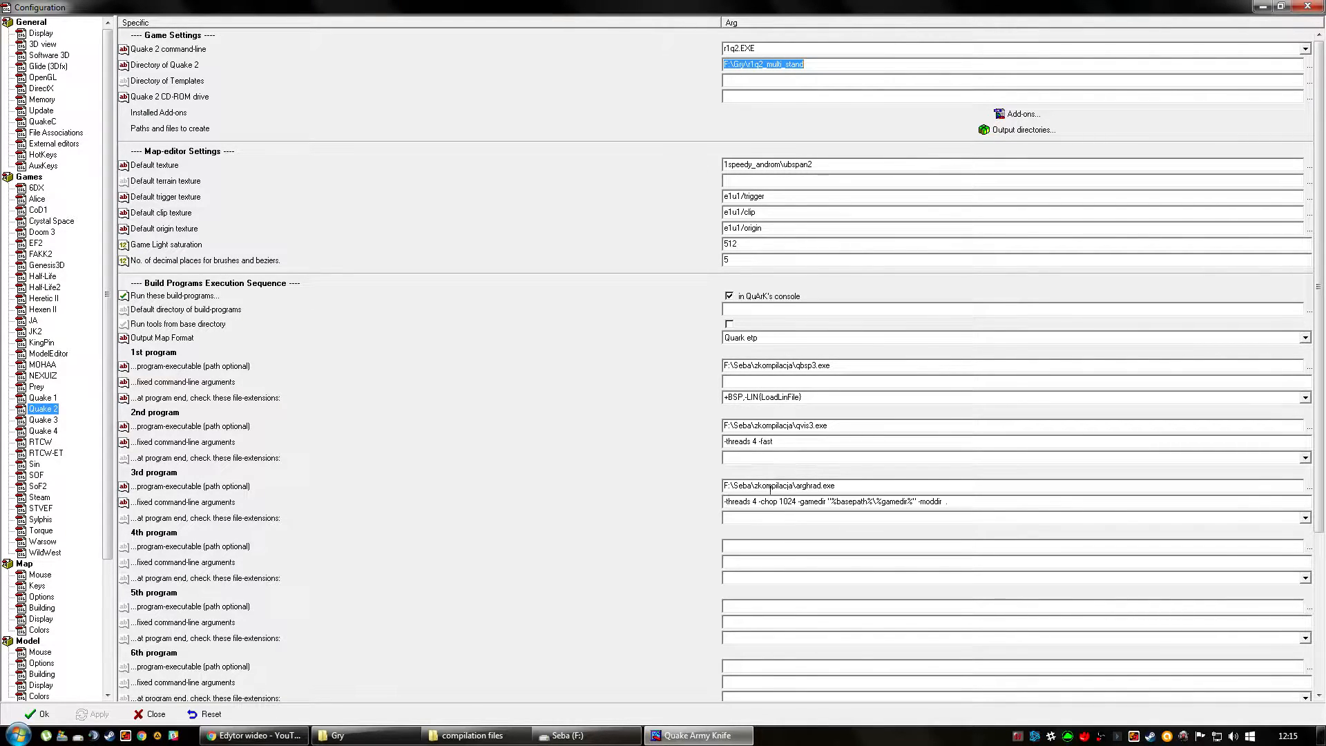
# Set the 1st build program's executable to qbsp3.exe from the "compilation files" folder on drive F.
pyautogui.click(1310, 367)
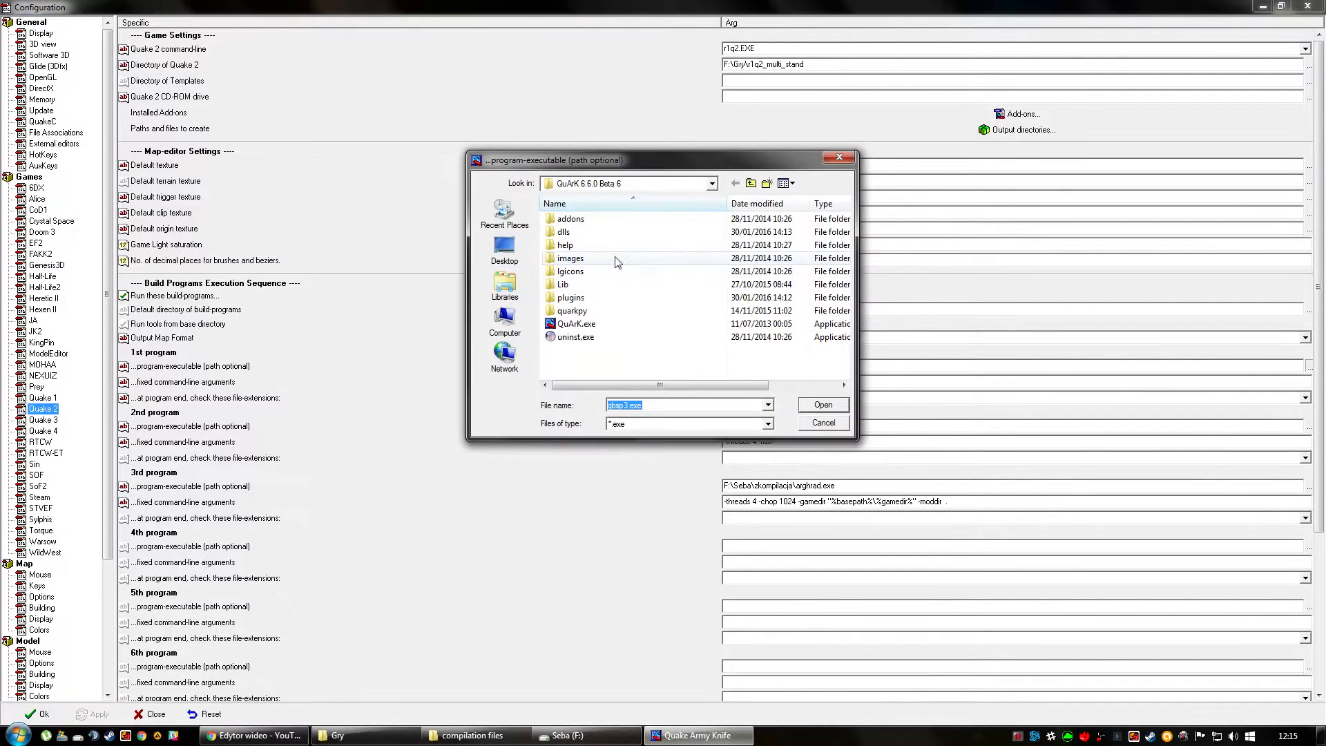
pyautogui.click(505, 319)
pyautogui.doubleClick(598, 266)
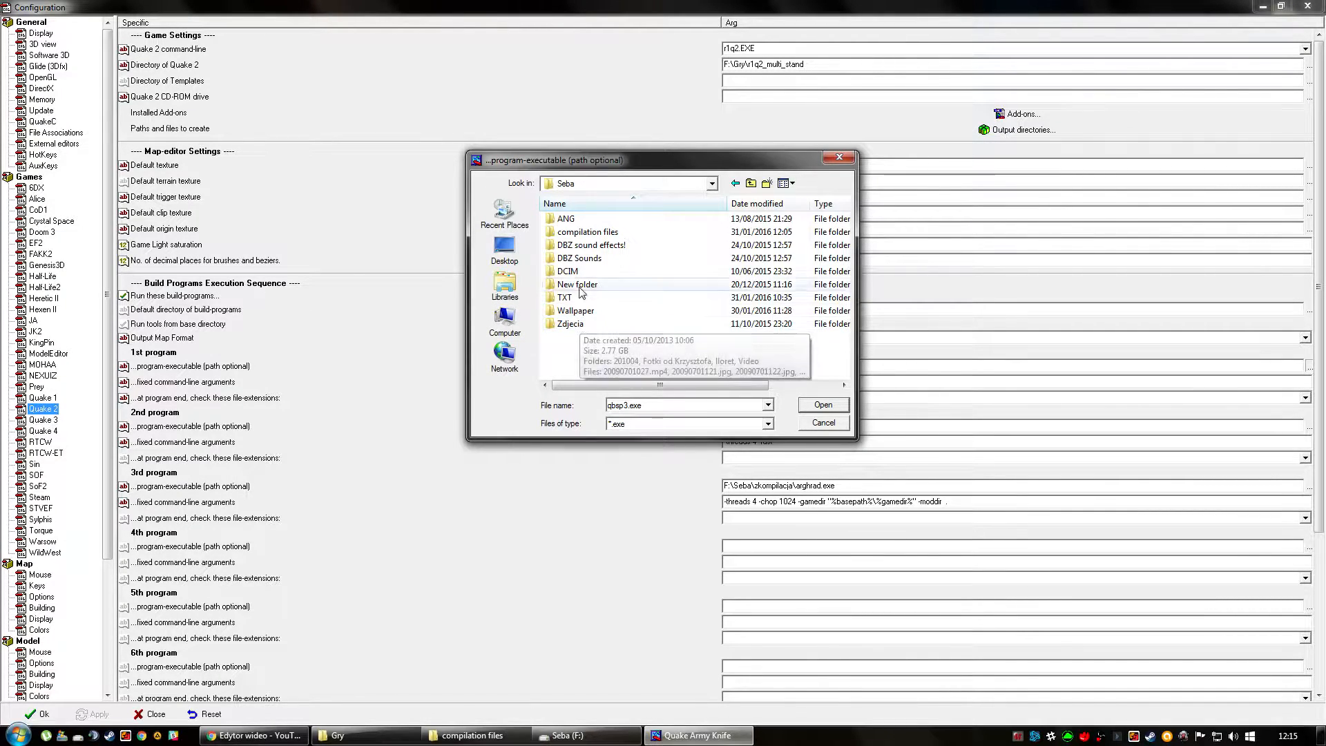
pyautogui.doubleClick(588, 232)
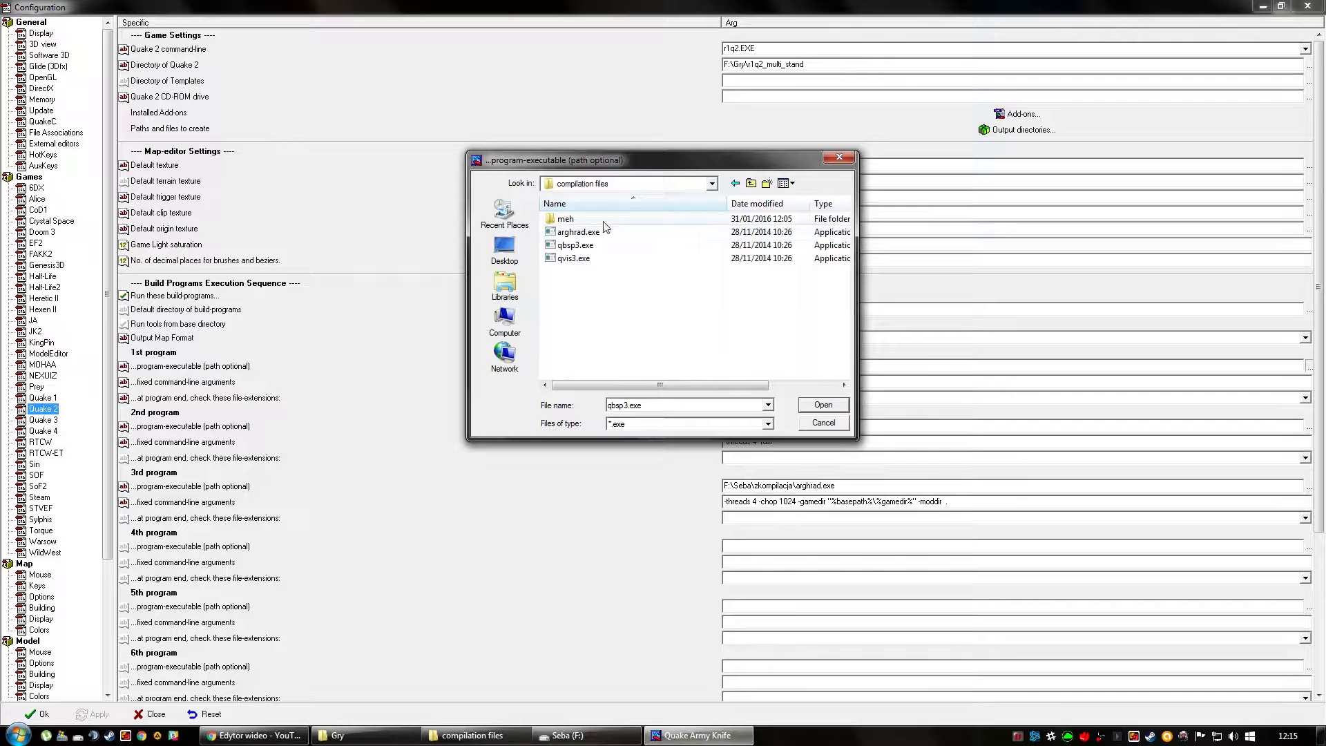
pyautogui.moveTo(659, 170); pyautogui.dragTo(511, 62)
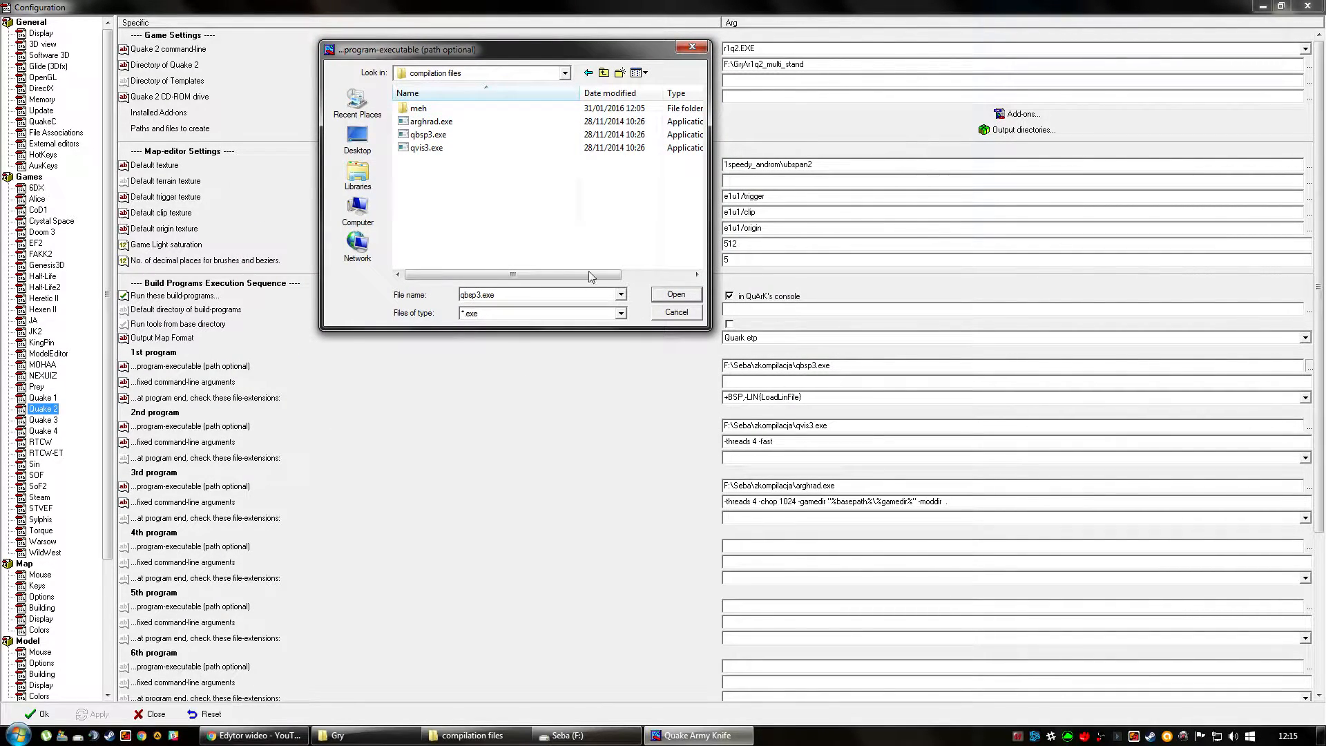
pyautogui.doubleClick(433, 136)
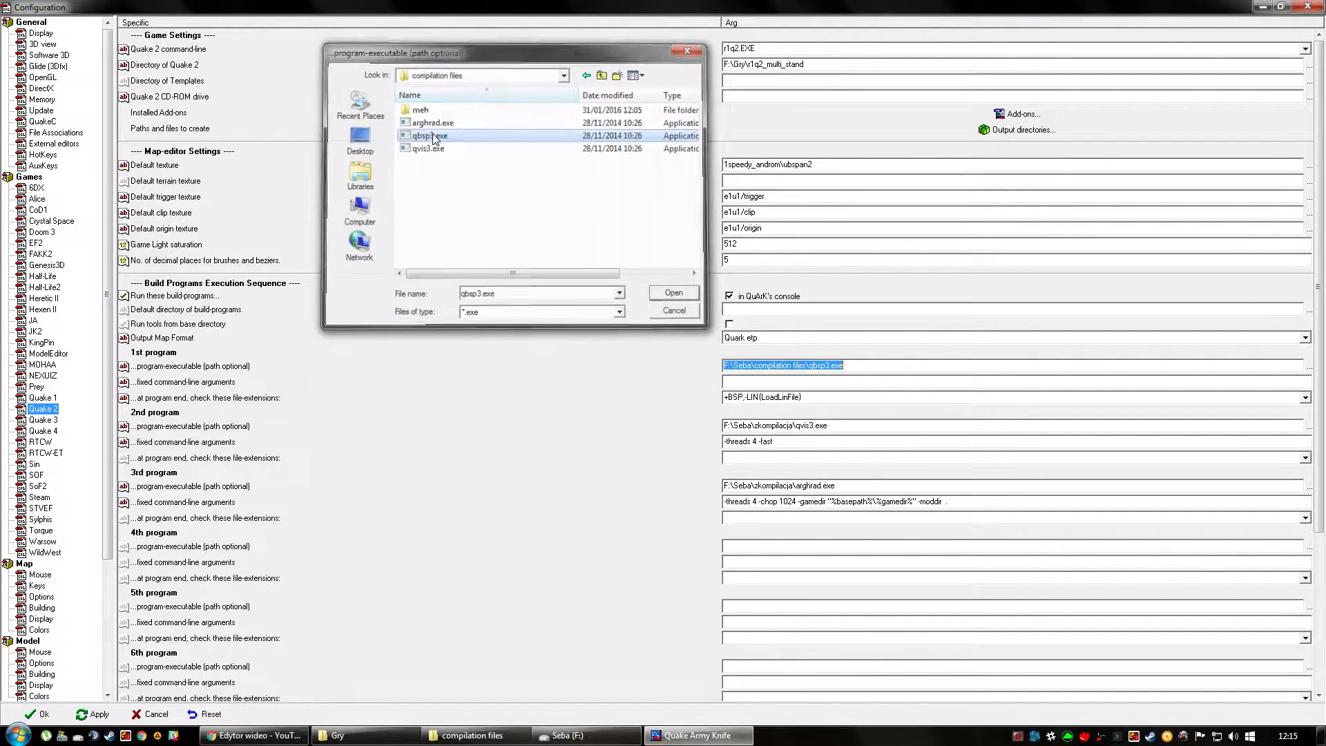
# Set the 2nd build program's executable to qvis3.exe from the "compilation files" folder.
pyautogui.click(1308, 428)
pyautogui.moveTo(632, 158); pyautogui.dragTo(412, 117)
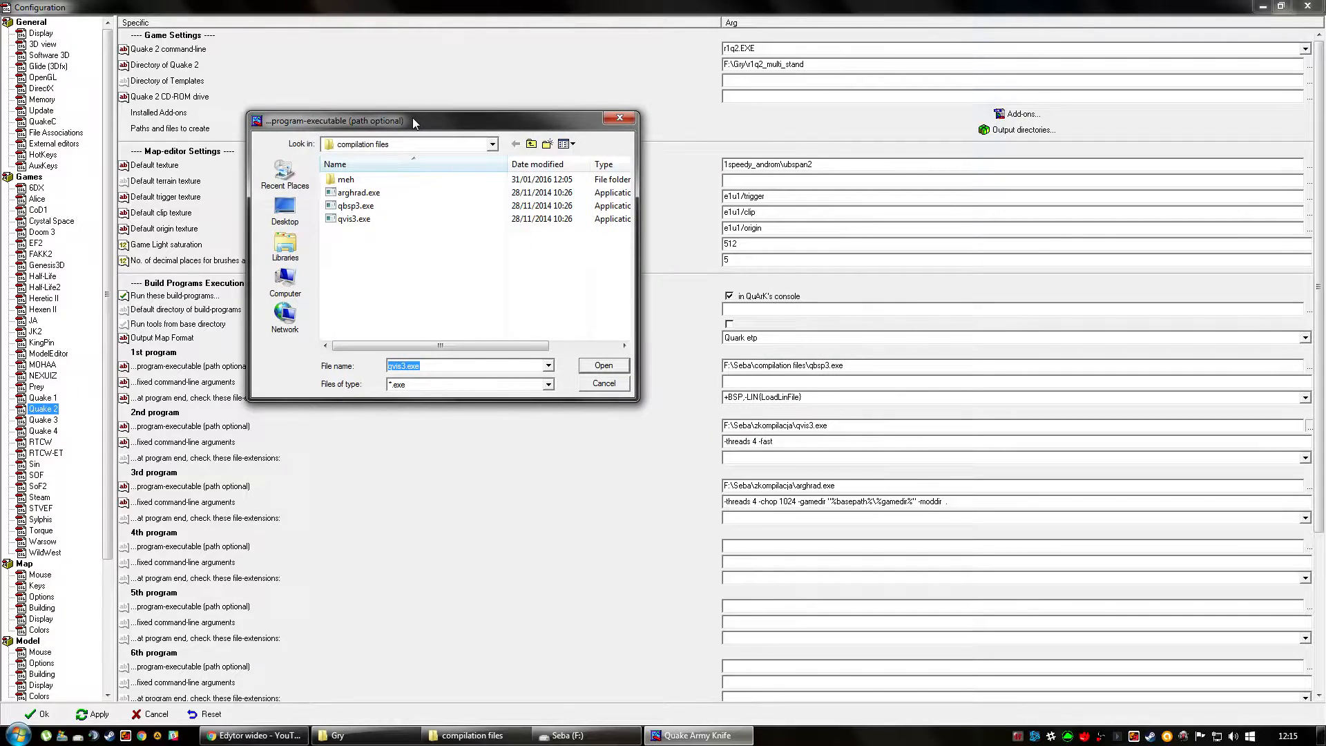
pyautogui.click(365, 224)
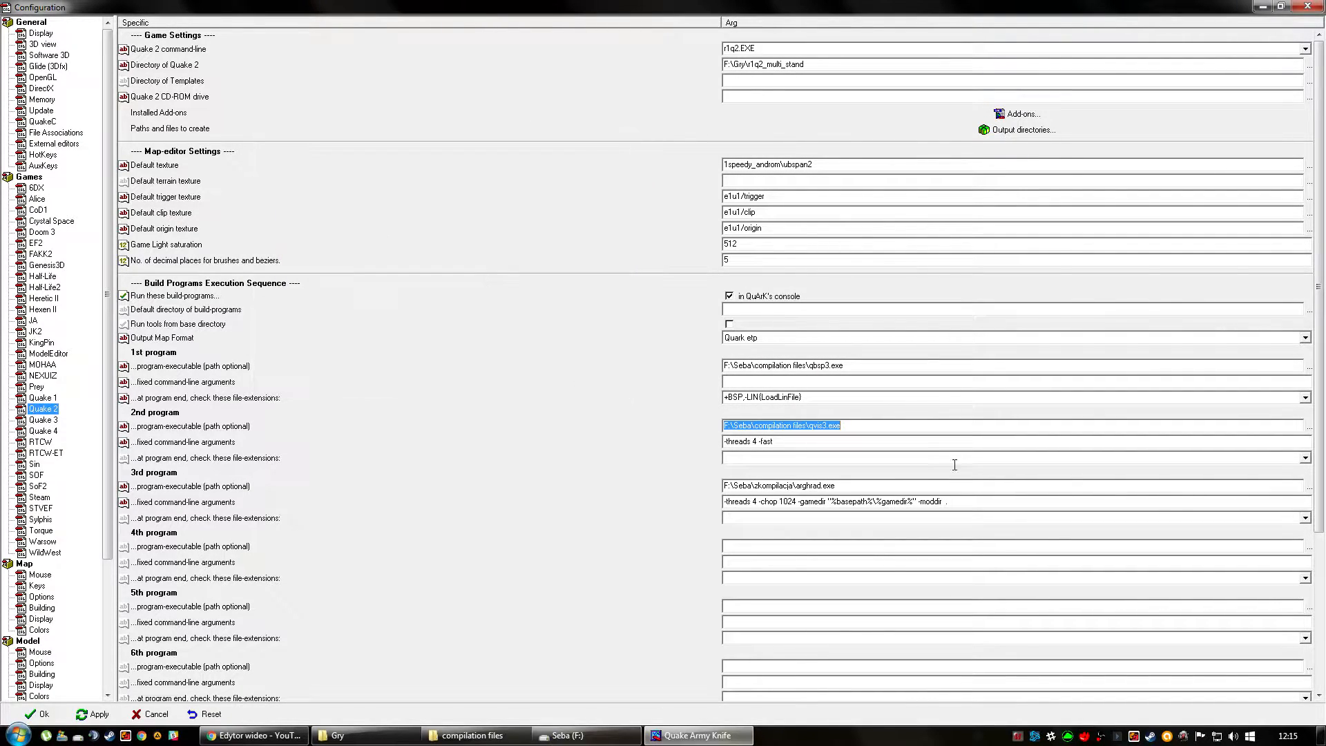
# Set the 3rd build program's executable to arghrad.exe from the "compilation files" folder.
pyautogui.click(1309, 487)
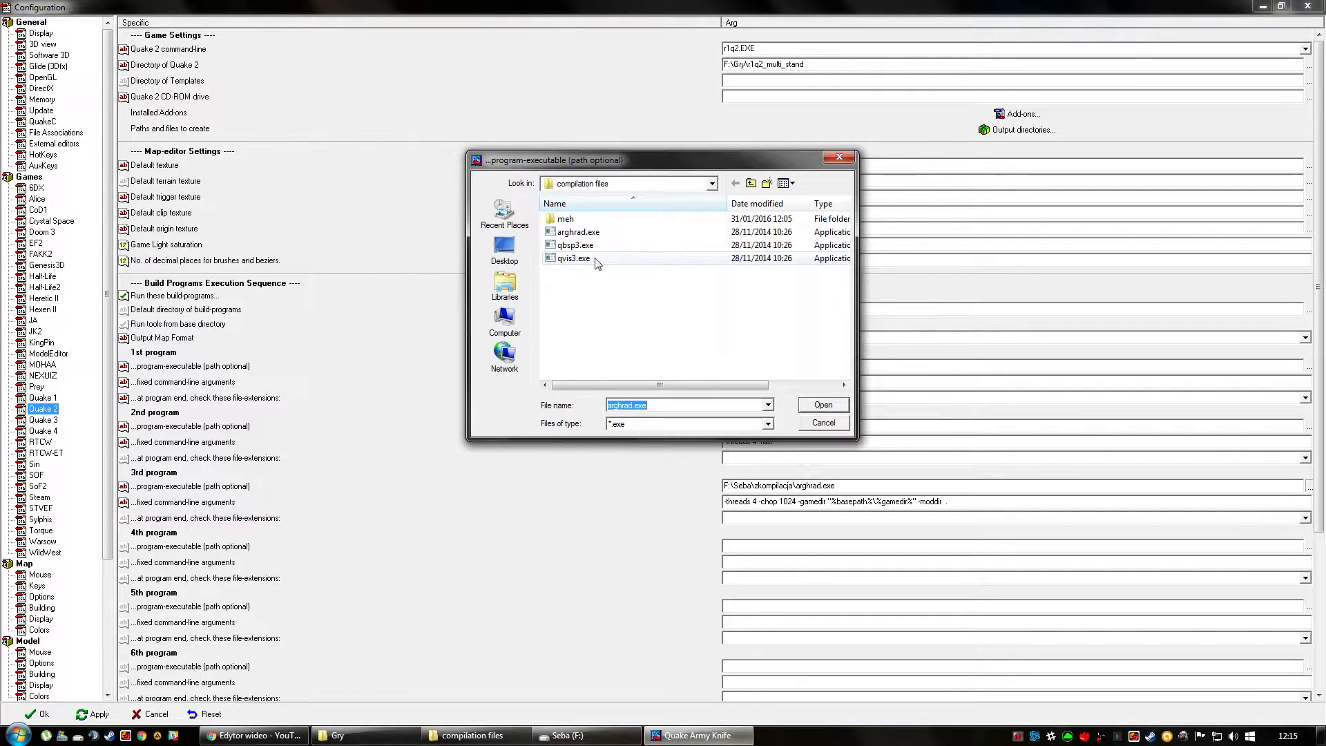
pyautogui.click(579, 233)
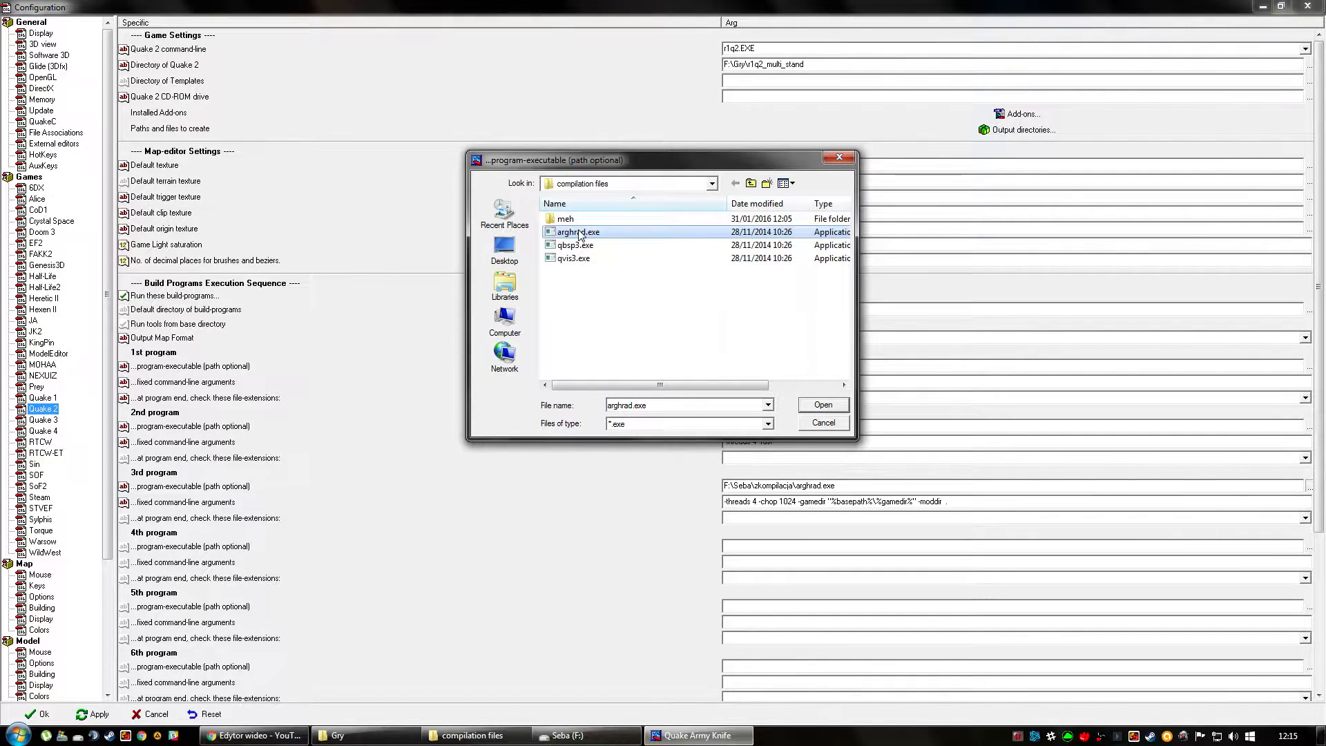
pyautogui.doubleClick(578, 232)
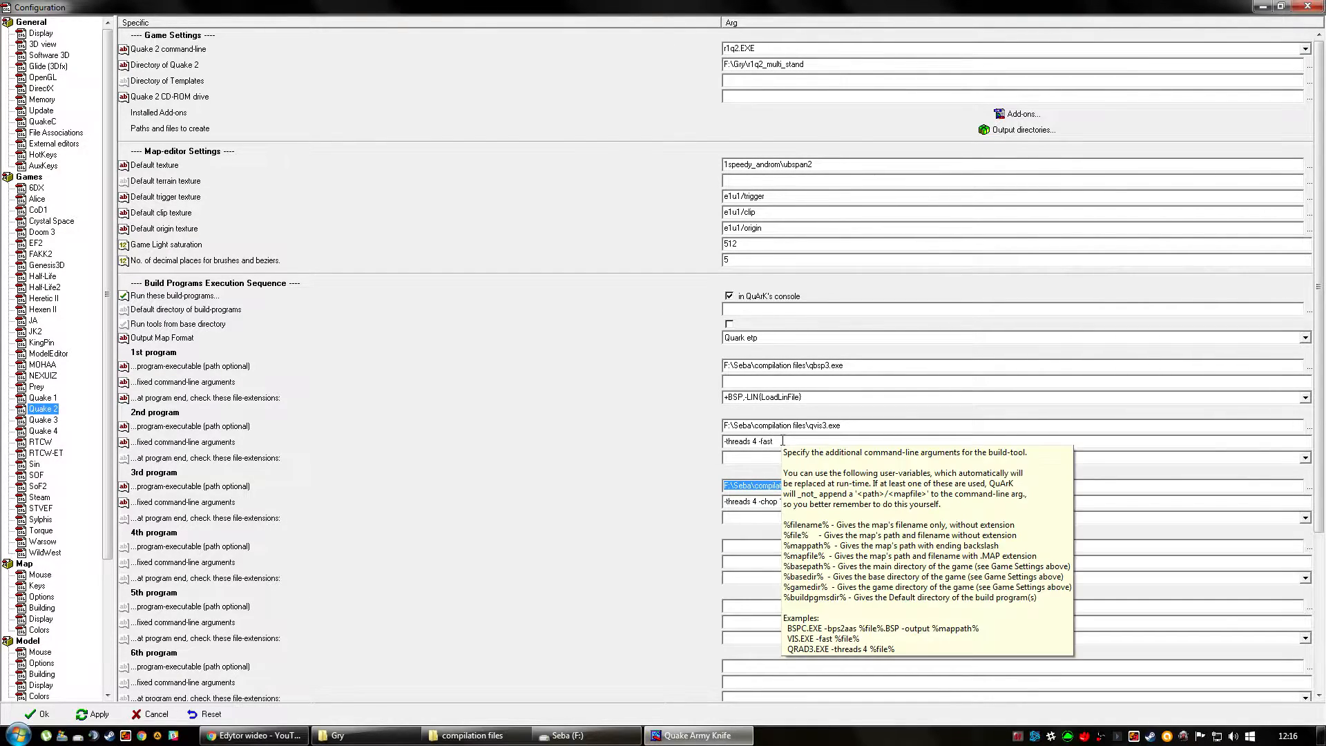
# Examine the fixed command-line arguments of the 2nd and 3rd build programs, including the threads, fast and chop options.
pyautogui.click(706, 441)
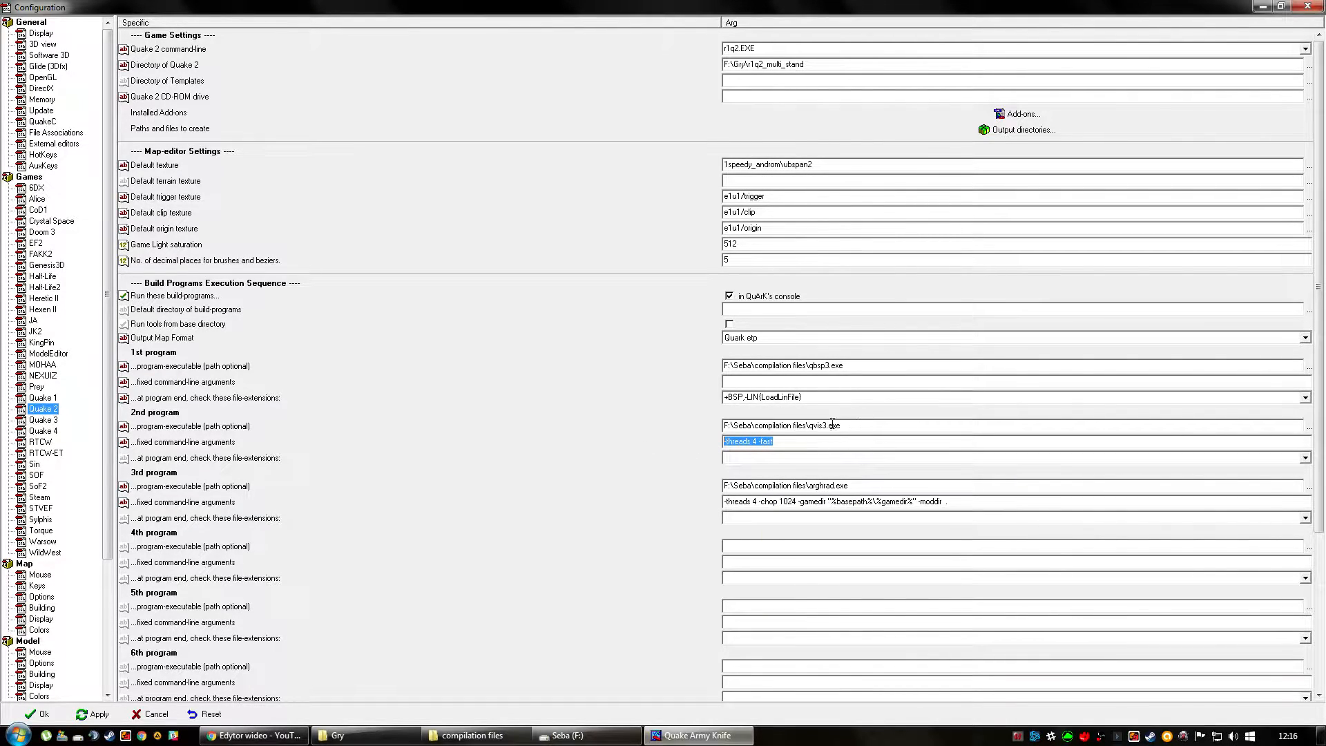
pyautogui.click(757, 441)
pyautogui.moveTo(756, 441); pyautogui.dragTo(708, 446)
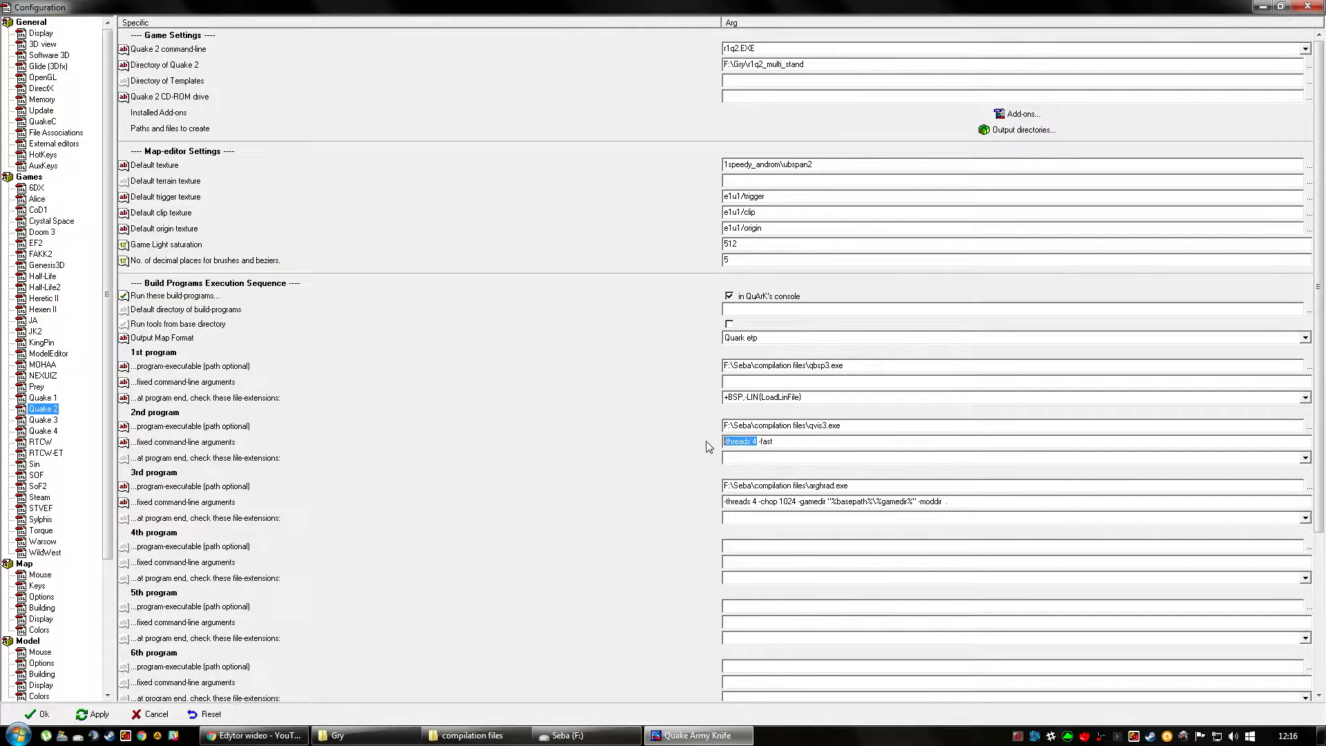
pyautogui.click(759, 442)
pyautogui.moveTo(774, 442); pyautogui.dragTo(758, 442)
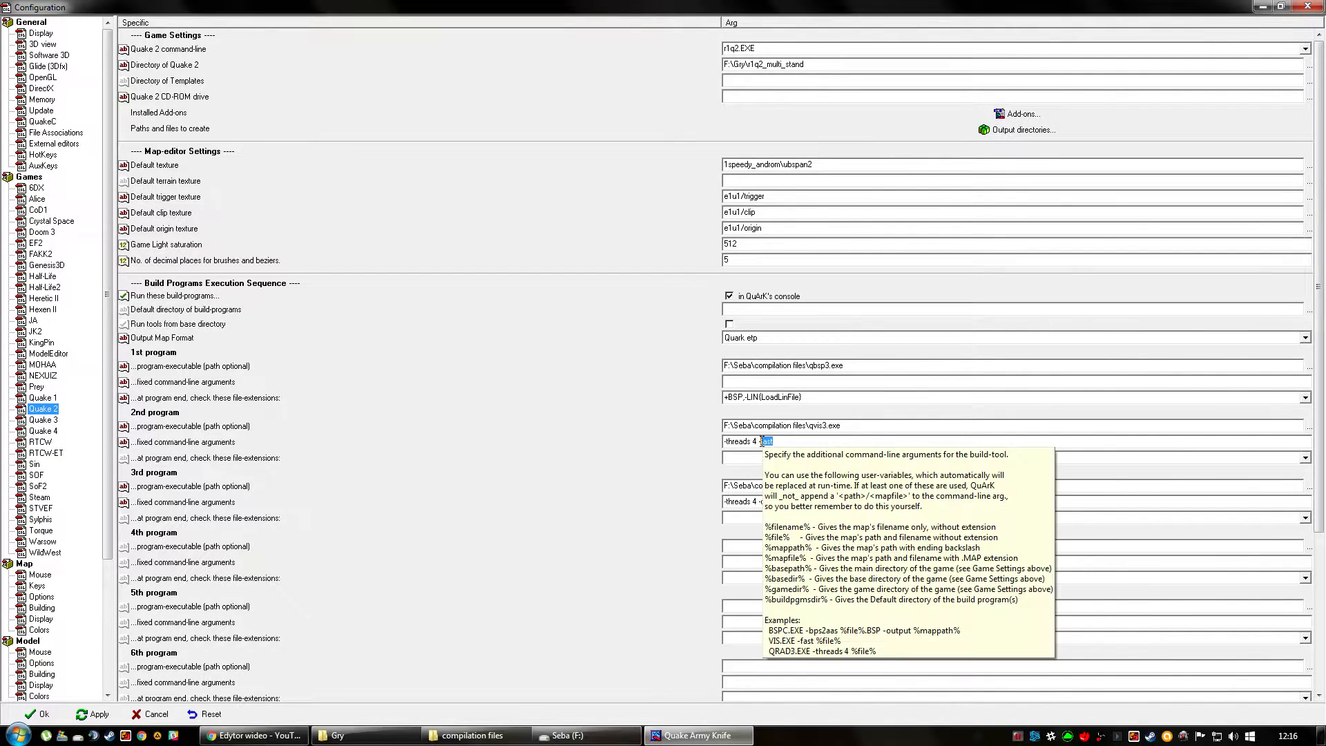
pyautogui.click(778, 441)
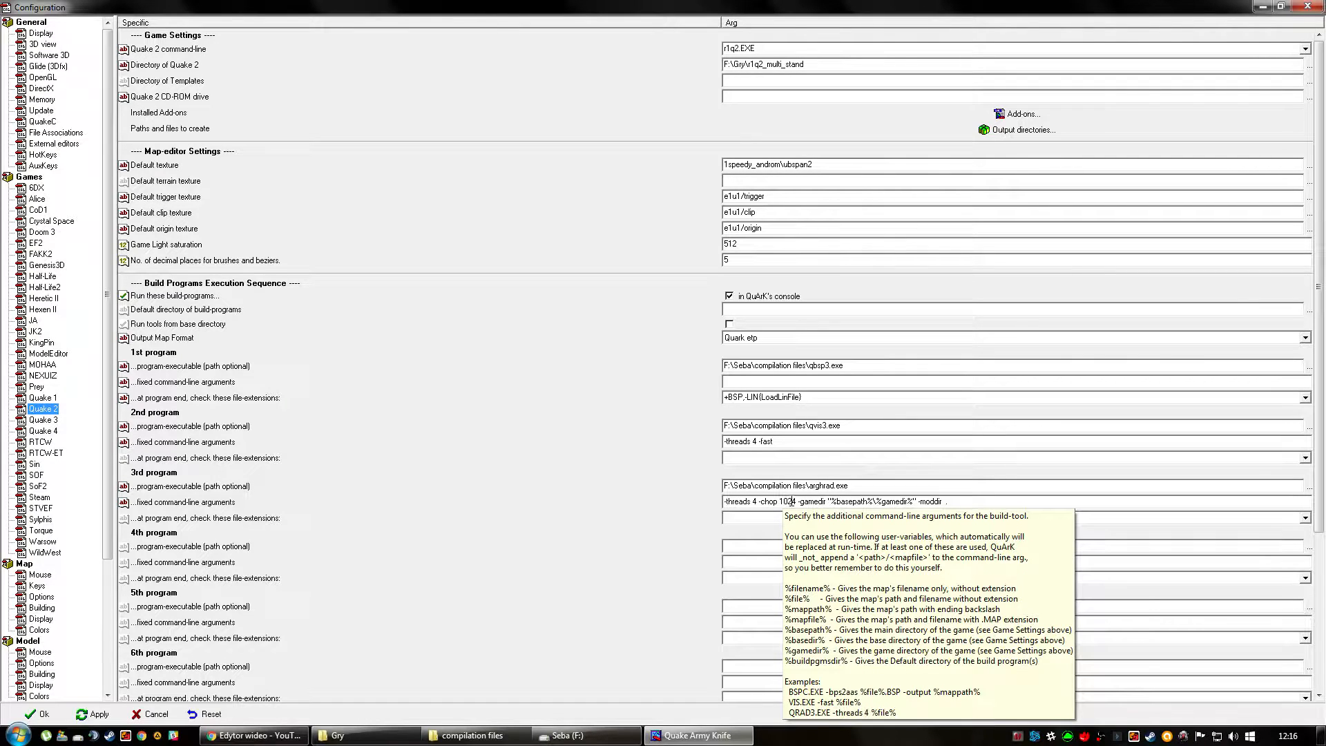
pyautogui.moveTo(792, 502); pyautogui.dragTo(764, 506)
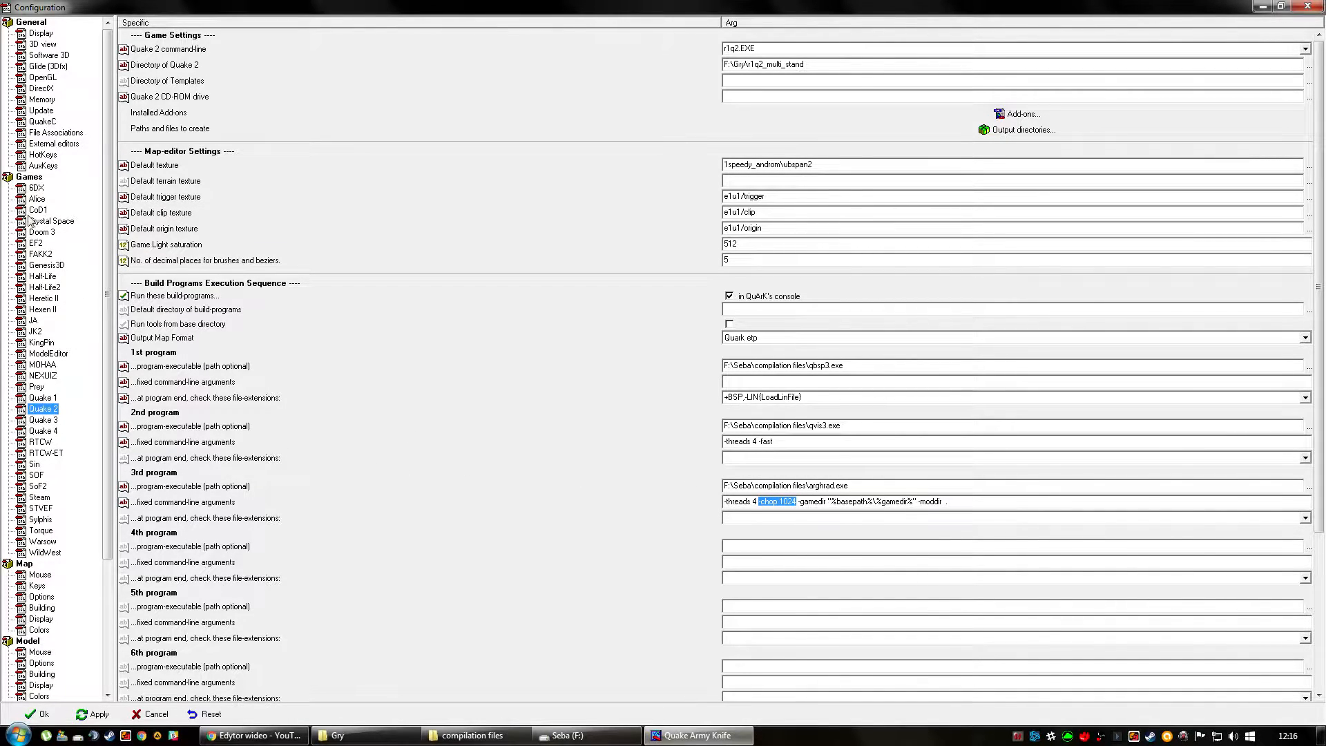
# Choose OpenGL as the 3D viewer in the general 3D view settings.
pyautogui.click(33, 35)
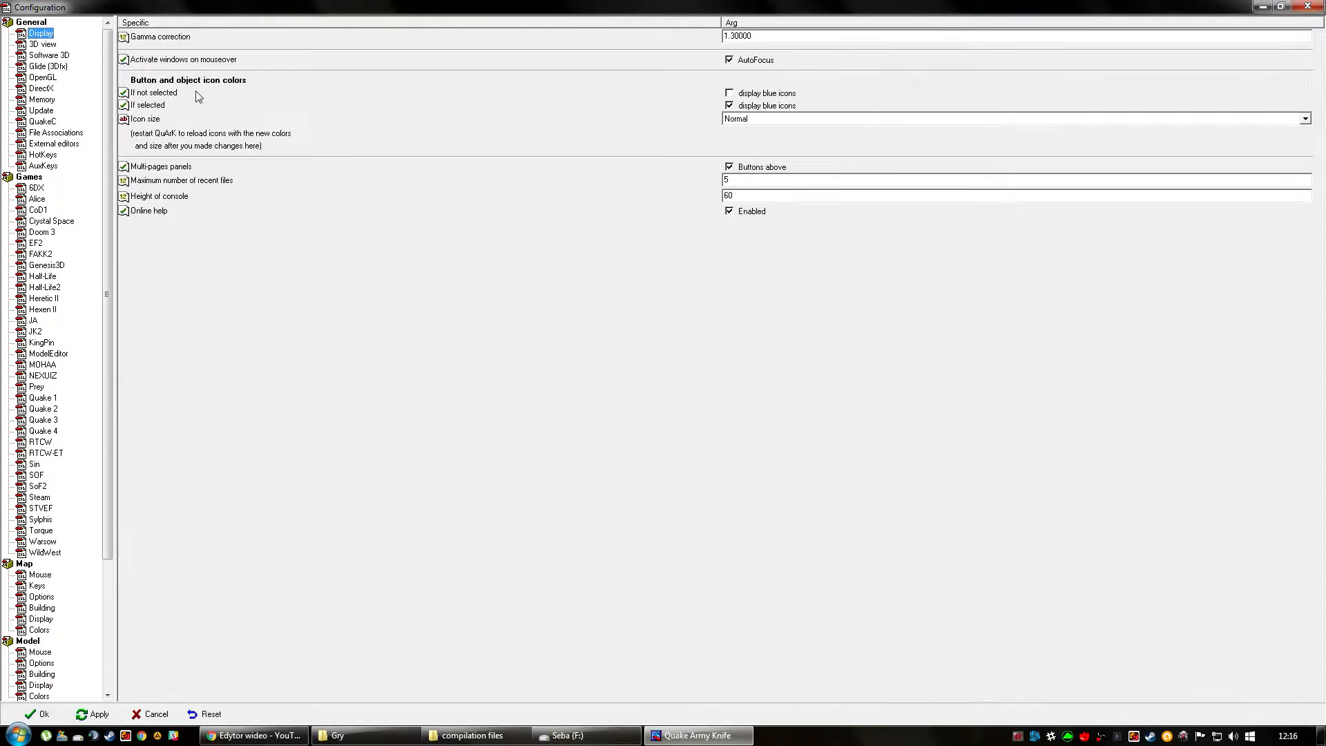
pyautogui.click(52, 46)
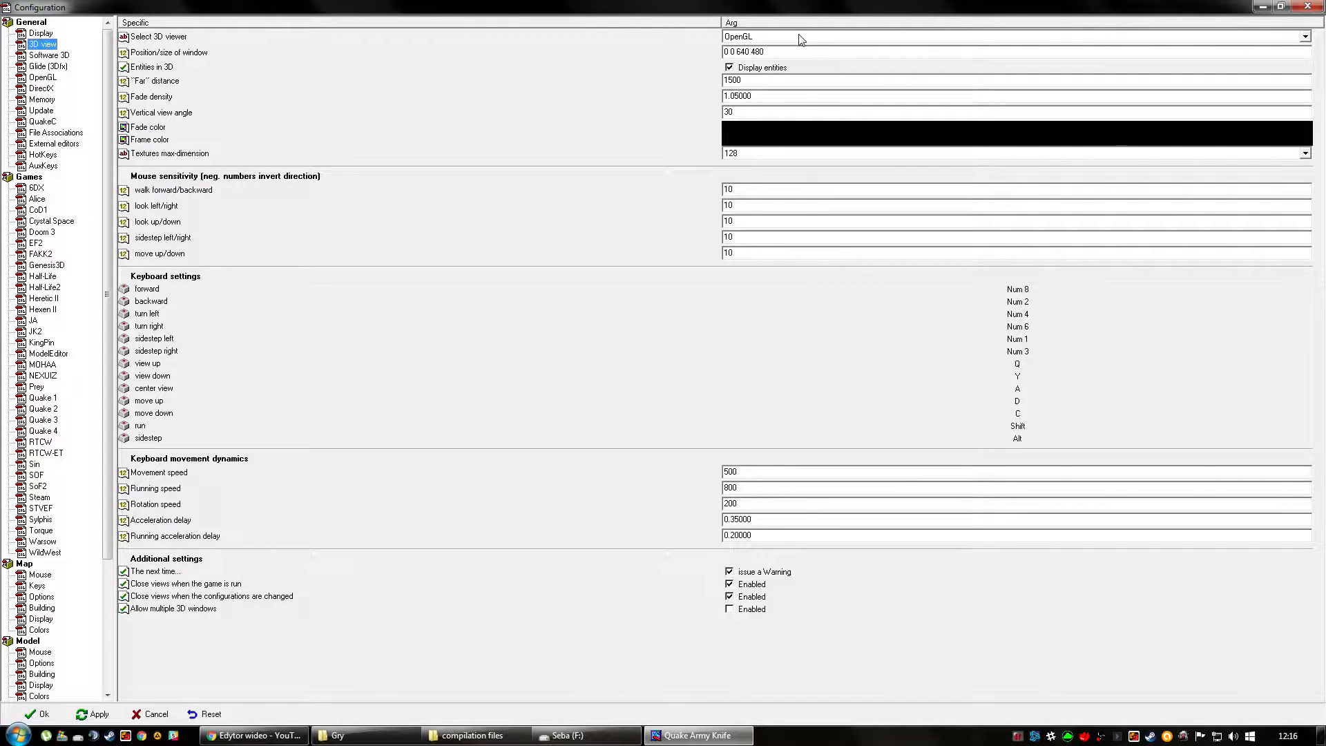
pyautogui.click(801, 40)
pyautogui.click(763, 75)
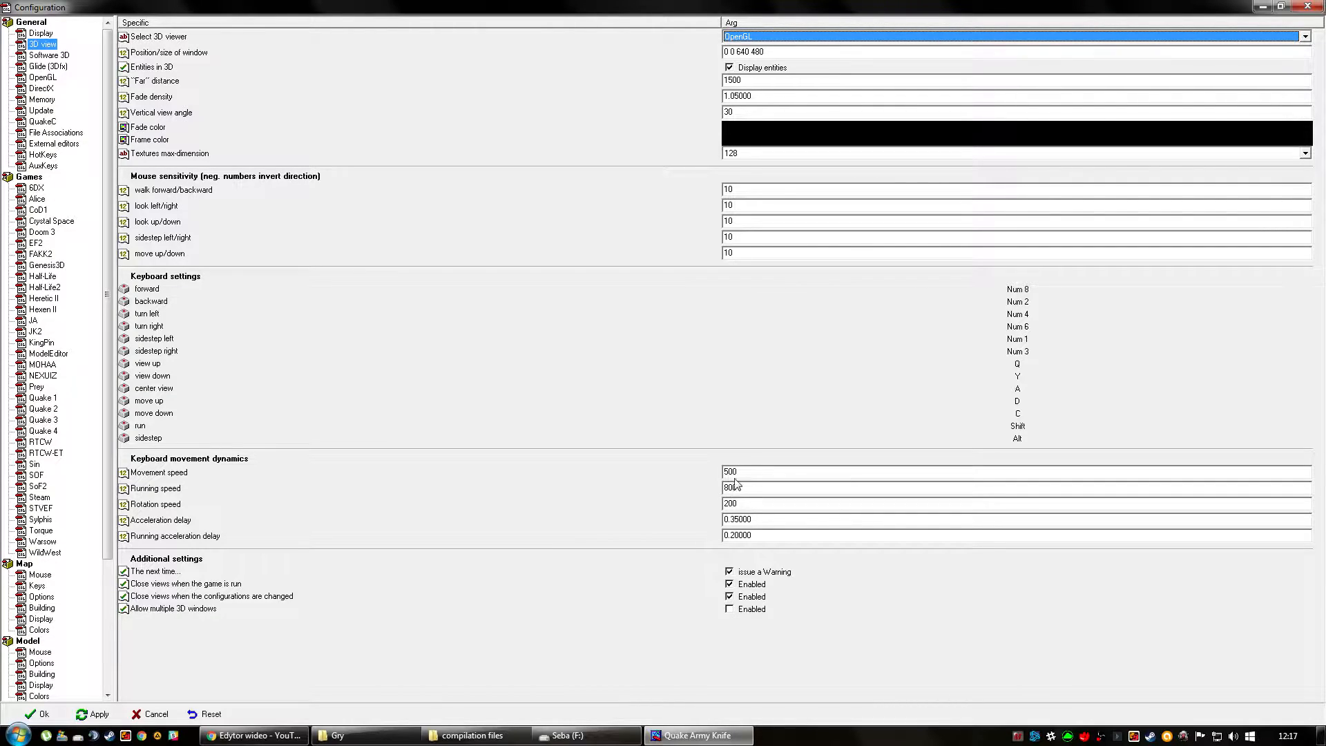
# Review the remaining general configuration pages, from Software 3D and OpenGL through External editors to AuxKeys.
pyautogui.click(44, 56)
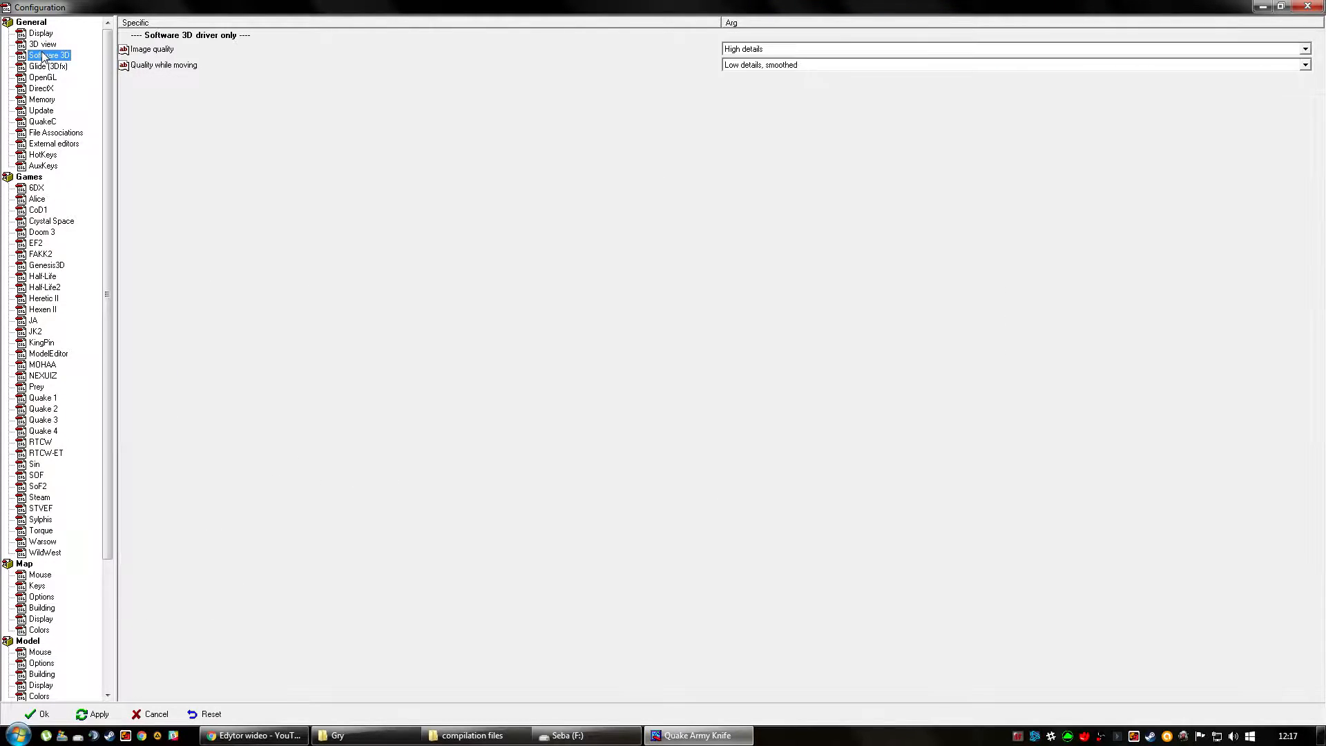
pyautogui.click(50, 67)
pyautogui.click(48, 77)
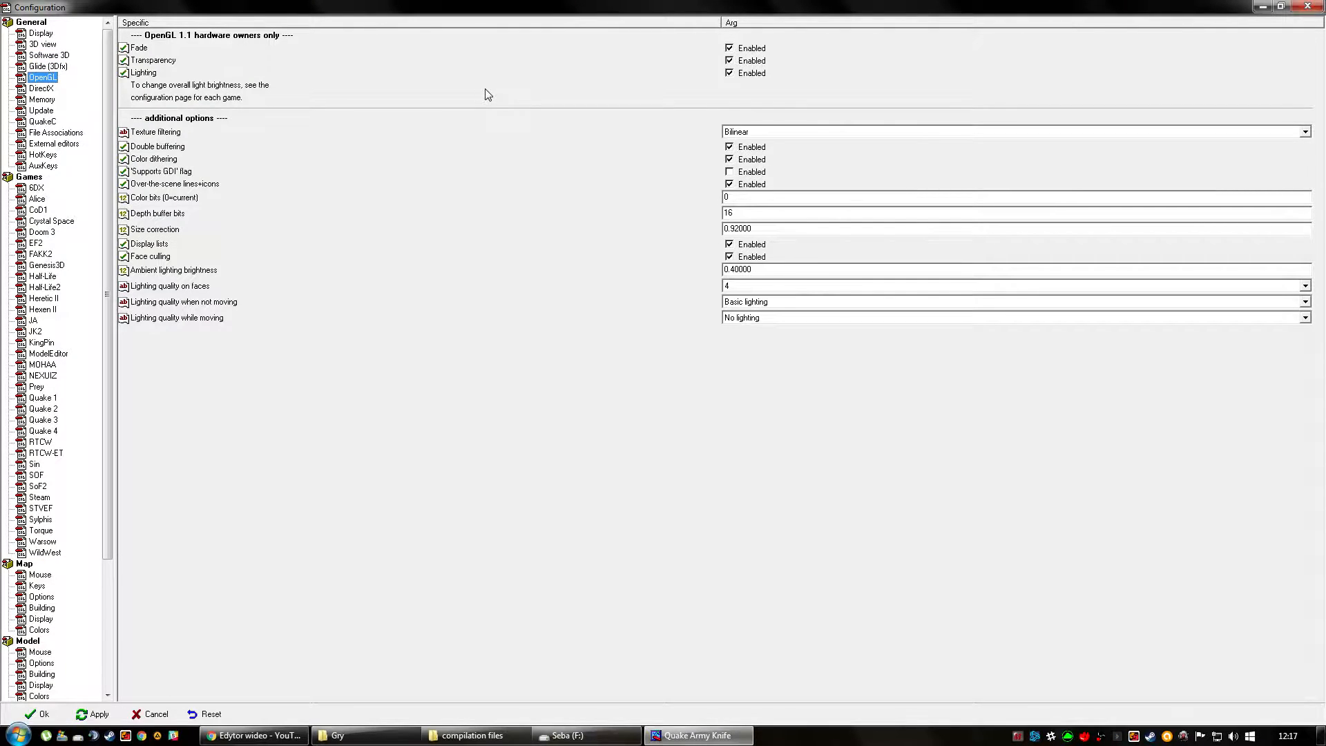
pyautogui.click(33, 91)
pyautogui.click(34, 100)
pyautogui.click(33, 109)
pyautogui.click(40, 122)
pyautogui.click(42, 133)
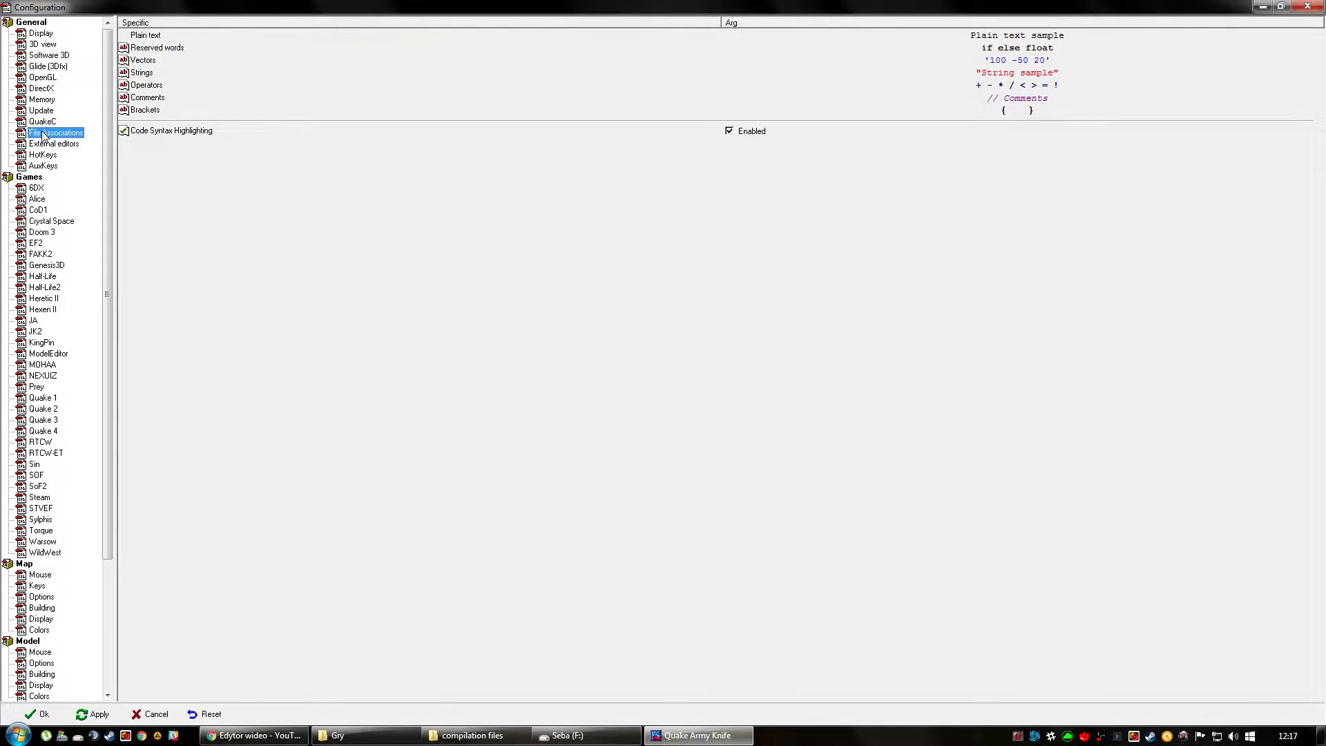
pyautogui.click(43, 144)
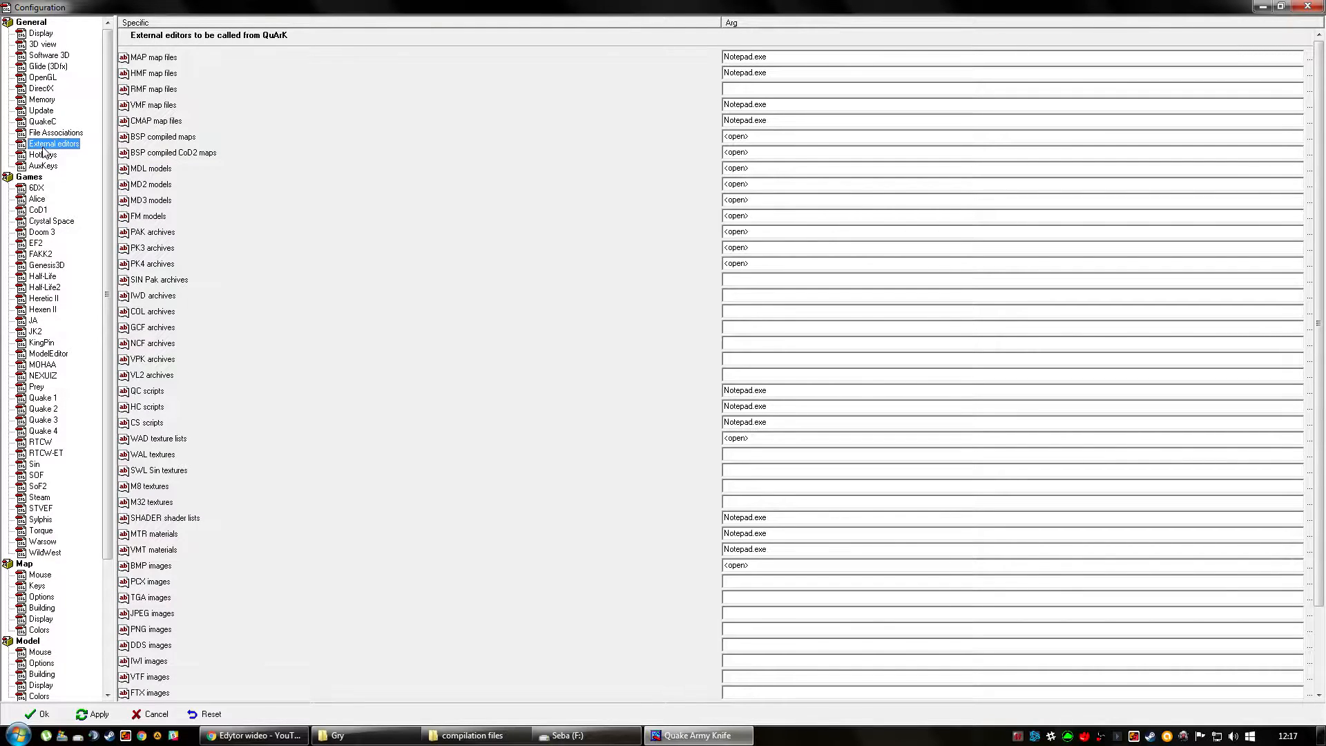
pyautogui.click(43, 154)
pyautogui.click(44, 166)
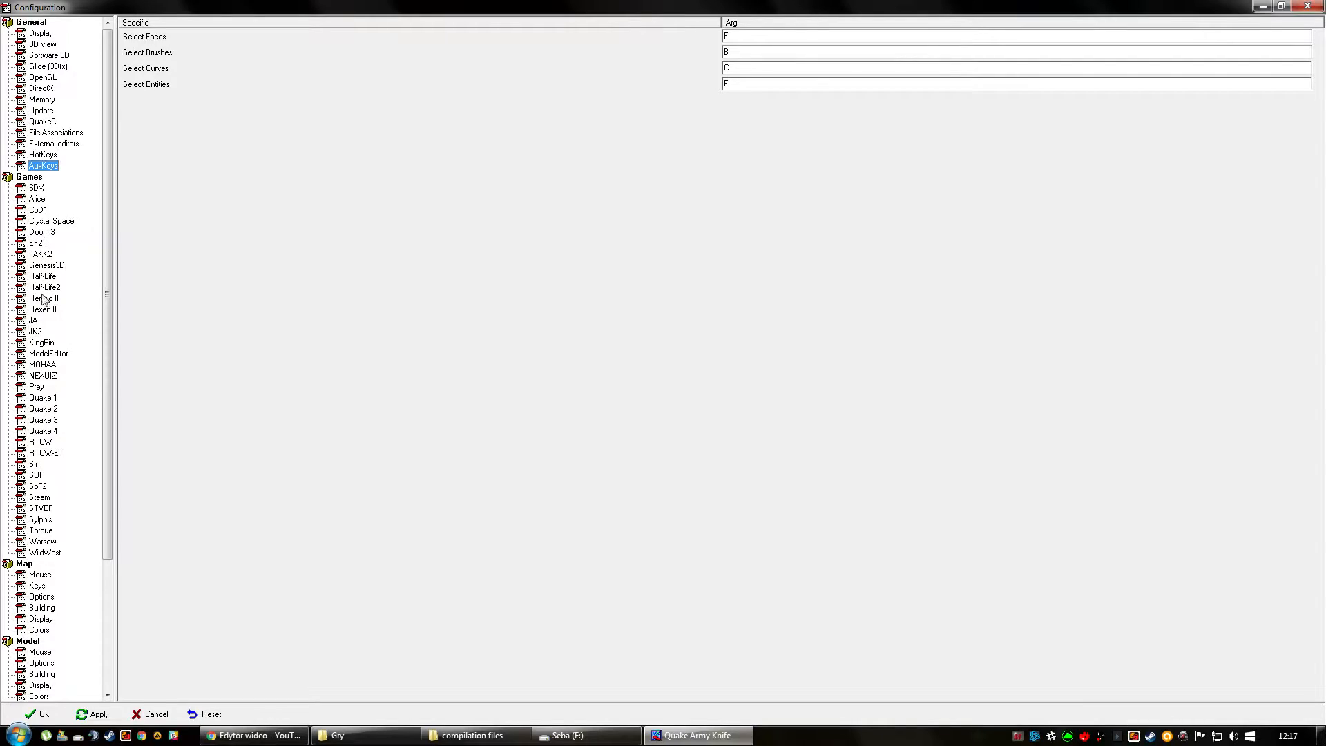
# Review the Mouse, Keys, Options and Display configuration pages for the map editor.
pyautogui.moveTo(106, 310); pyautogui.dragTo(111, 453)
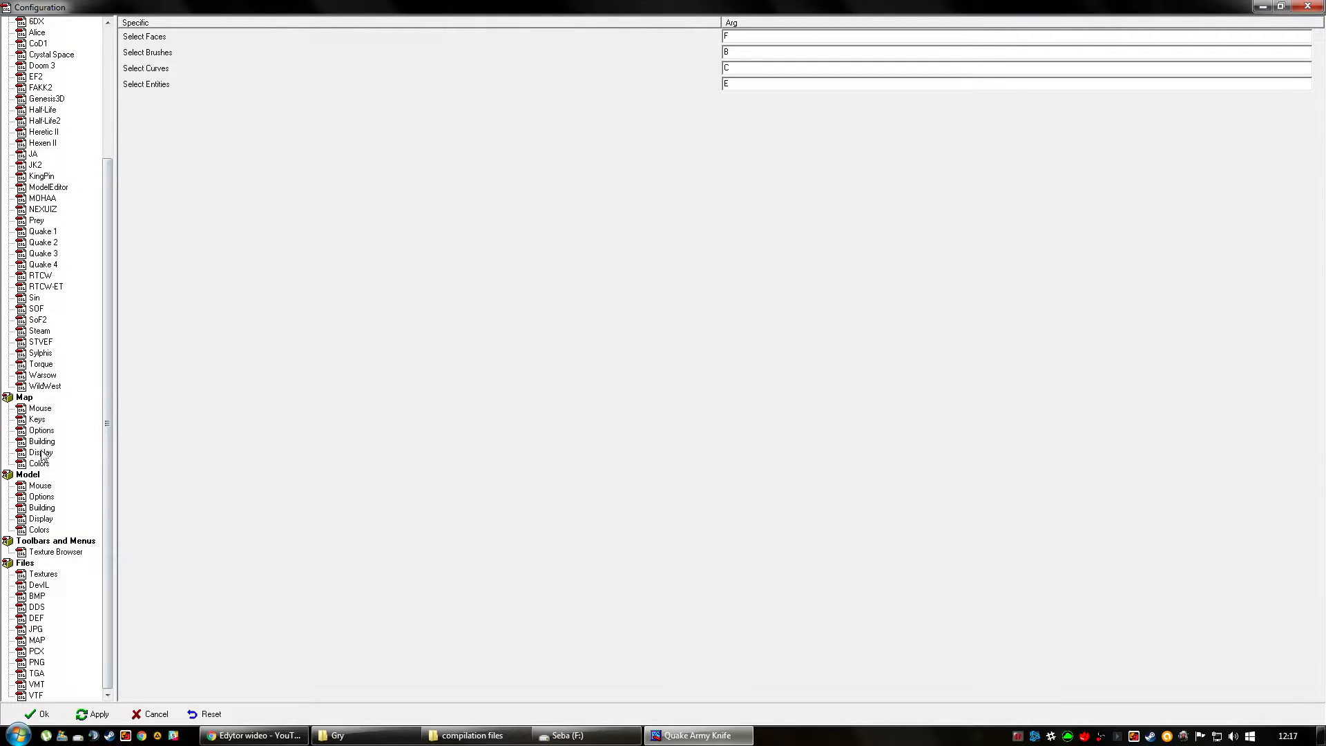
pyautogui.click(42, 408)
pyautogui.click(36, 420)
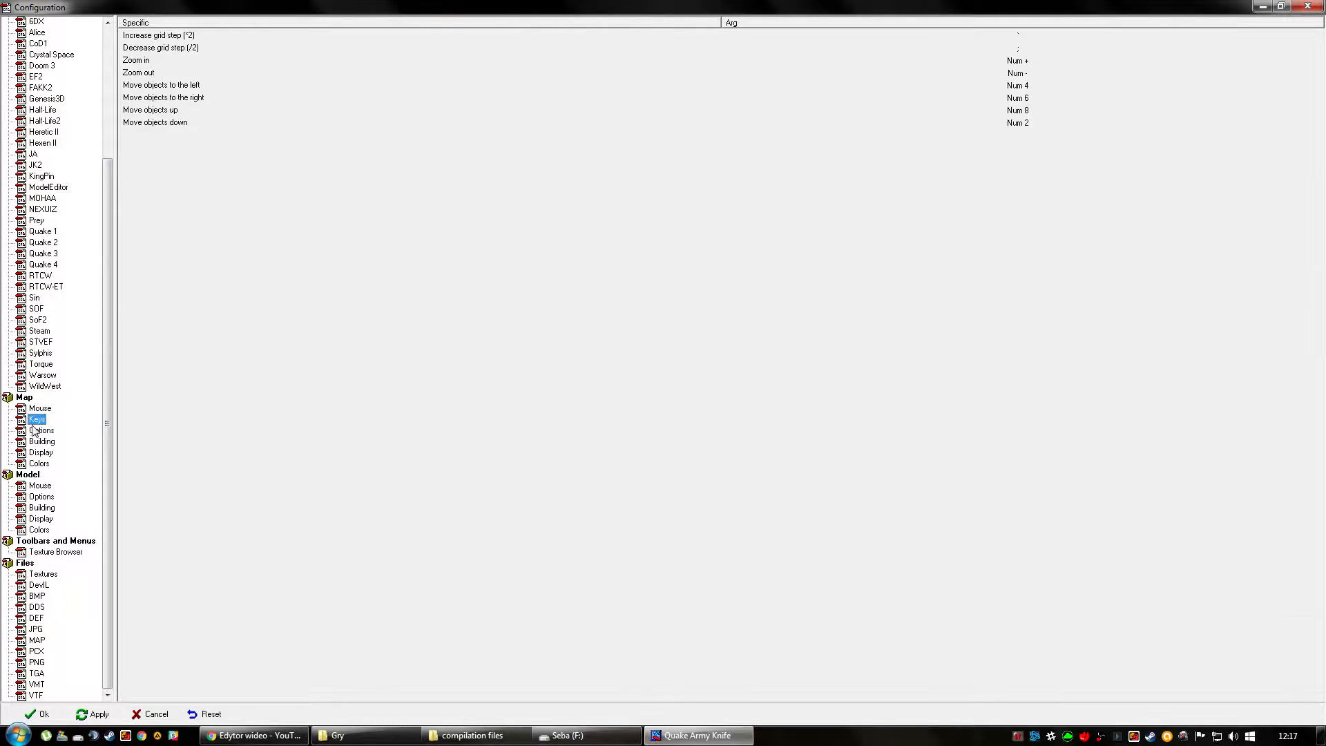
pyautogui.click(44, 431)
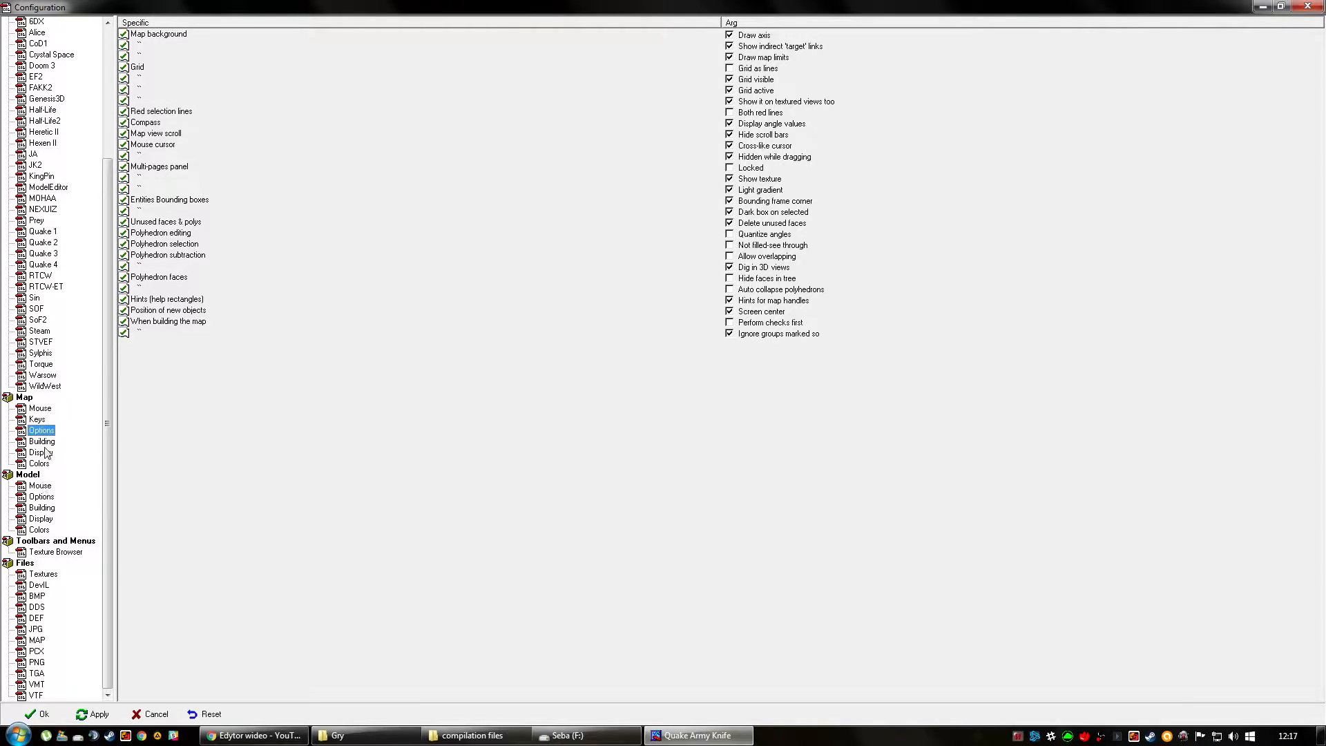
pyautogui.click(45, 453)
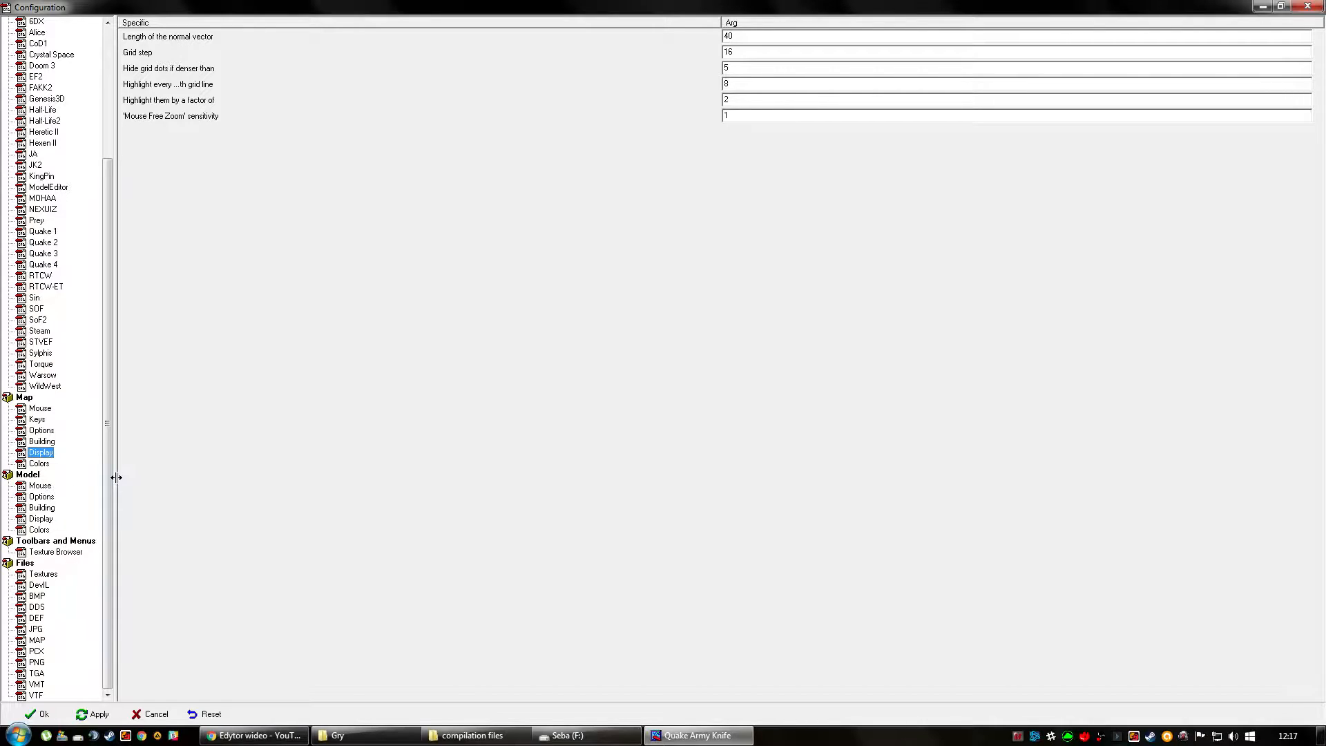
# Set the Texture Browser's dimension of textures in the texture list to 128 (128x128).
pyautogui.click(57, 552)
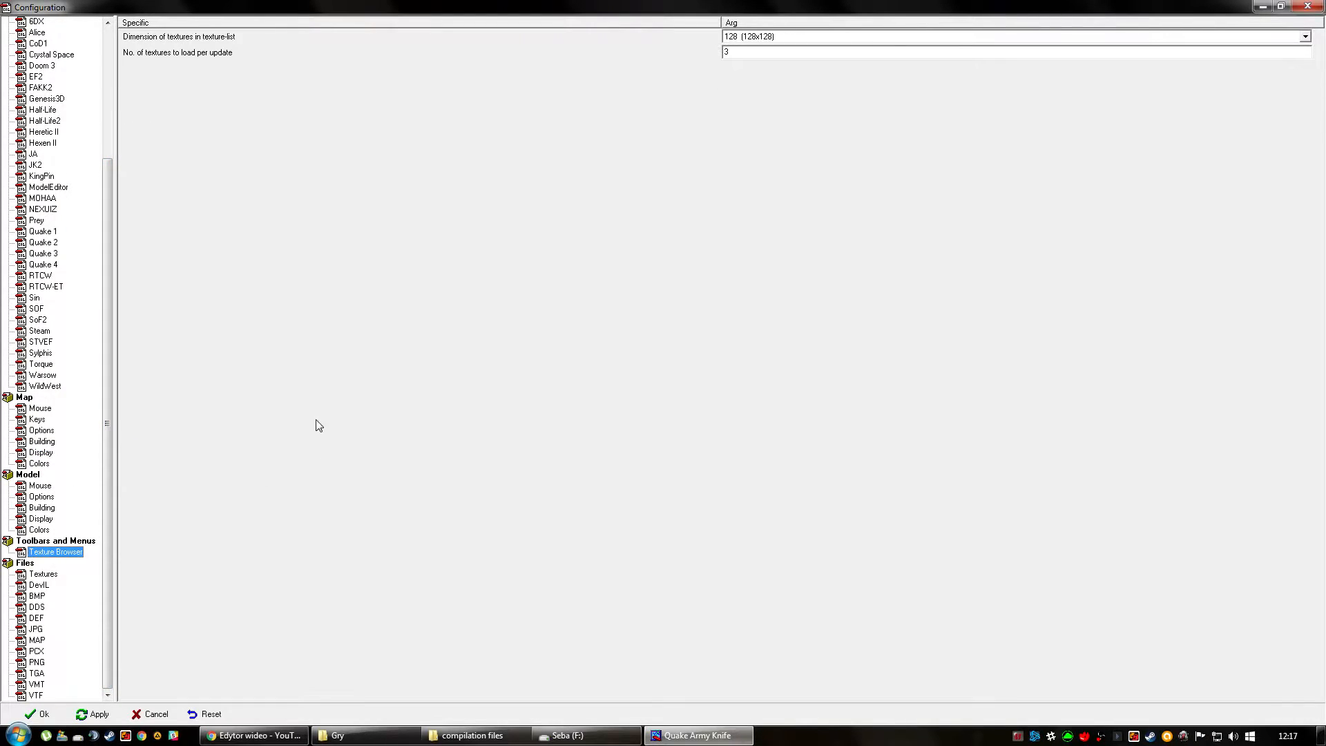
pyautogui.click(839, 37)
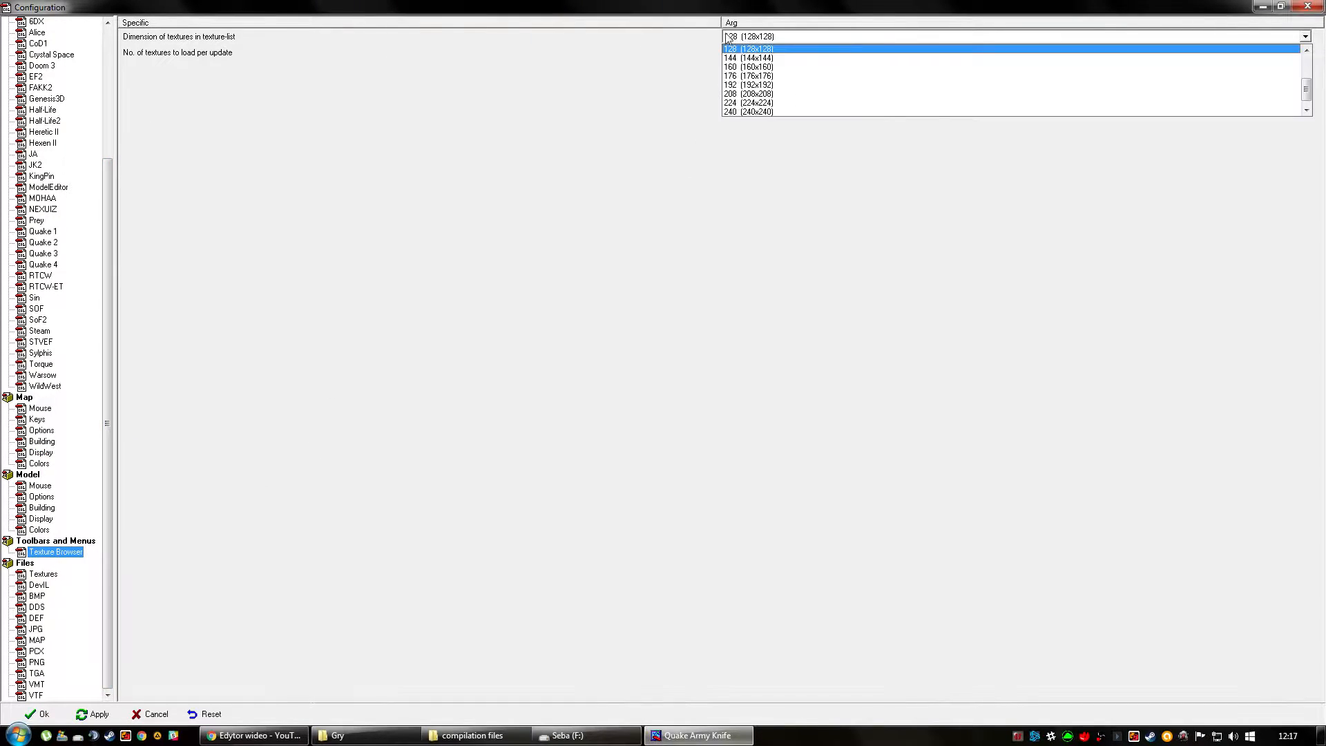
pyautogui.click(778, 49)
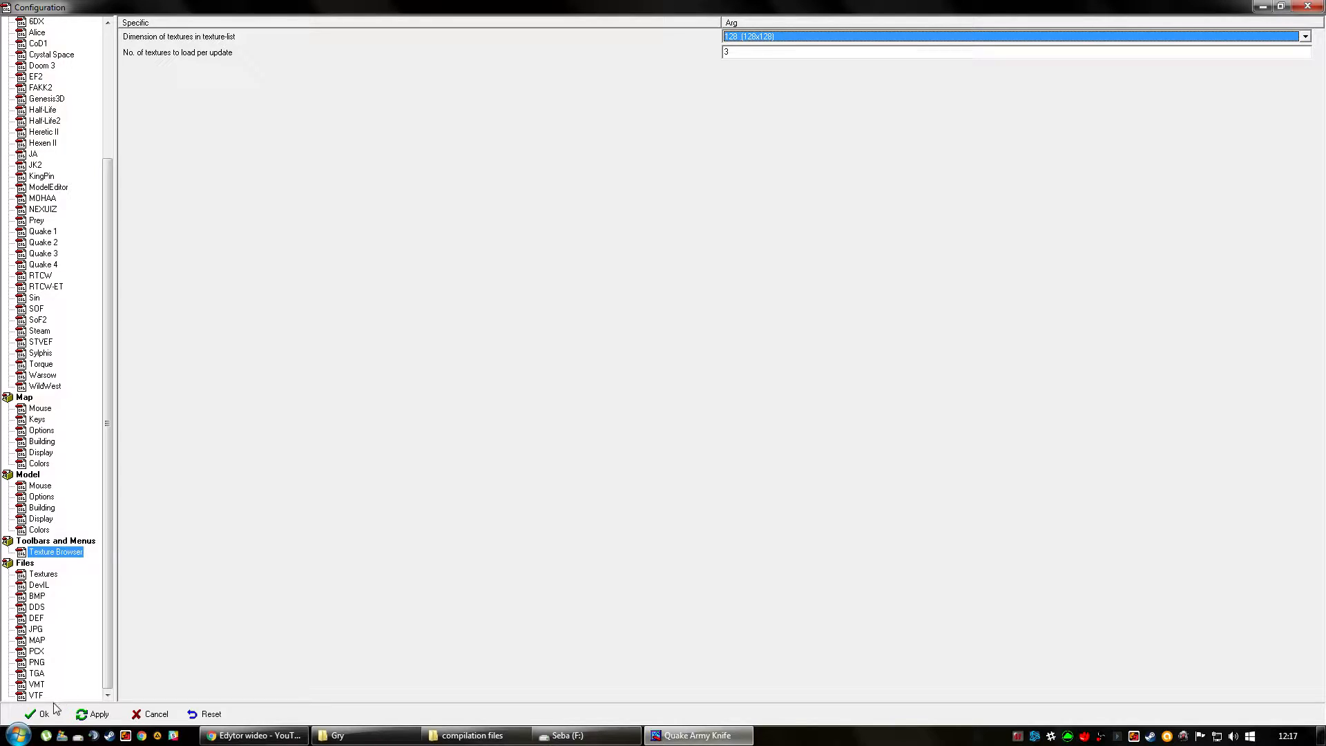
# Apply the configuration changes, close the configuration, and open the Texture Browser toolbox.
pyautogui.moveTo(108, 314); pyautogui.dragTo(109, 142)
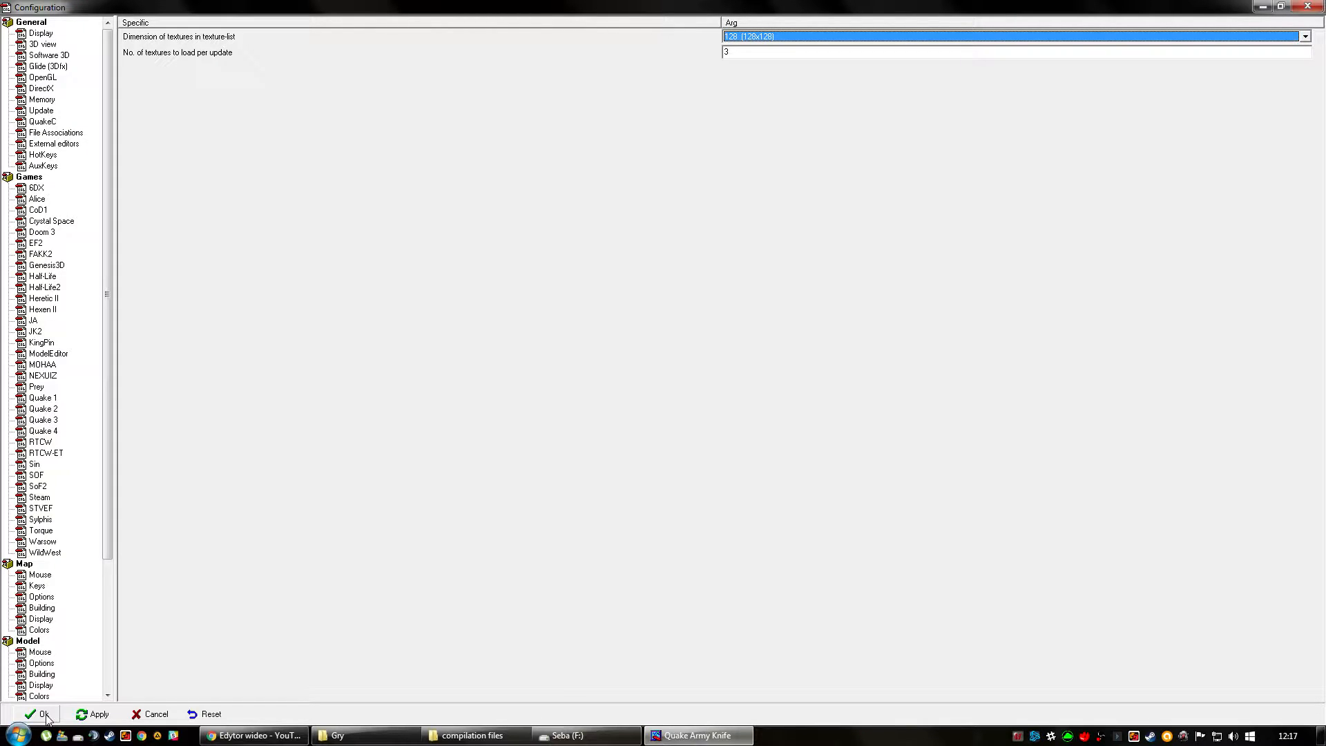
pyautogui.click(94, 714)
pyautogui.click(42, 714)
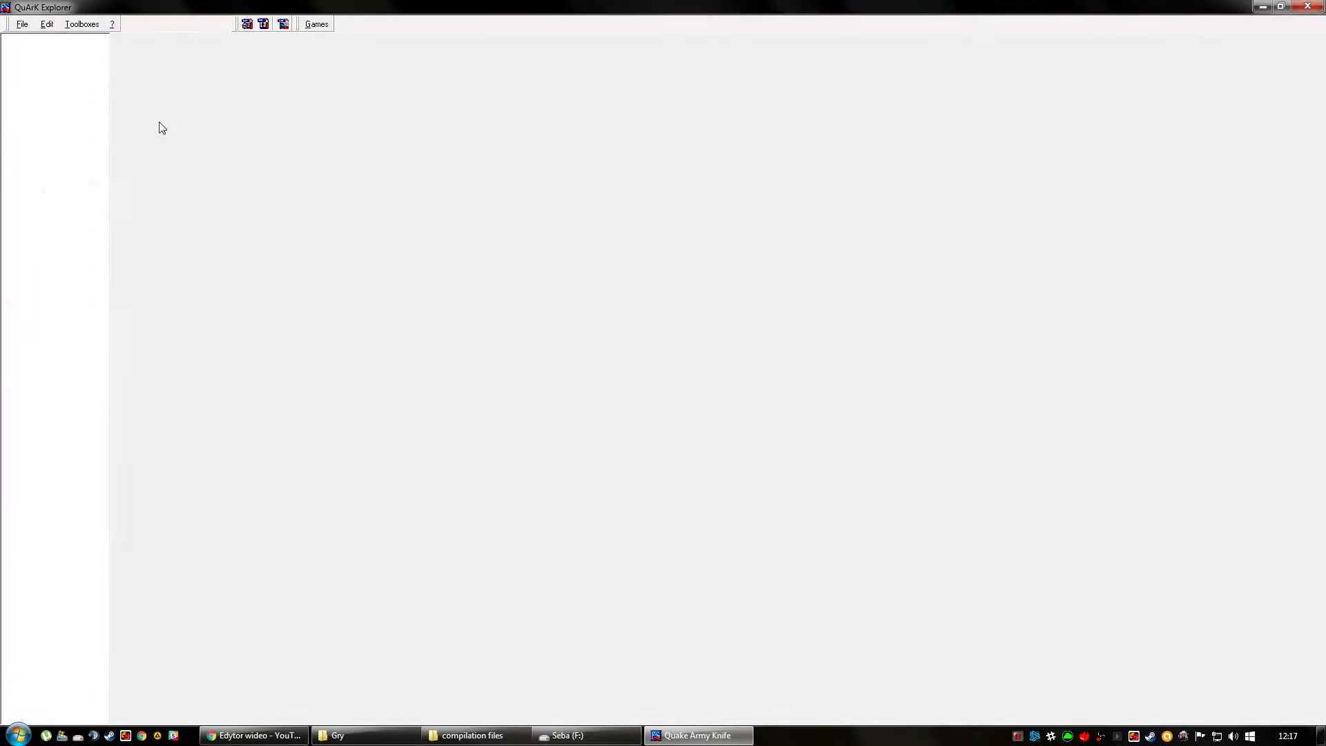
pyautogui.click(83, 24)
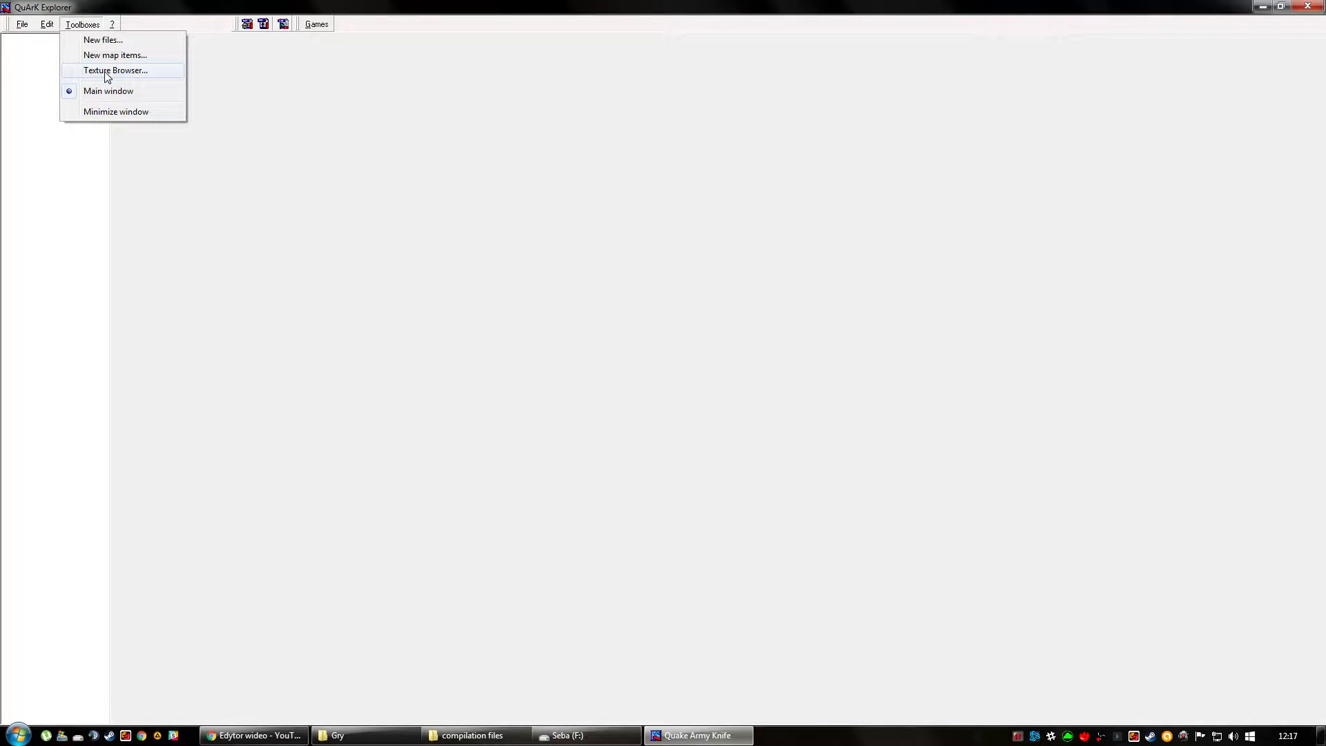
pyautogui.click(94, 72)
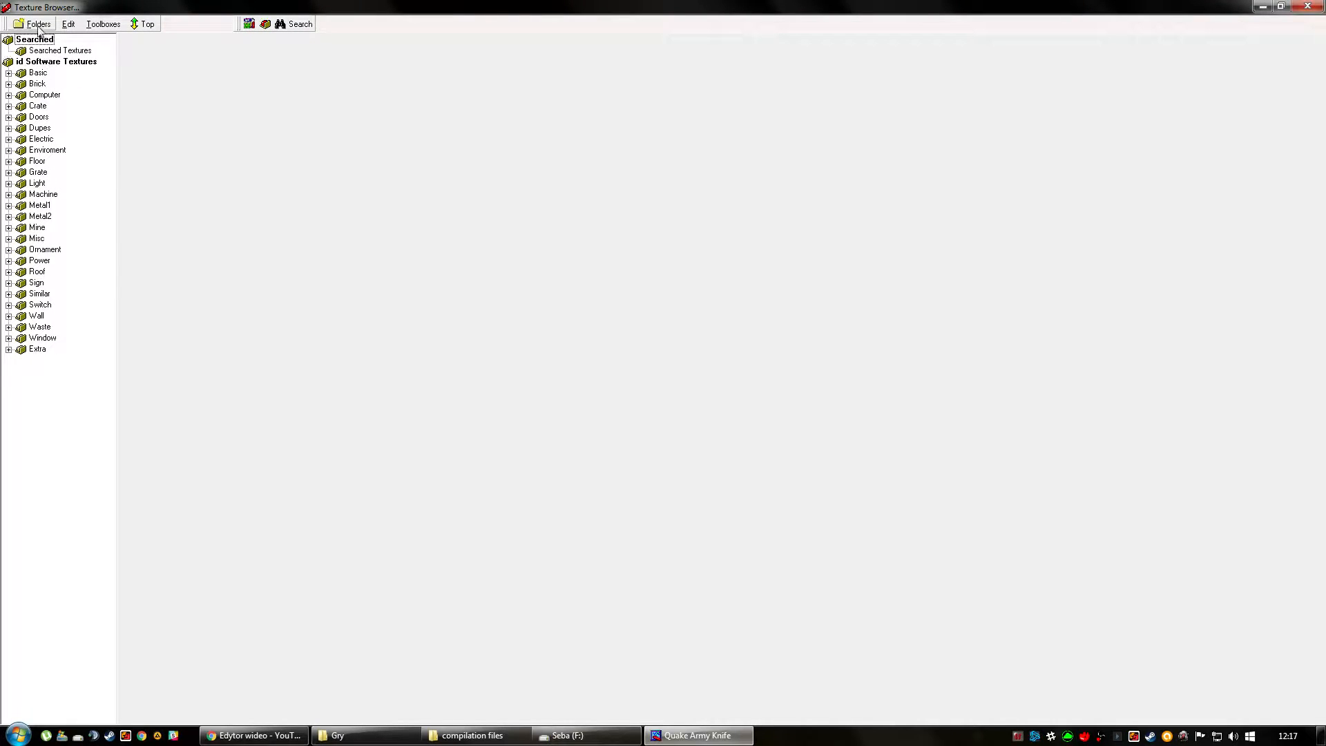
# Browse the id Software texture categories, including Basic, Brick, Crate and Switch, to examine the textures they contain.
pyautogui.click(41, 61)
pyautogui.click(43, 95)
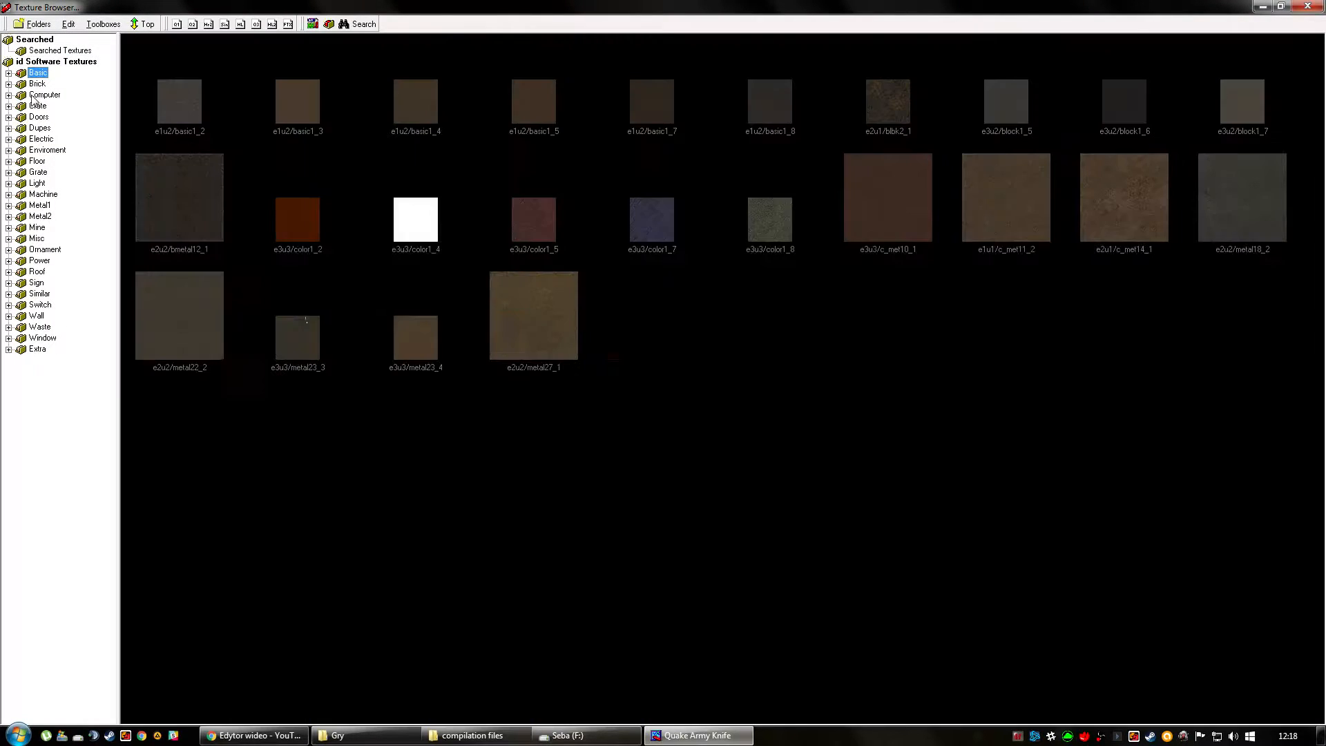
pyautogui.press('Down')
pyautogui.press('Down')
pyautogui.press('Down')
pyautogui.press('Down')
pyautogui.press('Down')
pyautogui.press('Down')
pyautogui.press('Down')
pyautogui.press('Down')
pyautogui.press('Down')
pyautogui.press('Down')
pyautogui.press('Down')
pyautogui.press('Down')
pyautogui.press('Down')
pyautogui.press('Down')
pyautogui.press('Down')
pyautogui.press('Down')
pyautogui.press('Down')
pyautogui.press('Down')
pyautogui.press('Down')
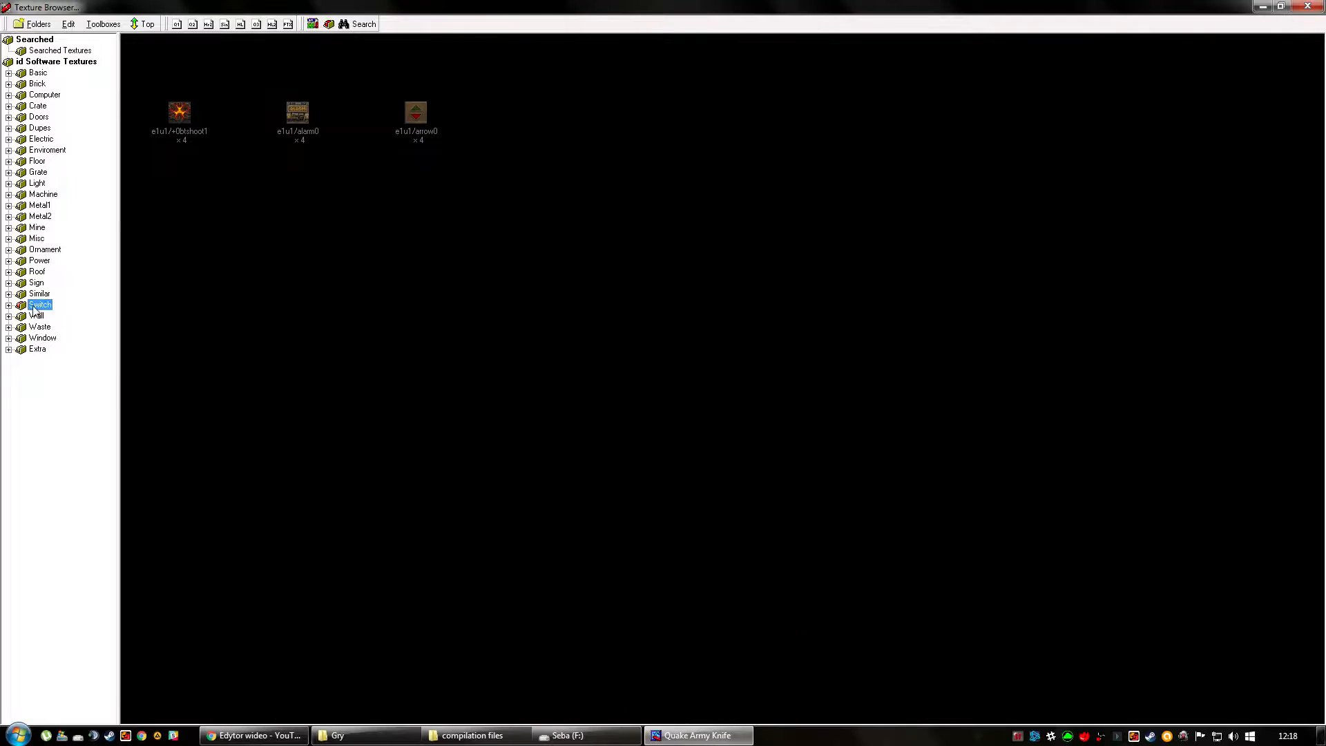
pyautogui.press('Up')
pyautogui.press('Up')
pyautogui.press('Up')
pyautogui.press('Up')
pyautogui.press('Up')
pyautogui.press('Up')
pyautogui.press('Up')
pyautogui.press('Up')
pyautogui.press('Up')
pyautogui.press('Up')
pyautogui.press('Up')
pyautogui.press('Up')
pyautogui.press('Up')
pyautogui.press('Up')
pyautogui.press('Up')
pyautogui.press('Up')
pyautogui.press('Up')
pyautogui.press('Up')
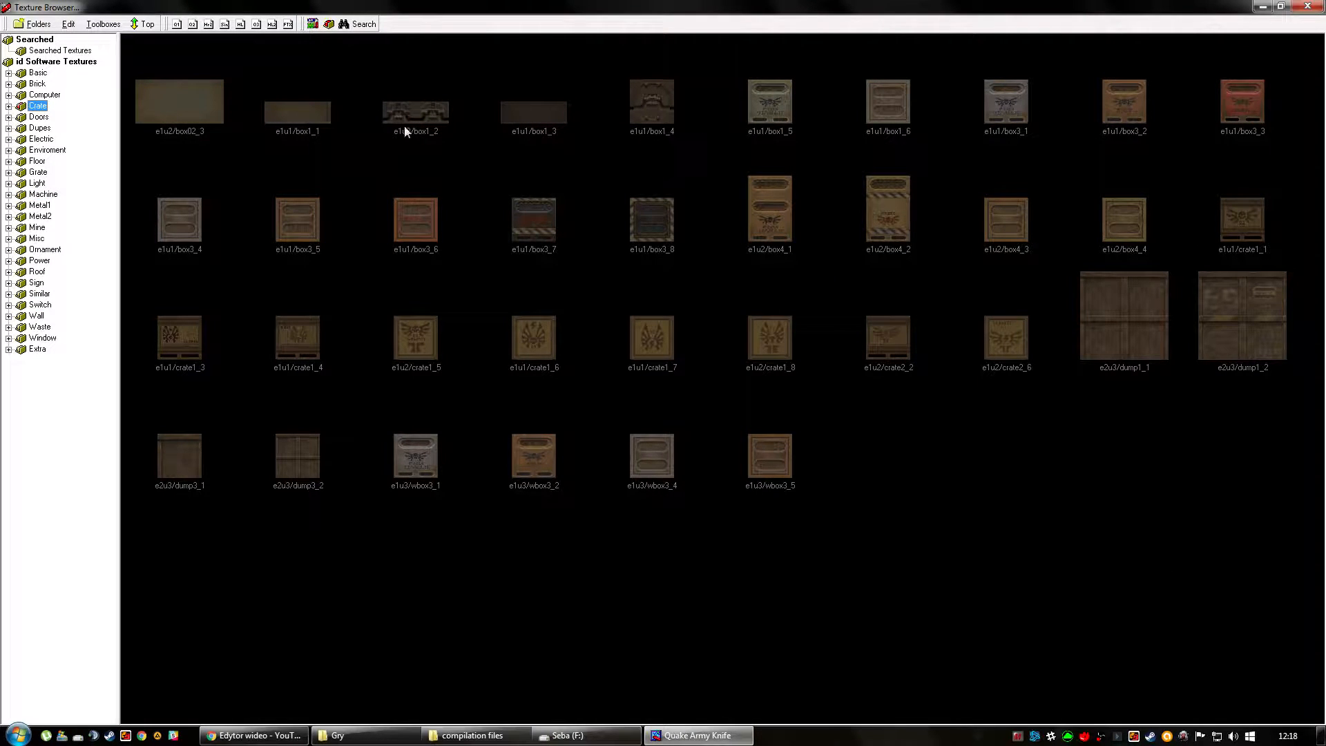
pyautogui.click(37, 83)
pyautogui.click(37, 73)
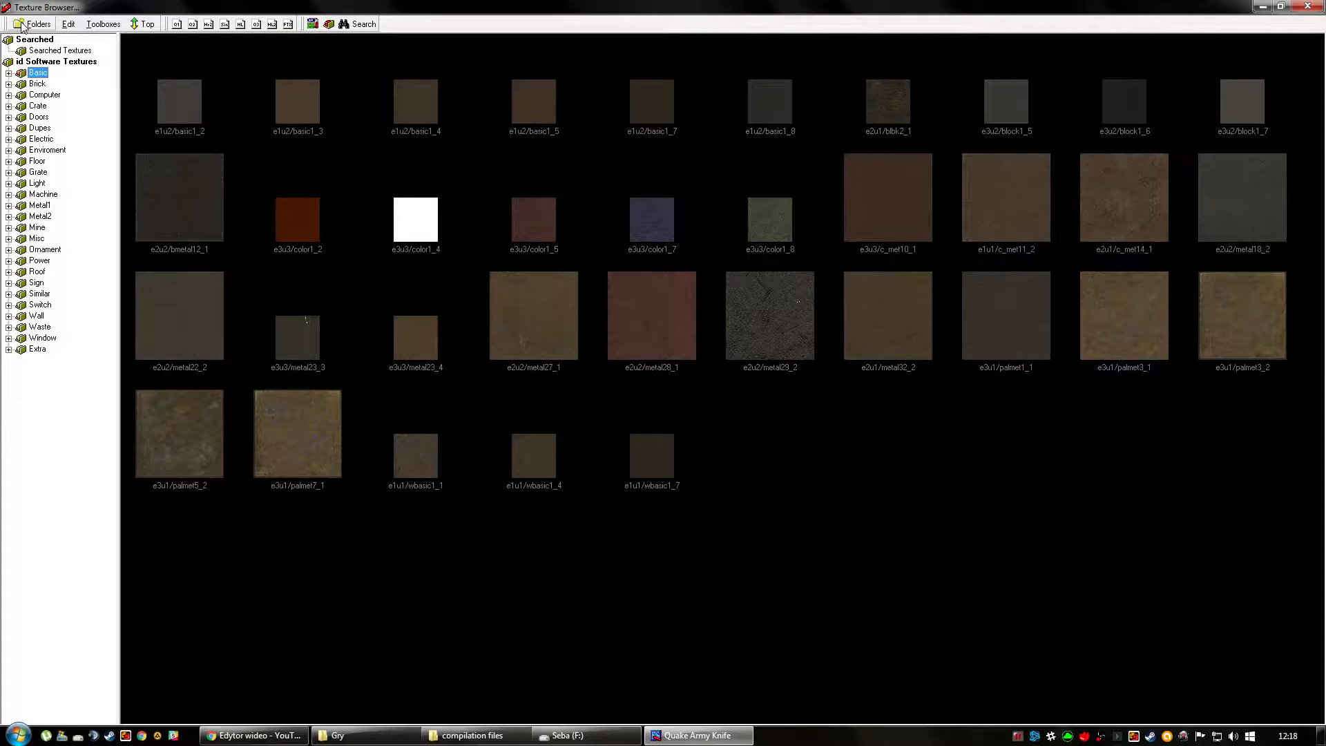
# Switch to Windows Explorer and inspect the texture subfolders in r1q2_multi_stand\4Bidden\textures, then return to the Texture Browser.
pyautogui.moveTo(370, 743)
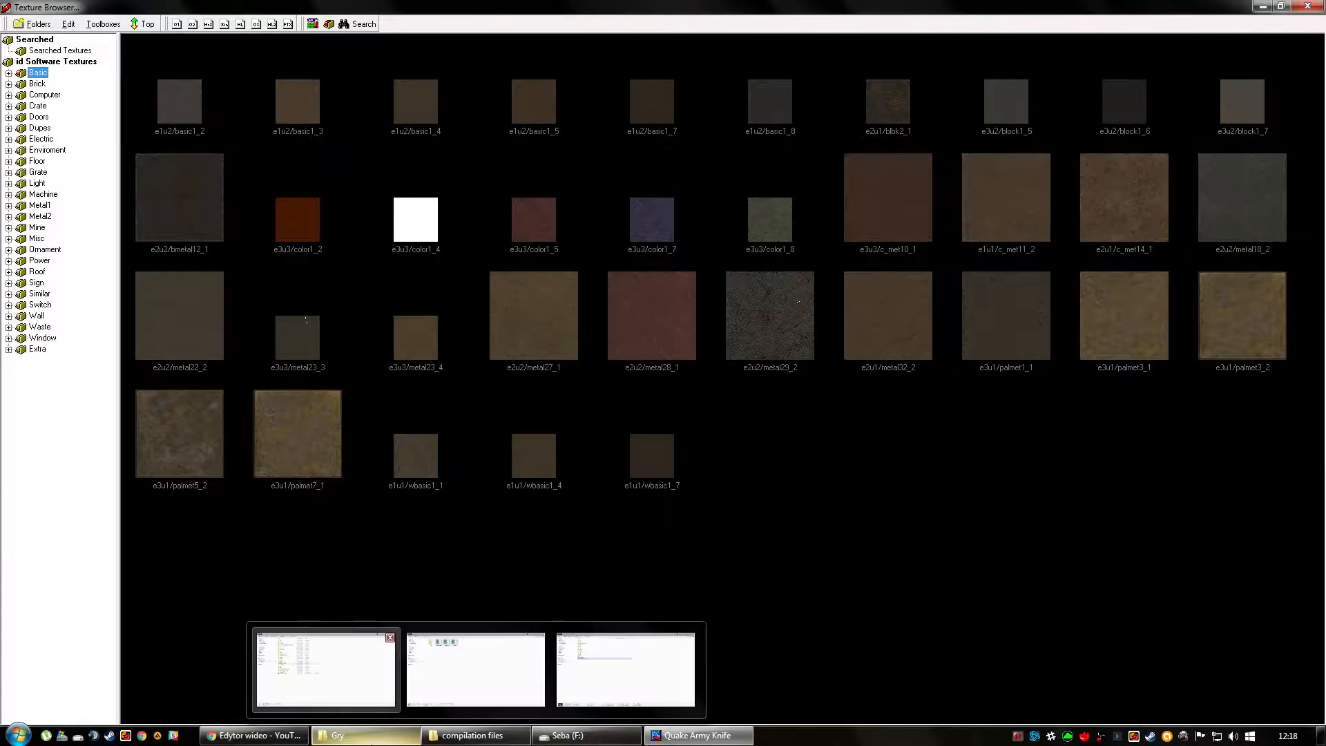
pyautogui.click(326, 669)
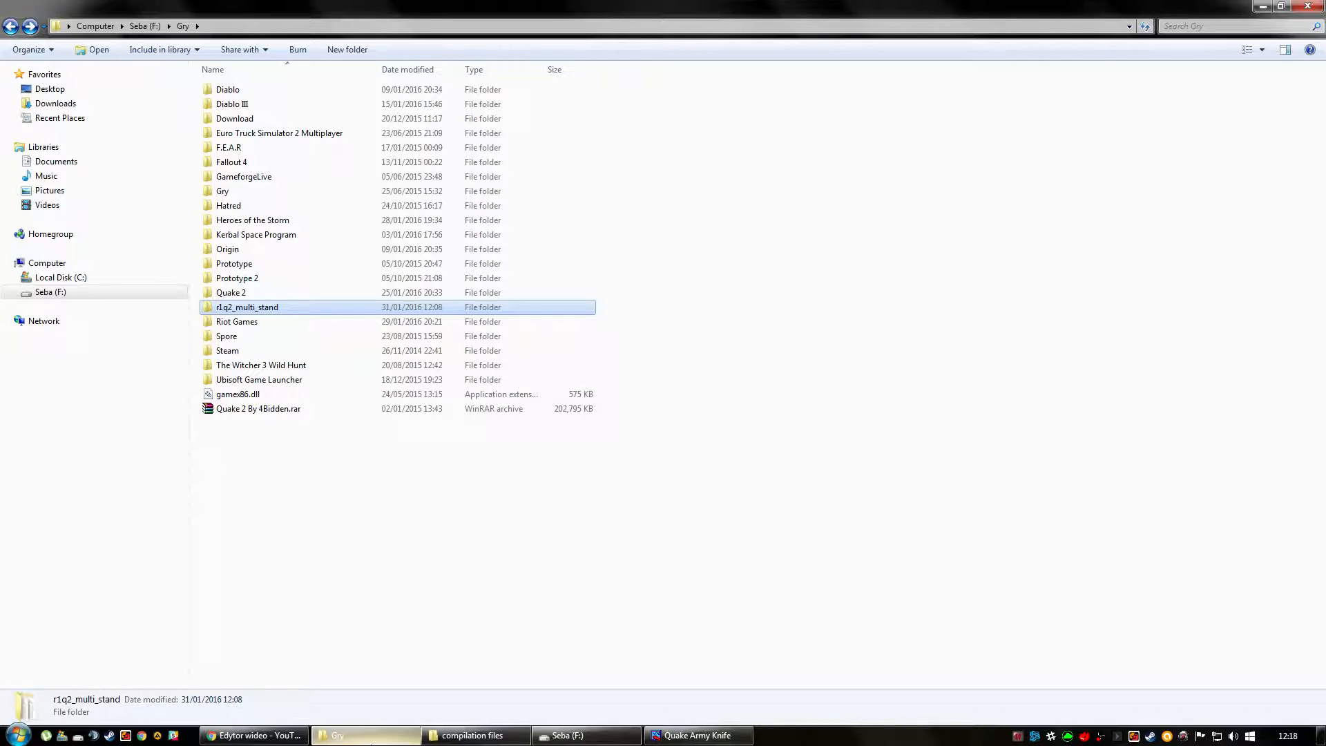
pyautogui.doubleClick(243, 310)
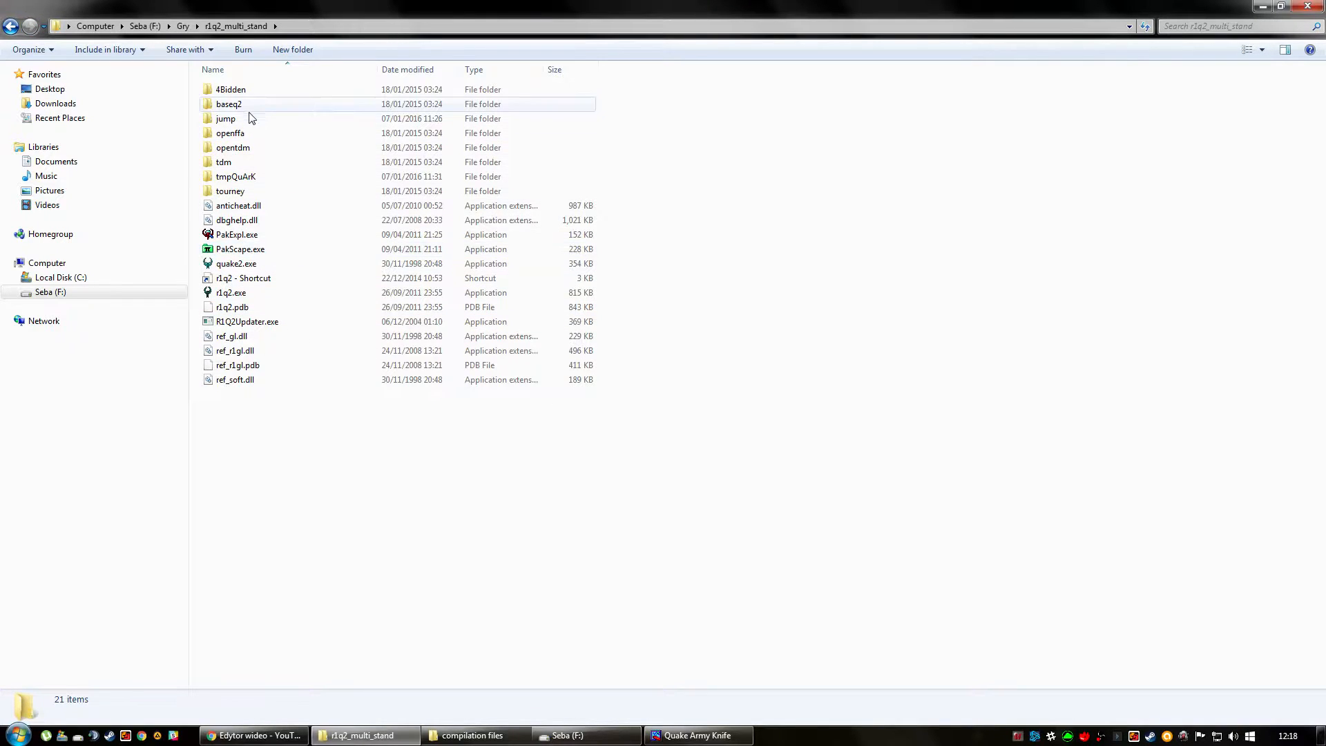
pyautogui.moveTo(235, 93)
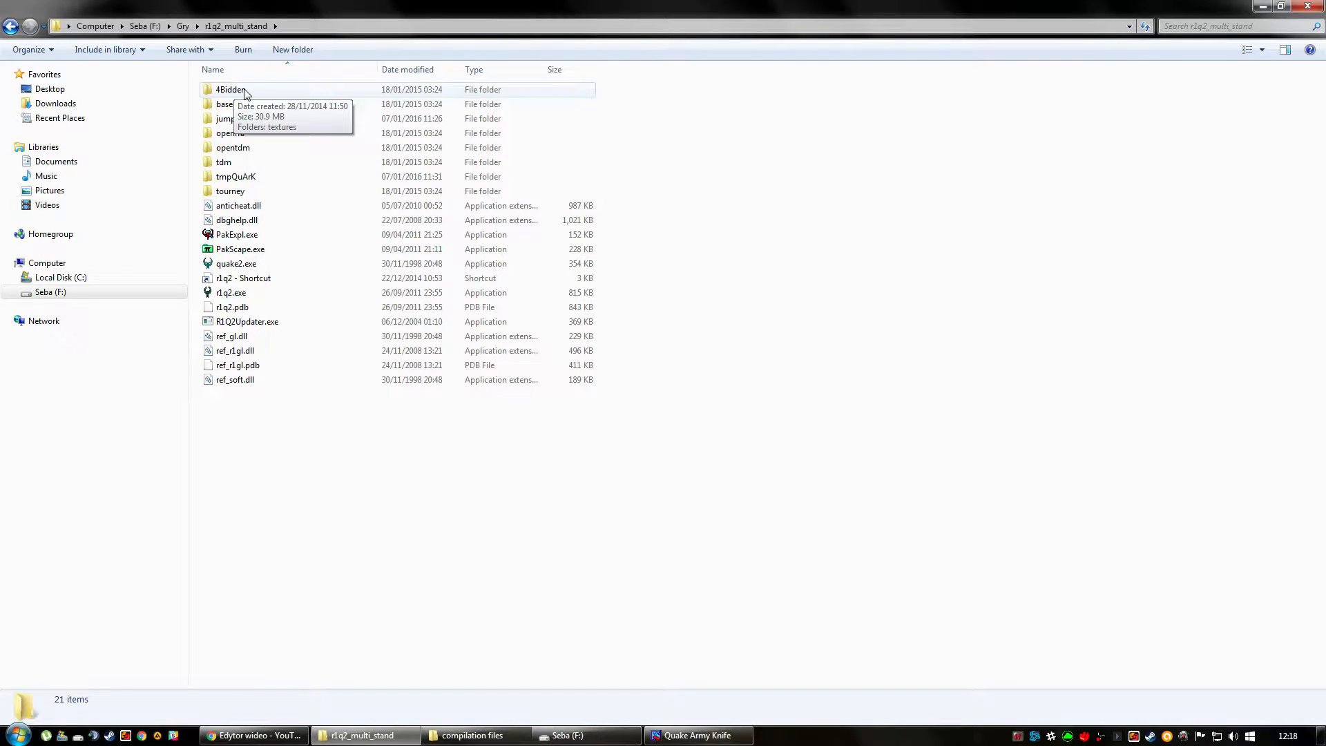
pyautogui.doubleClick(244, 93)
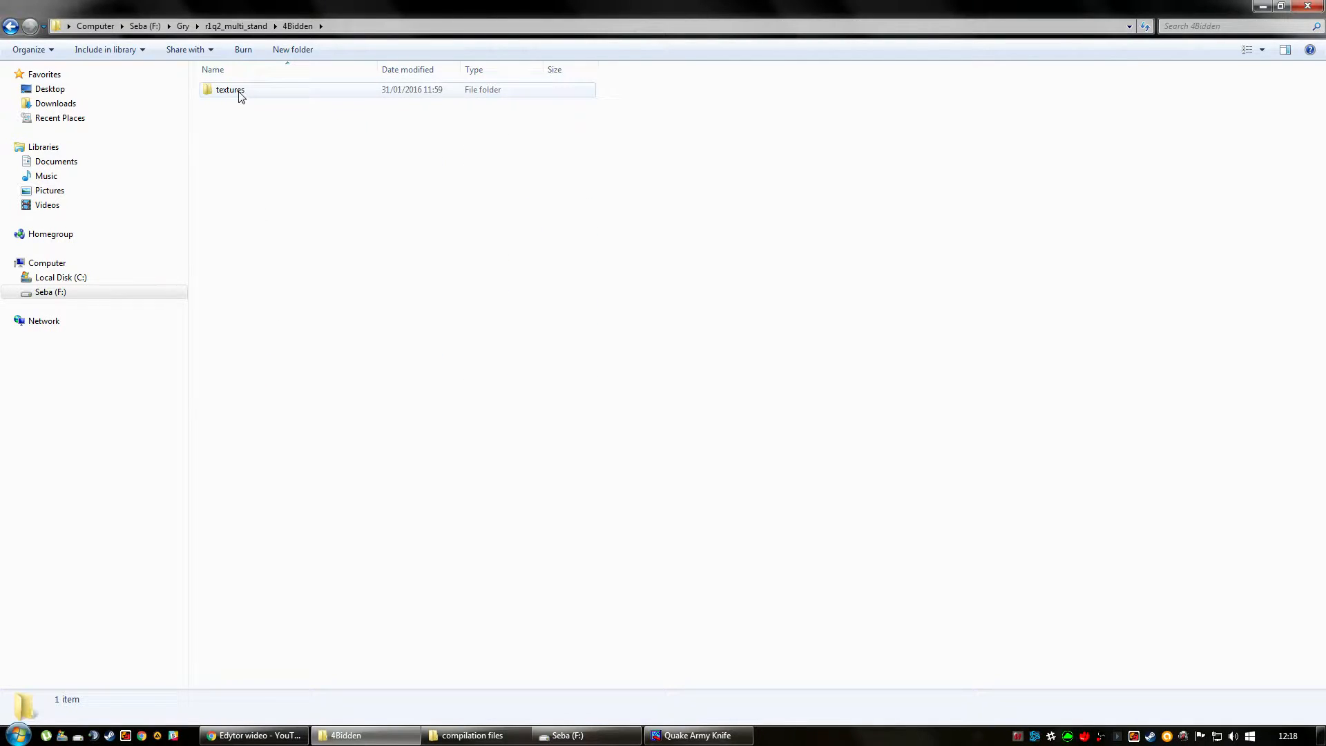
pyautogui.doubleClick(241, 96)
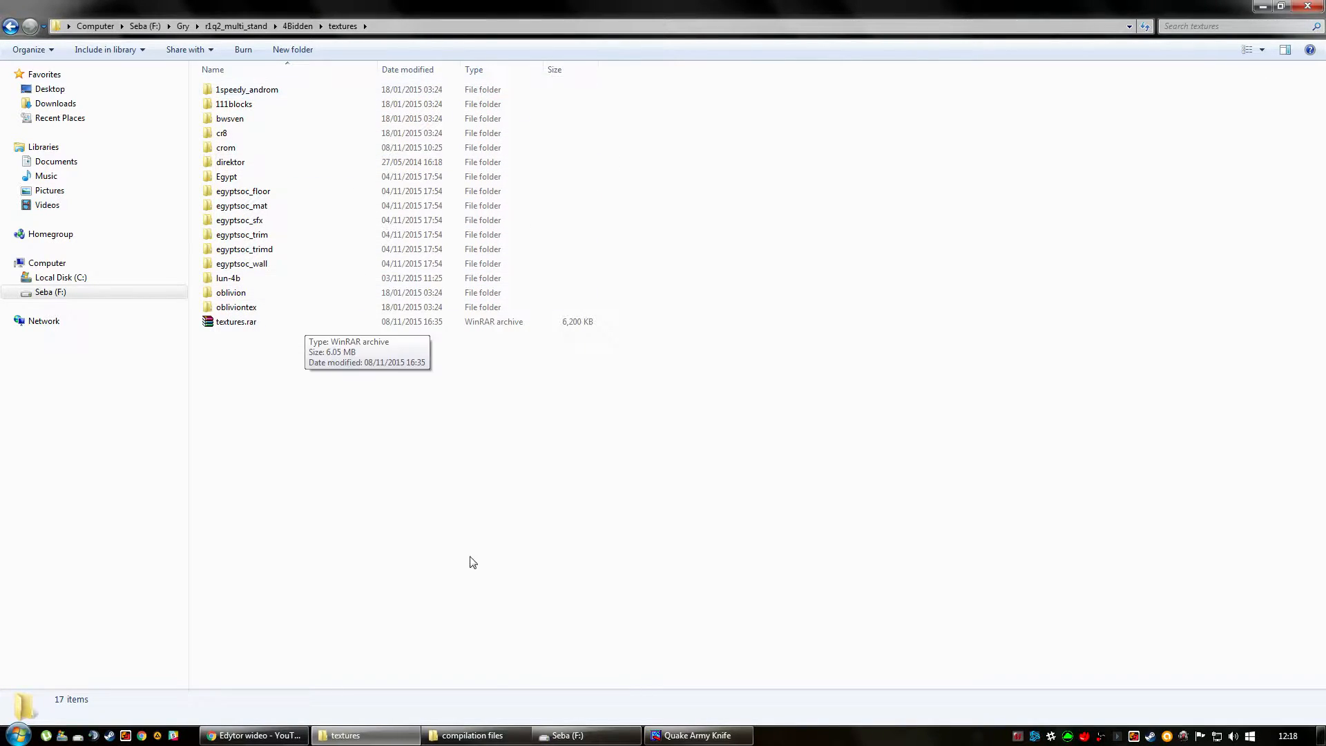
pyautogui.click(397, 735)
pyautogui.rightClick(397, 735)
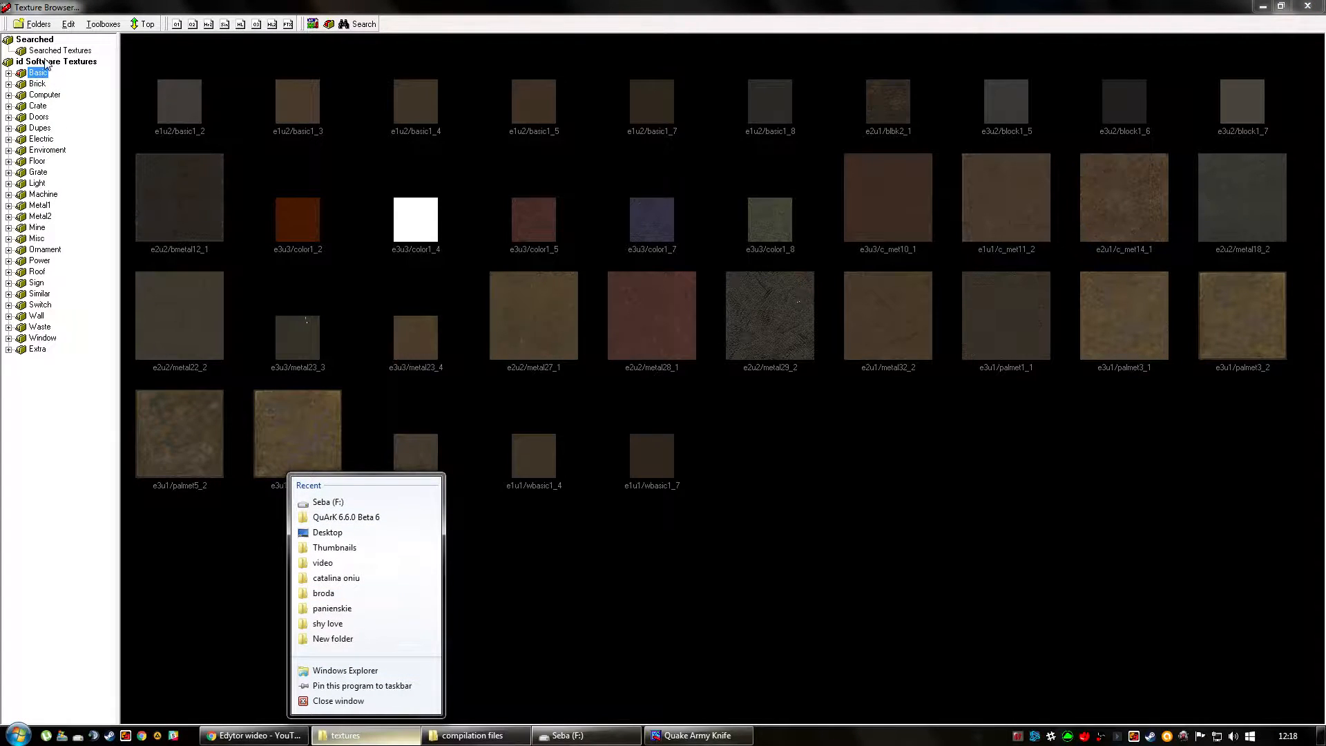
# Create a new main folder in the Texture Browser, saving it in a new .qrk add-on file in the QuArK directory.
pyautogui.click(45, 62)
pyautogui.click(66, 414)
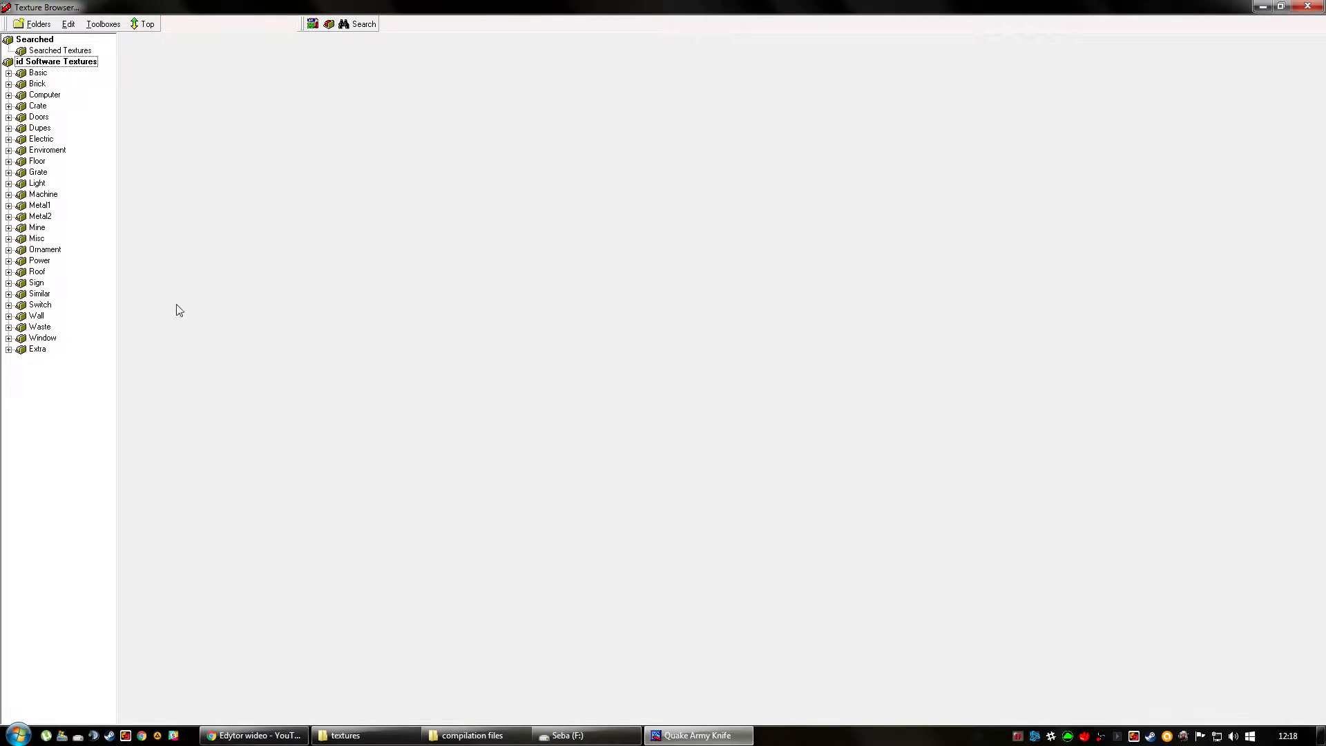
pyautogui.click(38, 25)
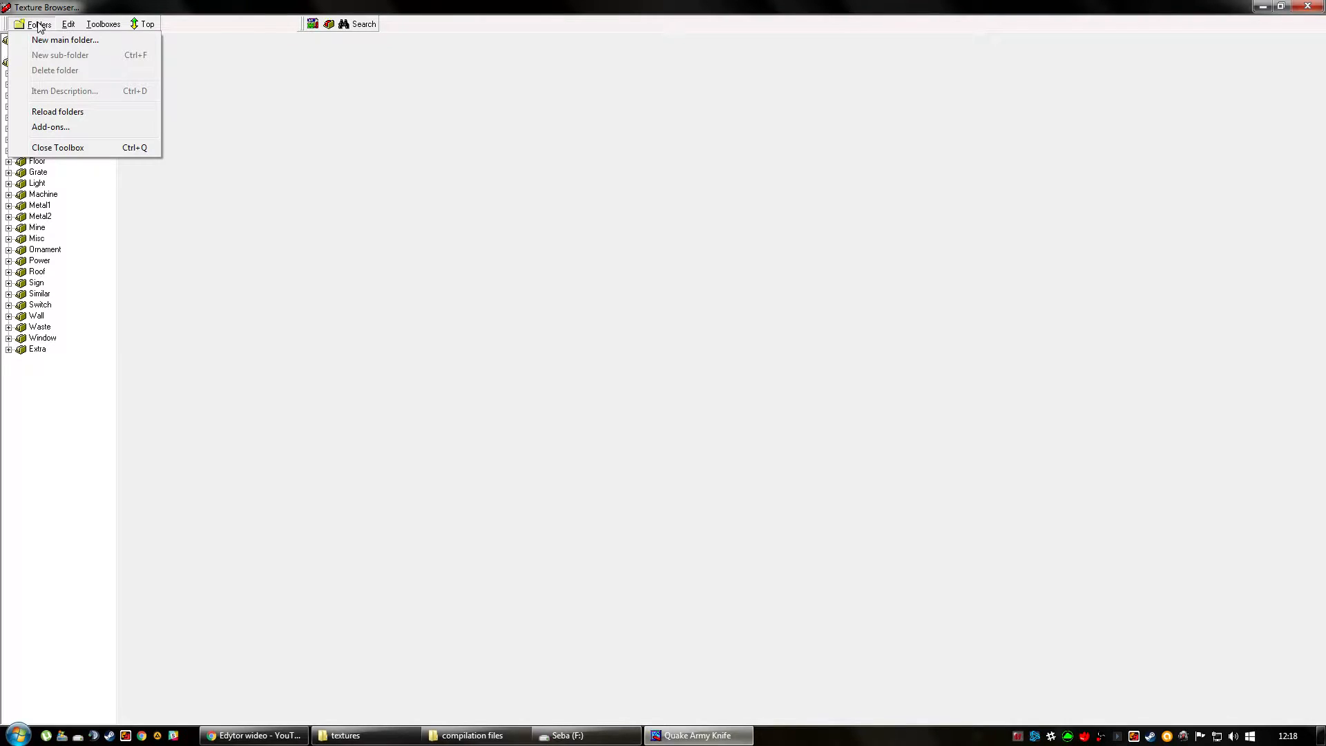
pyautogui.click(36, 41)
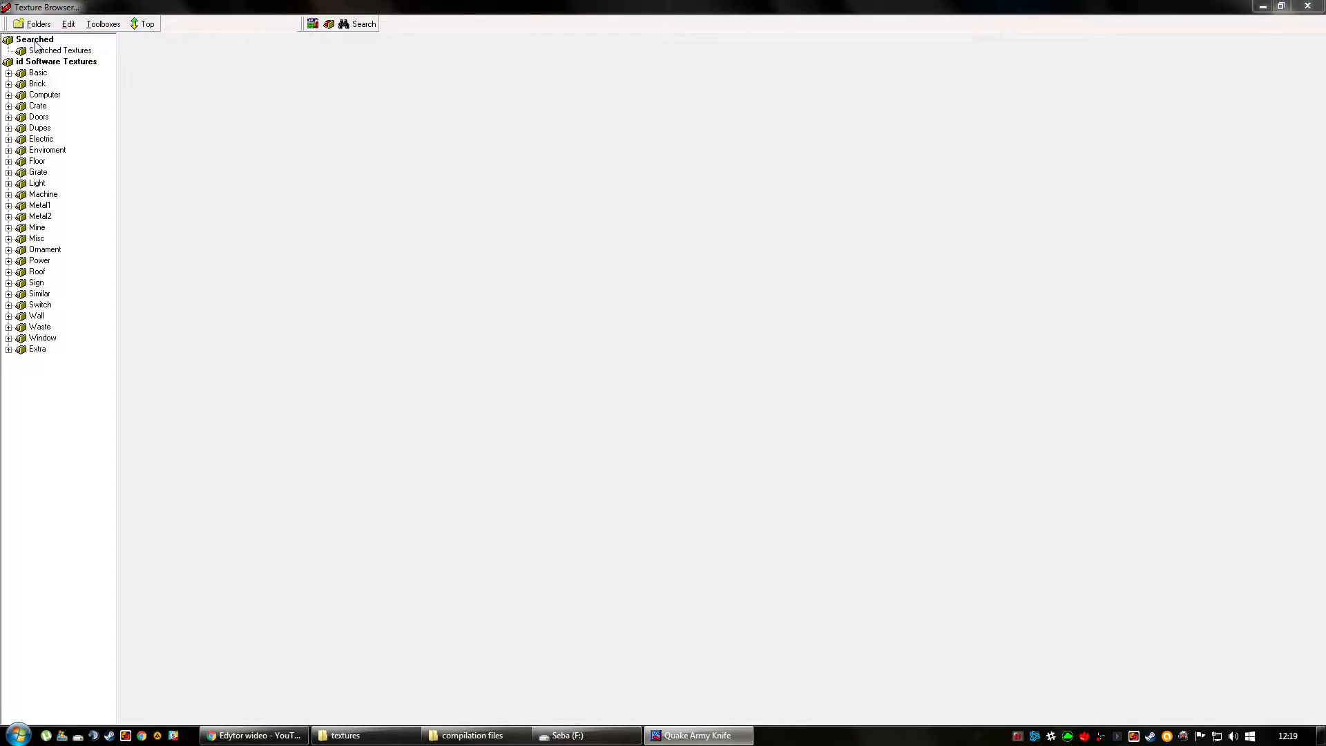
pyautogui.click(545, 442)
pyautogui.click(706, 472)
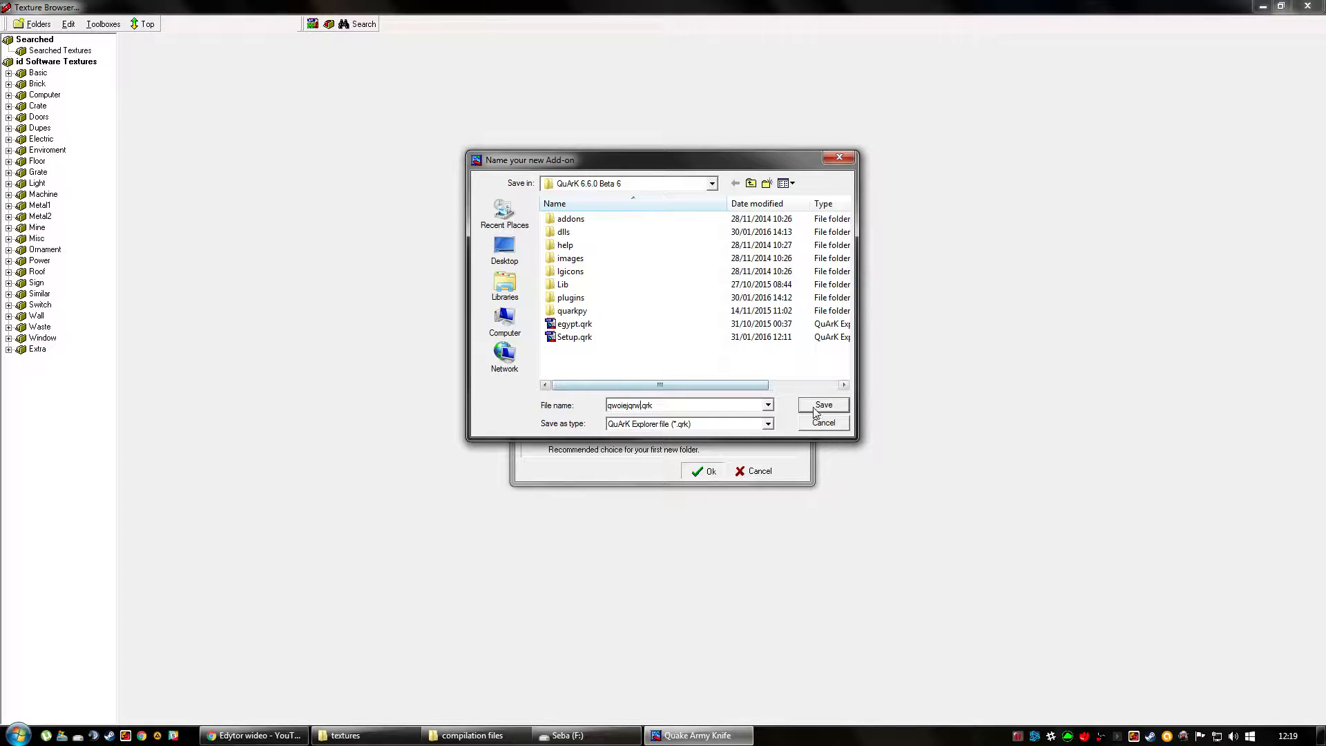
pyautogui.press('Return')
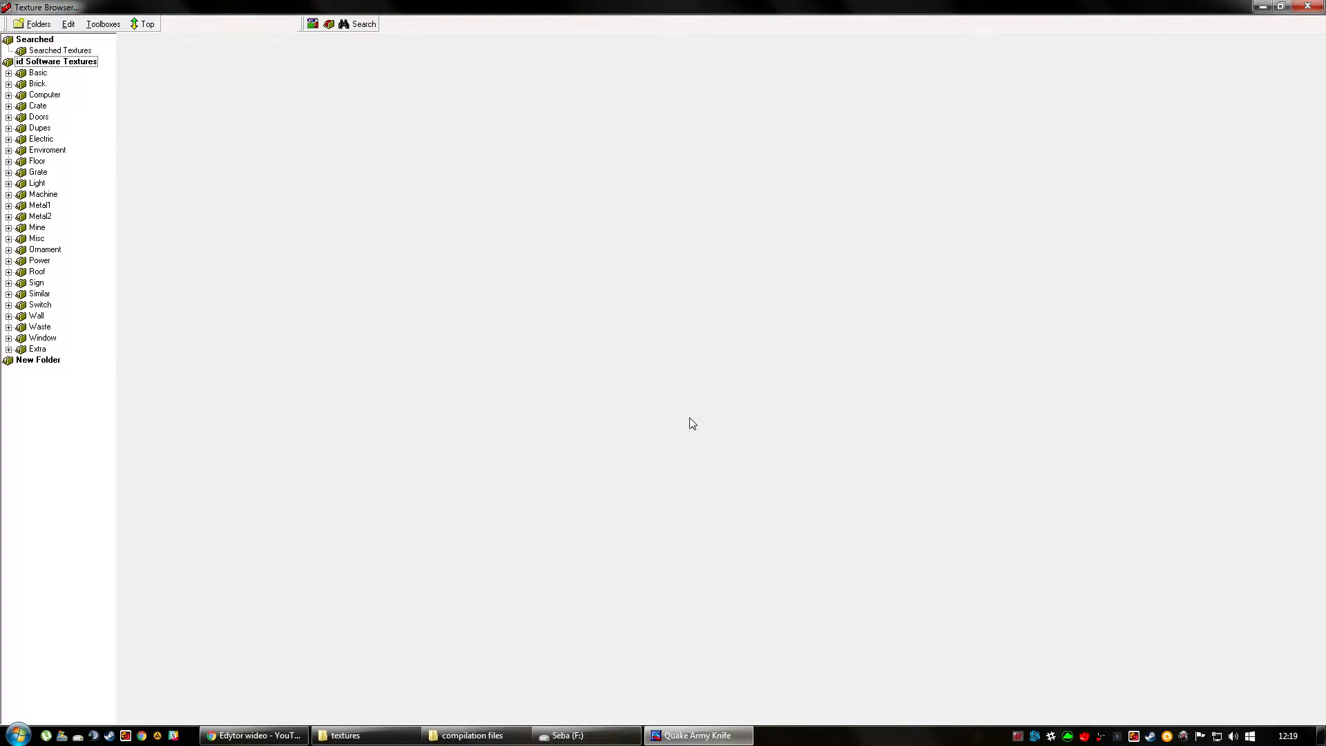
# Link the textures from the 4Bidden directory into New Folder, keeping the Dynamic, Merged and Shaderlist.txt options enabled.
pyautogui.rightClick(59, 362)
pyautogui.click(33, 375)
pyautogui.click(34, 361)
pyautogui.click(7, 381)
pyautogui.click(34, 364)
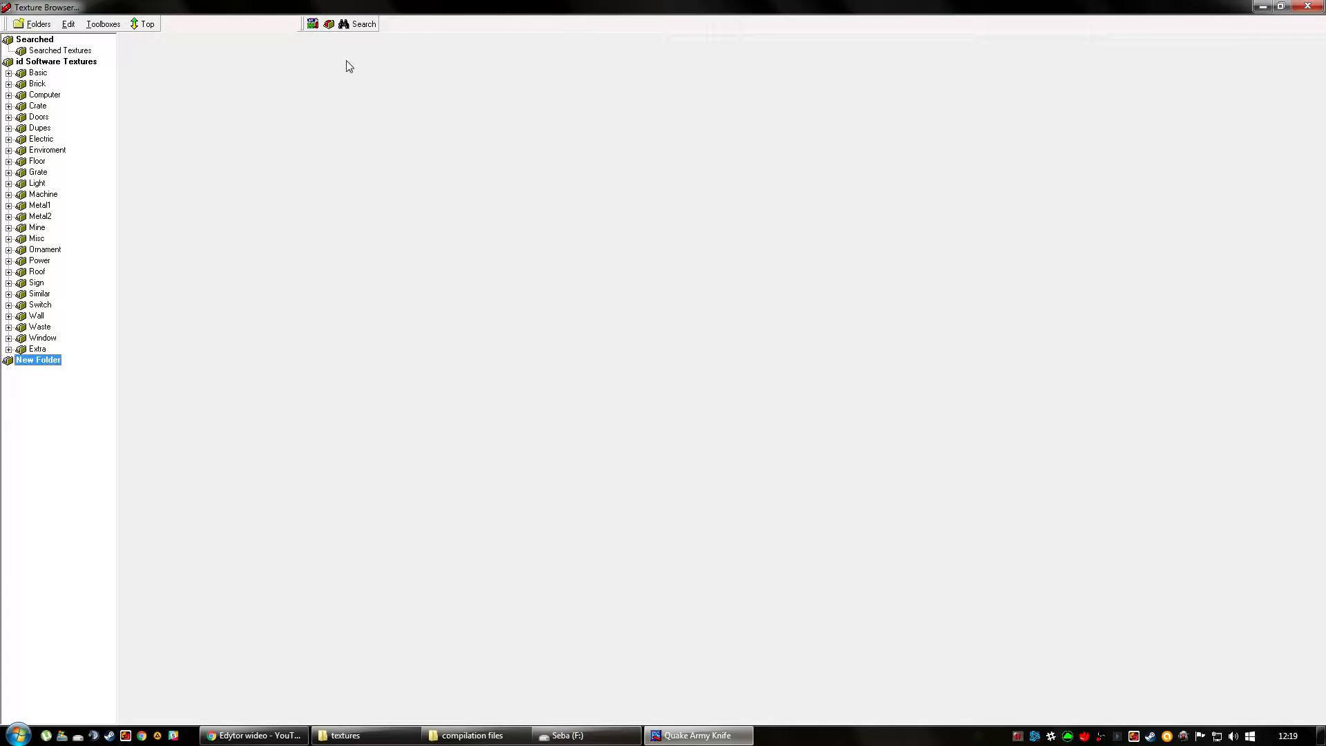
pyautogui.click(329, 25)
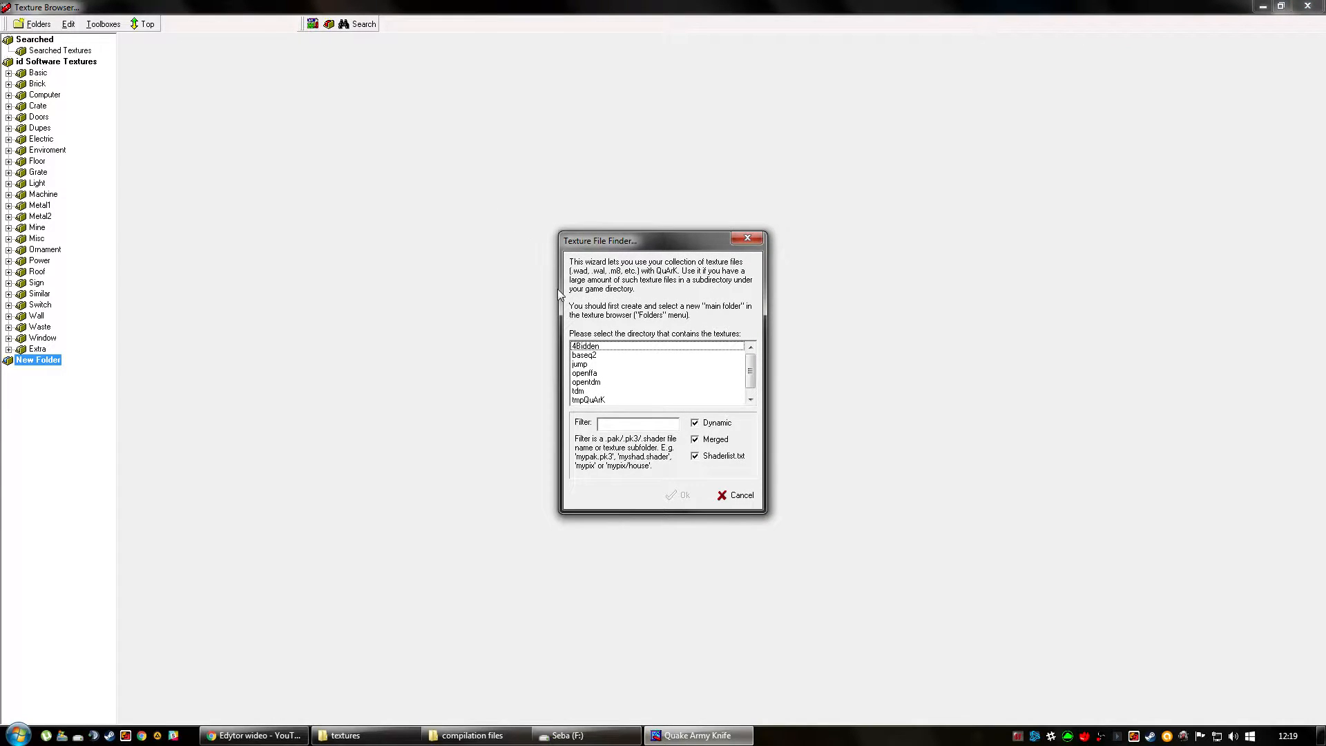
pyautogui.click(603, 346)
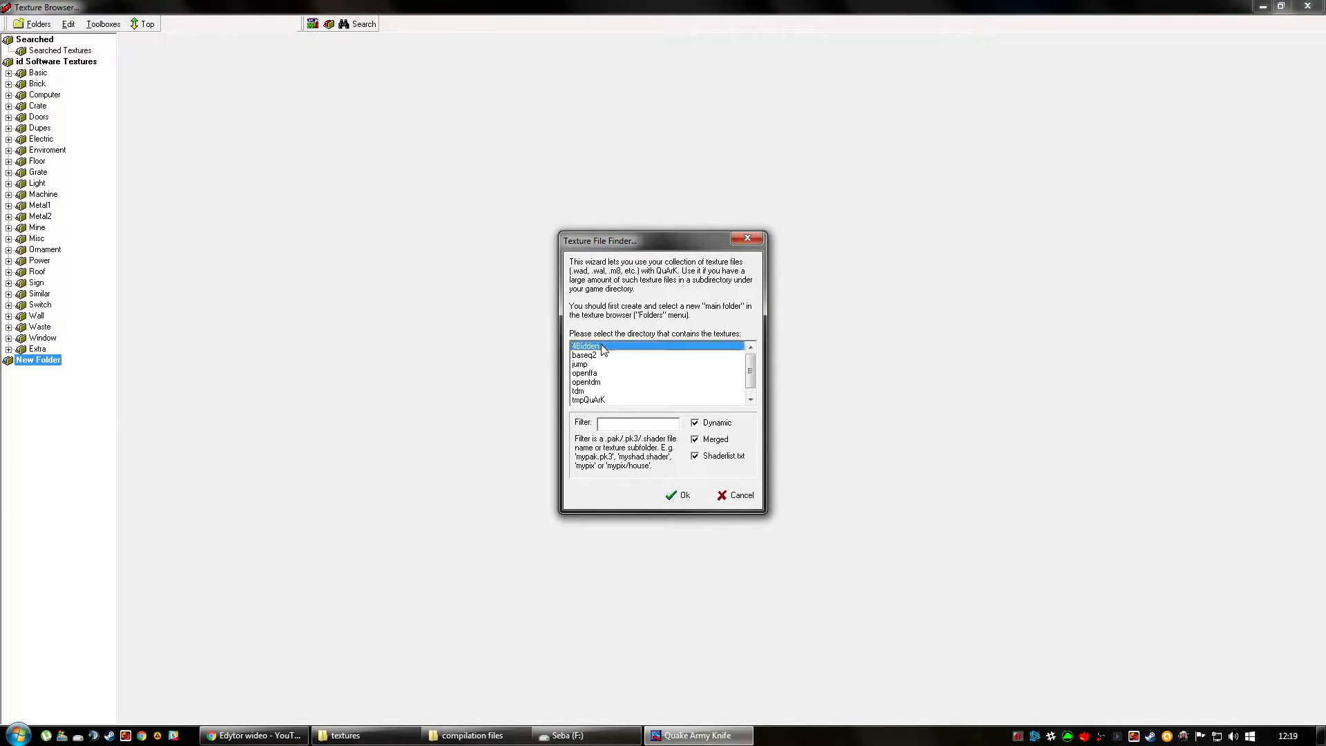
pyautogui.click(676, 496)
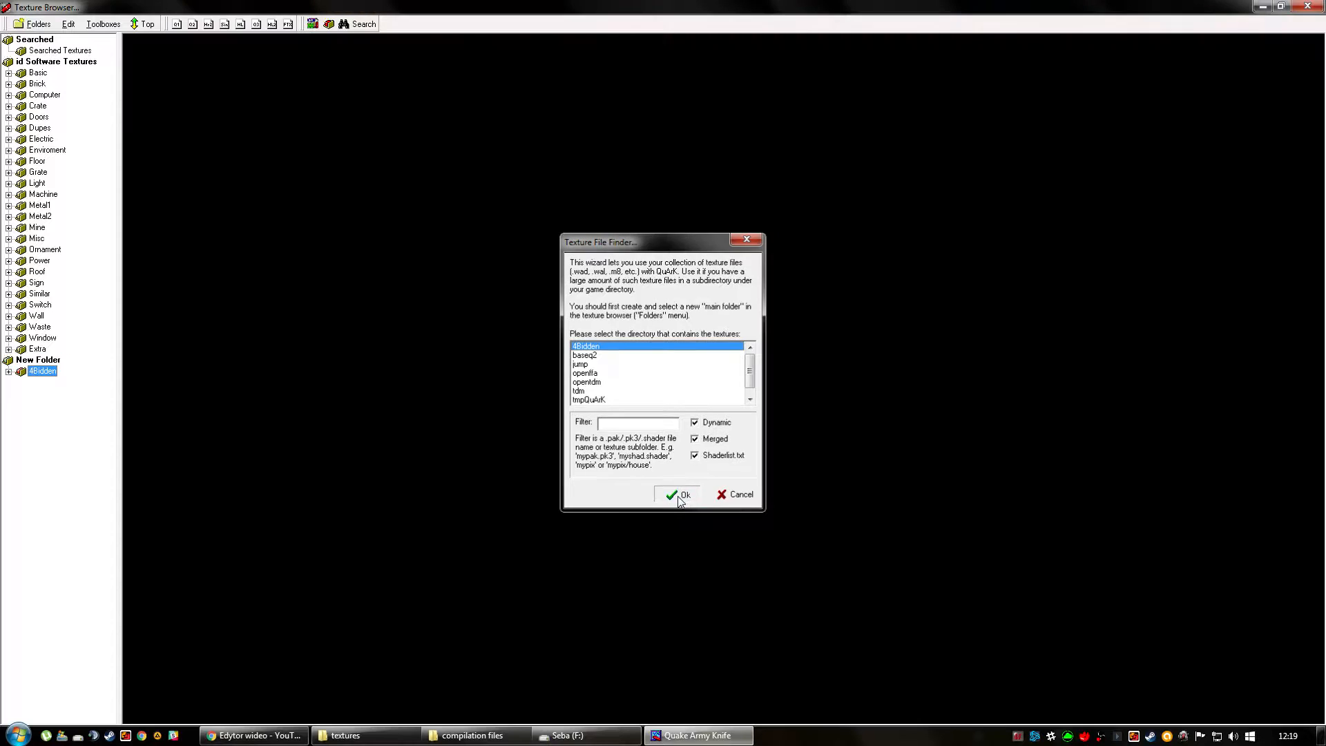
# Expand the 4Bidden folder and examine its texture sets, including bwsven, direktor, oblivion and obliviontex.
pyautogui.click(8, 372)
pyautogui.click(55, 382)
pyautogui.click(63, 393)
pyautogui.click(53, 404)
pyautogui.click(53, 438)
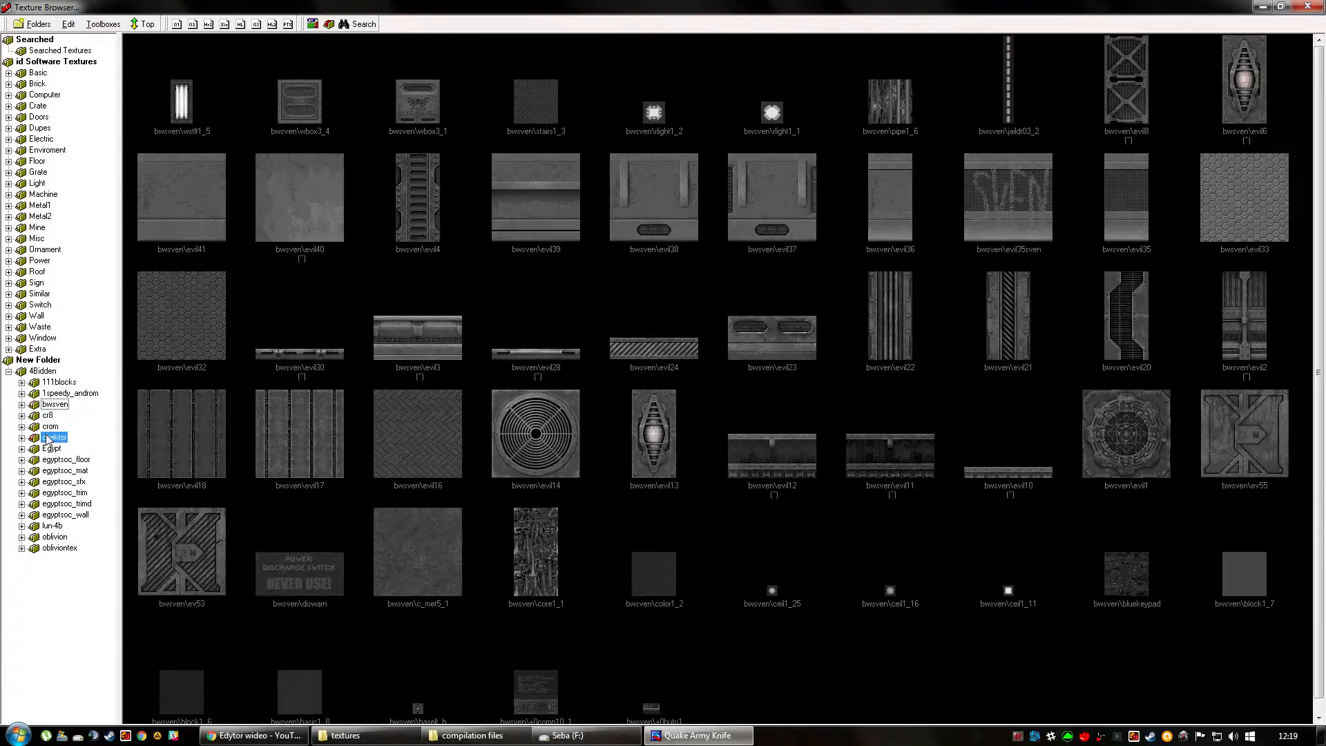
pyautogui.click(52, 472)
pyautogui.click(53, 516)
pyautogui.click(53, 537)
pyautogui.click(55, 548)
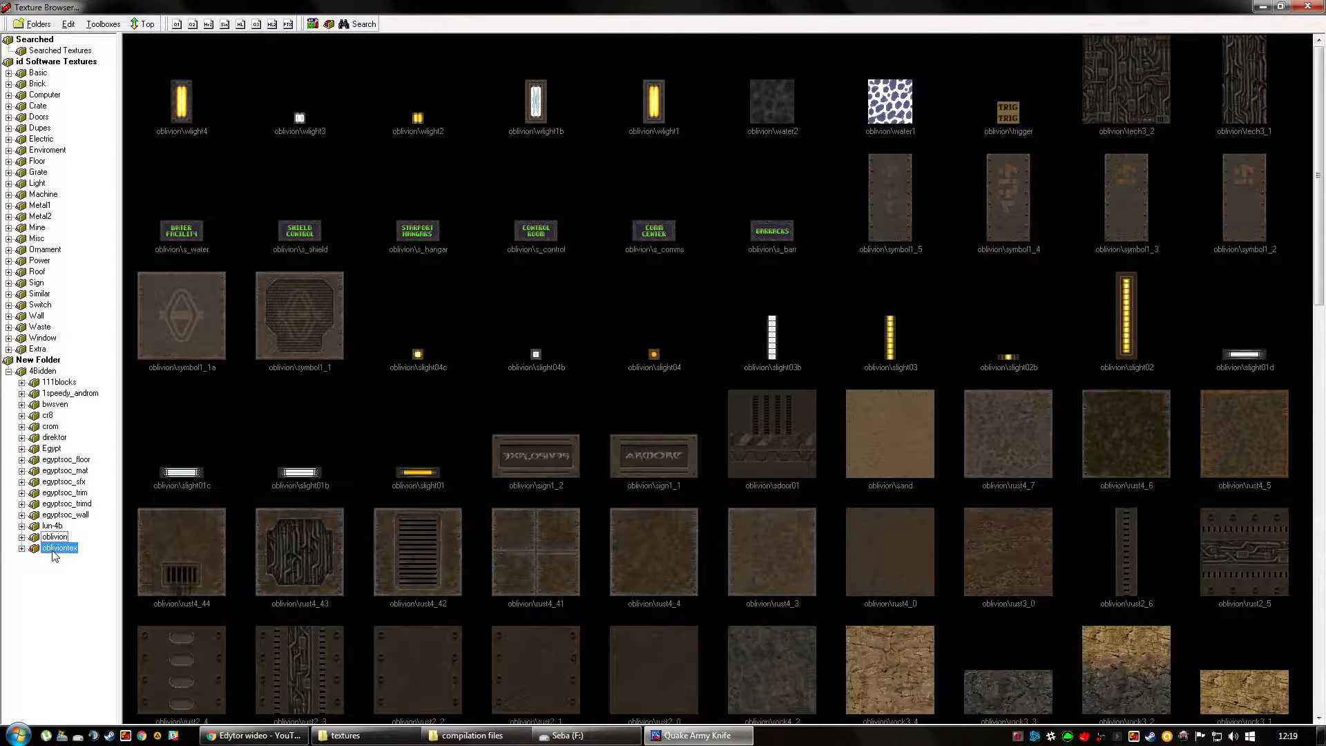
pyautogui.click(53, 504)
pyautogui.click(54, 437)
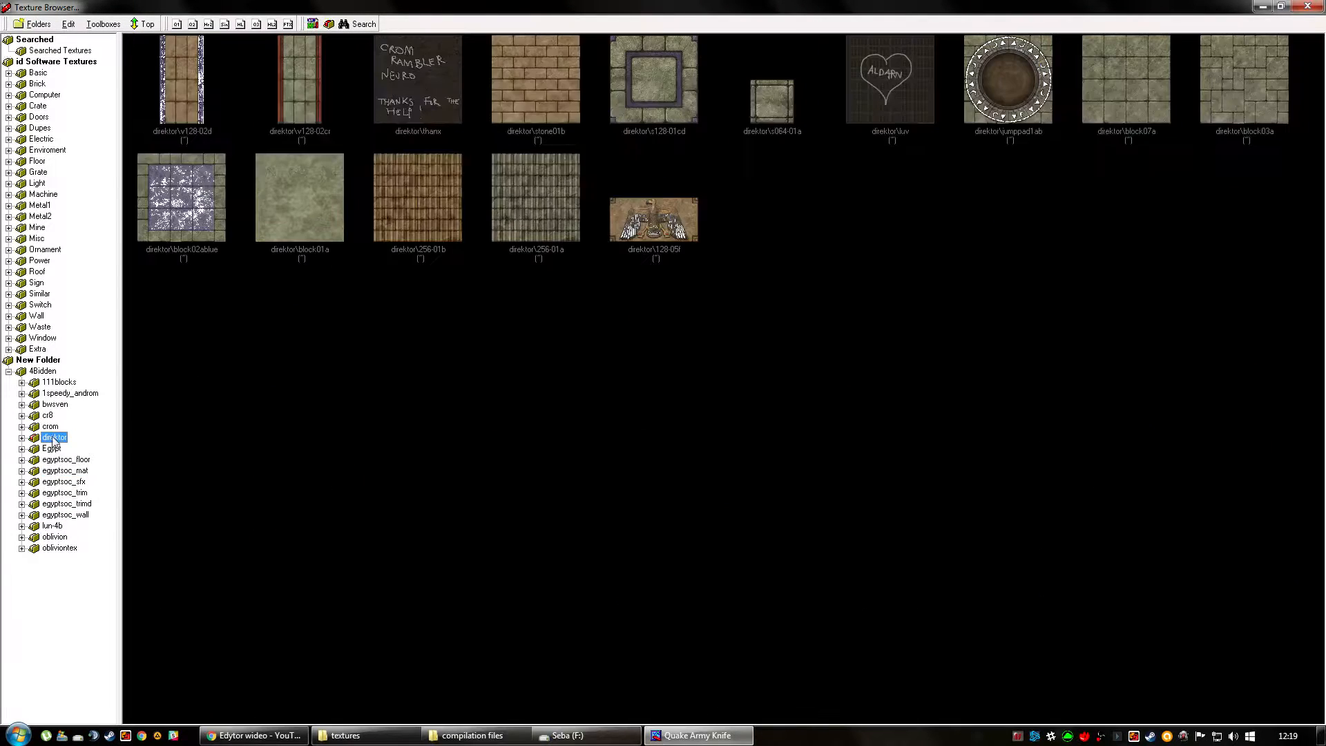
# Close the Texture Browser and create a new Quake 2 map.
pyautogui.click(1310, 6)
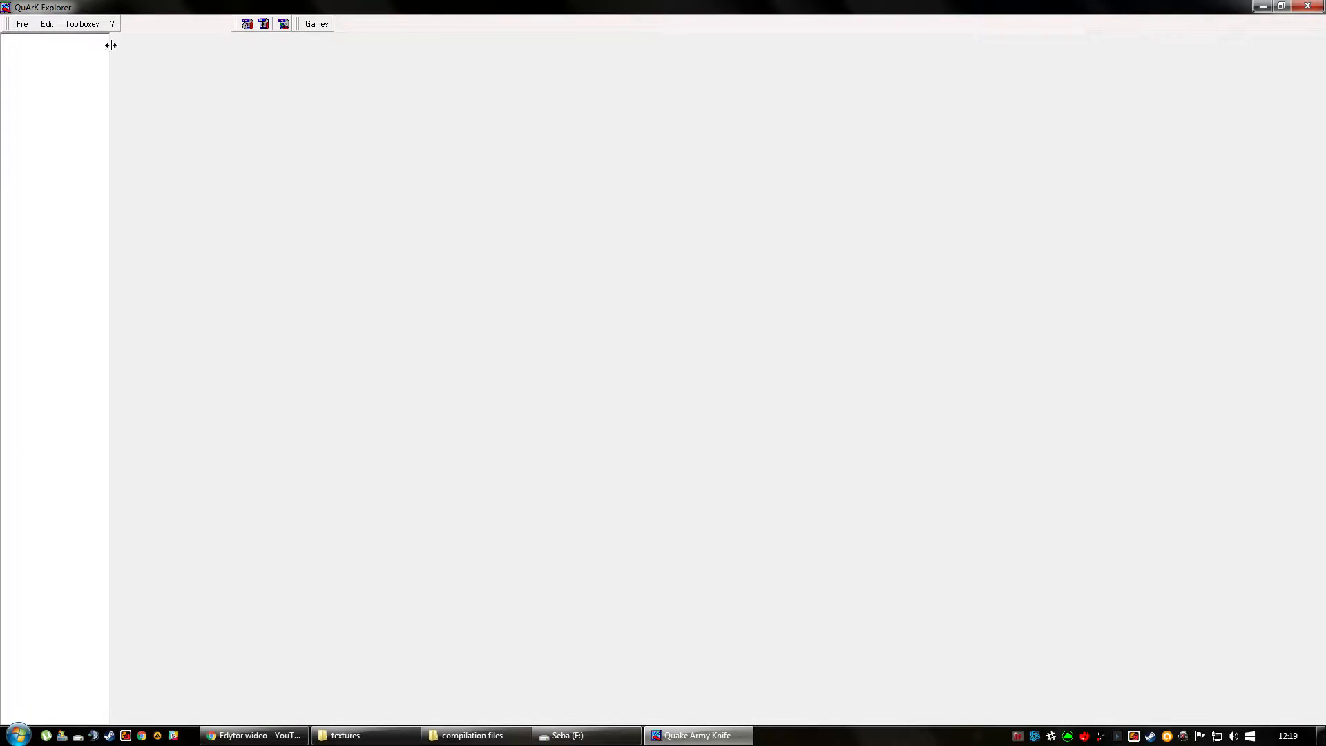
pyautogui.click(246, 25)
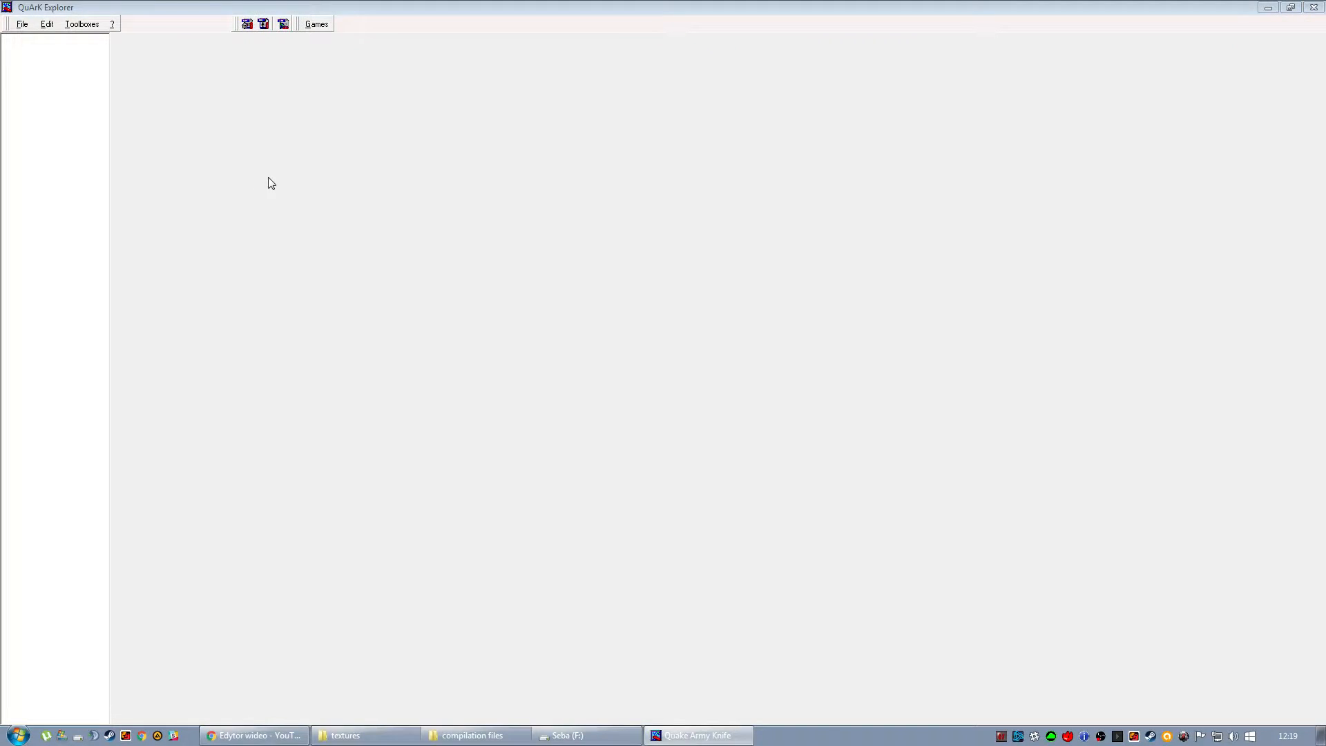
pyautogui.click(81, 24)
pyautogui.click(97, 89)
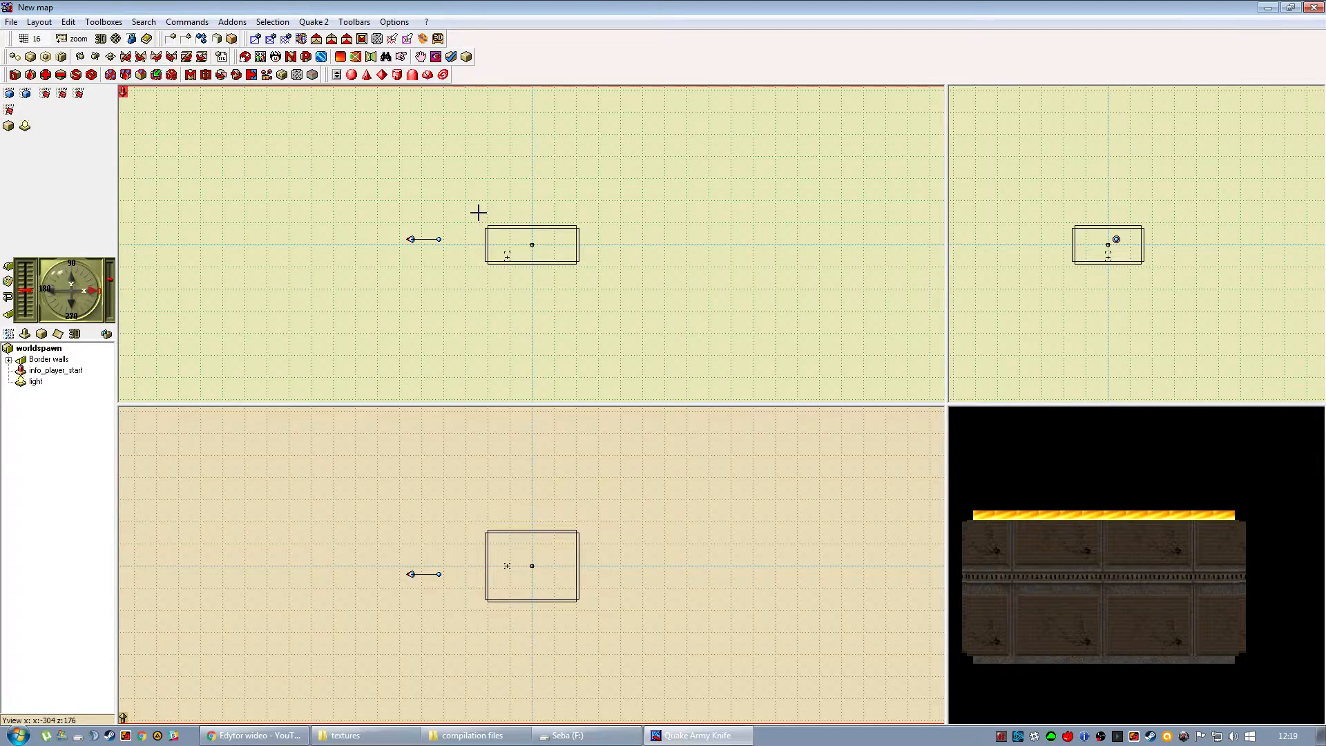
# Try deleting all the default objects of the new map at once, and undo the deletion.
pyautogui.click(487, 228)
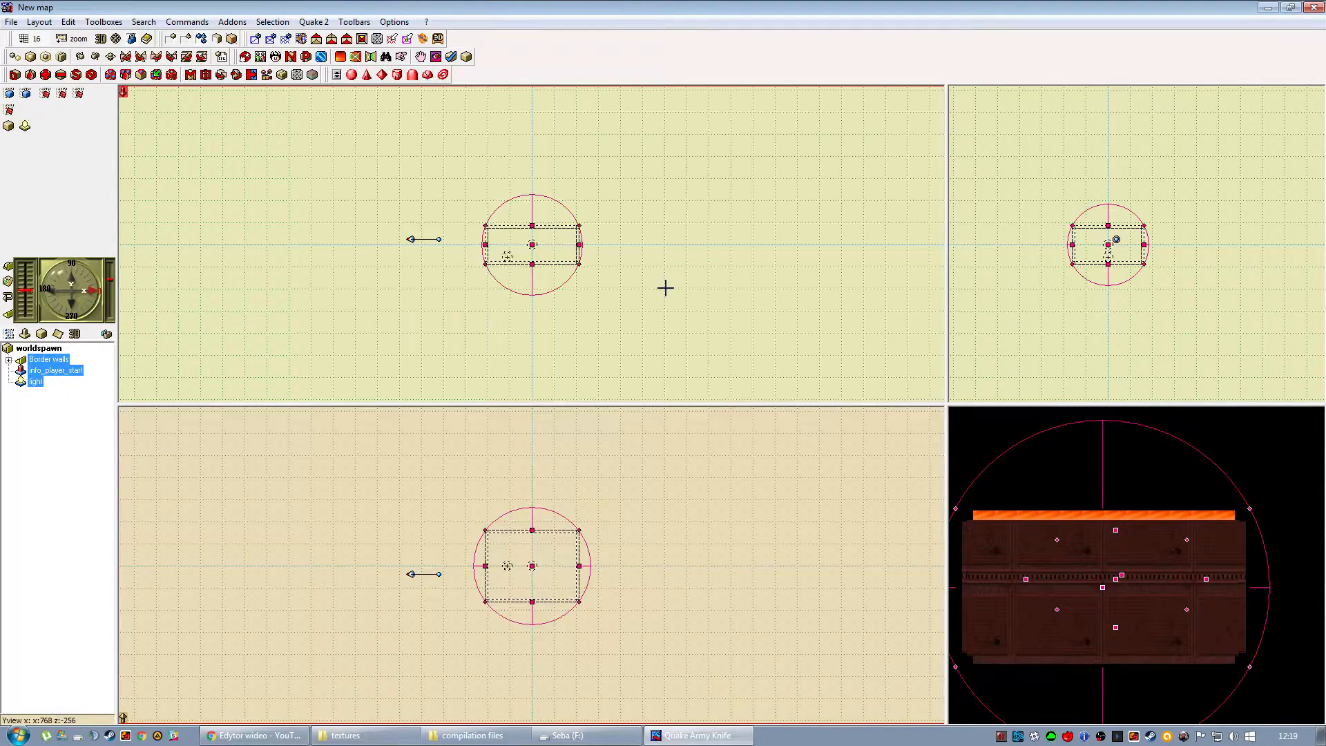
pyautogui.press('Delete')
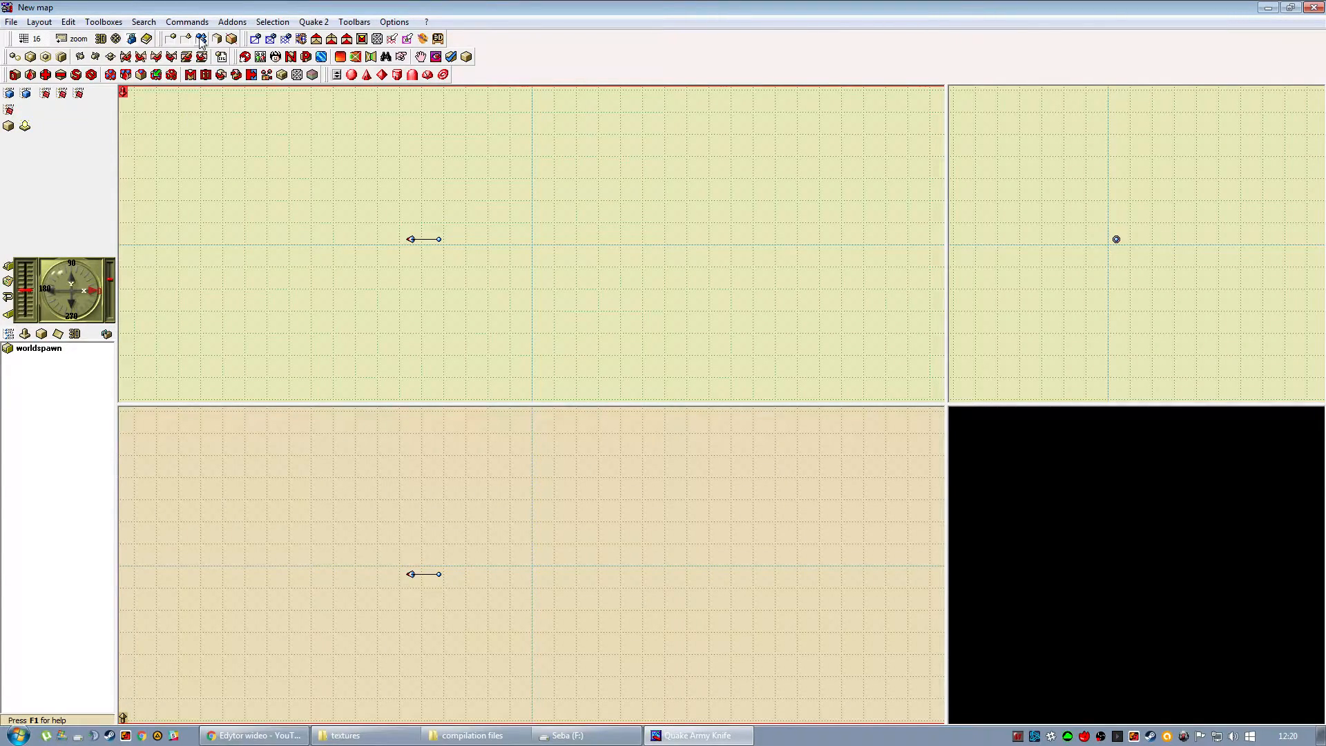
pyautogui.hotkey('ctrl', 'z')
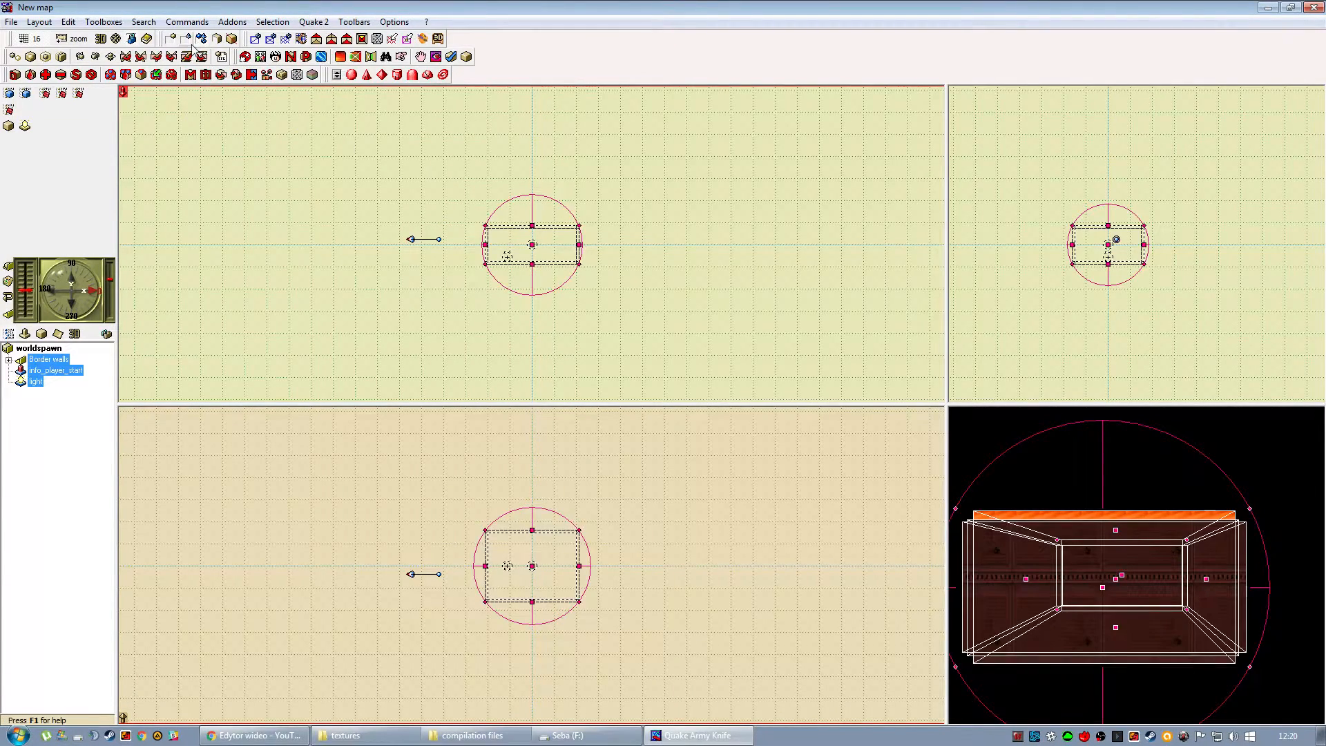
pyautogui.press('Escape')
# Delete the light entity and the border walls from the map, leaving only info_player_start.
pyautogui.moveTo(456, 199); pyautogui.dragTo(622, 298)
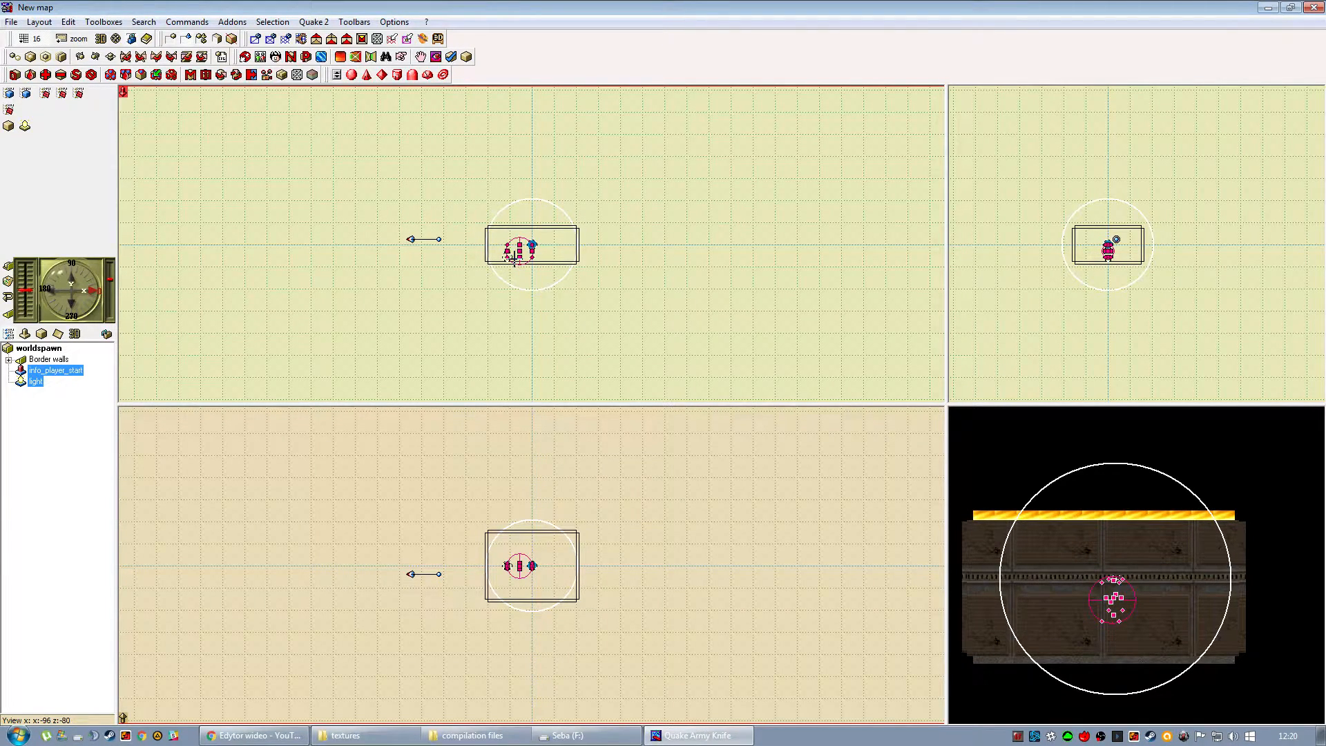
pyautogui.click(450, 259)
pyautogui.click(532, 244)
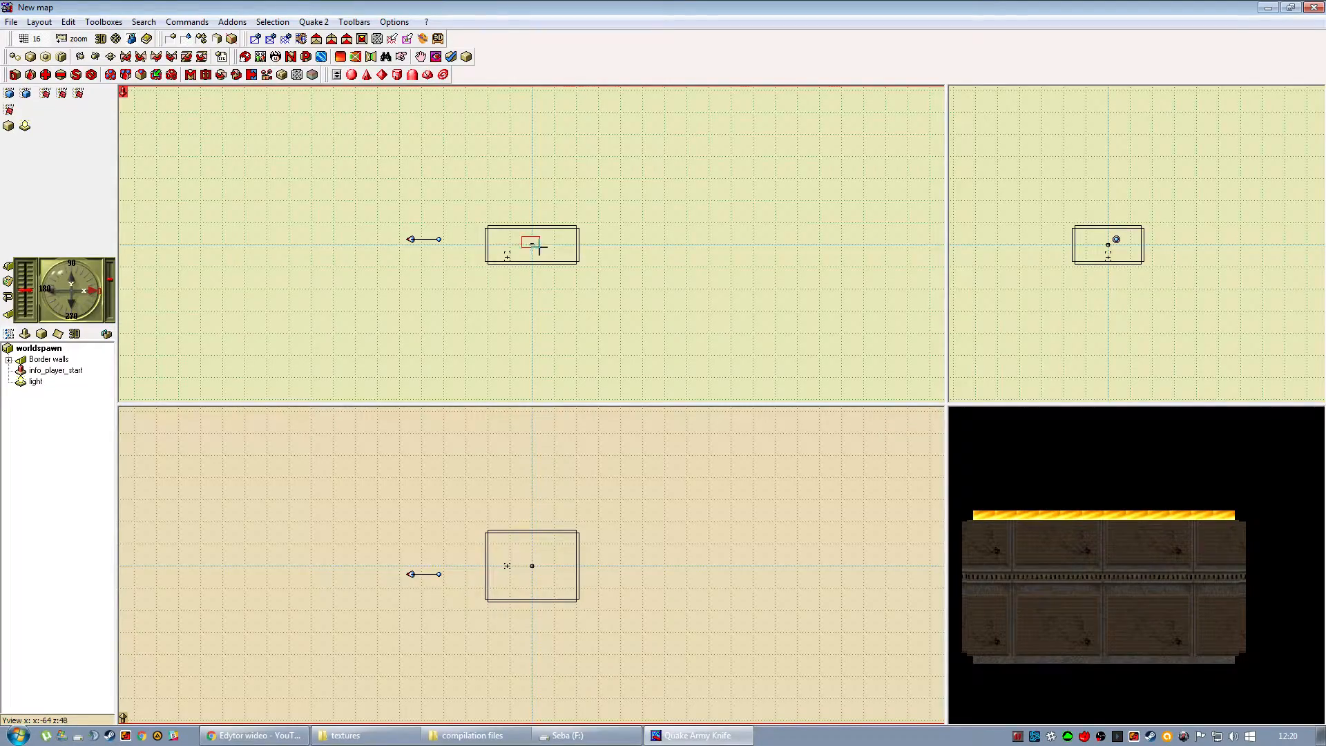
pyautogui.press('Delete')
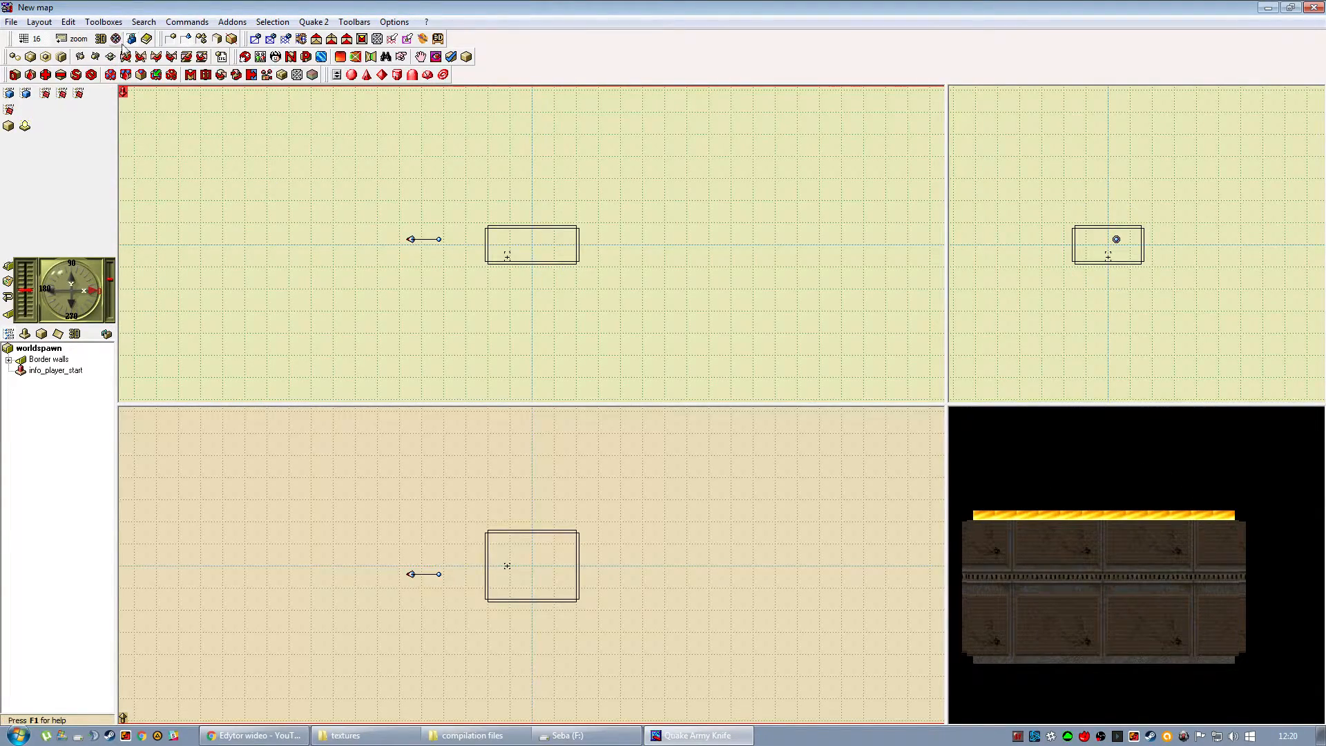
pyautogui.moveTo(421, 205); pyautogui.dragTo(695, 325)
pyautogui.press('Delete')
# Select the info_player_start entity and zoom the map views out to 1:10.
pyautogui.click(508, 260)
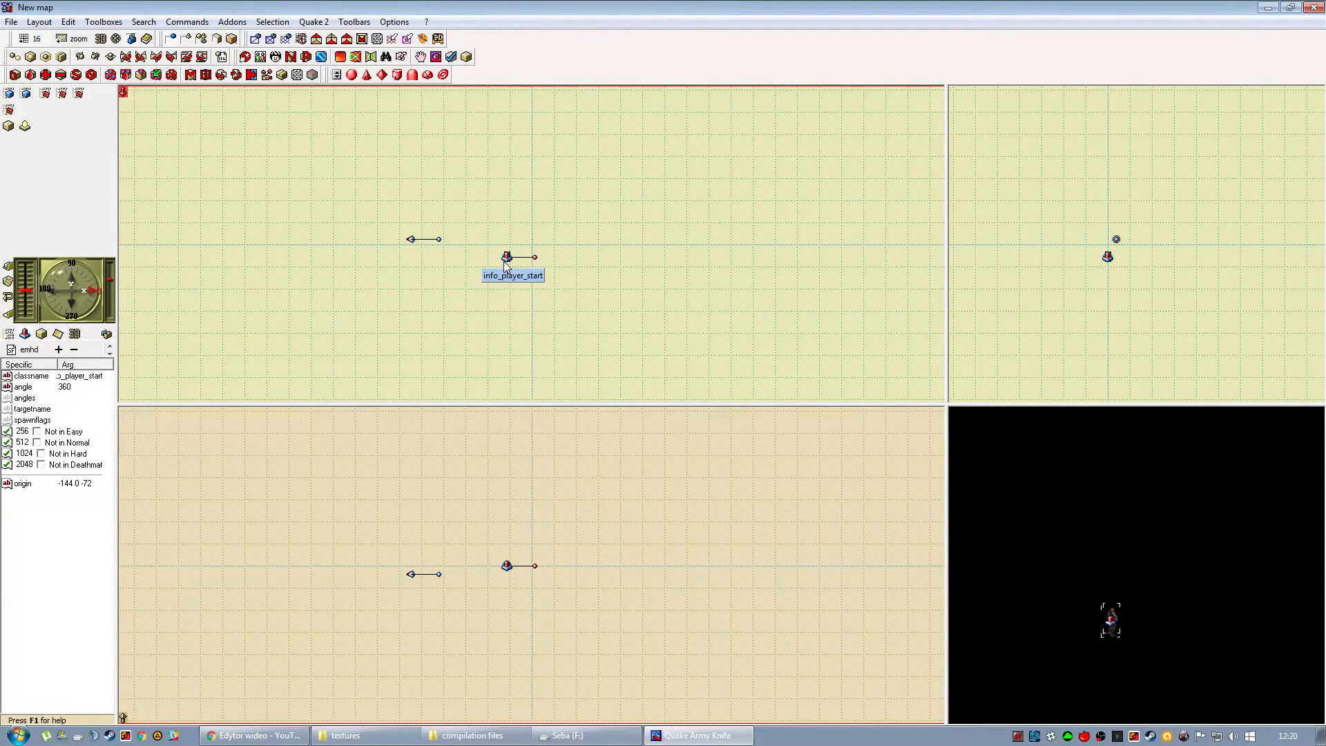
pyautogui.moveTo(592, 204); pyautogui.dragTo(534, 276)
pyautogui.click(65, 40)
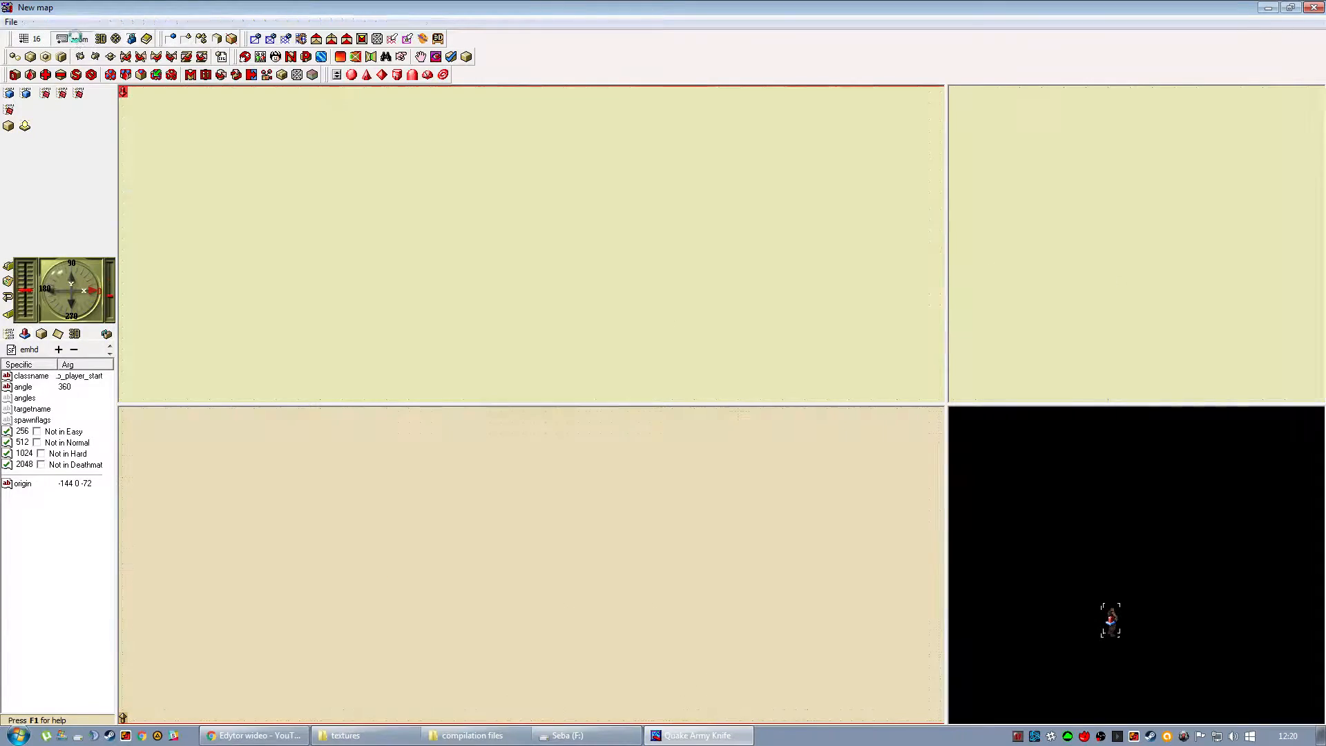
pyautogui.click(77, 41)
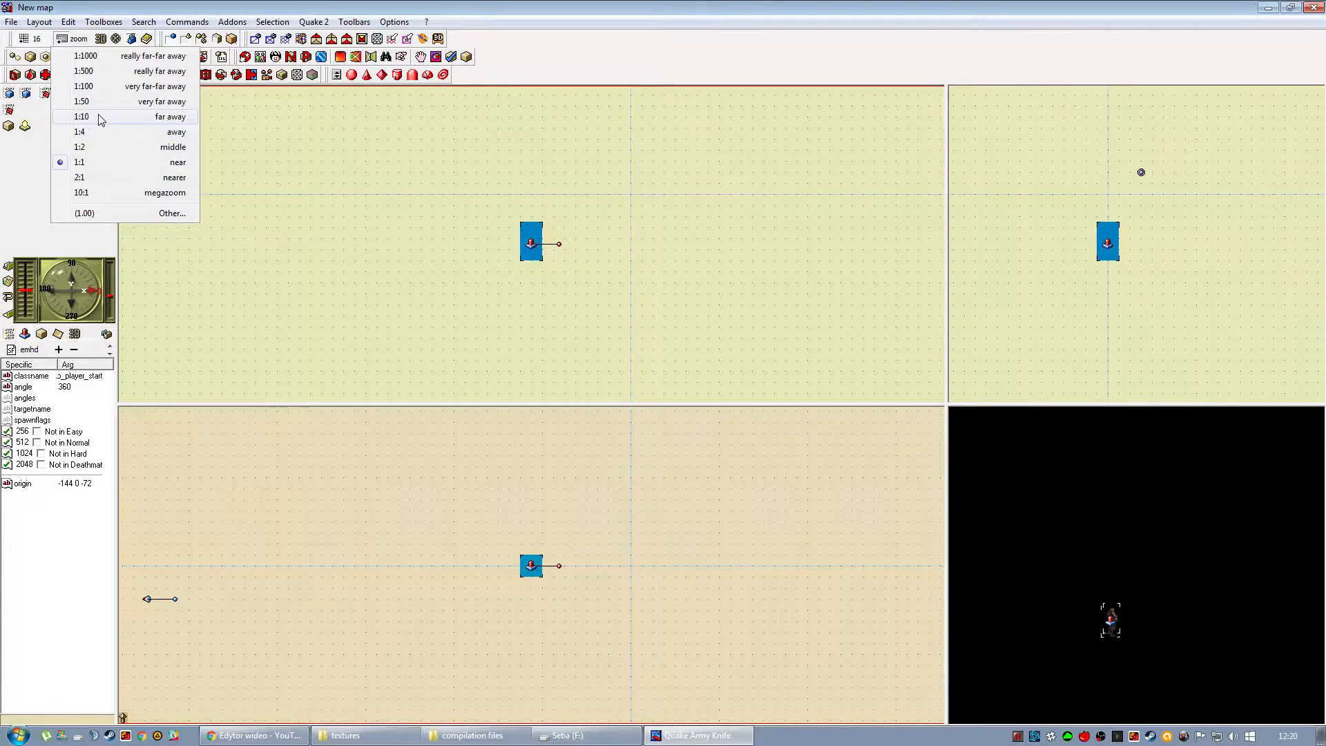
pyautogui.click(97, 117)
# Widen the side and 3D views by moving the vertical divider, and frame the map boundary in the 2D views.
pyautogui.moveTo(473, 289); pyautogui.dragTo(494, 325)
pyautogui.moveTo(491, 529); pyautogui.dragTo(462, 639)
pyautogui.moveTo(512, 218); pyautogui.dragTo(476, 316)
pyautogui.moveTo(1144, 231); pyautogui.dragTo(1042, 278)
pyautogui.click(948, 282)
pyautogui.moveTo(948, 281); pyautogui.dragTo(783, 281)
pyautogui.moveTo(479, 500); pyautogui.dragTo(444, 562)
pyautogui.moveTo(300, 682); pyautogui.dragTo(391, 639)
pyautogui.moveTo(417, 214)
pyautogui.mouseDown()
pyautogui.moveTo(429, 284)
pyautogui.moveTo(433, 214)
pyautogui.mouseUp()
pyautogui.moveTo(1104, 244); pyautogui.dragTo(946, 253)
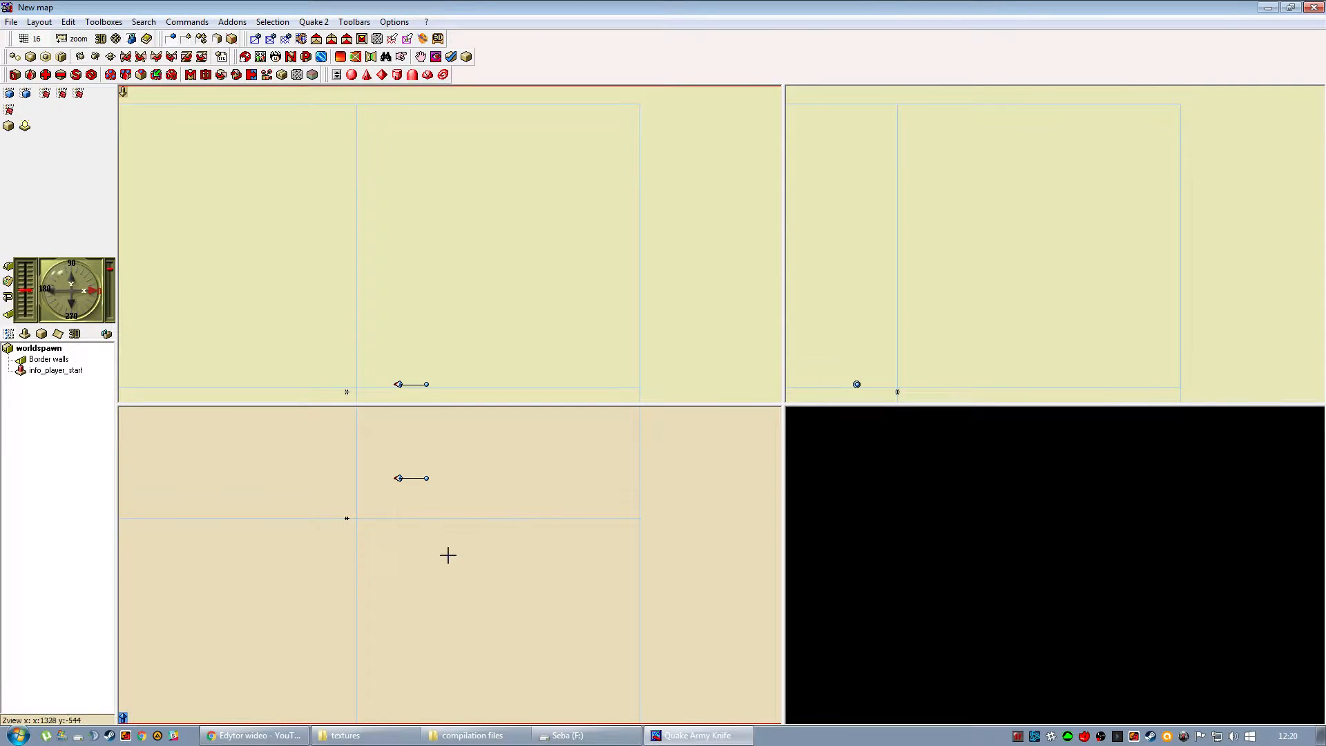
# Move info_player_start inside the map boundary to origin 352 368 376.
pyautogui.click(346, 519)
pyautogui.moveTo(346, 519); pyautogui.dragTo(394, 492)
pyautogui.moveTo(381, 360); pyautogui.dragTo(394, 364)
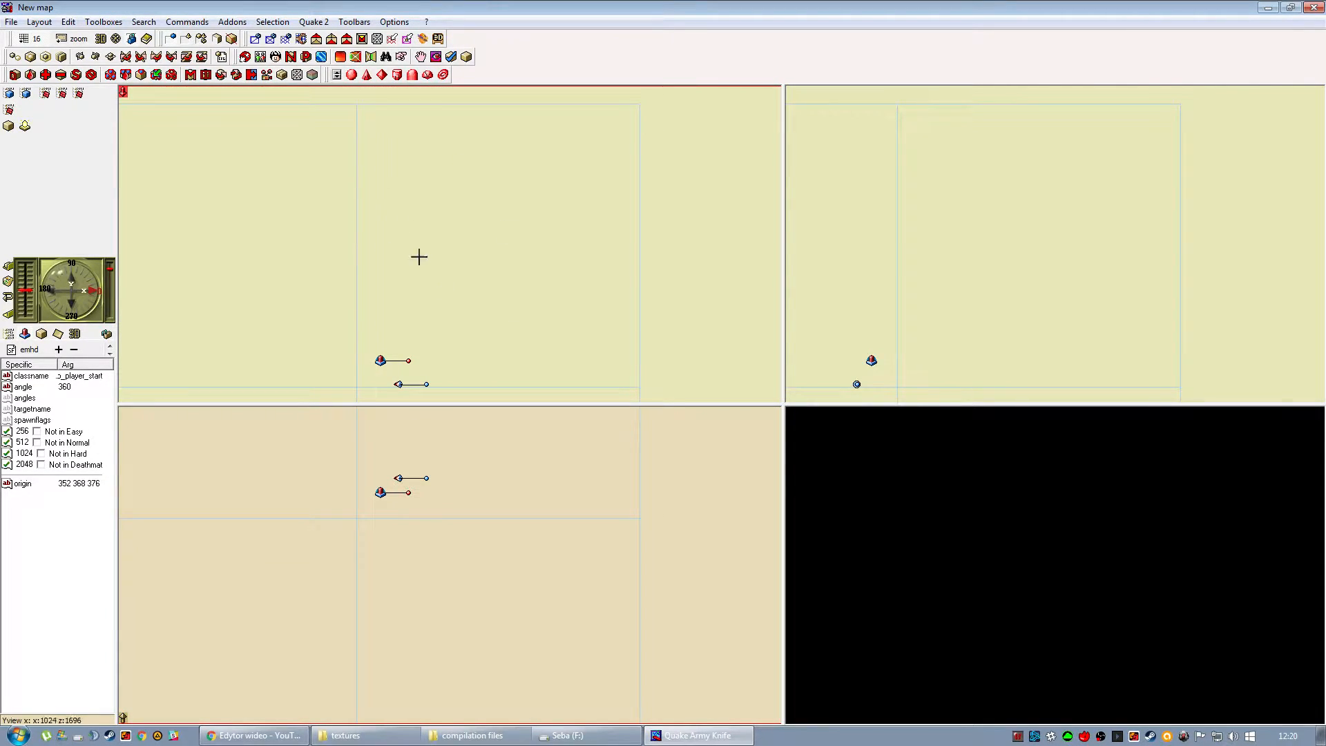
# Add a new cube and place it slightly below the player start, centred at 320 368 320.
pyautogui.moveTo(341, 491); pyautogui.dragTo(357, 631, button='right')
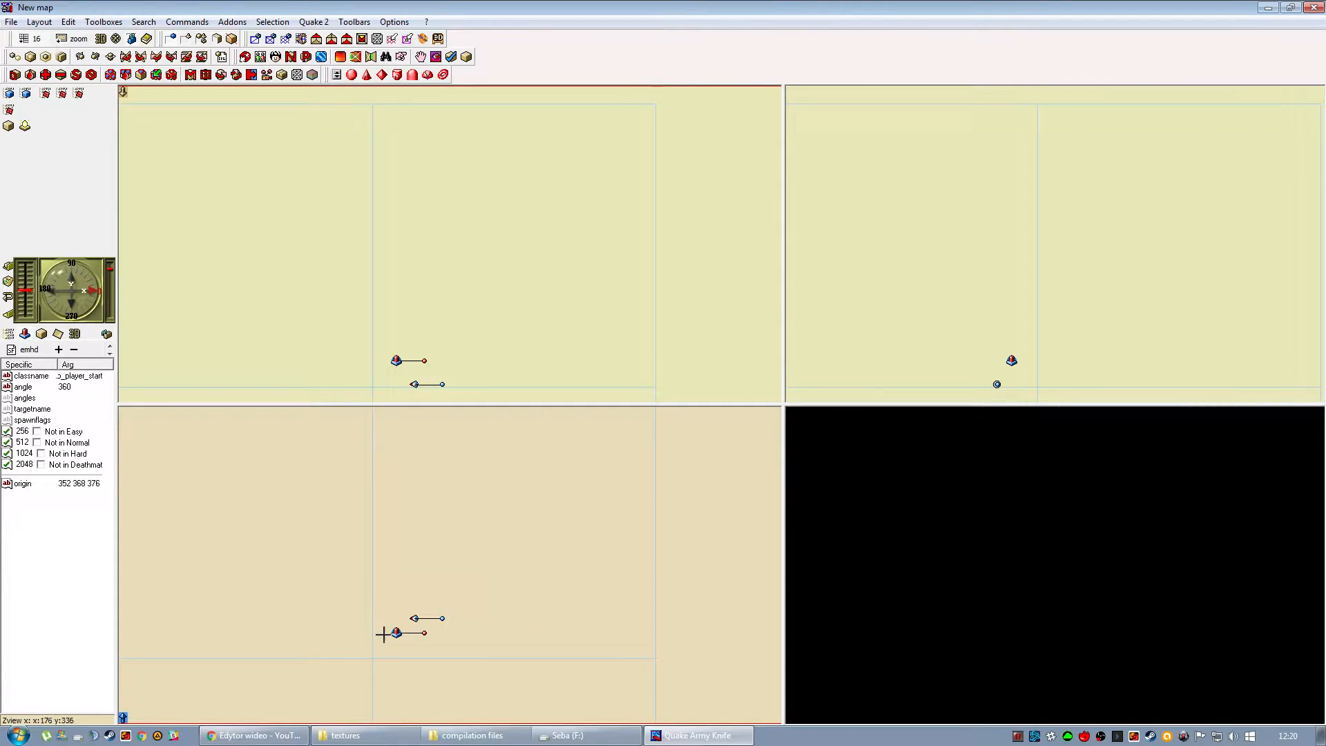
pyautogui.click(61, 39)
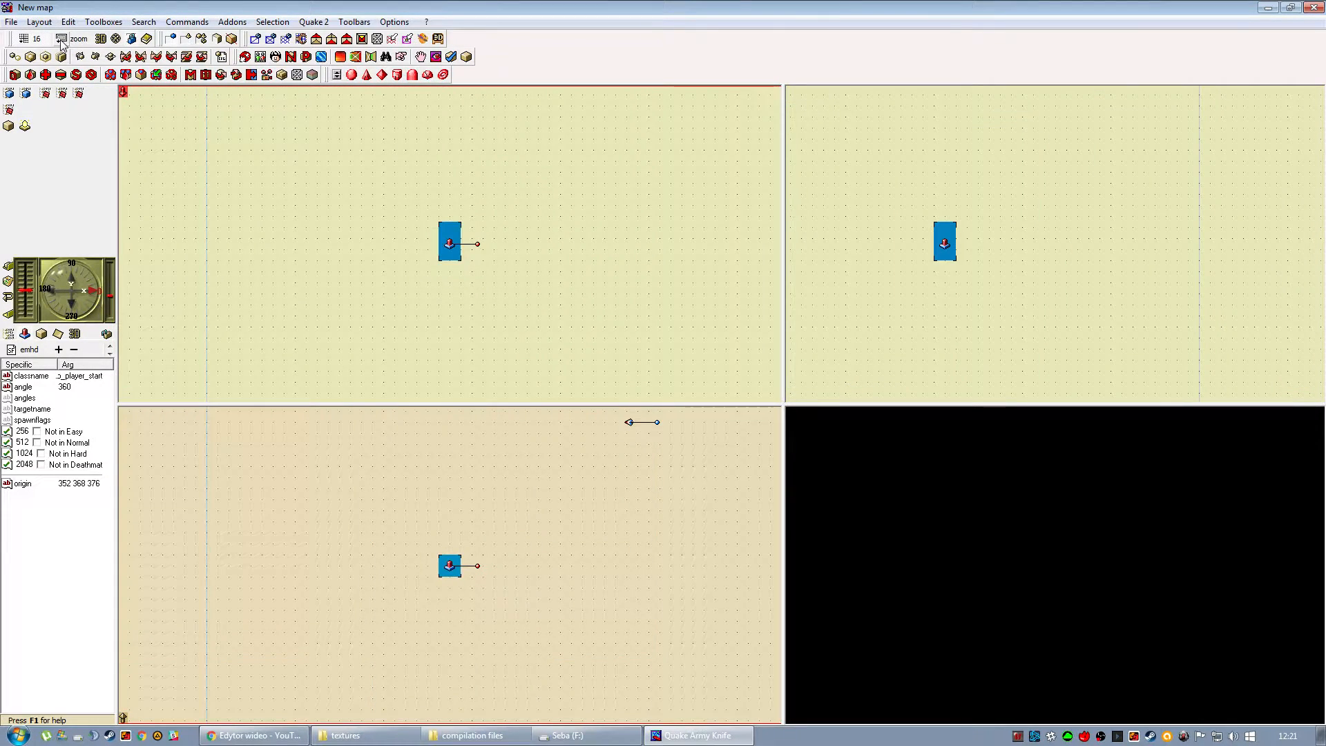
pyautogui.click(9, 126)
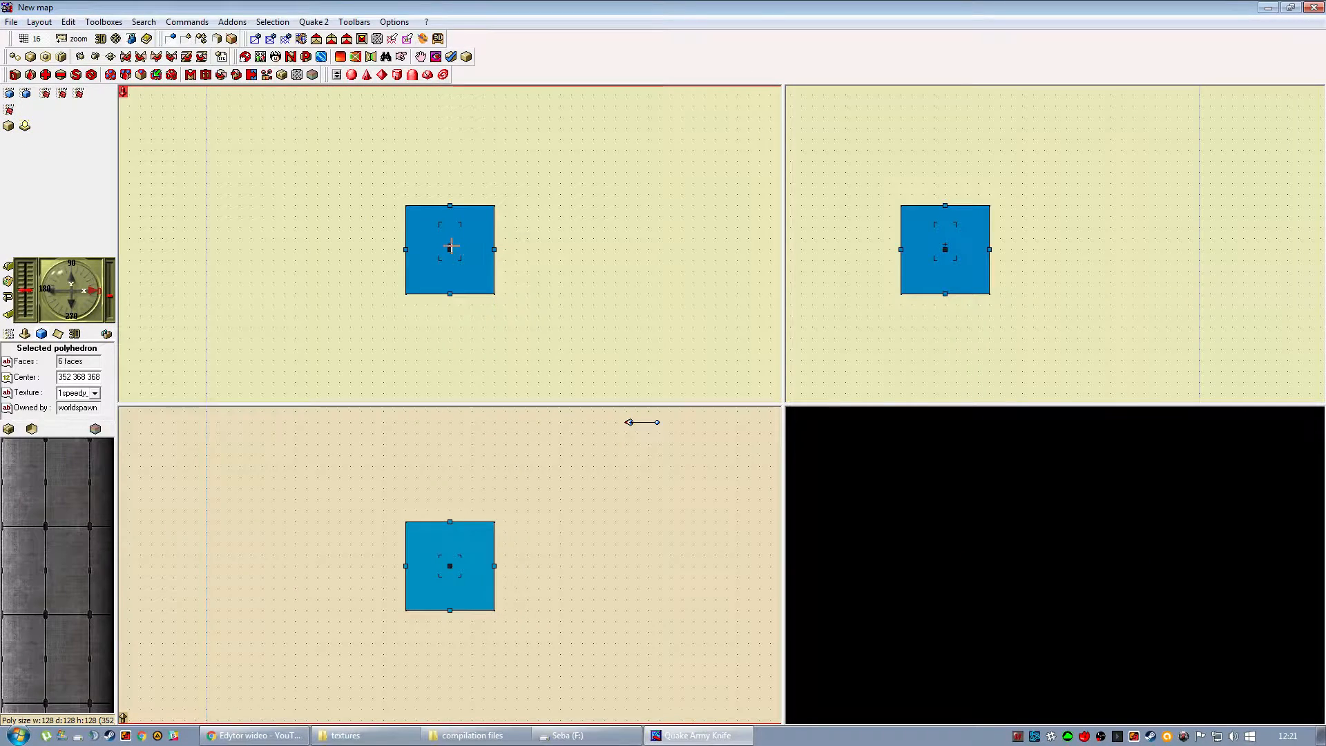
pyautogui.moveTo(450, 246); pyautogui.dragTo(429, 280)
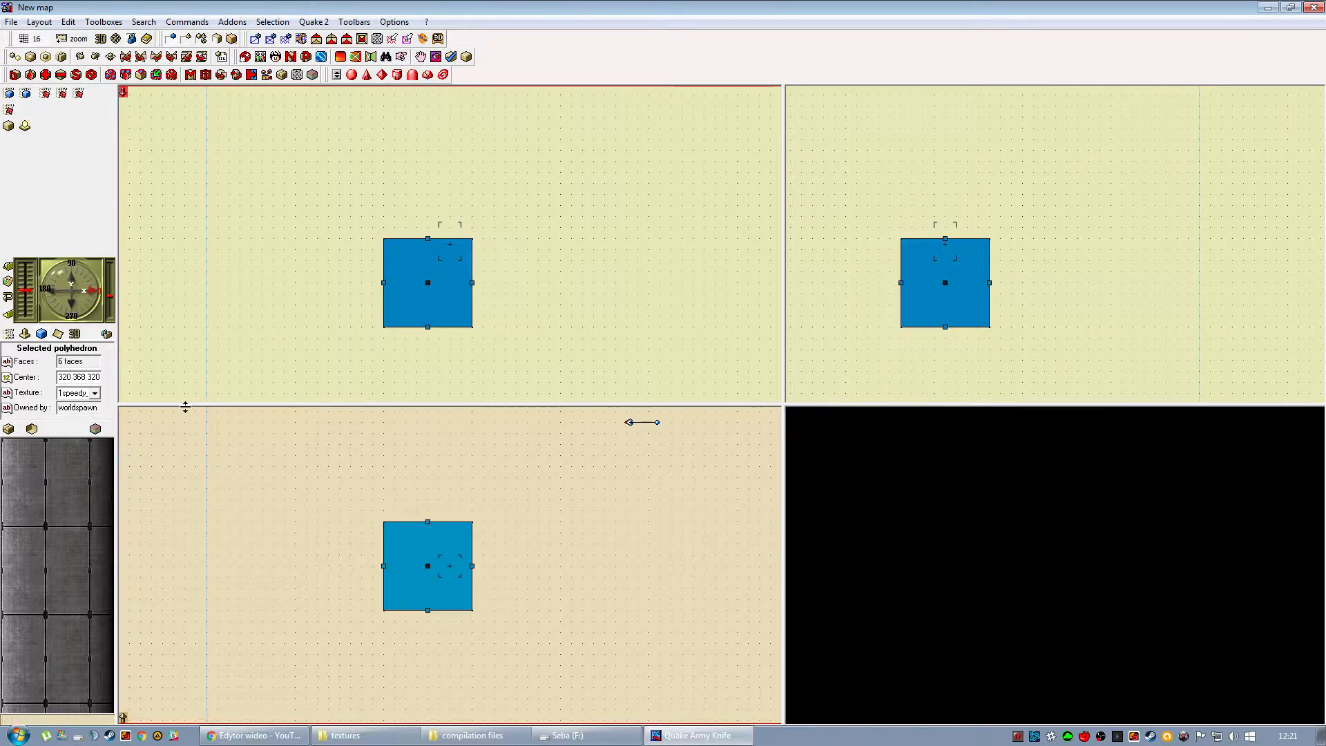
# Set the Quake 2 default texture to 1speedy_androm\ubspan2 in the configuration, and return to the map.
pyautogui.click(392, 23)
pyautogui.click(457, 437)
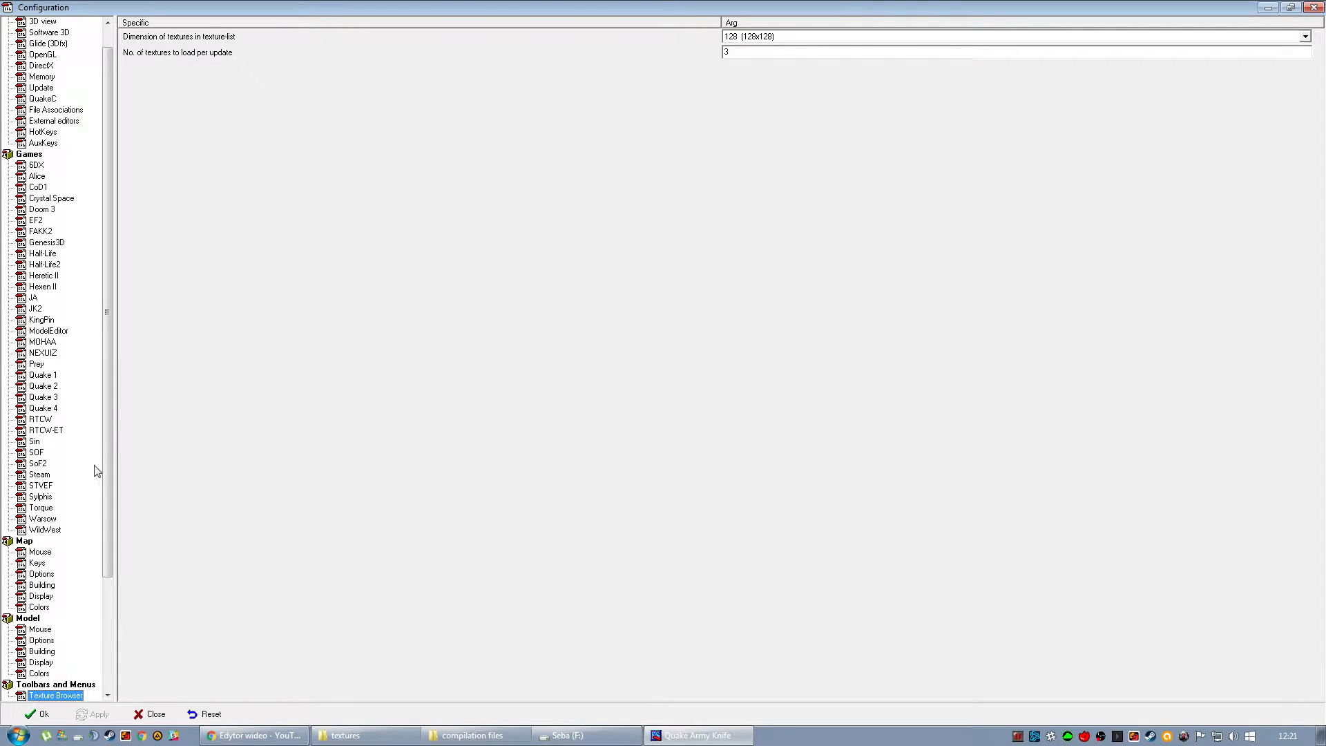
pyautogui.click(44, 386)
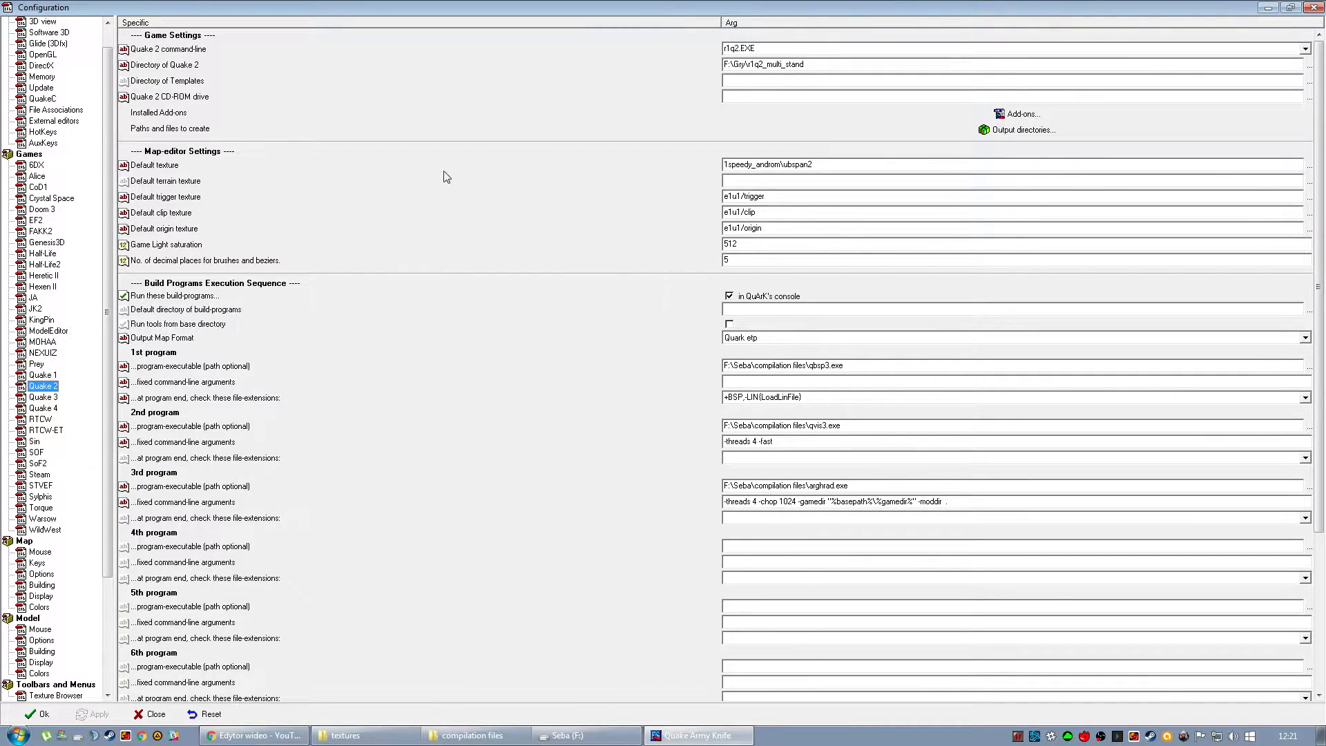
pyautogui.click(1308, 167)
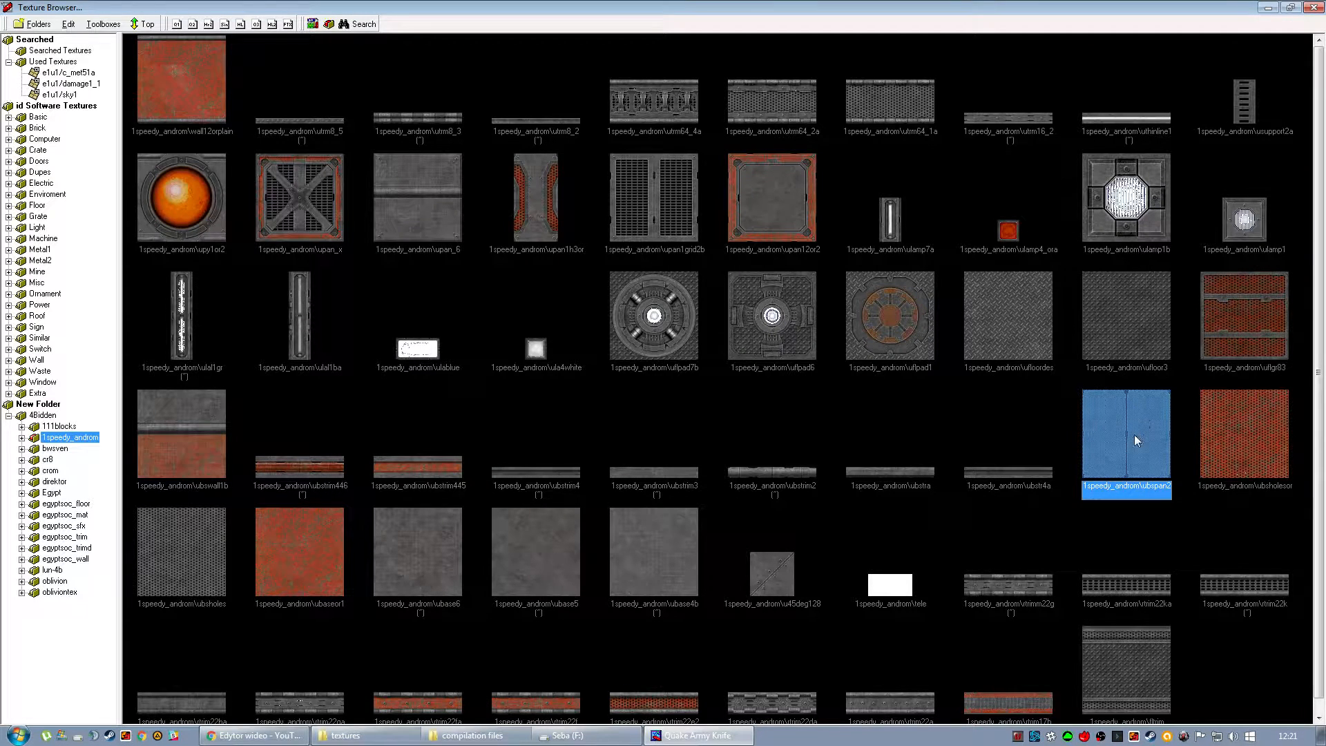
pyautogui.doubleClick(1128, 438)
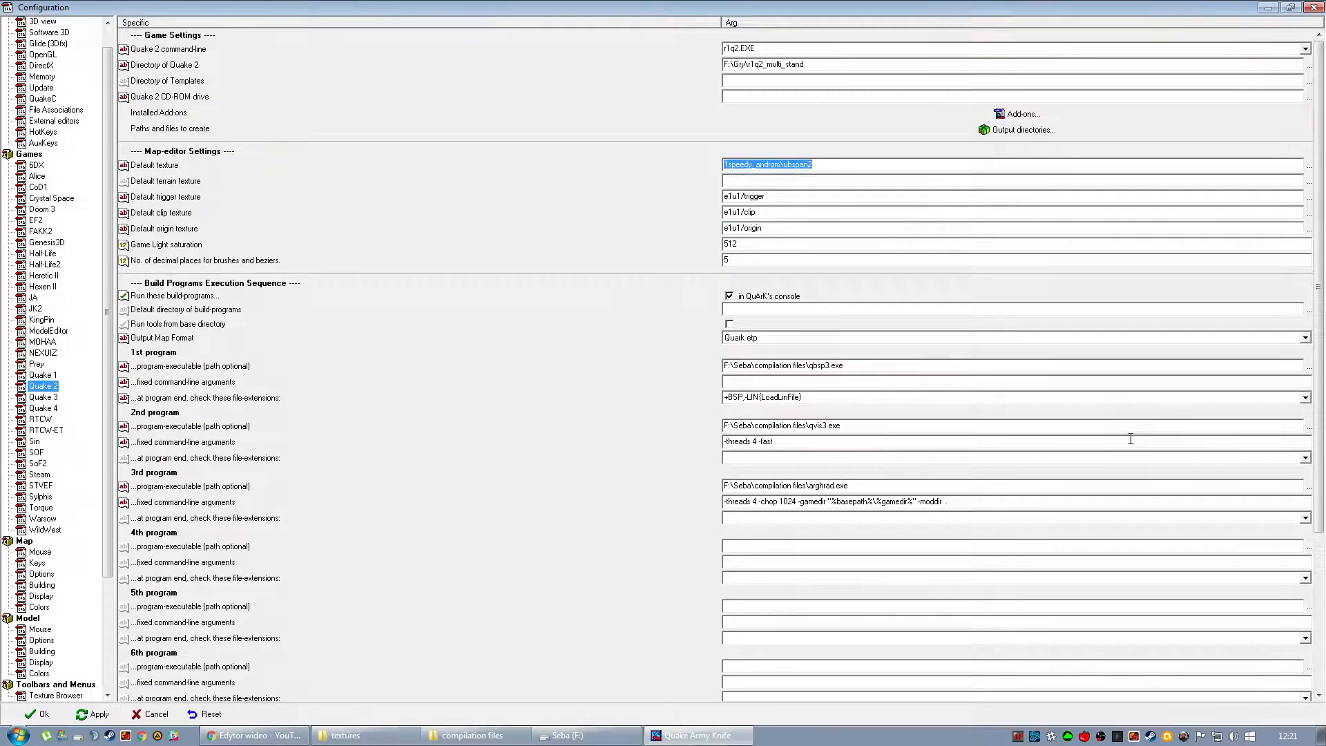
pyautogui.click(50, 716)
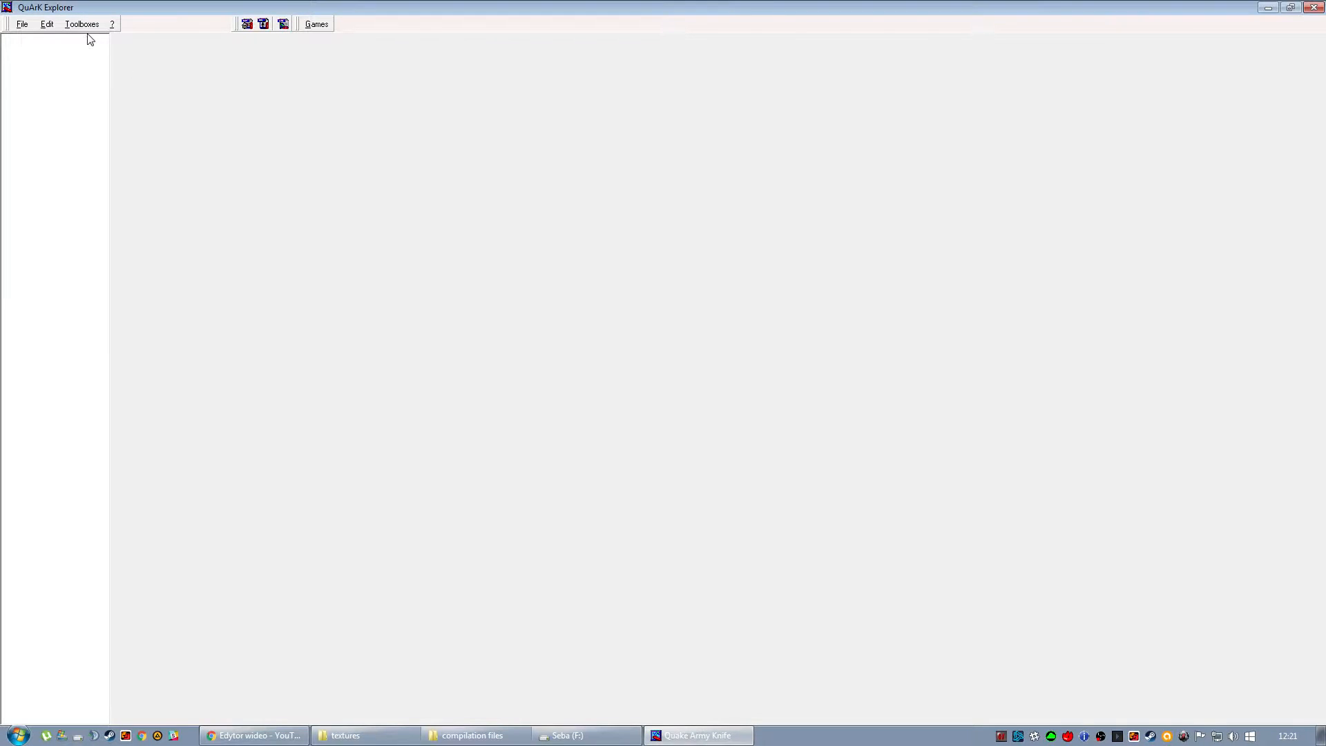
pyautogui.click(82, 24)
pyautogui.click(100, 105)
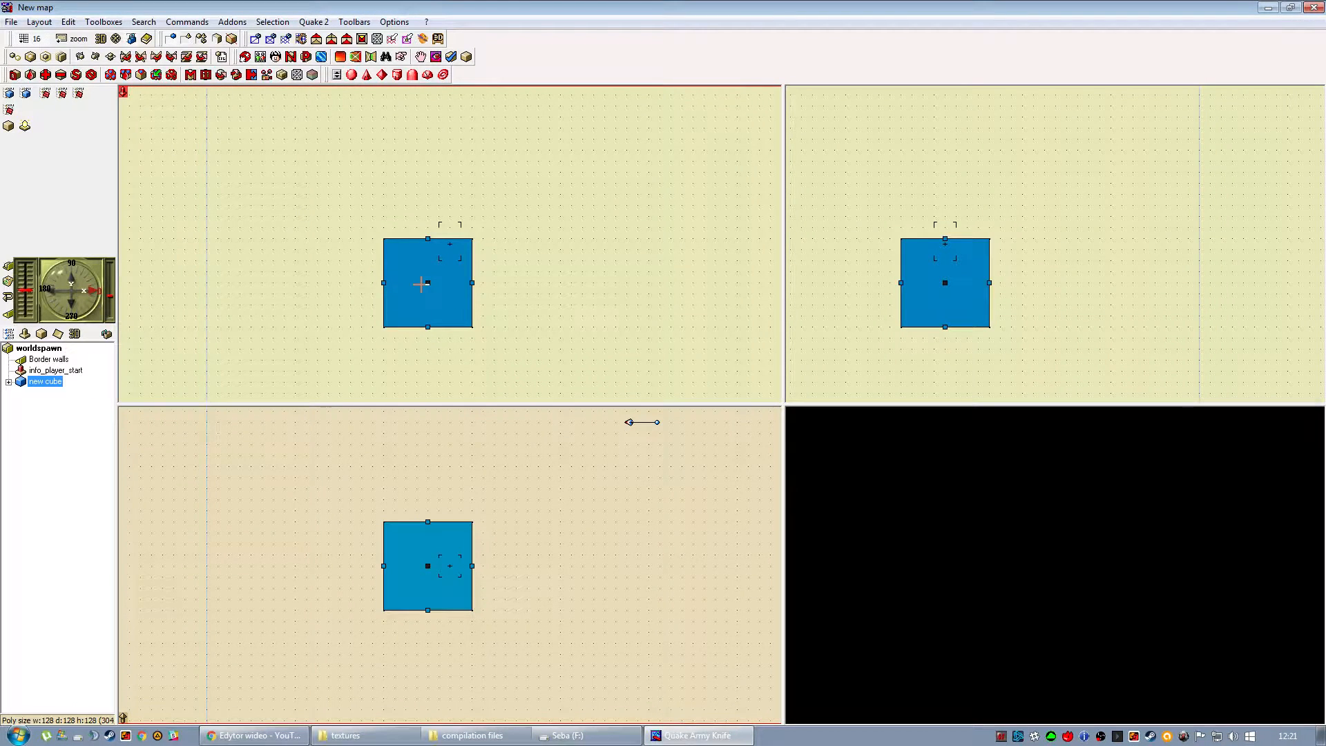
# Reposition the 3D camera beside the new cube at 1:2 zoom so that it looks at the cube from slightly above.
pyautogui.moveTo(630, 423); pyautogui.dragTo(299, 610)
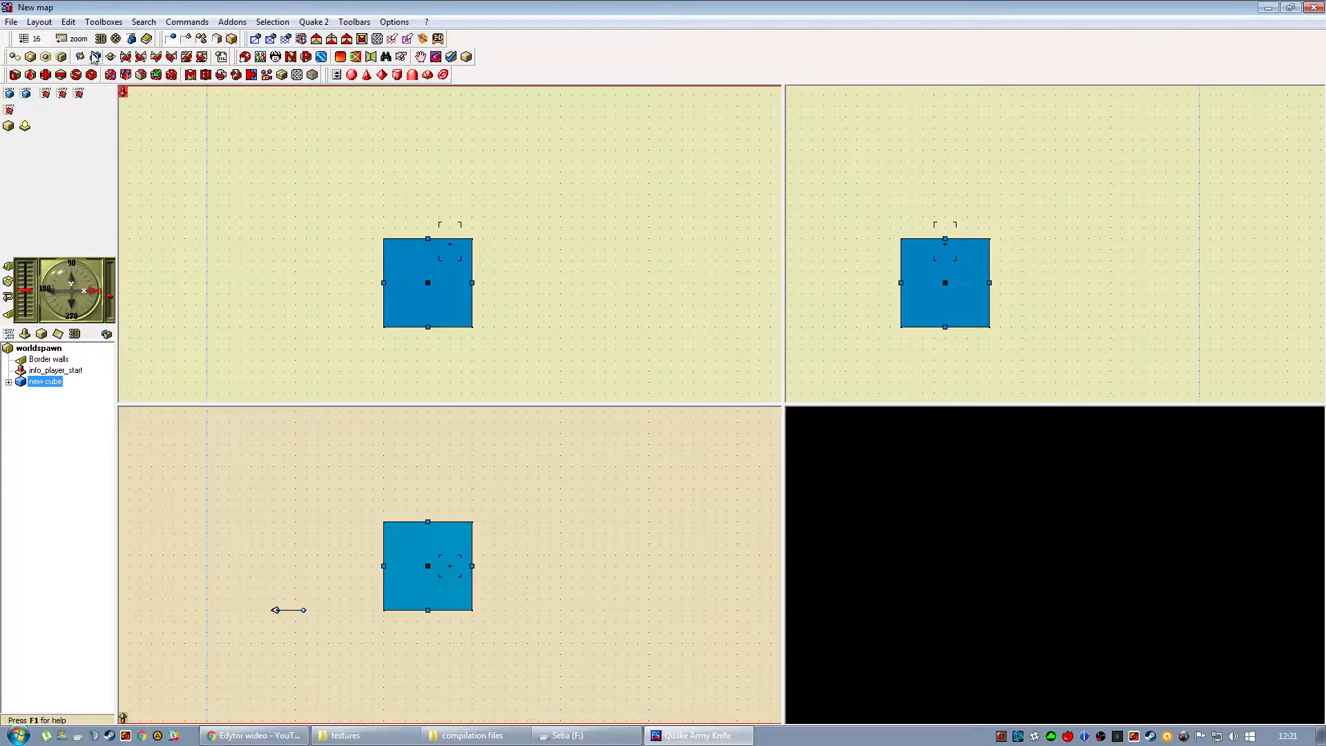
pyautogui.click(79, 43)
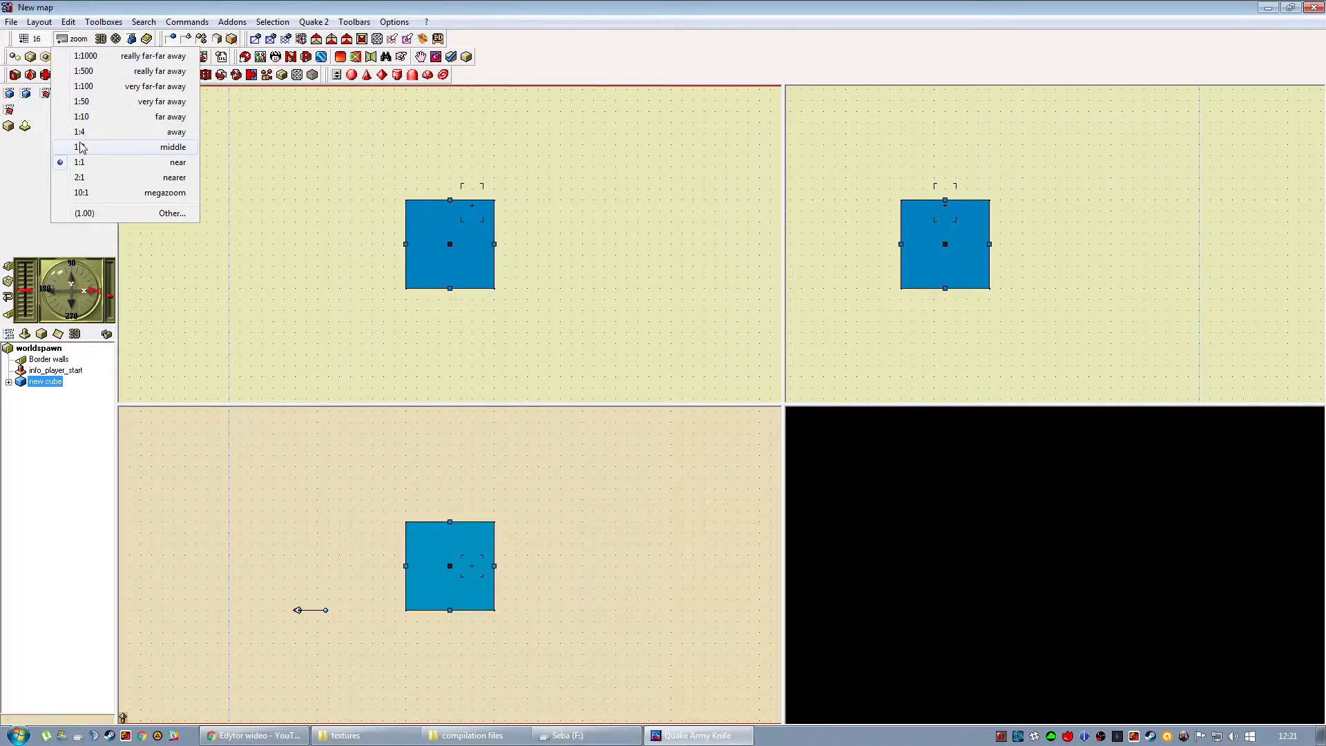
pyautogui.click(90, 147)
pyautogui.moveTo(374, 347); pyautogui.dragTo(377, 205)
pyautogui.click(508, 367)
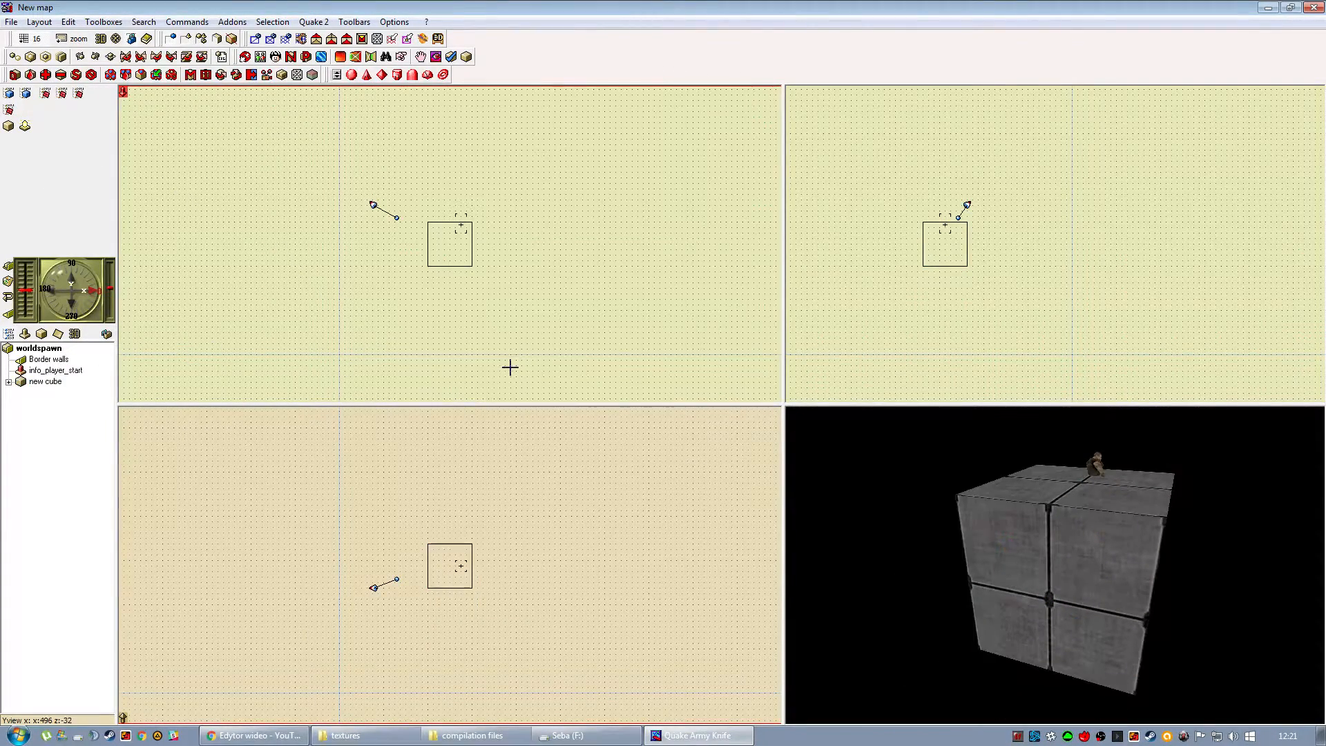
# Move info_player_start up onto the centre of the cube's top face and check its placement in 3D.
pyautogui.click(459, 223)
pyautogui.click(460, 223)
pyautogui.moveTo(459, 223); pyautogui.dragTo(449, 211)
pyautogui.click(479, 204)
pyautogui.moveTo(1082, 551); pyautogui.dragTo(1059, 582)
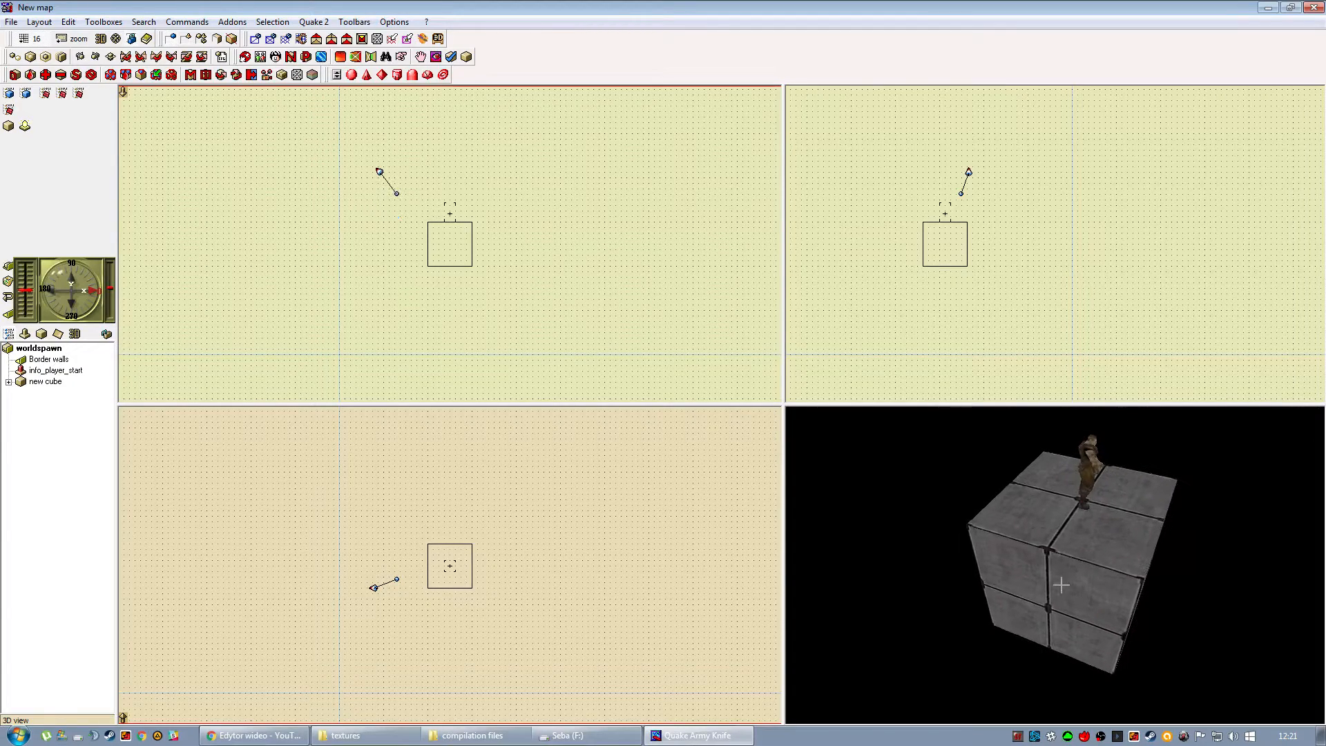
# Adjust the texture on all six faces of the cube while keeping scaling to a minimum.
pyautogui.click(1061, 585)
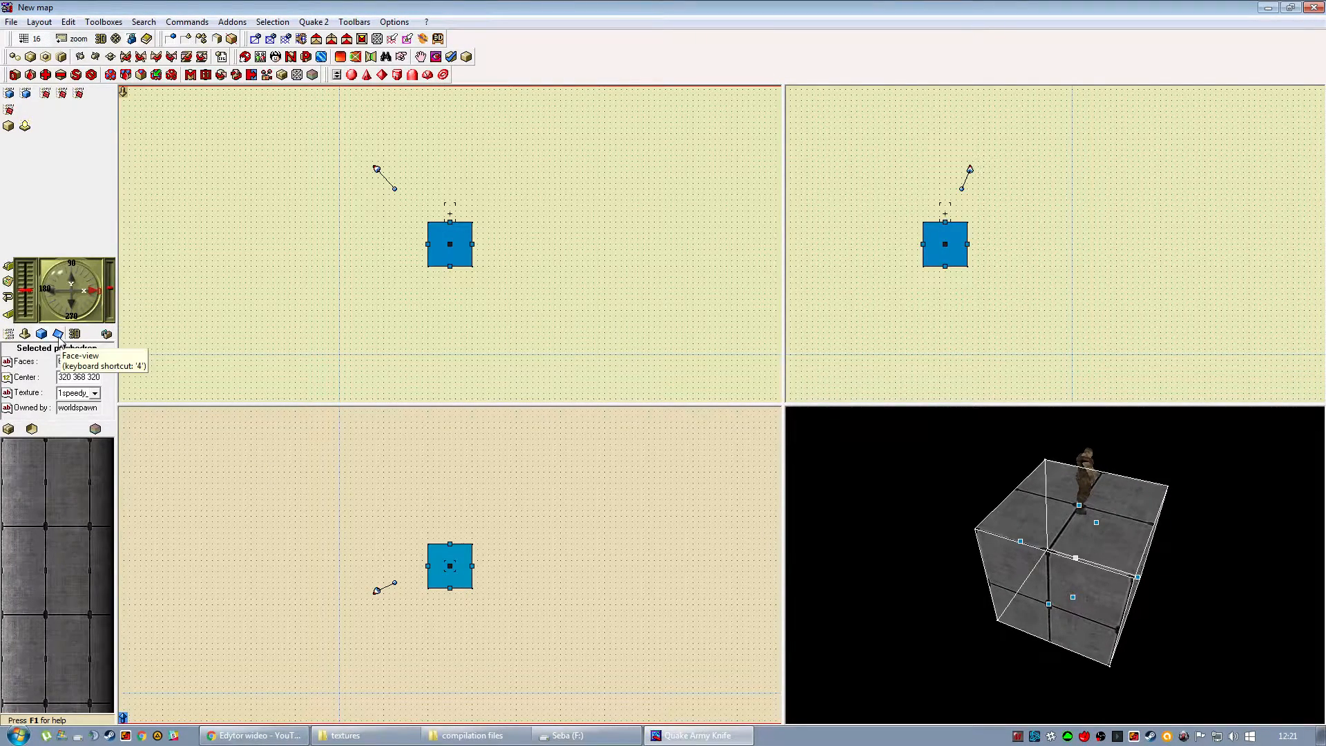
pyautogui.click(58, 334)
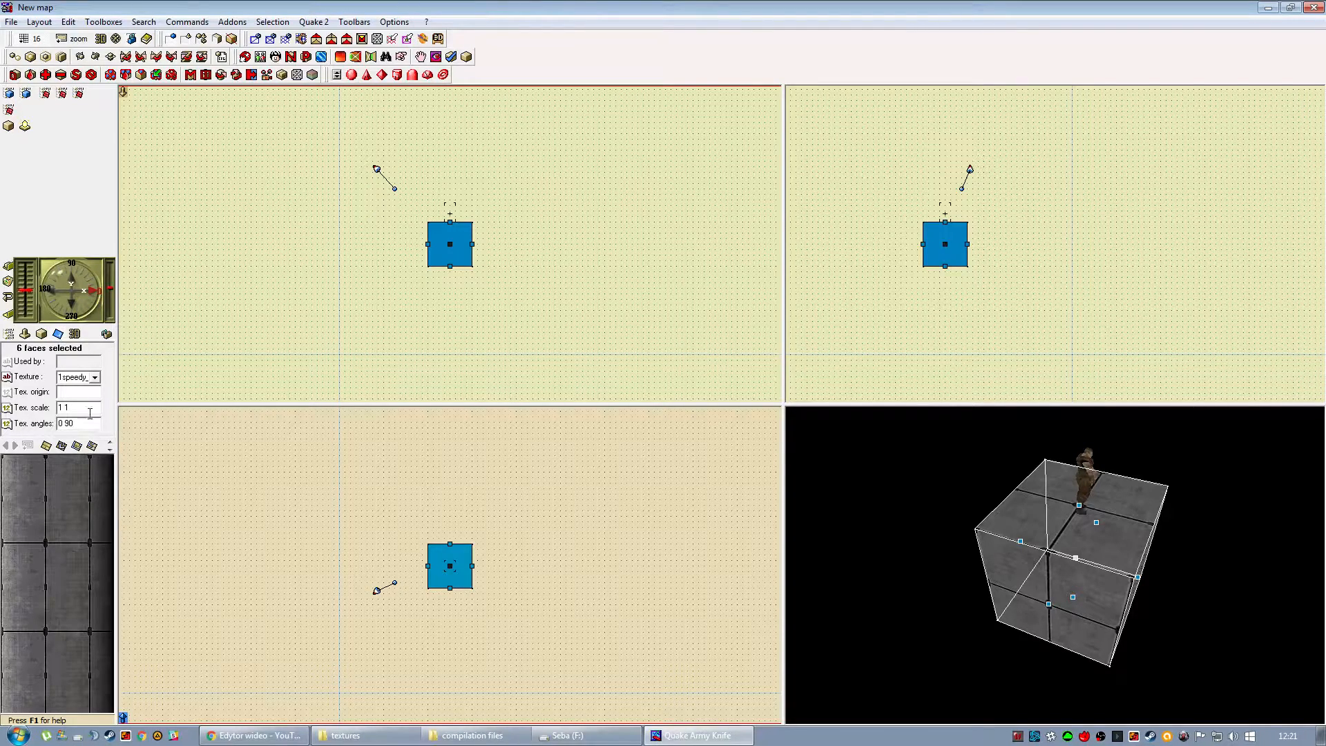
pyautogui.click(93, 447)
pyautogui.click(349, 349)
# Move the cube beside the player start and stretch it into a long, tall wall centred at 576 576 448.
pyautogui.moveTo(1022, 579)
pyautogui.mouseDown()
pyautogui.moveTo(1024, 520)
pyautogui.moveTo(1030, 586)
pyautogui.mouseUp()
pyautogui.click(1030, 586)
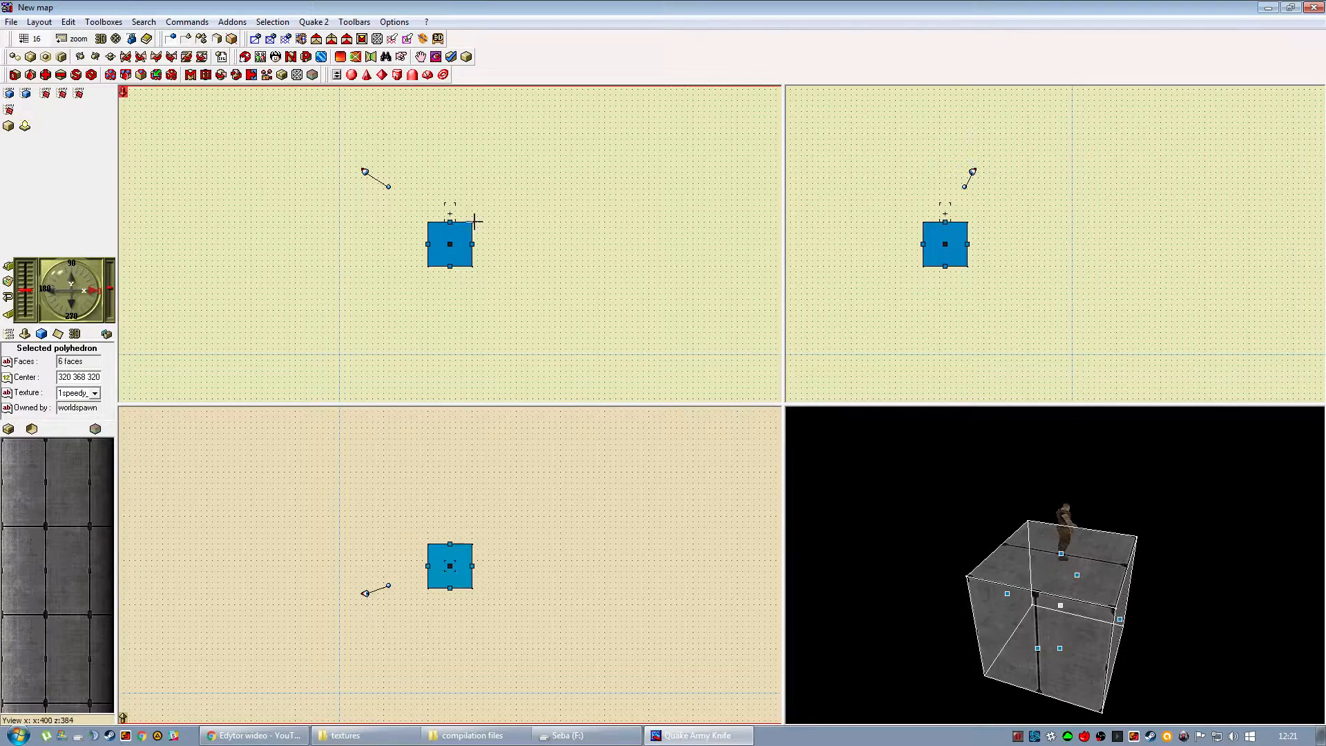
pyautogui.click(61, 44)
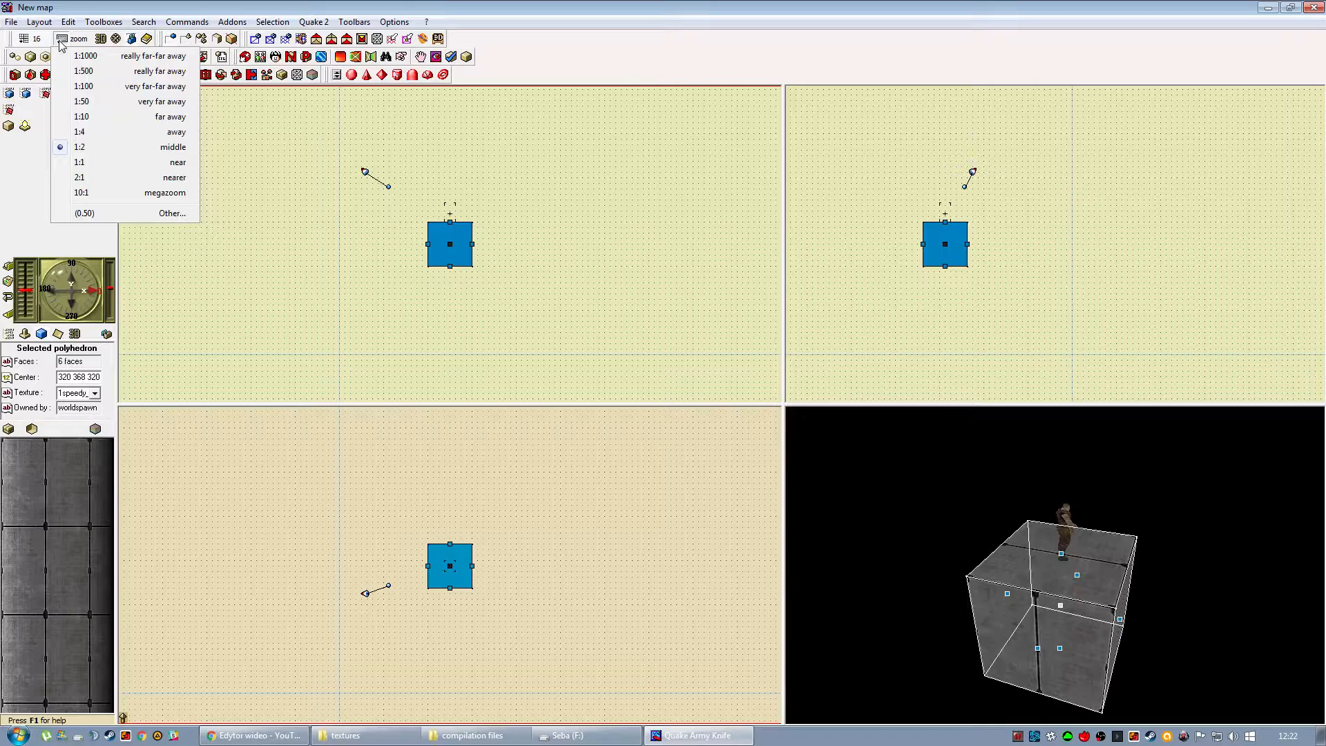
pyautogui.click(99, 134)
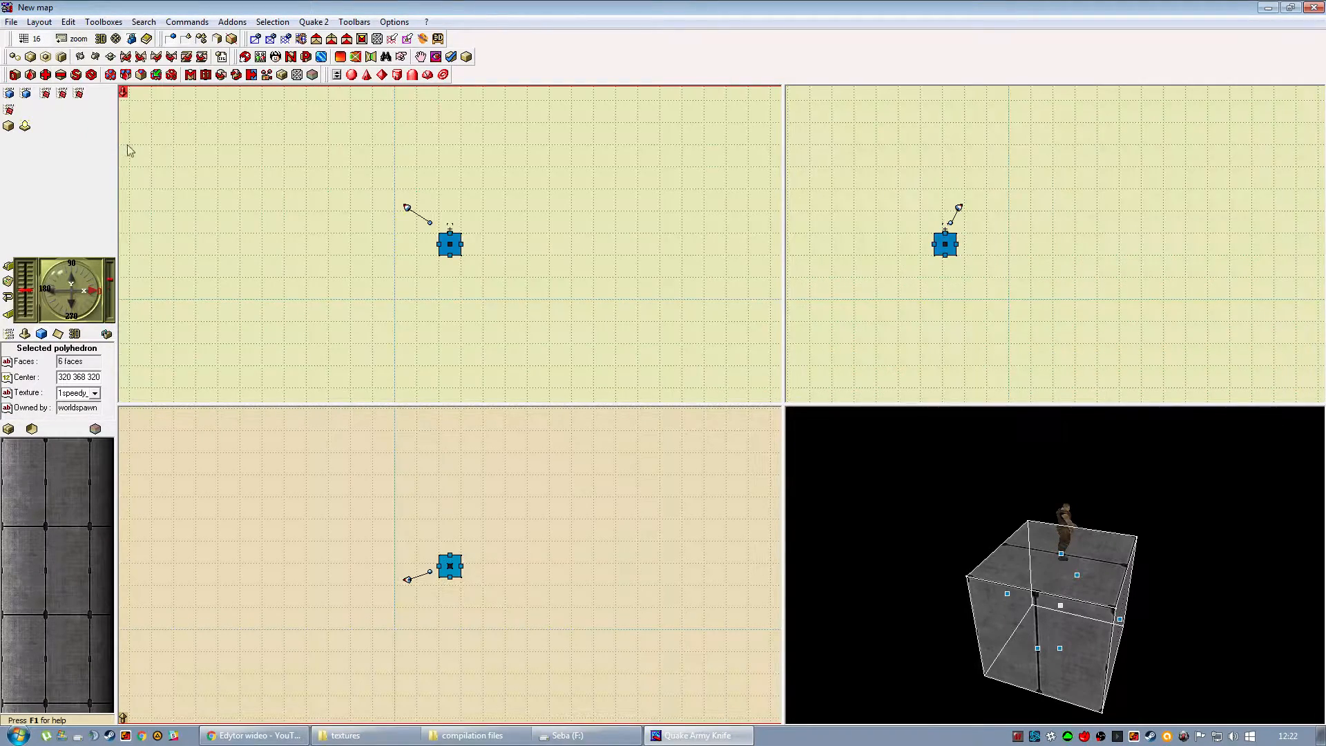
pyautogui.moveTo(427, 199); pyautogui.dragTo(344, 292, button='right')
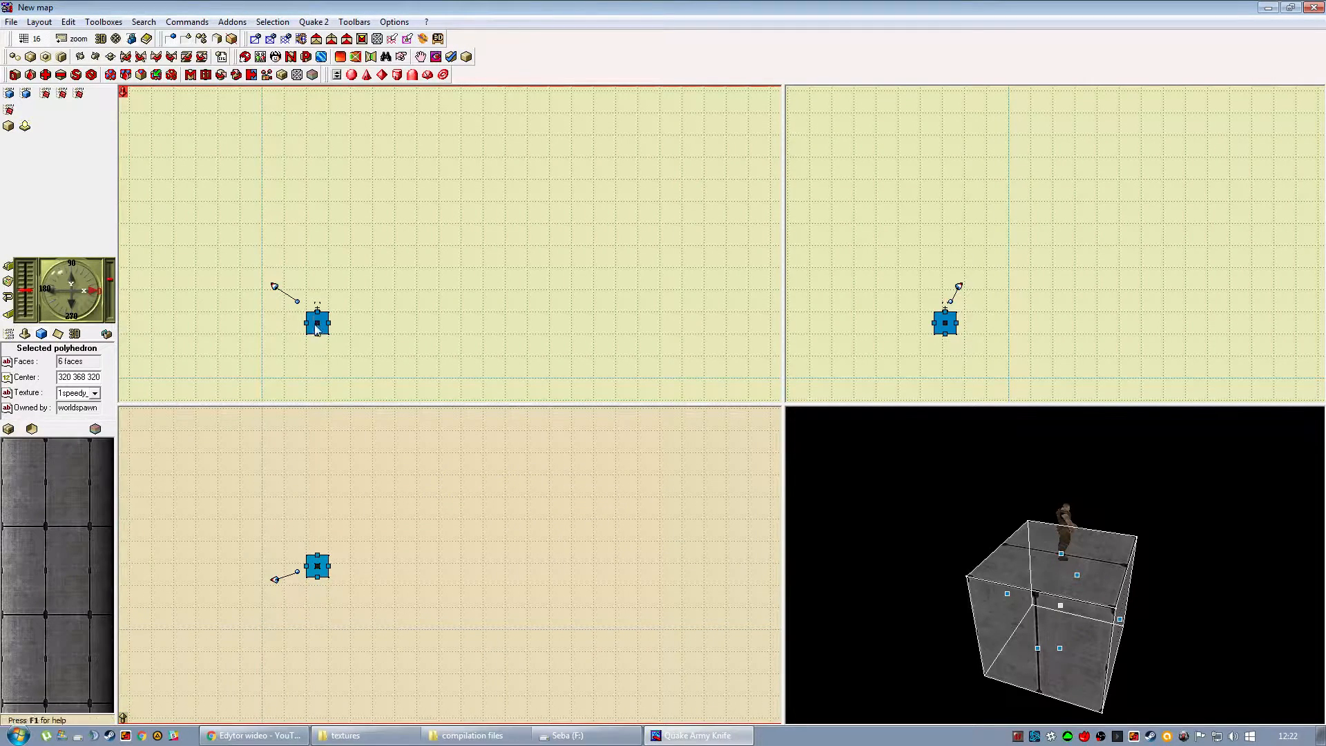
pyautogui.click(333, 543)
pyautogui.click(317, 562)
pyautogui.moveTo(317, 562)
pyautogui.mouseDown()
pyautogui.moveTo(317, 531)
pyautogui.moveTo(394, 536)
pyautogui.moveTo(373, 531)
pyautogui.mouseUp()
pyautogui.click(448, 539)
pyautogui.click(394, 529)
pyautogui.moveTo(339, 311)
pyautogui.mouseDown()
pyautogui.moveTo(340, 276)
pyautogui.moveTo(408, 305)
pyautogui.moveTo(357, 267)
pyautogui.mouseUp()
pyautogui.moveTo(411, 301); pyautogui.dragTo(418, 301)
# Examine the stretched wall and its texture from several angles in the 3D view.
pyautogui.moveTo(829, 580); pyautogui.dragTo(829, 521)
pyautogui.click(743, 533)
pyautogui.moveTo(1054, 569); pyautogui.dragTo(942, 592)
pyautogui.moveTo(941, 592); pyautogui.dragTo(945, 600, button='right')
pyautogui.moveTo(958, 599)
pyautogui.mouseDown()
pyautogui.moveTo(976, 526)
pyautogui.moveTo(988, 589)
pyautogui.moveTo(1024, 554)
pyautogui.moveTo(1096, 544)
pyautogui.moveTo(1032, 647)
pyautogui.moveTo(1026, 590)
pyautogui.mouseUp()
pyautogui.click(987, 576)
pyautogui.press('Escape')
pyautogui.click(1026, 590)
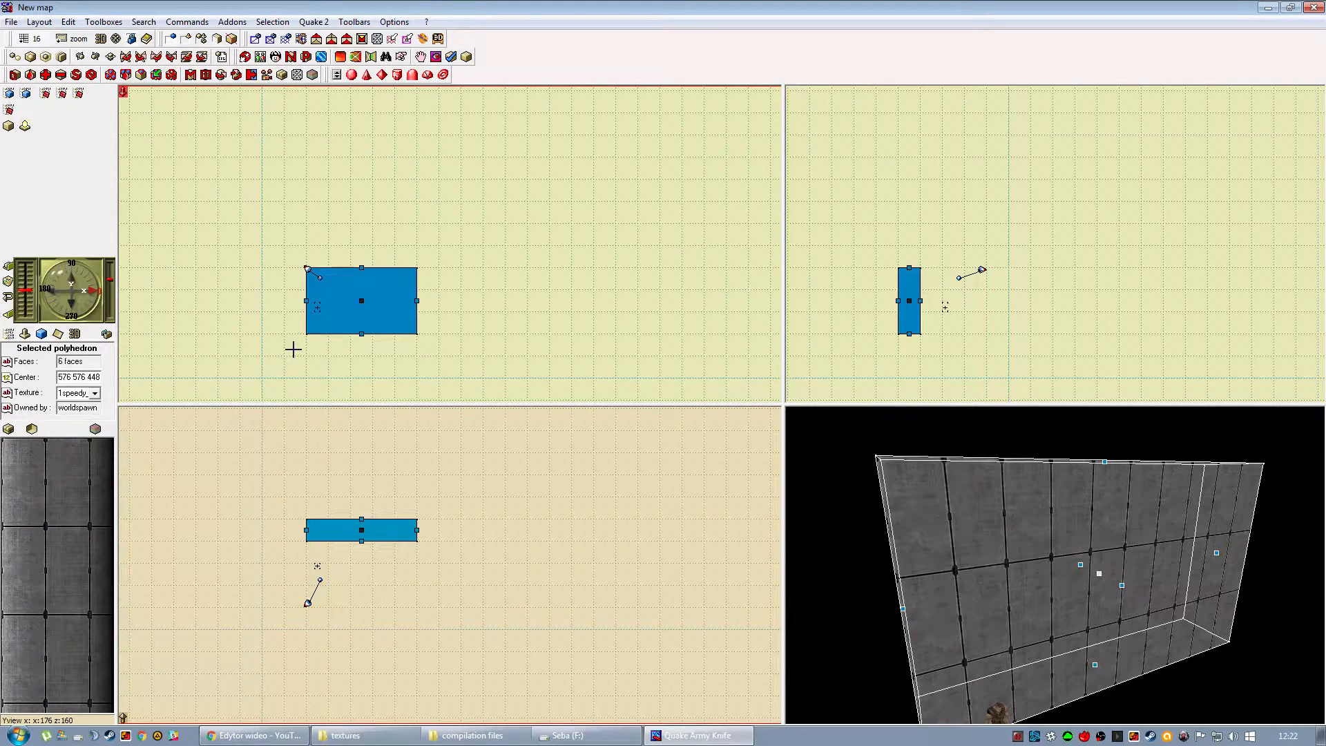
# Duplicate the long wall and place the copy parallel to it on the opposite side of the player start.
pyautogui.click(350, 558)
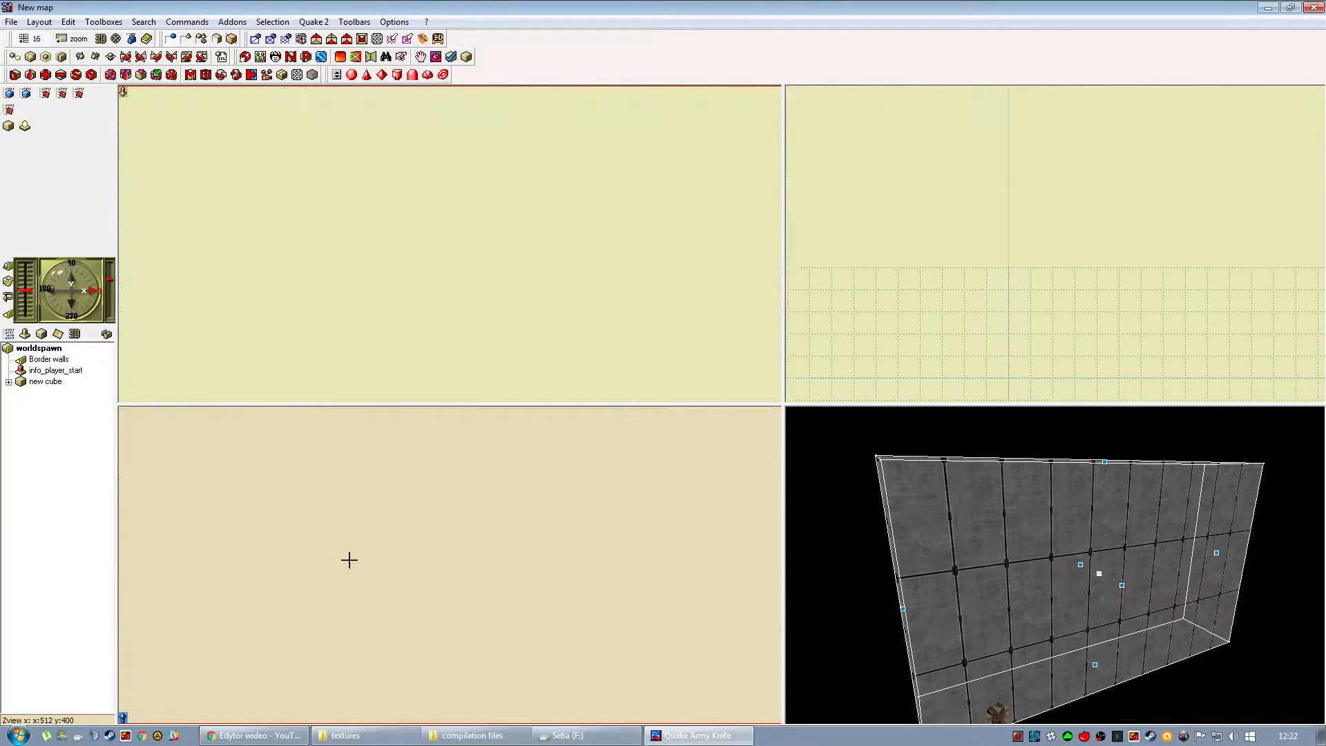
pyautogui.click(334, 538)
pyautogui.click(343, 557)
pyautogui.click(358, 533)
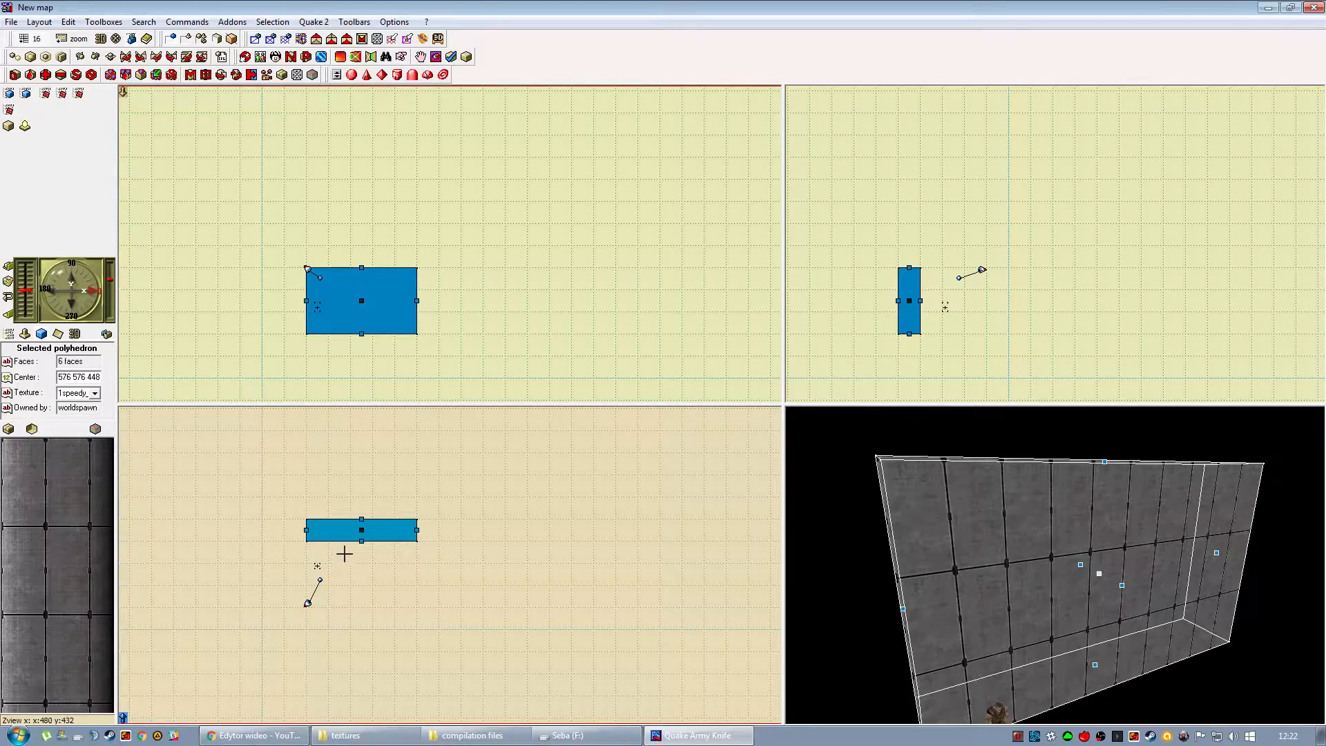
pyautogui.click(333, 338)
pyautogui.click(366, 310)
pyautogui.moveTo(365, 534); pyautogui.dragTo(362, 595)
# Add a third wall across one open end between the parallel walls, centred at 192 384 448.
pyautogui.click(363, 539)
pyautogui.moveTo(362, 536); pyautogui.dragTo(304, 585)
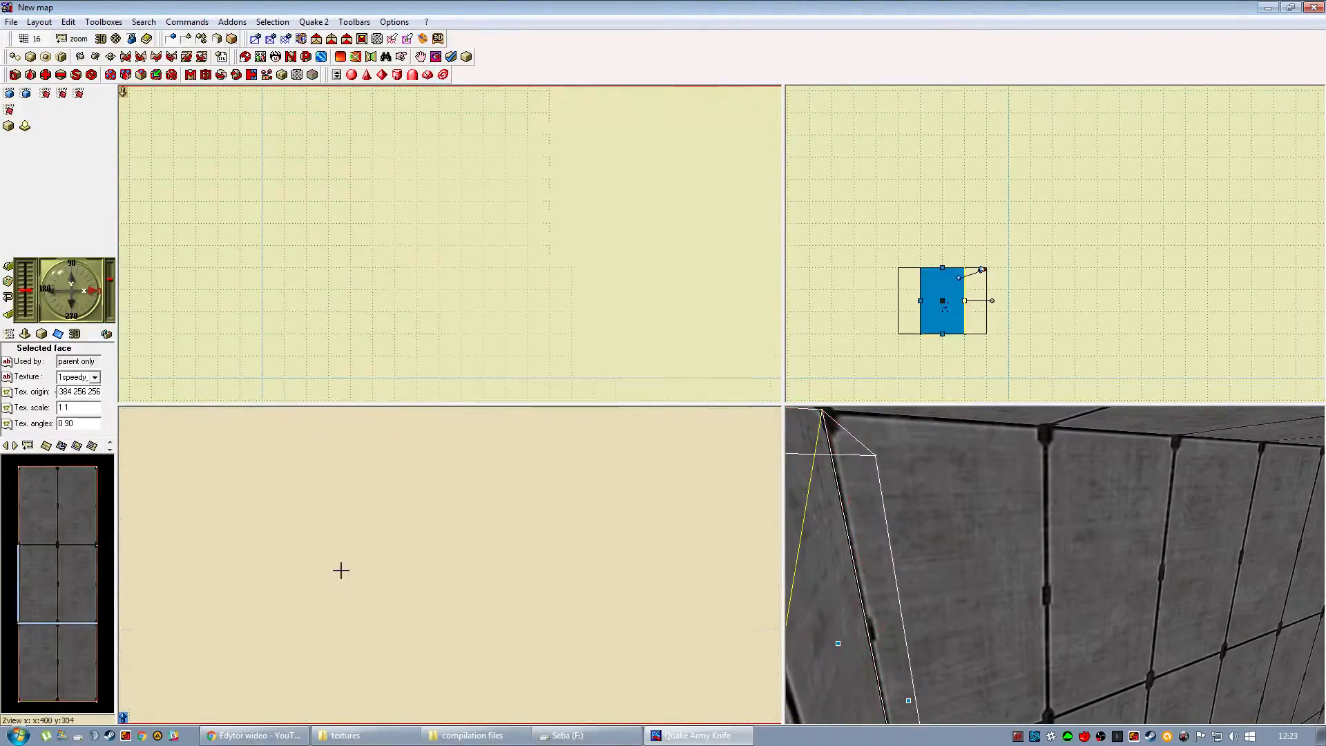
pyautogui.click(349, 563)
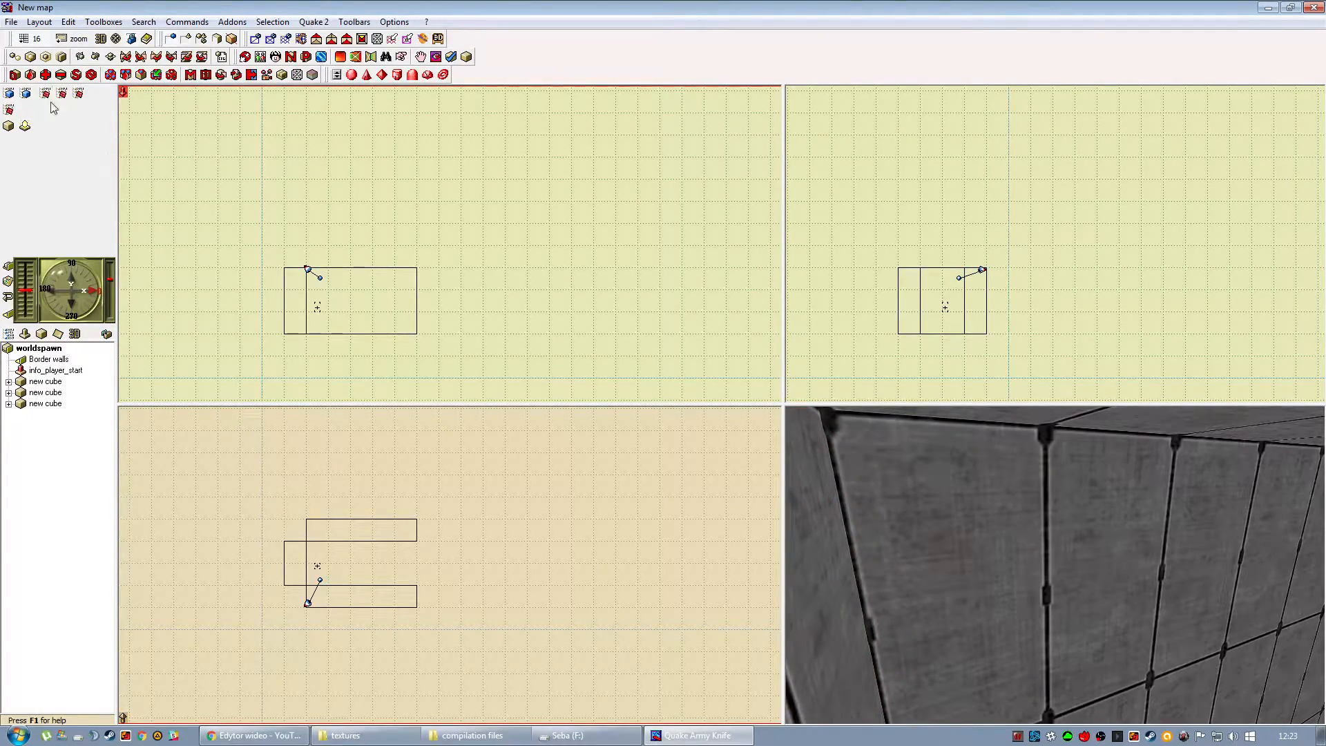
# Try shifting the inner face of the wall centred at 192 384 448 on a grid of 8, and return to grid 16.
pyautogui.click(24, 40)
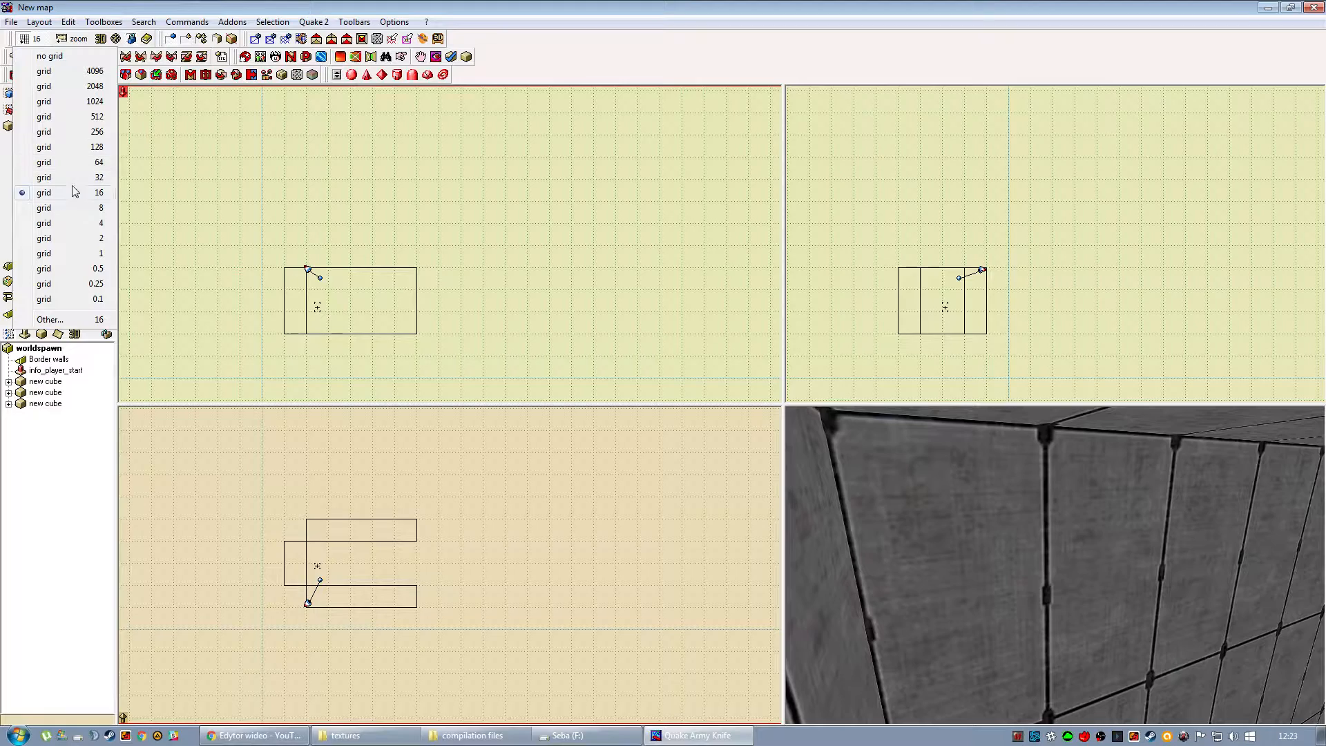
pyautogui.click(72, 210)
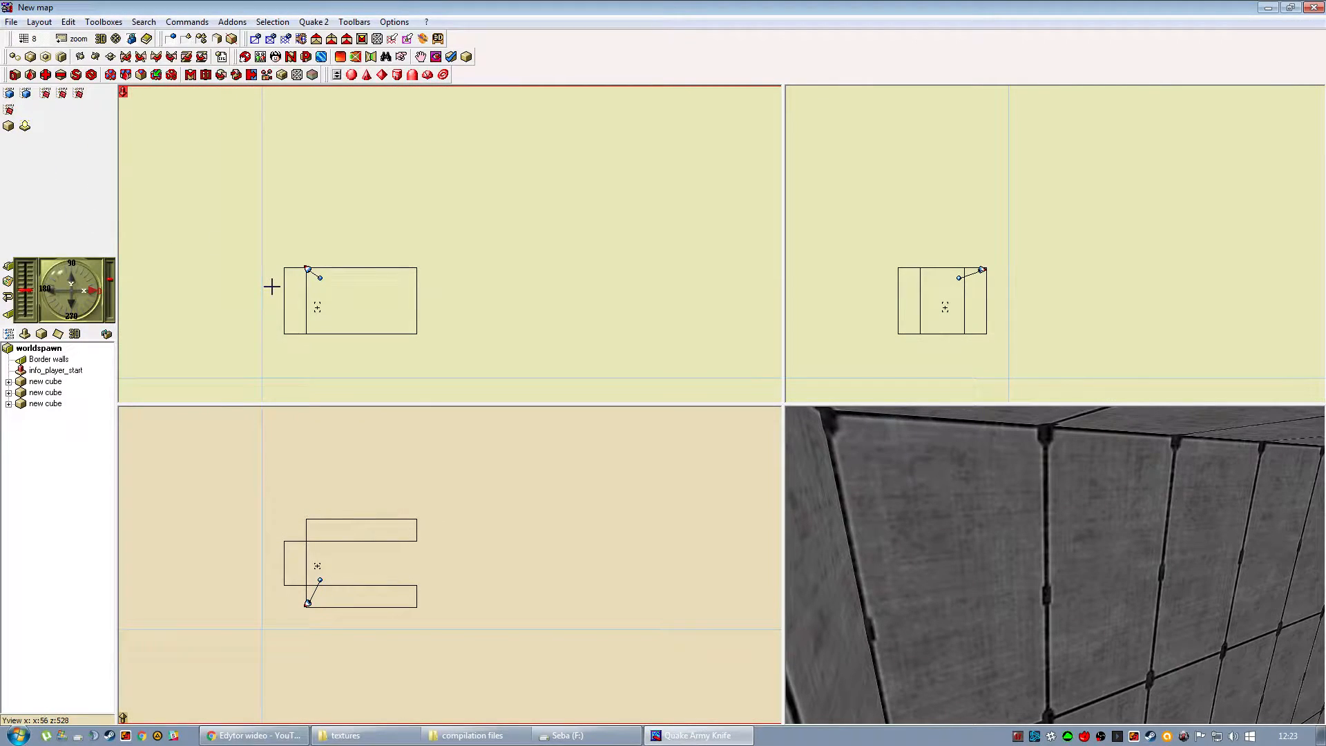
pyautogui.click(74, 38)
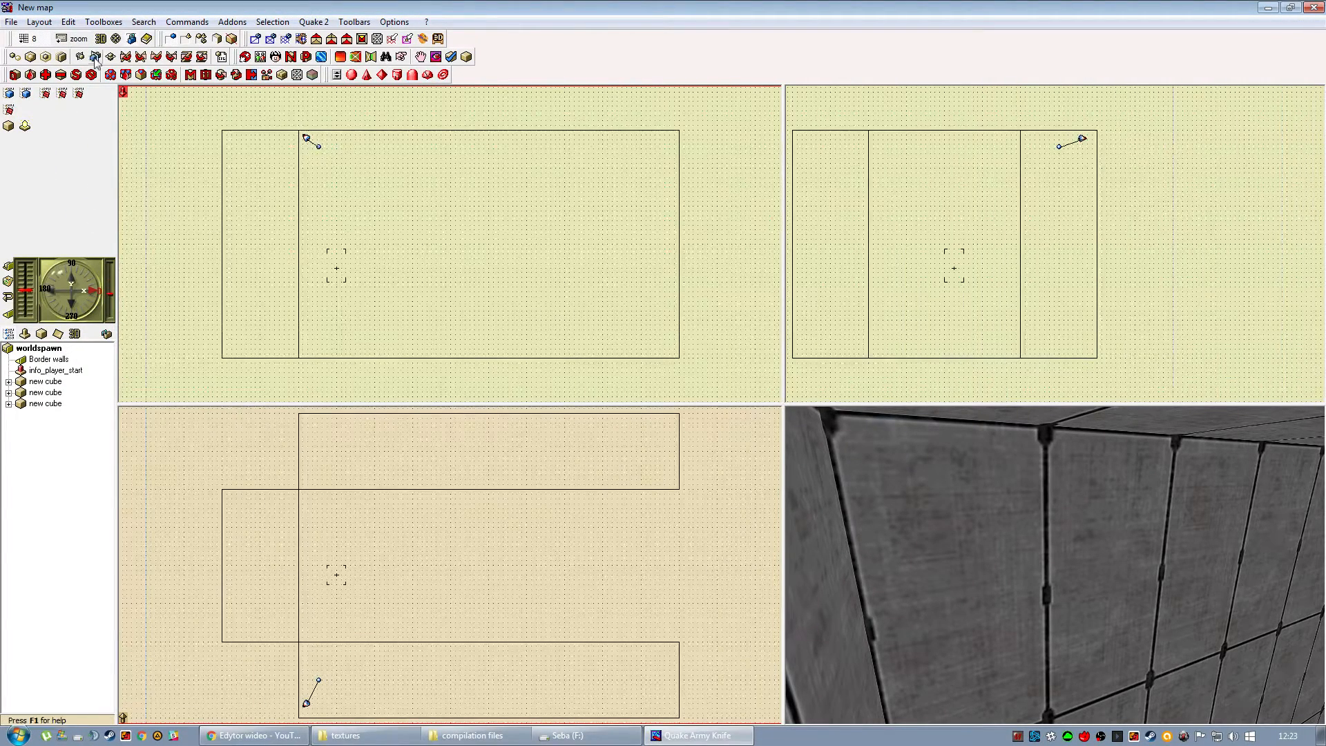
pyautogui.click(263, 505)
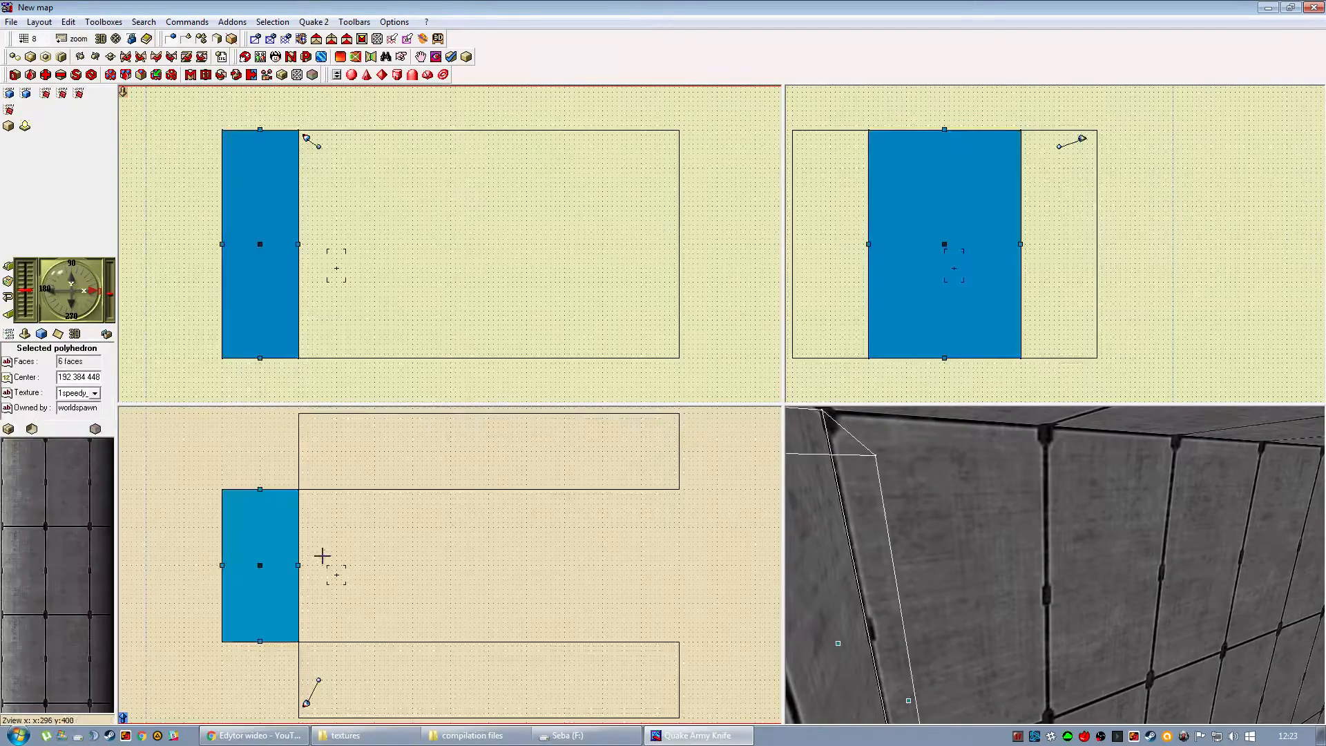
pyautogui.moveTo(297, 565); pyautogui.dragTo(303, 565)
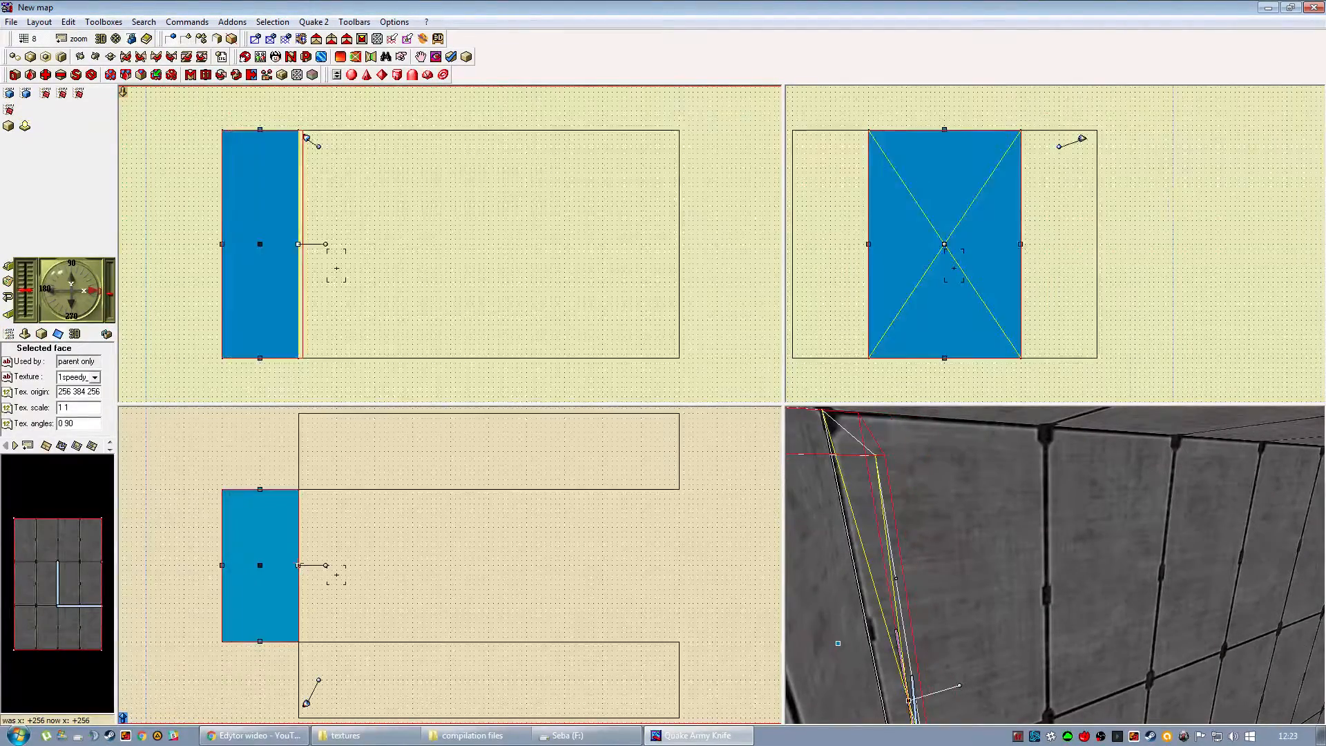
pyautogui.click(232, 464)
pyautogui.click(27, 39)
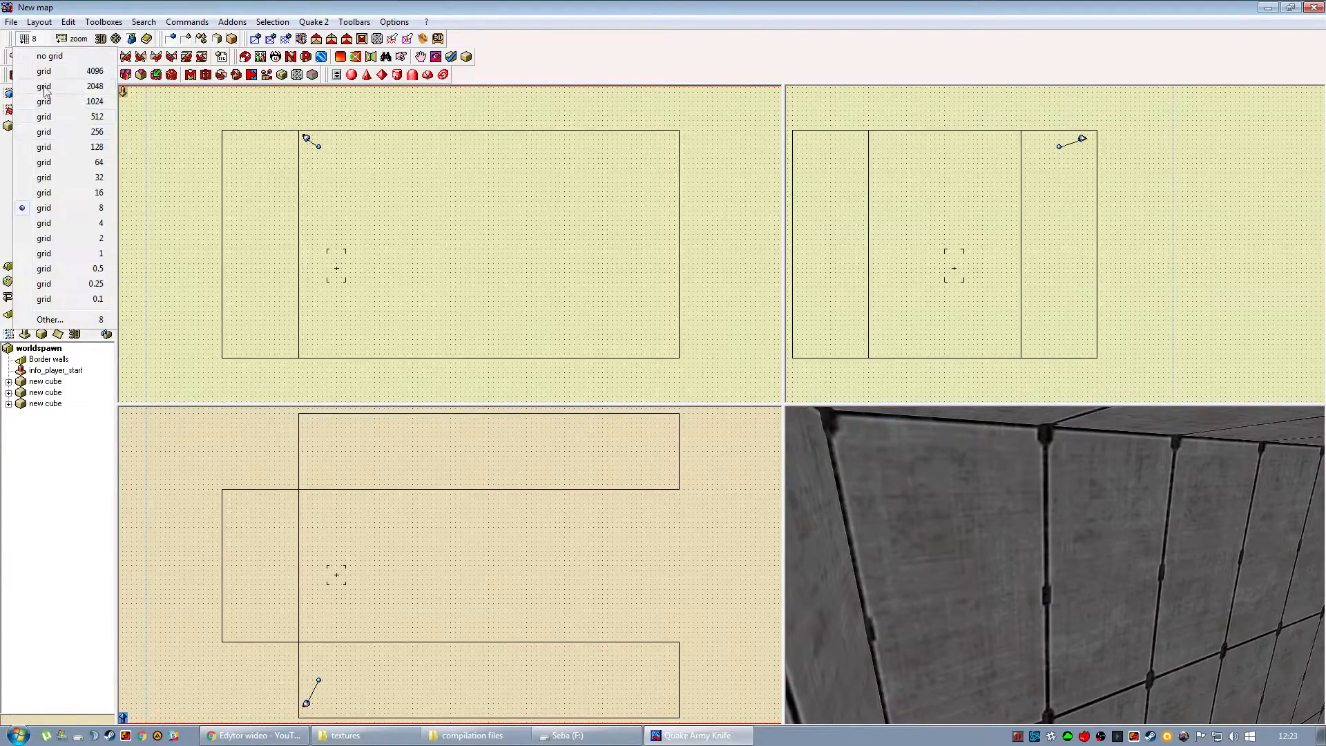
pyautogui.click(92, 197)
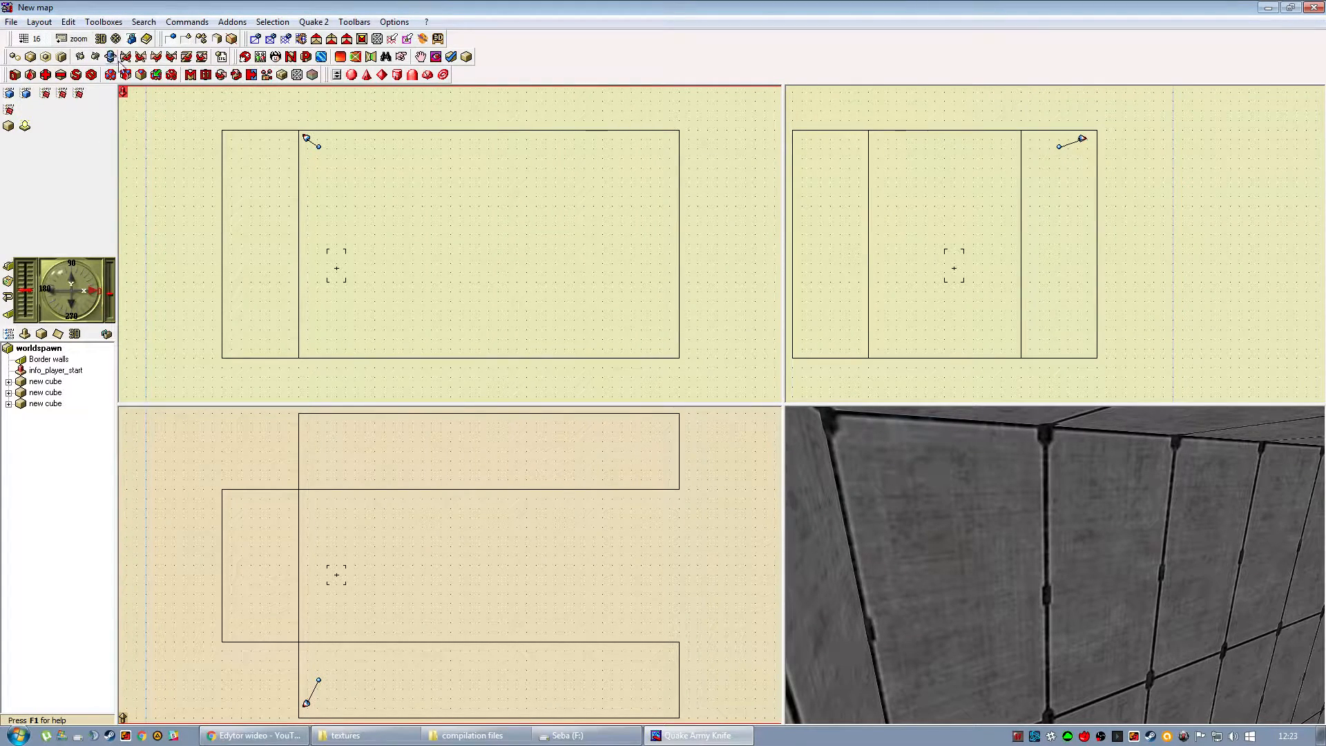
# Duplicate the end wall and place the copy across the opposite open end between the two parallel walls.
pyautogui.click(347, 279)
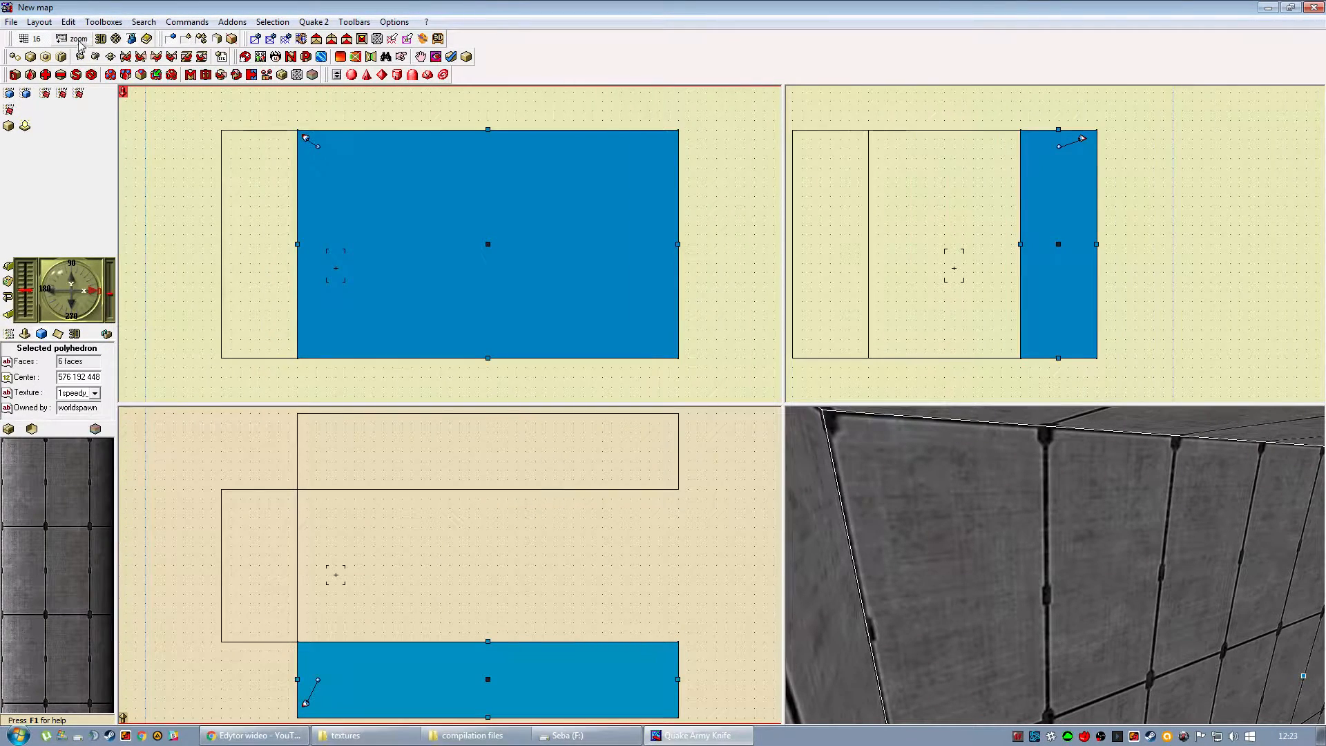
pyautogui.click(72, 38)
pyautogui.click(92, 132)
pyautogui.click(380, 330)
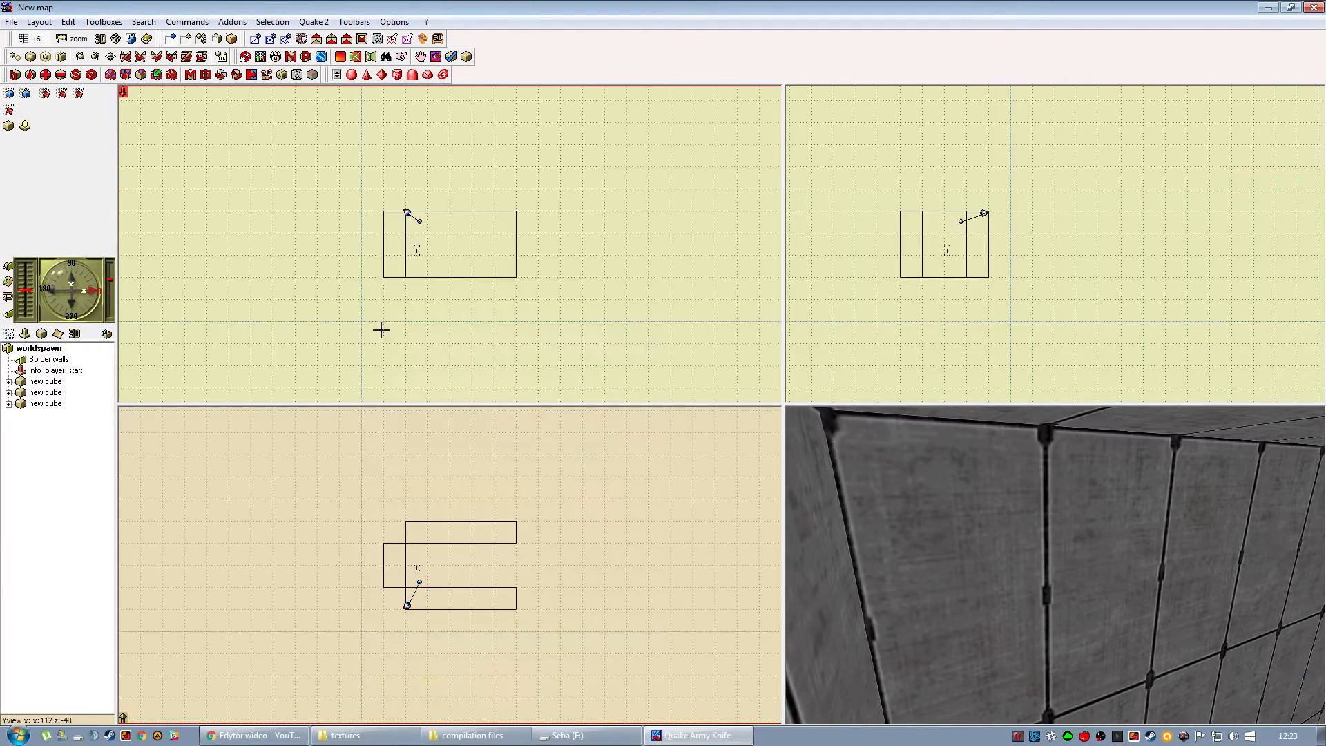
pyautogui.click(402, 566)
pyautogui.moveTo(397, 571); pyautogui.dragTo(529, 568)
# Close the room above and below by copying the end wall and stretching the copies into a ceiling and a floor.
pyautogui.click(397, 247)
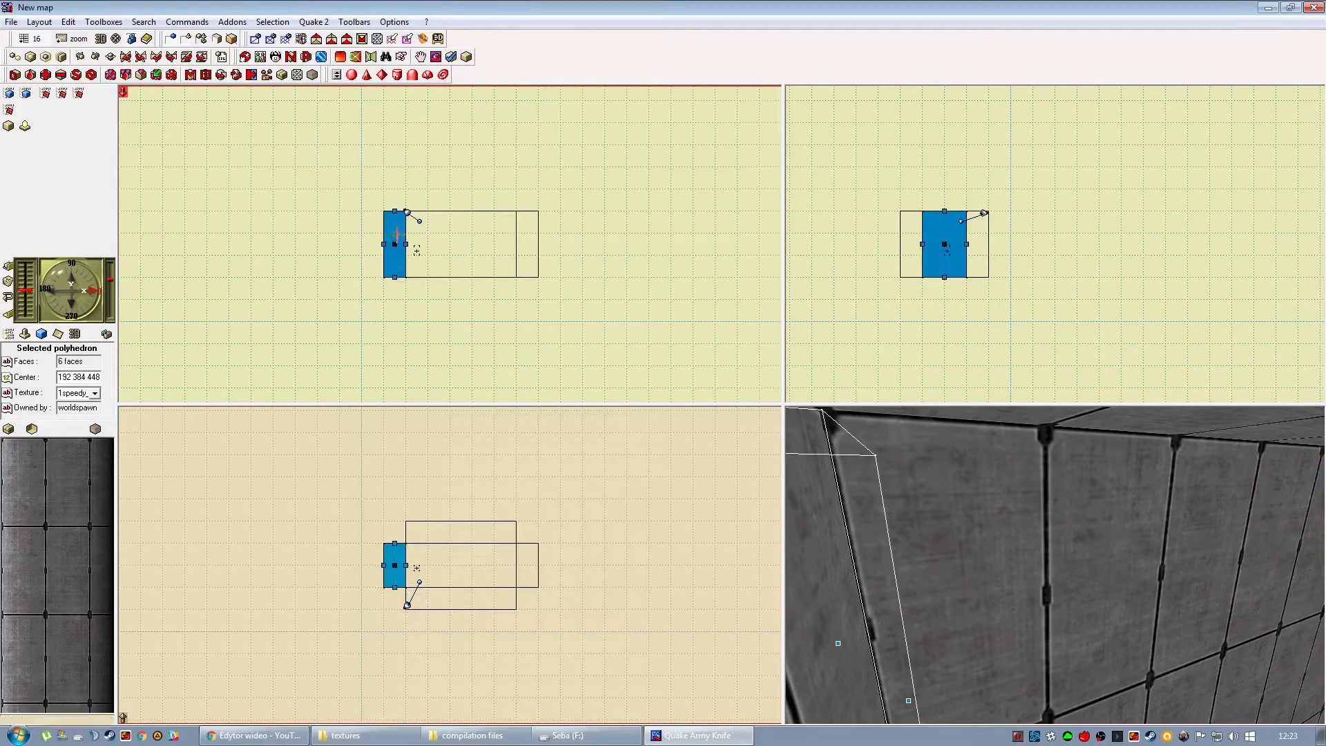
pyautogui.moveTo(397, 247); pyautogui.dragTo(515, 187)
pyautogui.moveTo(462, 144); pyautogui.dragTo(463, 288)
pyautogui.click(462, 297)
pyautogui.click(448, 201)
pyautogui.click(529, 308)
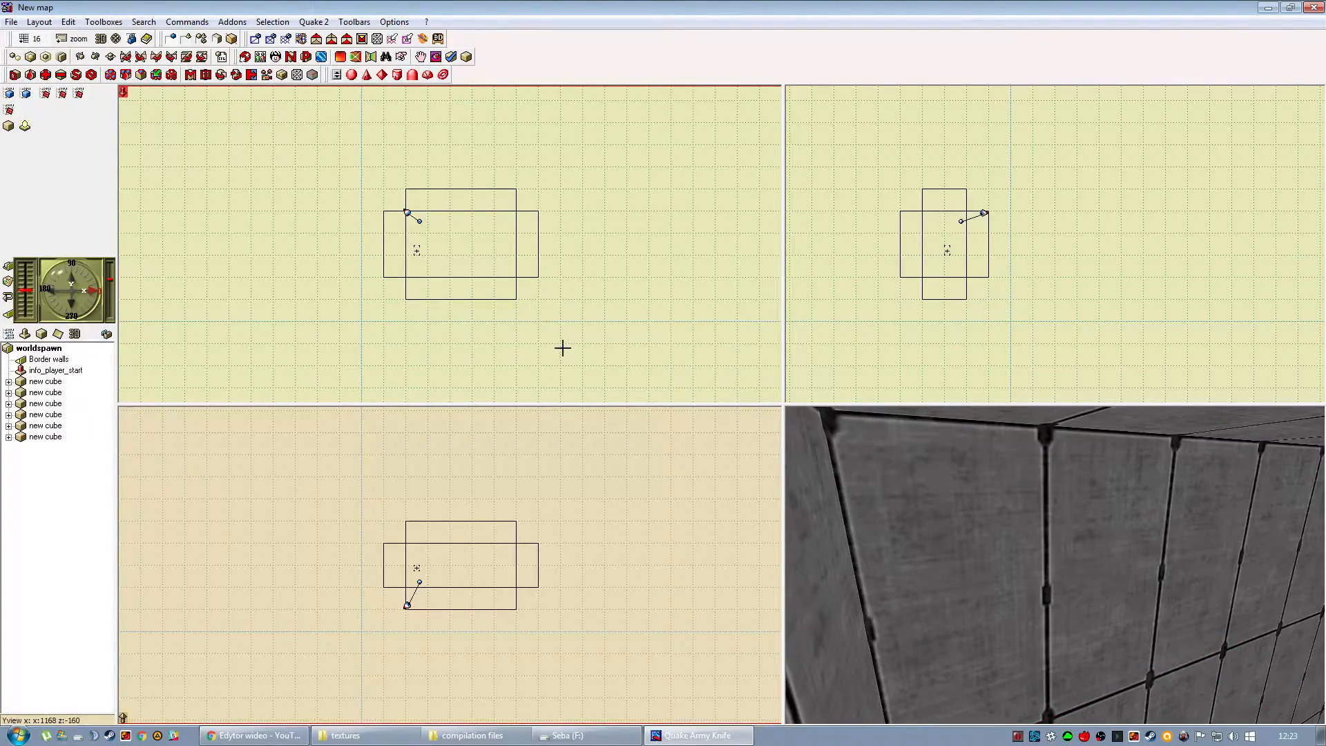
# Examine the enclosed room around the player start in the 3D view and in the map views at different scales.
pyautogui.moveTo(1119, 575); pyautogui.dragTo(794, 571)
pyautogui.moveTo(1022, 600)
pyautogui.mouseDown()
pyautogui.moveTo(1127, 638)
pyautogui.moveTo(983, 619)
pyautogui.moveTo(1195, 588)
pyautogui.moveTo(1105, 642)
pyautogui.moveTo(1136, 550)
pyautogui.moveTo(1130, 521)
pyautogui.moveTo(1098, 565)
pyautogui.moveTo(1053, 562)
pyautogui.moveTo(953, 491)
pyautogui.moveTo(594, 525)
pyautogui.moveTo(577, 495)
pyautogui.moveTo(534, 536)
pyautogui.moveTo(489, 538)
pyautogui.mouseUp()
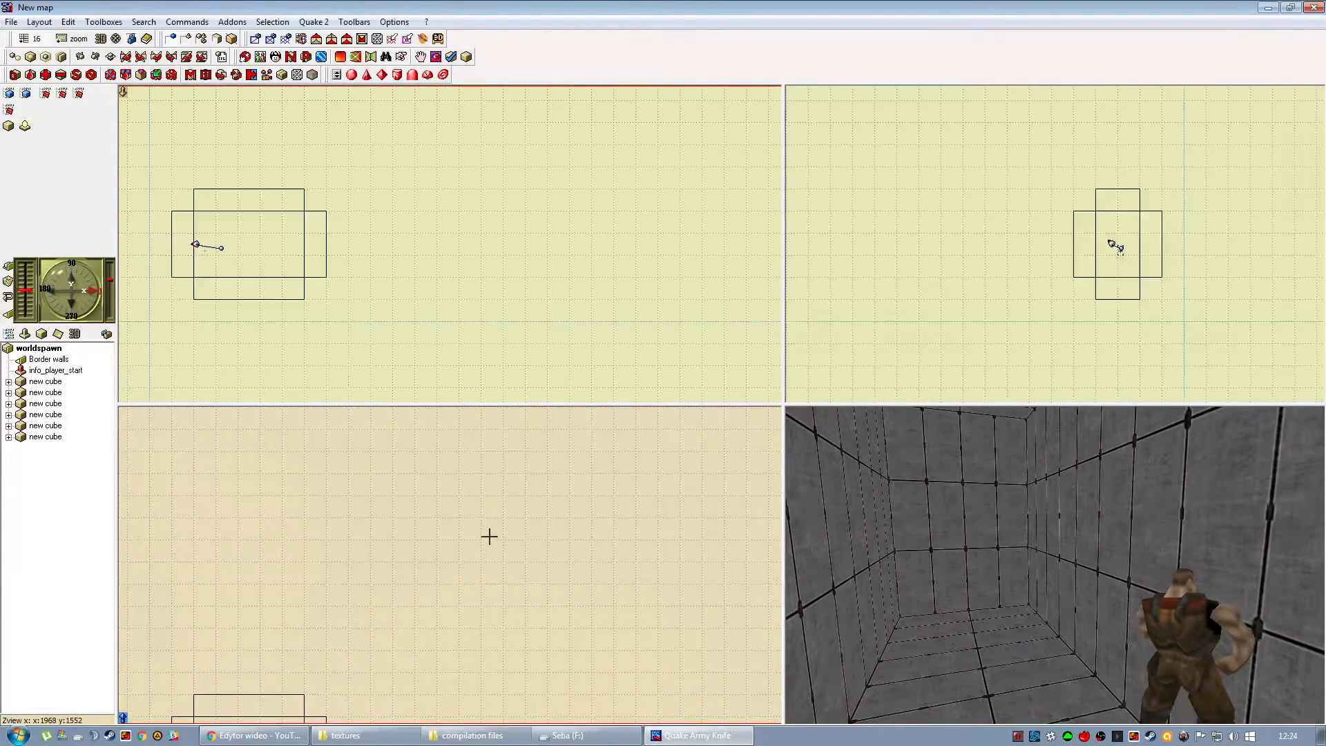
pyautogui.click(74, 39)
pyautogui.click(96, 120)
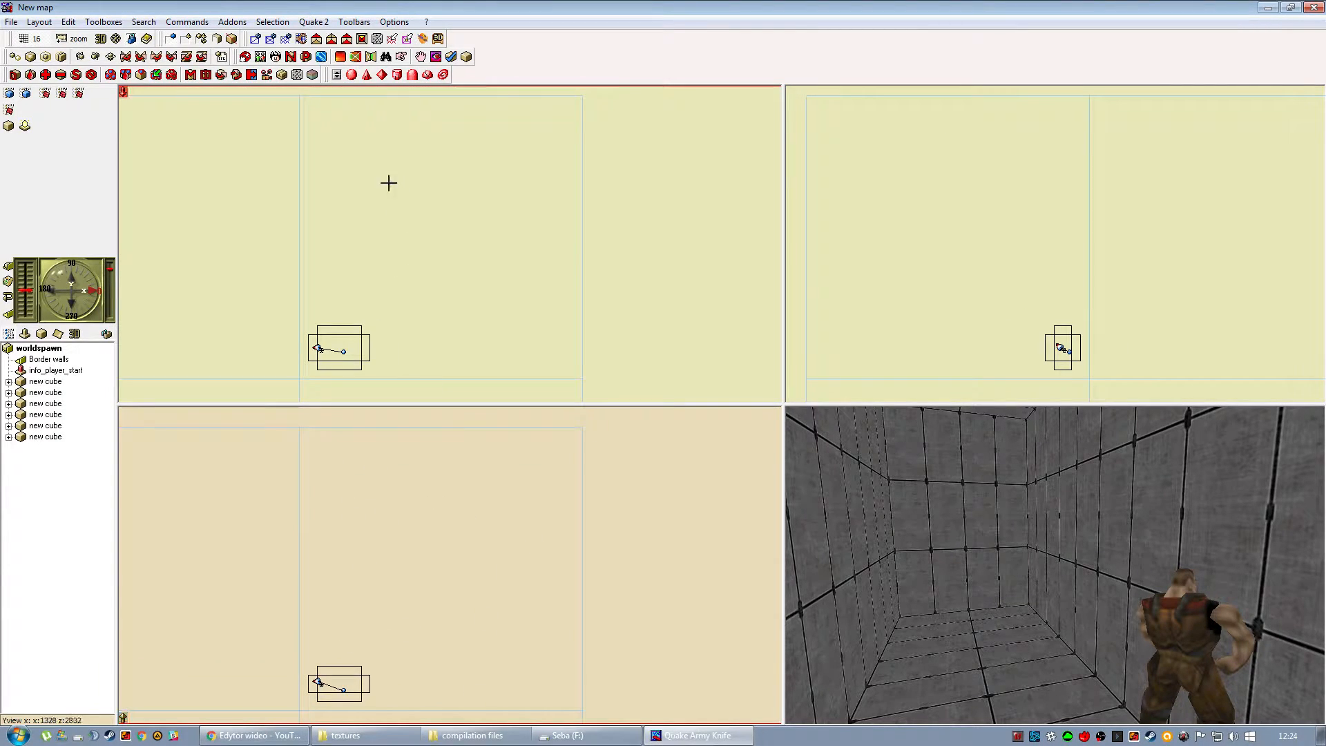
pyautogui.click(62, 39)
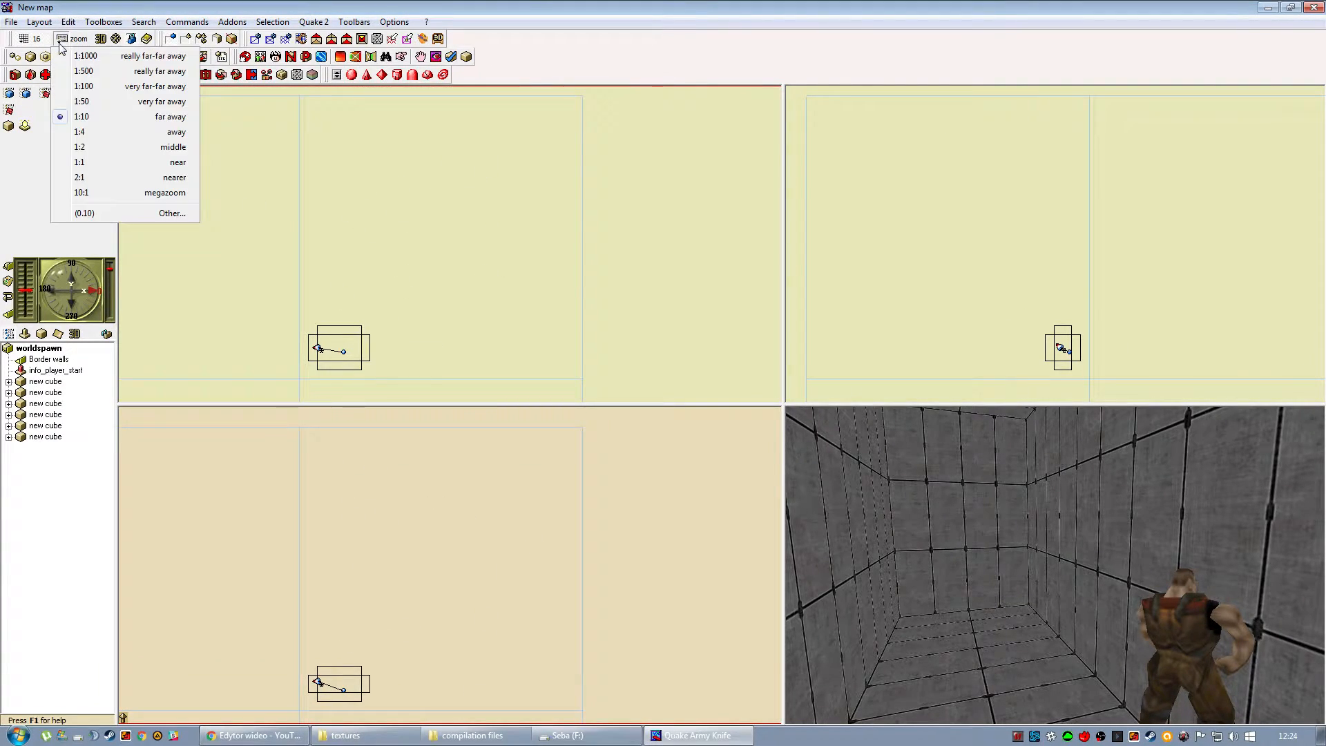
pyautogui.click(104, 131)
pyautogui.moveTo(423, 660); pyautogui.dragTo(397, 455)
pyautogui.moveTo(435, 600); pyautogui.dragTo(428, 456)
pyautogui.moveTo(442, 701); pyautogui.dragTo(420, 435)
# Stretch one long side wall far beyond the room along its length, and pull its far end face back slightly.
pyautogui.click(394, 278)
pyautogui.moveTo(476, 269); pyautogui.dragTo(829, 287)
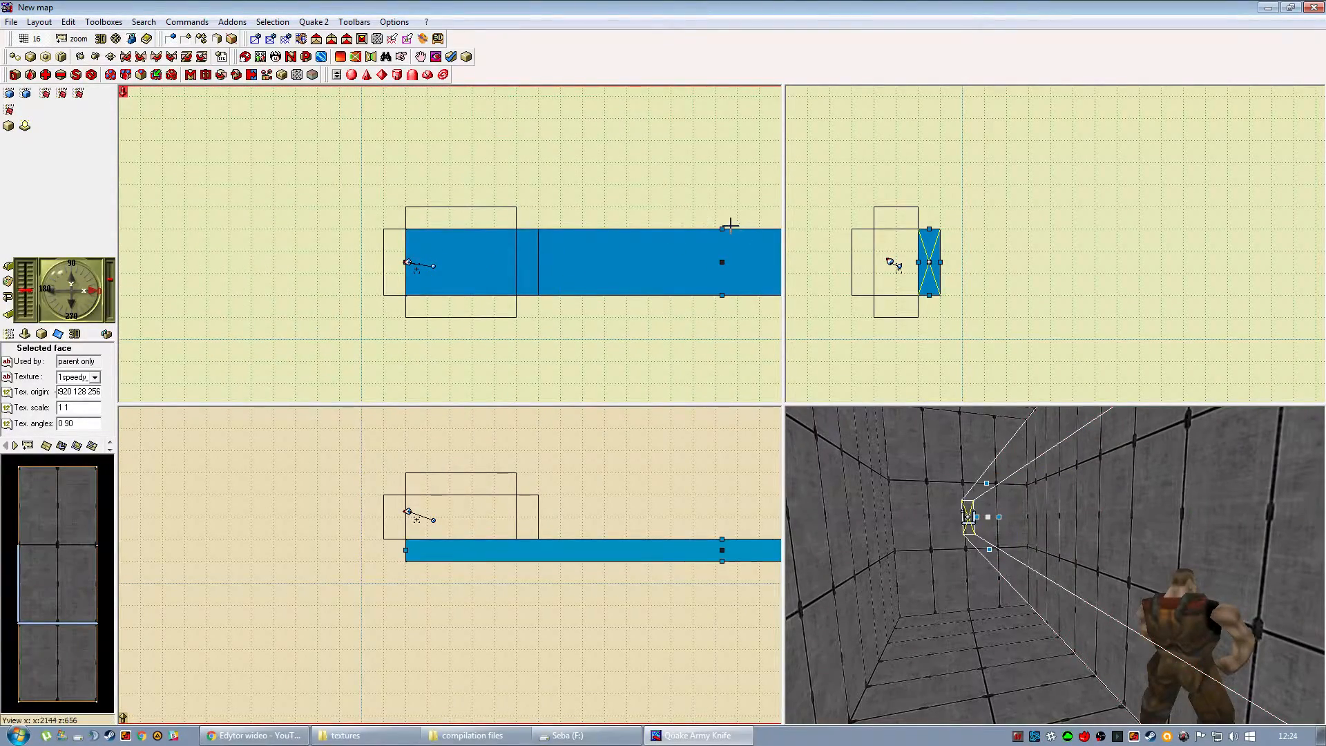
pyautogui.moveTo(719, 228); pyautogui.dragTo(711, 2)
pyautogui.moveTo(406, 172)
pyautogui.mouseDown()
pyautogui.moveTo(83, 163)
pyautogui.moveTo(657, 224)
pyautogui.mouseUp()
pyautogui.moveTo(661, 213); pyautogui.dragTo(463, 228, button='right')
pyautogui.moveTo(460, 219); pyautogui.dragTo(457, 219)
pyautogui.moveTo(477, 216); pyautogui.dragTo(374, 323, button='right')
pyautogui.moveTo(669, 161)
pyautogui.mouseDown()
pyautogui.moveTo(668, 121)
pyautogui.moveTo(663, 290)
pyautogui.moveTo(646, 320)
pyautogui.mouseUp()
pyautogui.moveTo(645, 319)
pyautogui.mouseDown(button='right')
pyautogui.moveTo(448, 299)
pyautogui.moveTo(471, 311)
pyautogui.mouseUp(button='right')
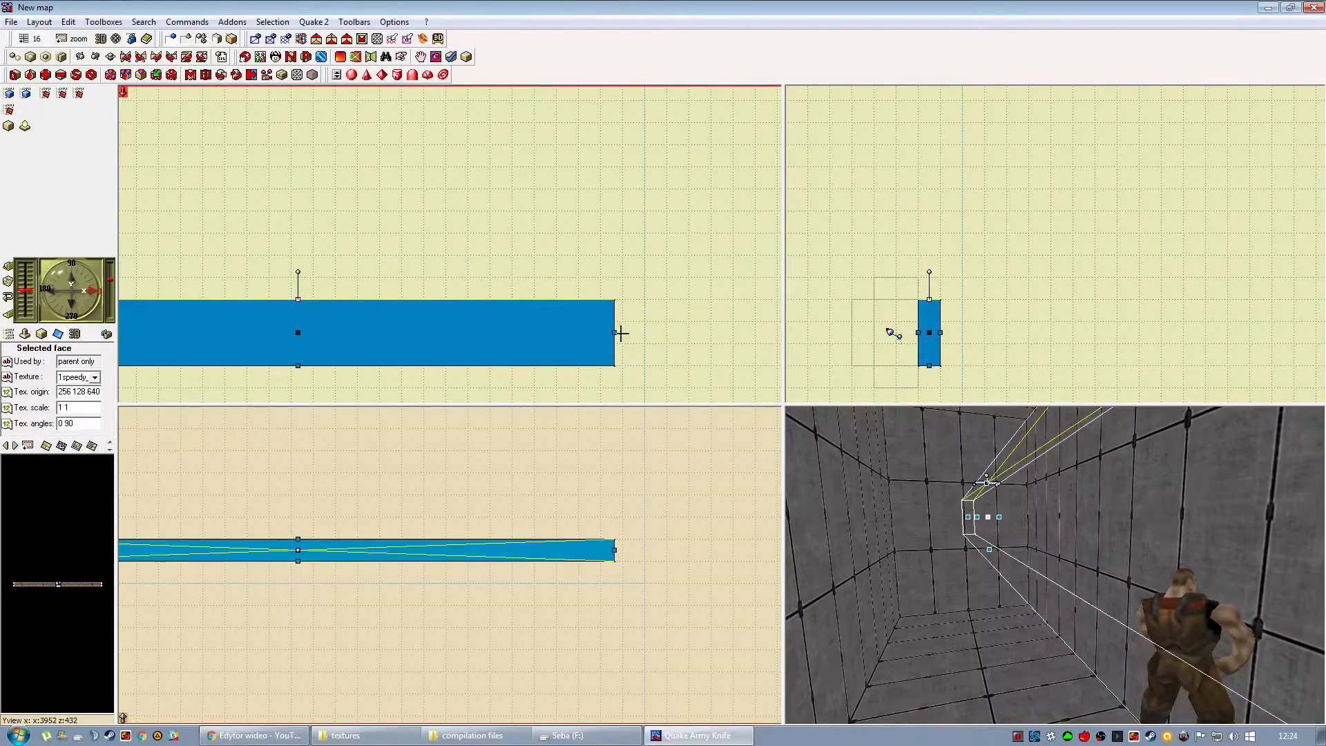
pyautogui.moveTo(615, 333); pyautogui.dragTo(601, 332)
pyautogui.moveTo(440, 297); pyautogui.dragTo(699, 303, button='right')
pyautogui.press('Escape')
pyautogui.moveTo(389, 526); pyautogui.dragTo(555, 506, button='right')
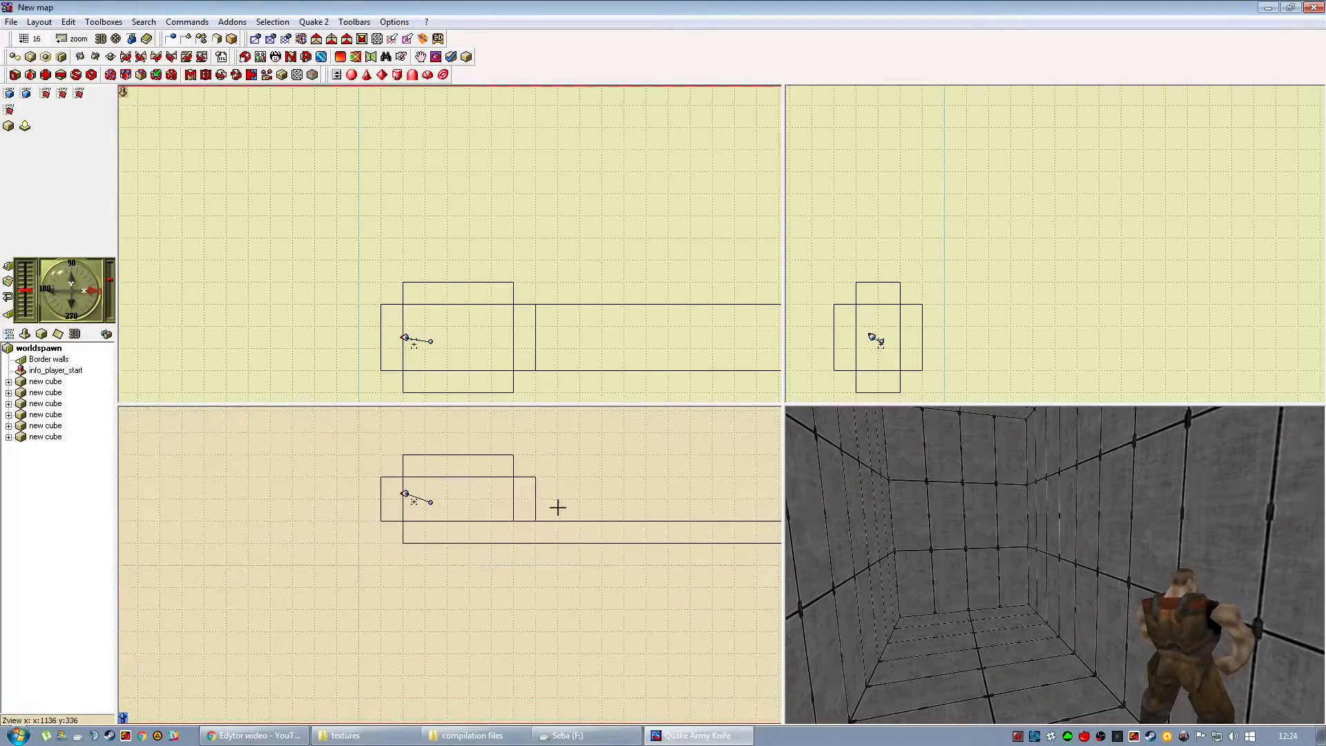
# Insert a new cube and move it into the room's floor corner by the end wall, centred at 320 320 320.
pyautogui.click(9, 126)
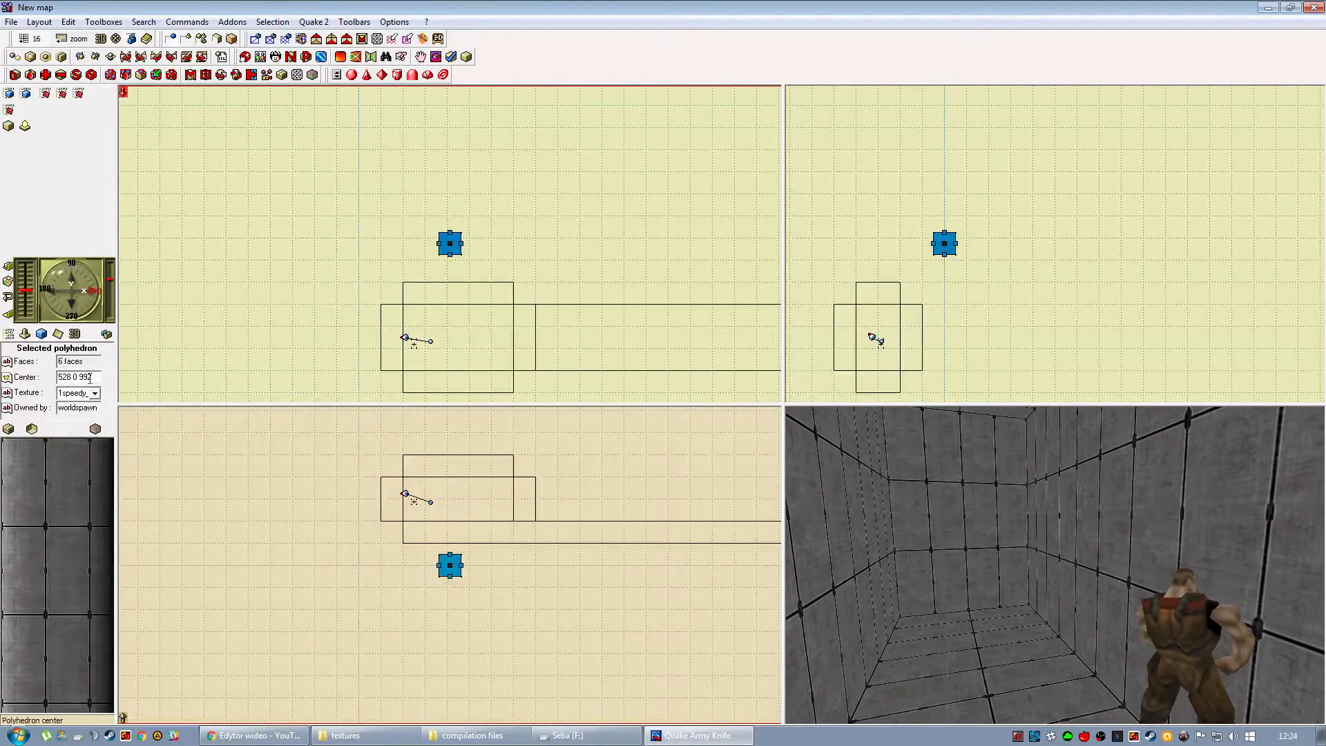
pyautogui.click(60, 337)
pyautogui.click(332, 268)
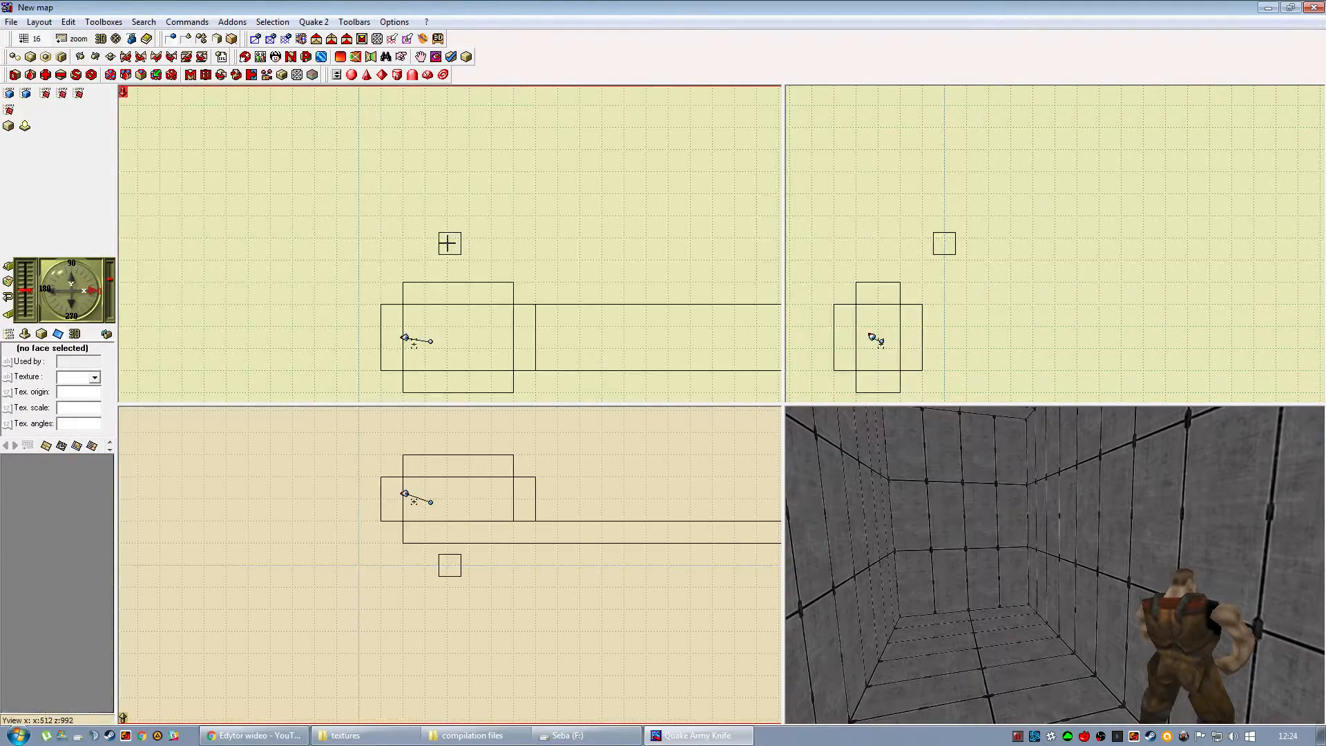
pyautogui.click(449, 243)
pyautogui.moveTo(421, 357); pyautogui.dragTo(415, 361)
pyautogui.moveTo(971, 483); pyautogui.dragTo(584, 549, button='right')
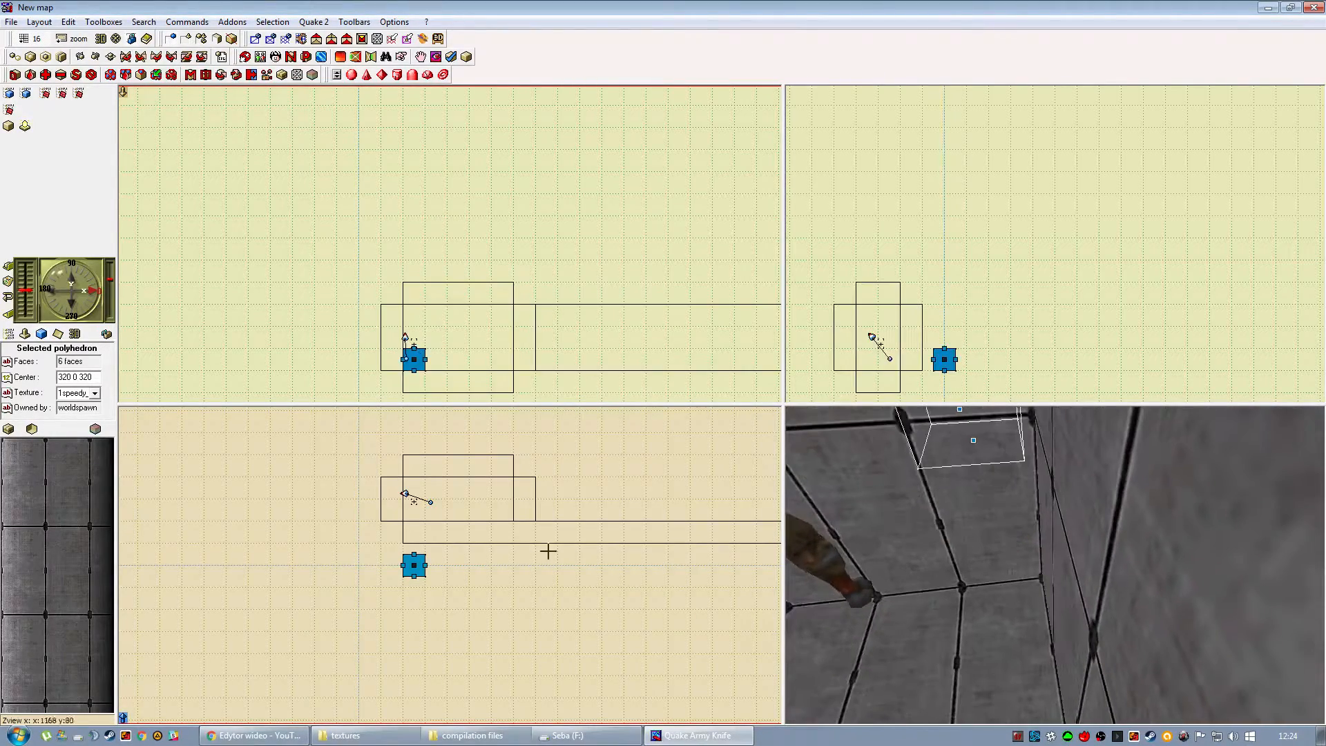
pyautogui.moveTo(413, 501); pyautogui.dragTo(413, 506)
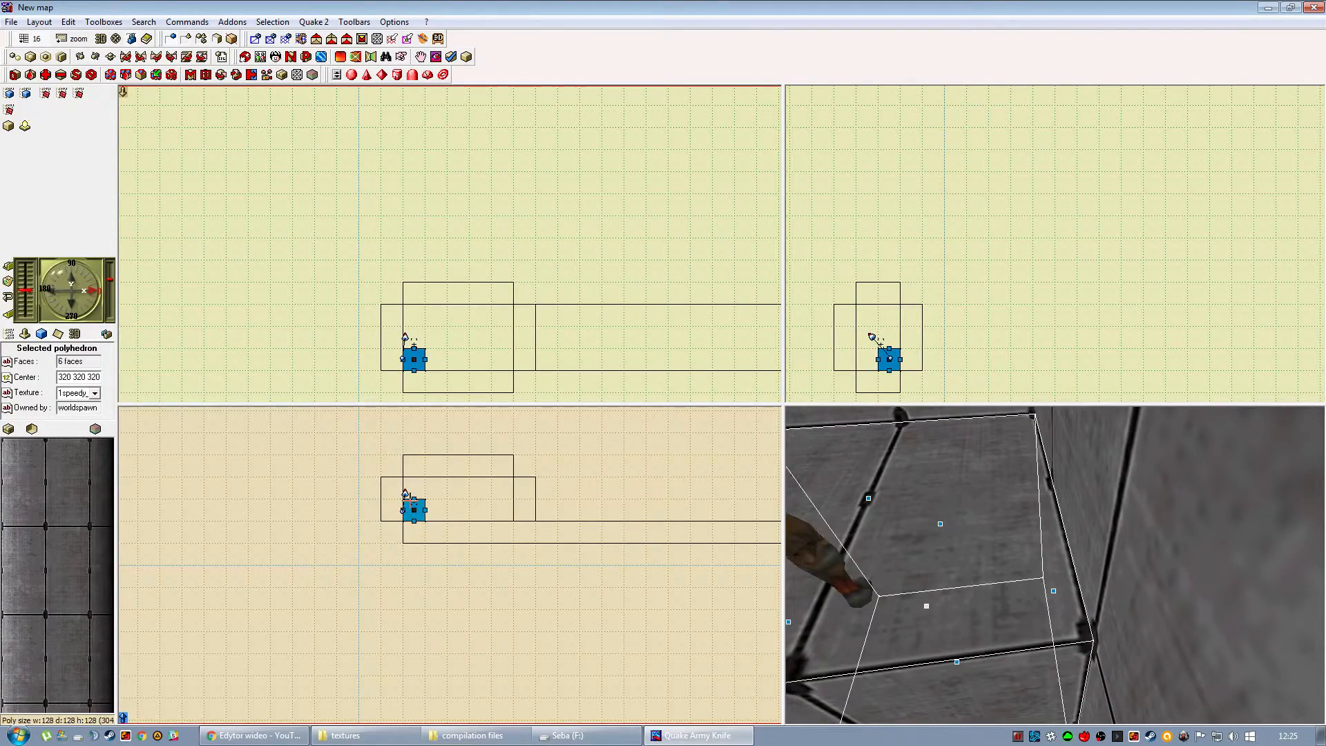
# Duplicate the corner cube alongside it and shrink the copy to a 64-unit cube centred at 416 288 288.
pyautogui.moveTo(415, 516)
pyautogui.mouseDown()
pyautogui.moveTo(459, 518)
pyautogui.moveTo(436, 511)
pyautogui.mouseUp()
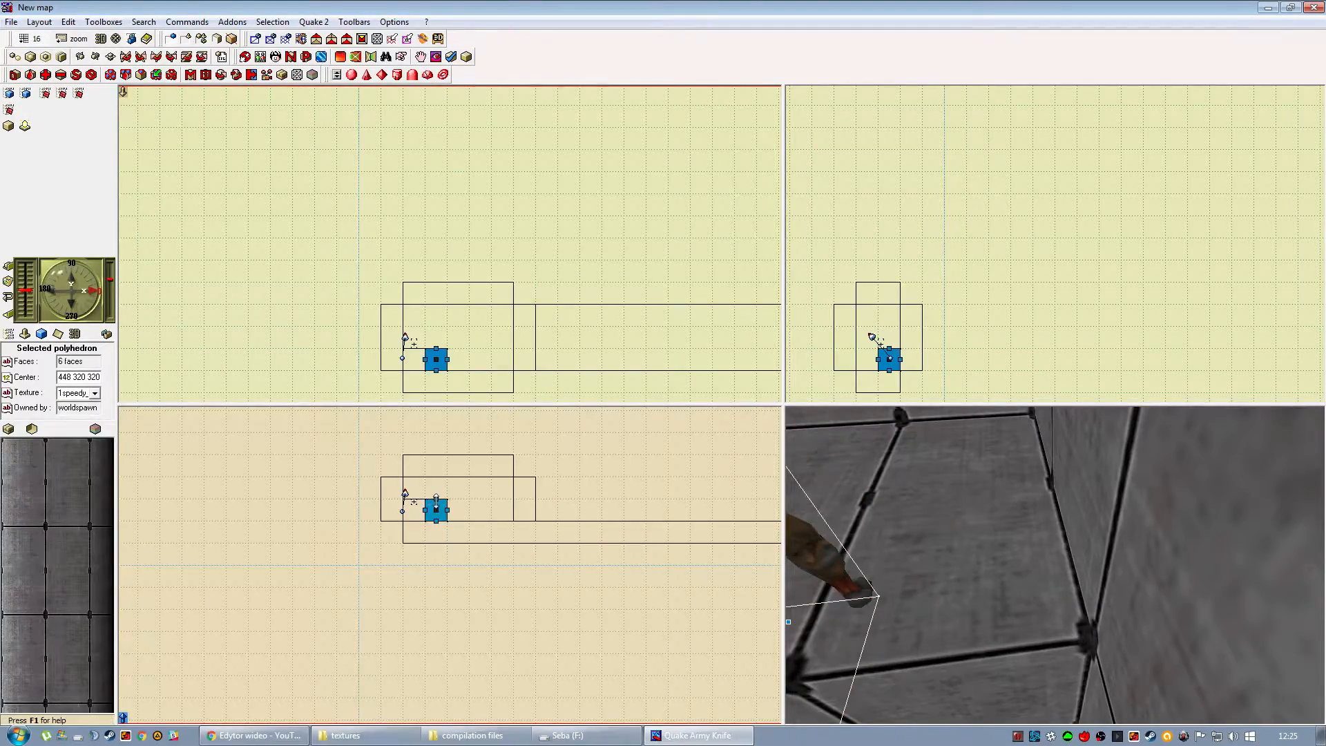
pyautogui.click(436, 511)
pyautogui.click(448, 516)
pyautogui.moveTo(448, 516); pyautogui.dragTo(436, 516)
pyautogui.moveTo(431, 348); pyautogui.dragTo(438, 359)
pyautogui.click(272, 373)
pyautogui.moveTo(1015, 583)
pyautogui.mouseDown()
pyautogui.moveTo(854, 592)
pyautogui.moveTo(850, 575)
pyautogui.moveTo(882, 600)
pyautogui.moveTo(988, 574)
pyautogui.moveTo(1048, 669)
pyautogui.moveTo(1000, 522)
pyautogui.moveTo(1006, 618)
pyautogui.mouseUp()
pyautogui.moveTo(416, 396); pyautogui.dragTo(412, 285)
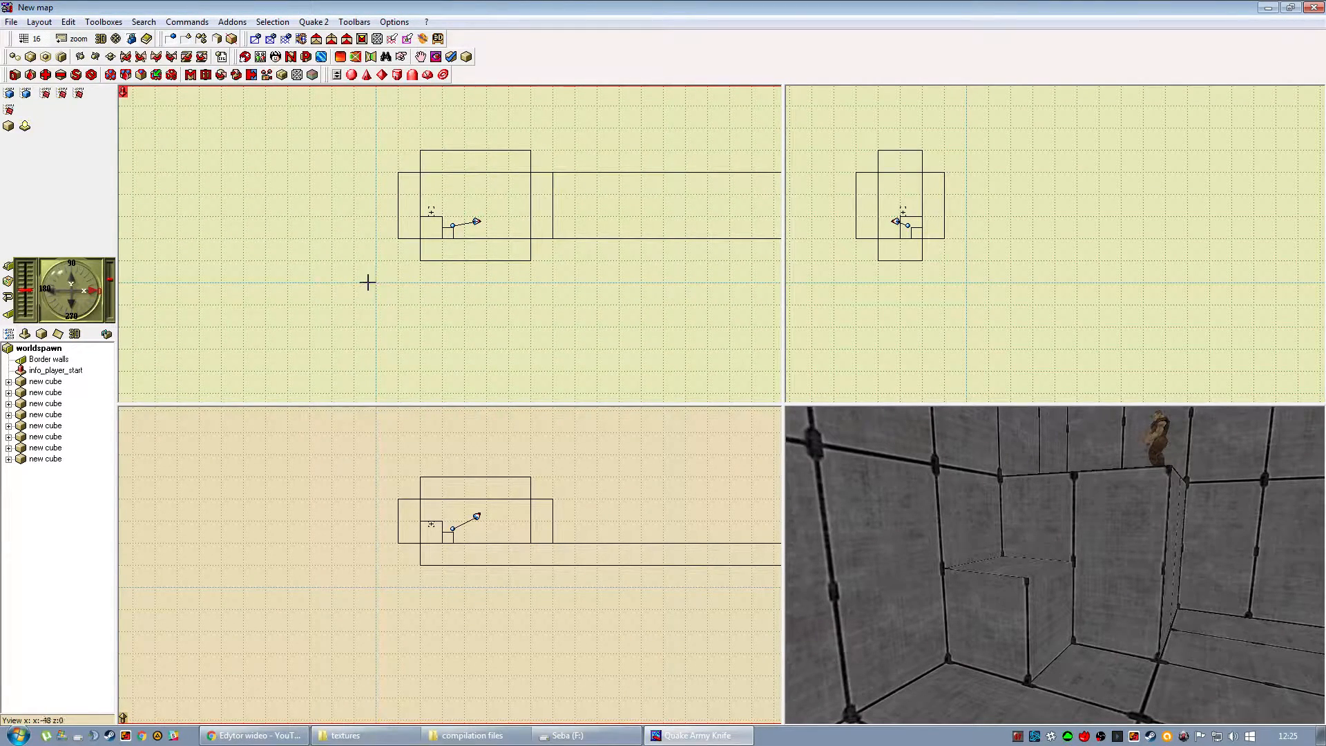
pyautogui.moveTo(392, 325); pyautogui.dragTo(376, 225)
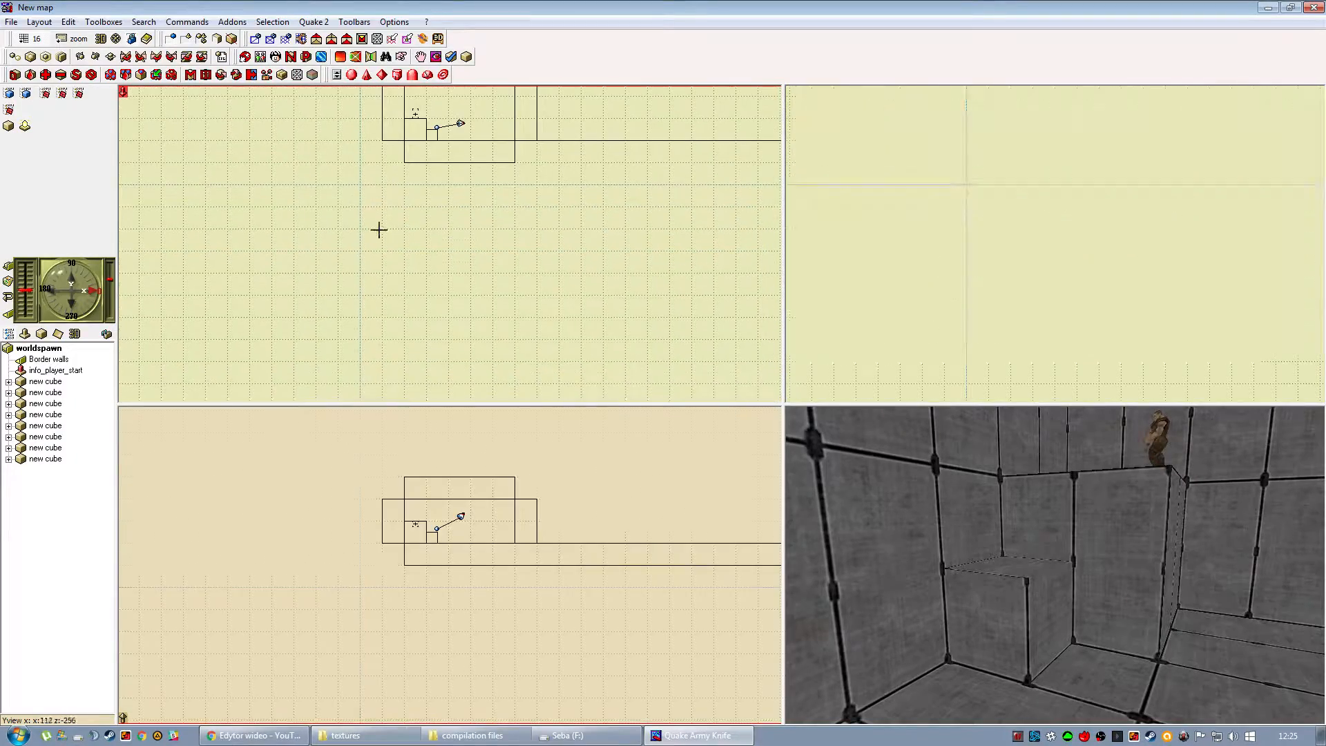
pyautogui.moveTo(364, 298); pyautogui.dragTo(389, 394)
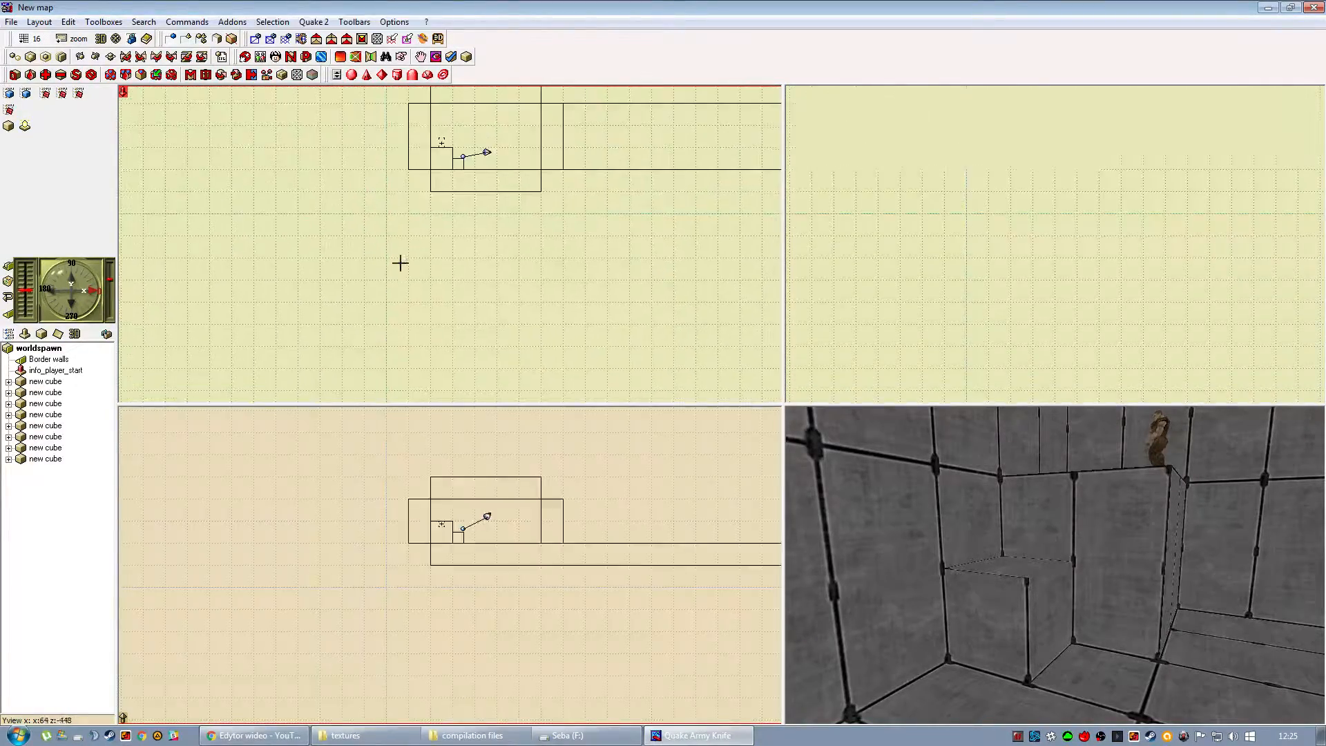
pyautogui.moveTo(396, 266); pyautogui.dragTo(403, 399)
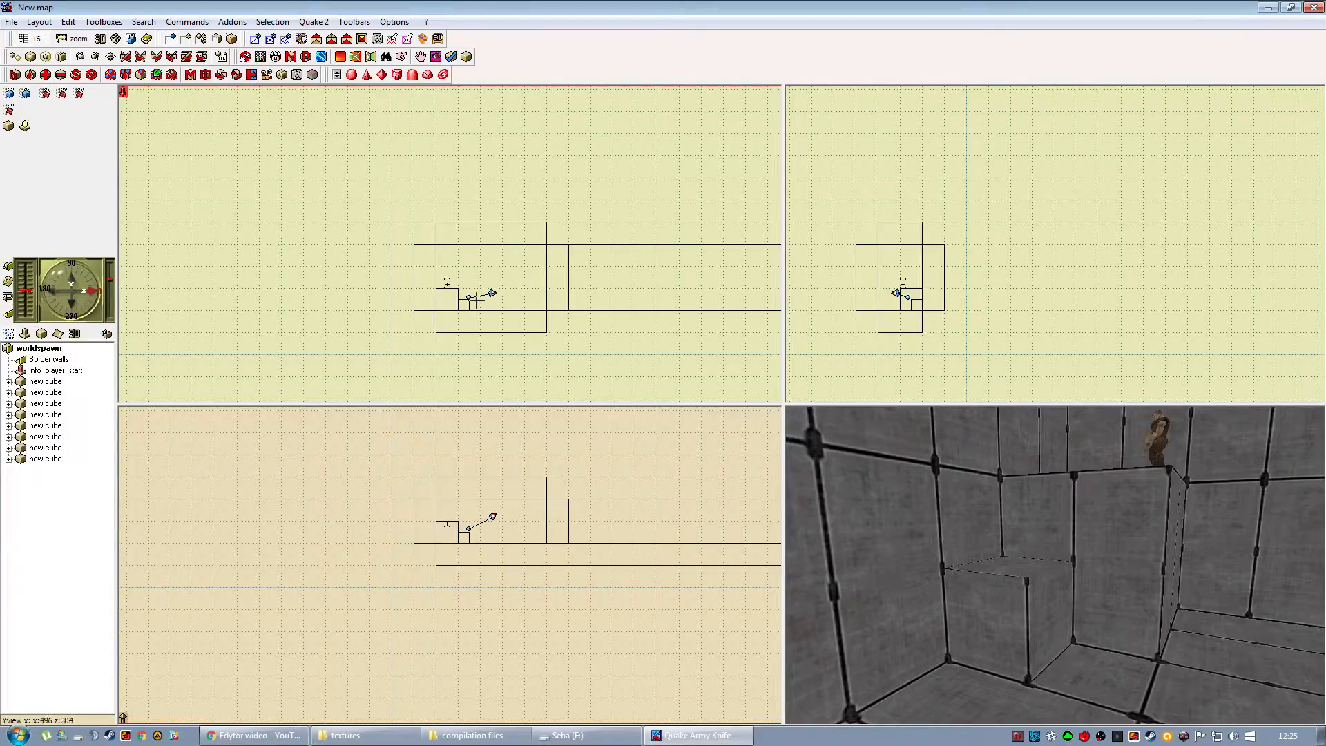
pyautogui.moveTo(480, 323); pyautogui.dragTo(433, 366)
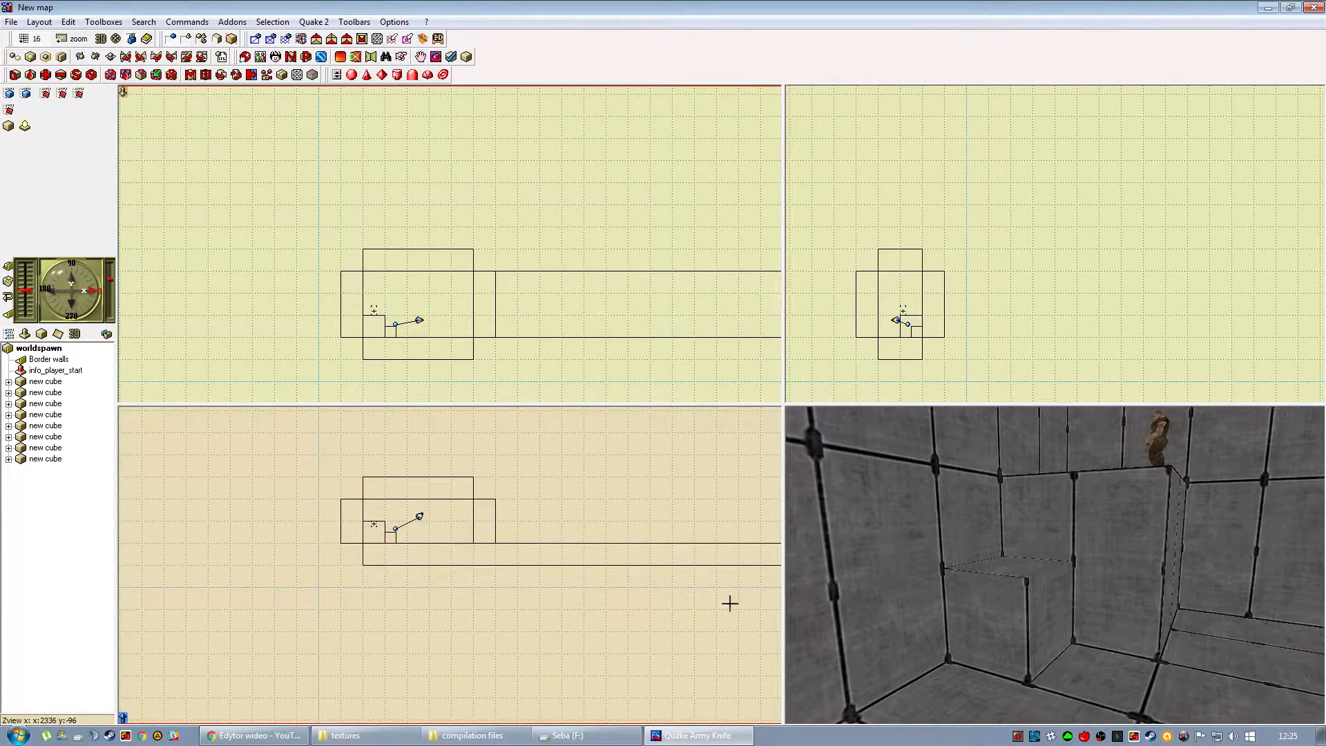
# Duplicate the smaller cube along the wall and shrink the copy to a 32-unit cube centred at 464 272 272.
pyautogui.click(980, 613)
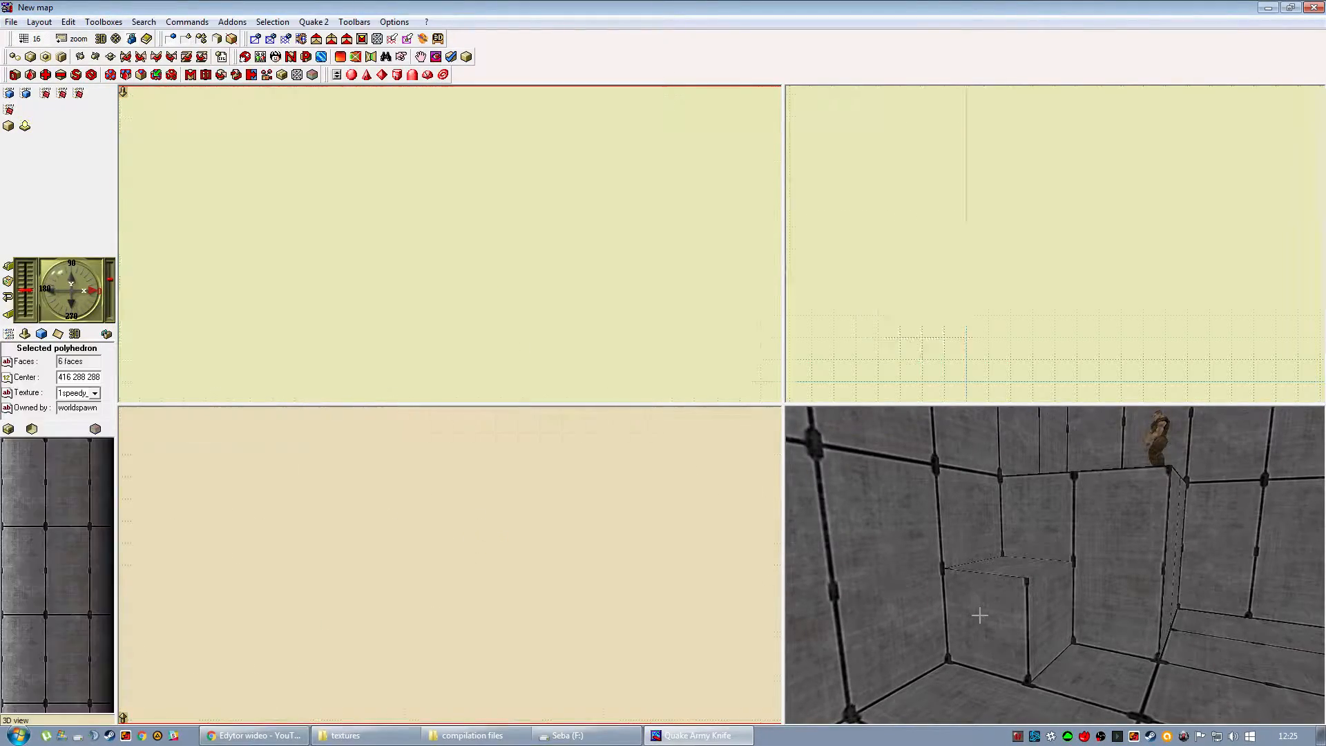
pyautogui.click(83, 40)
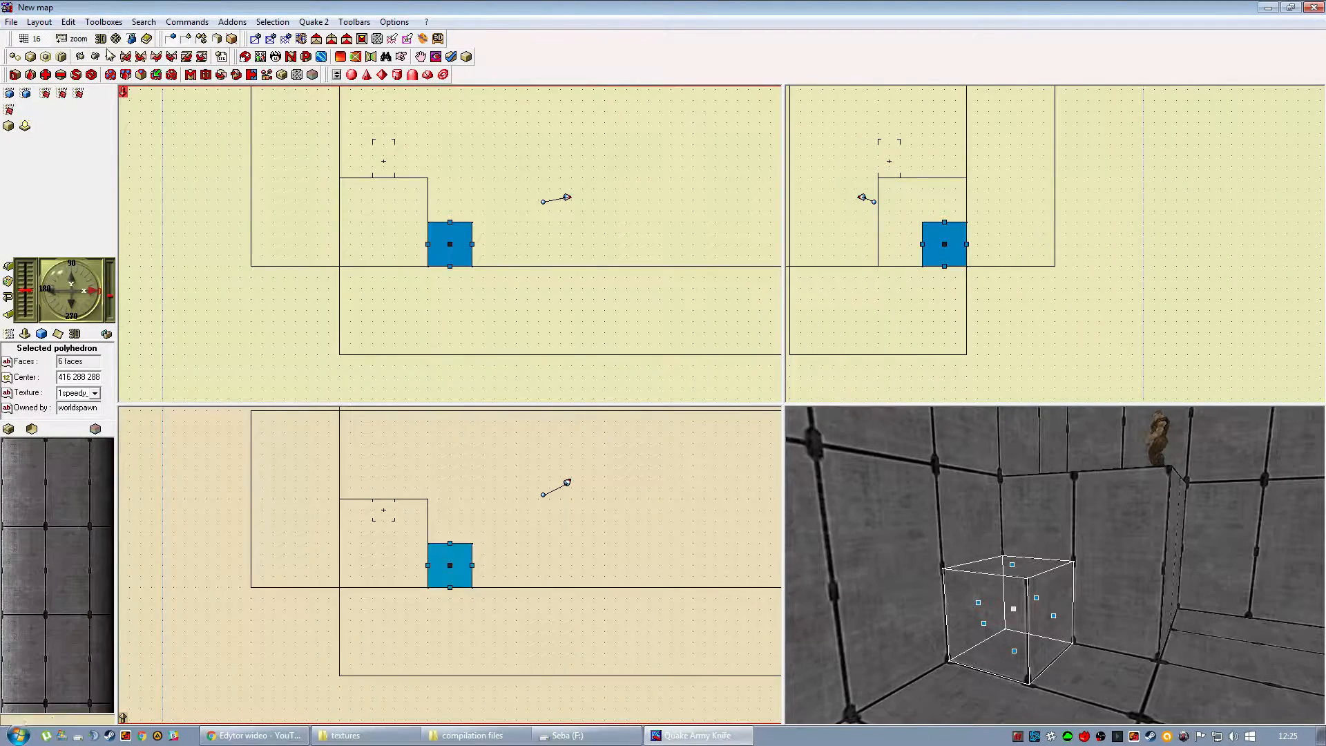
pyautogui.moveTo(451, 250); pyautogui.dragTo(495, 256)
pyautogui.click(494, 238)
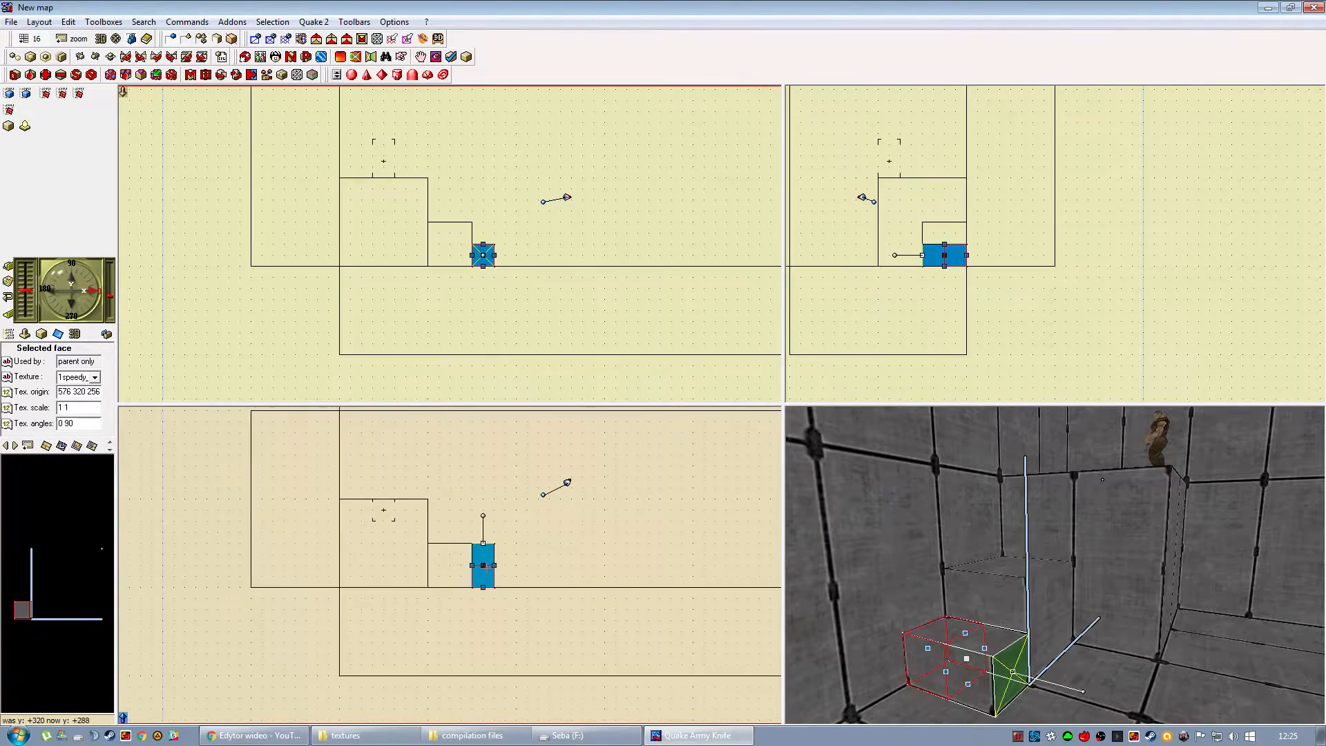
pyautogui.click(201, 621)
pyautogui.moveTo(1000, 662); pyautogui.dragTo(950, 619)
pyautogui.click(947, 610)
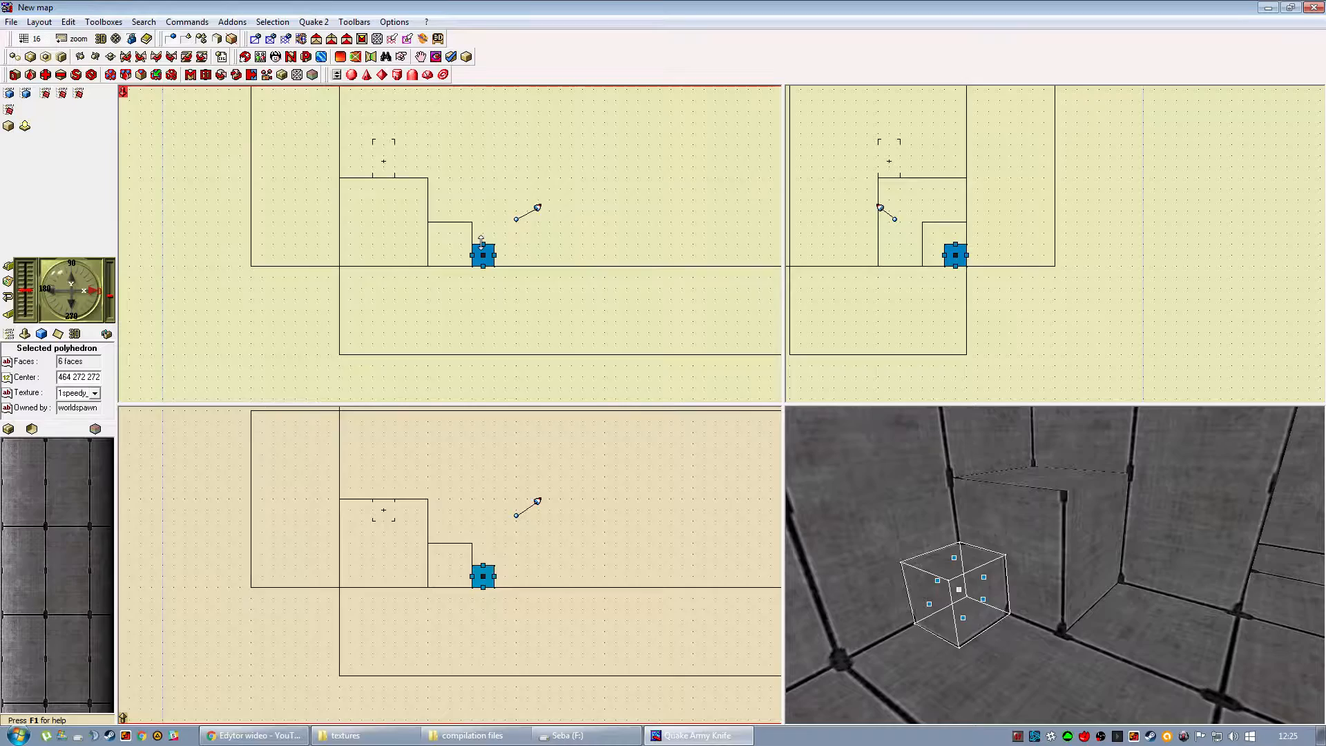
# Enlarge the smallest cube to 48 units in height, width and depth.
pyautogui.click(482, 240)
pyautogui.click(500, 251)
pyautogui.moveTo(500, 250); pyautogui.dragTo(511, 251)
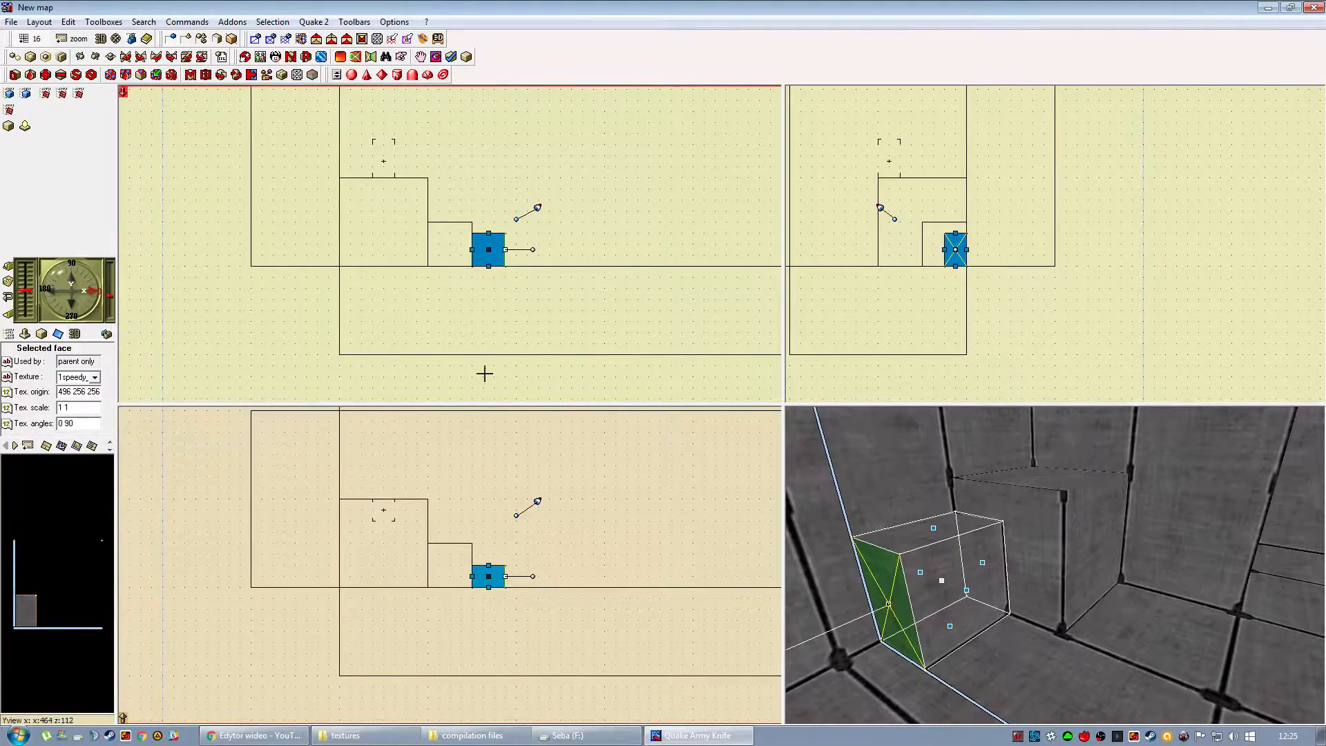
pyautogui.moveTo(489, 565); pyautogui.dragTo(489, 554)
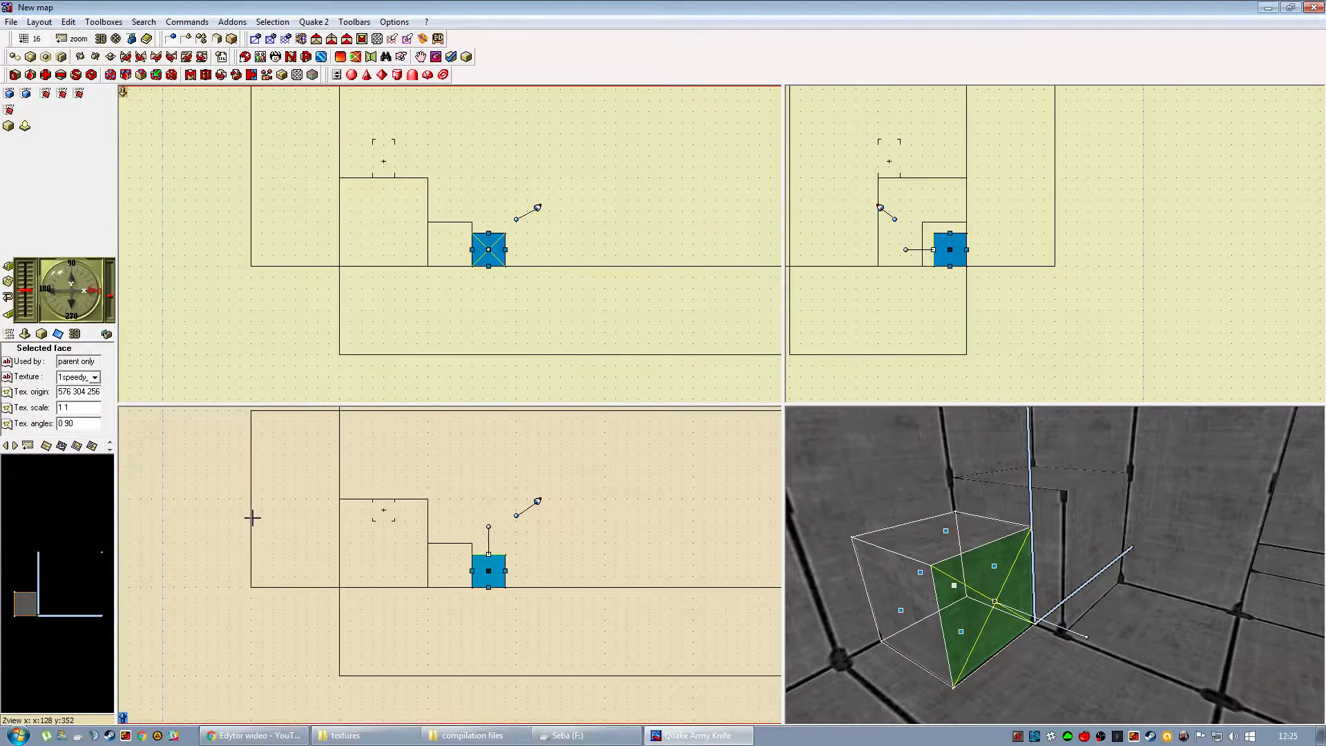
pyautogui.click(228, 520)
pyautogui.click(1020, 516)
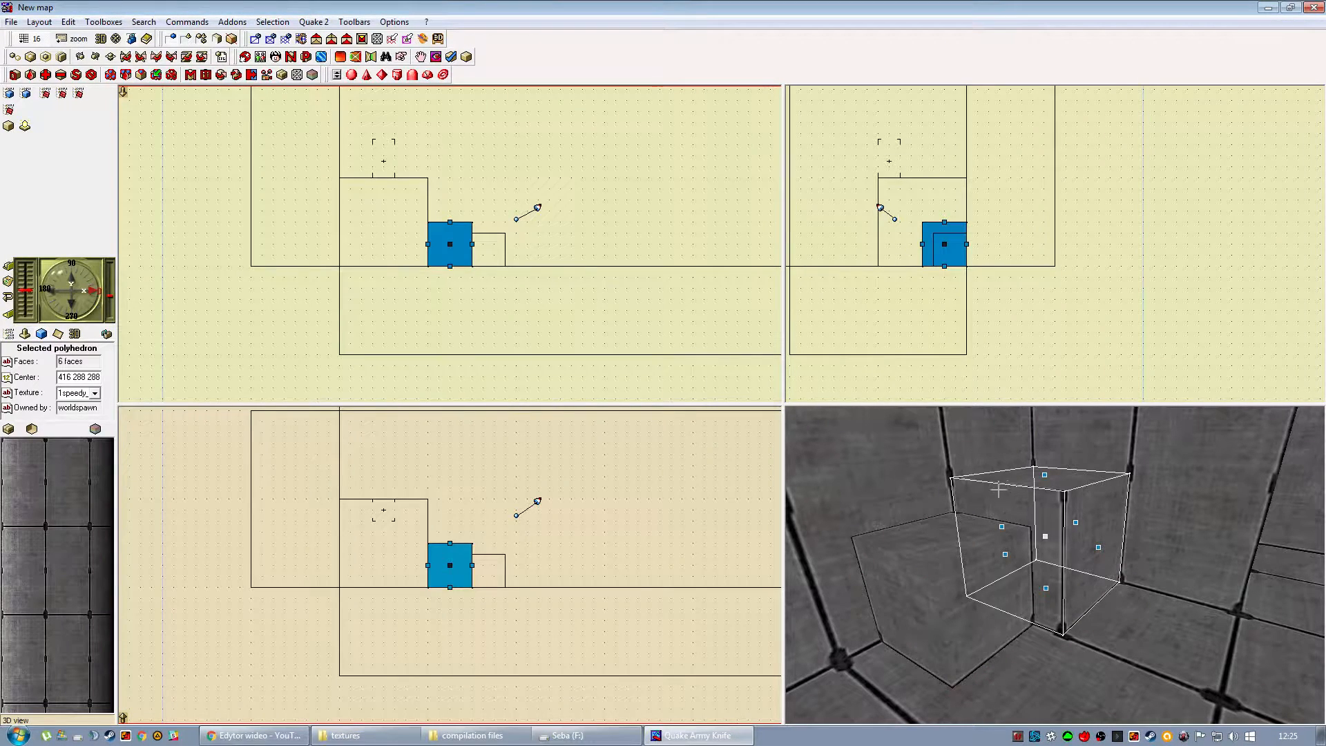
pyautogui.click(243, 337)
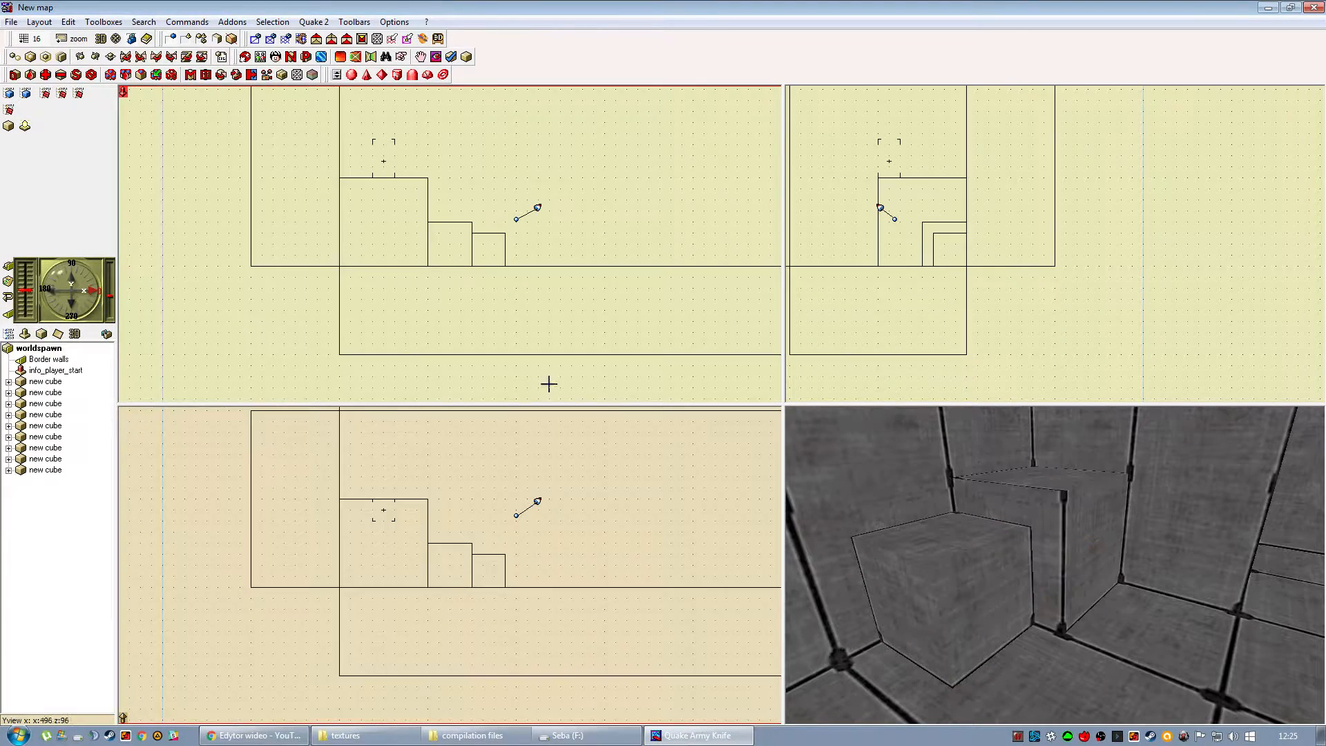
# Shrink the smallest cube to 32 units in height, width and depth, centred at 464 272 272.
pyautogui.moveTo(984, 532); pyautogui.dragTo(985, 553, button='right')
pyautogui.scroll(-5, 985, 553)
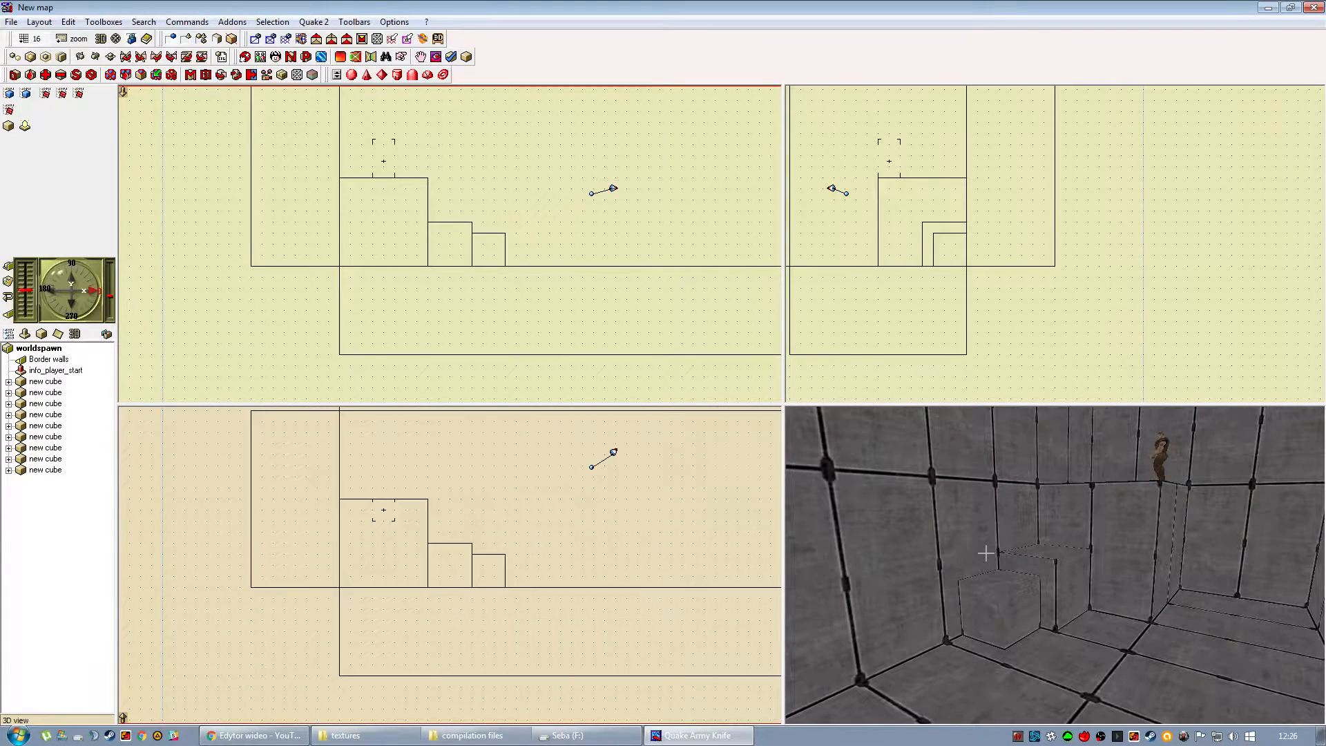
pyautogui.click(991, 589)
pyautogui.moveTo(998, 542); pyautogui.dragTo(1036, 568, button='right')
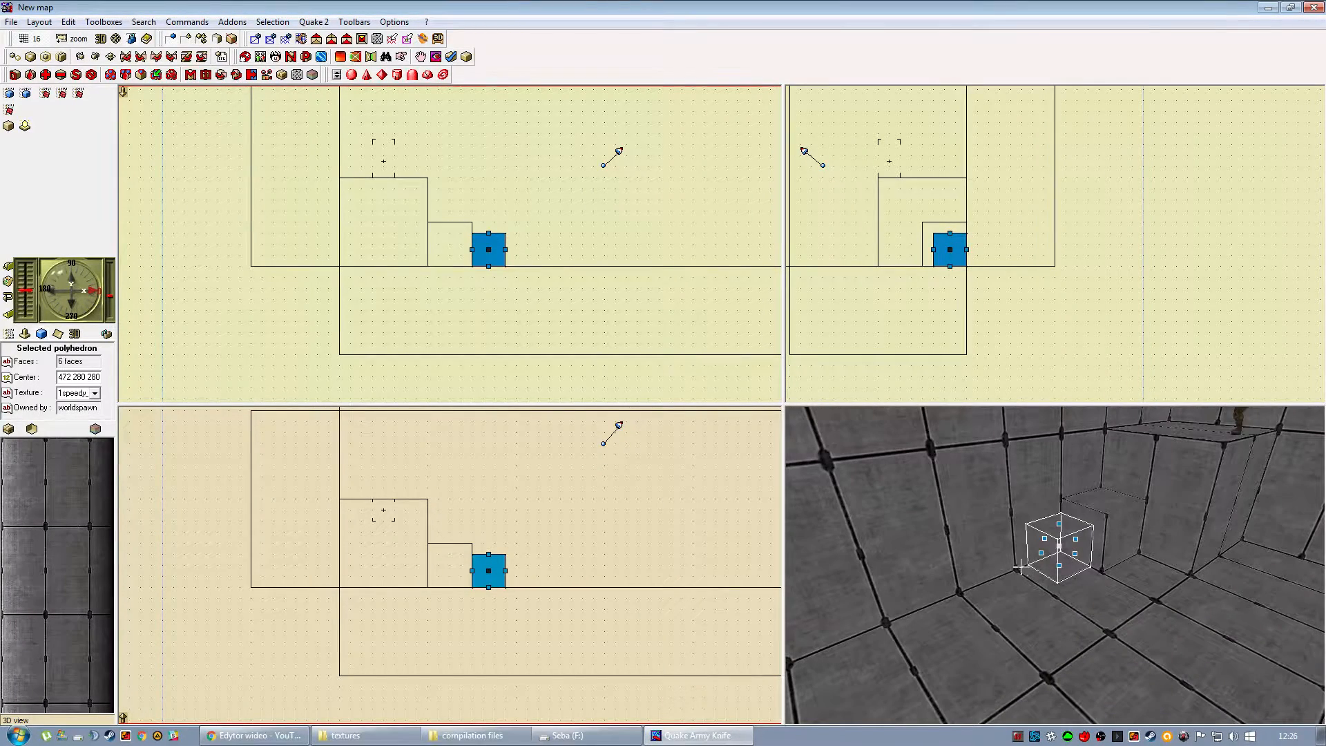
pyautogui.moveTo(488, 233); pyautogui.dragTo(494, 255)
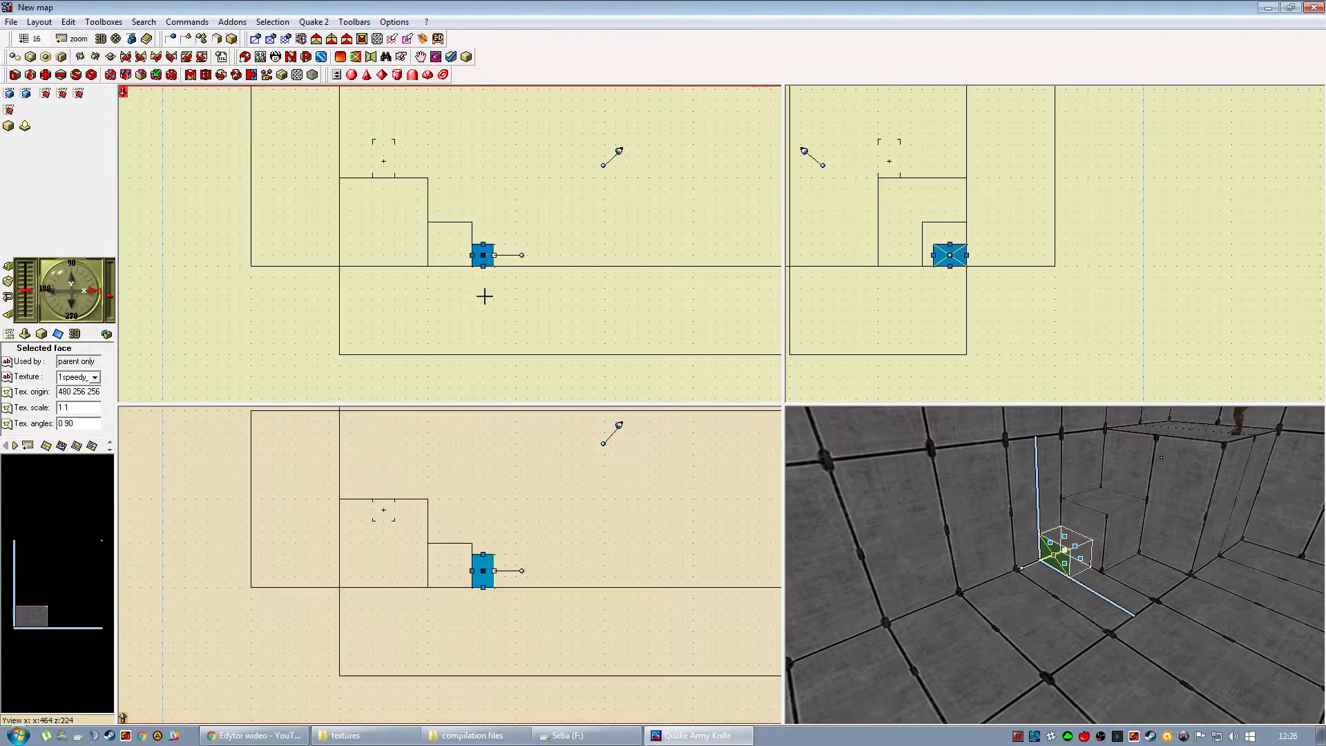
pyautogui.moveTo(482, 554); pyautogui.dragTo(482, 566)
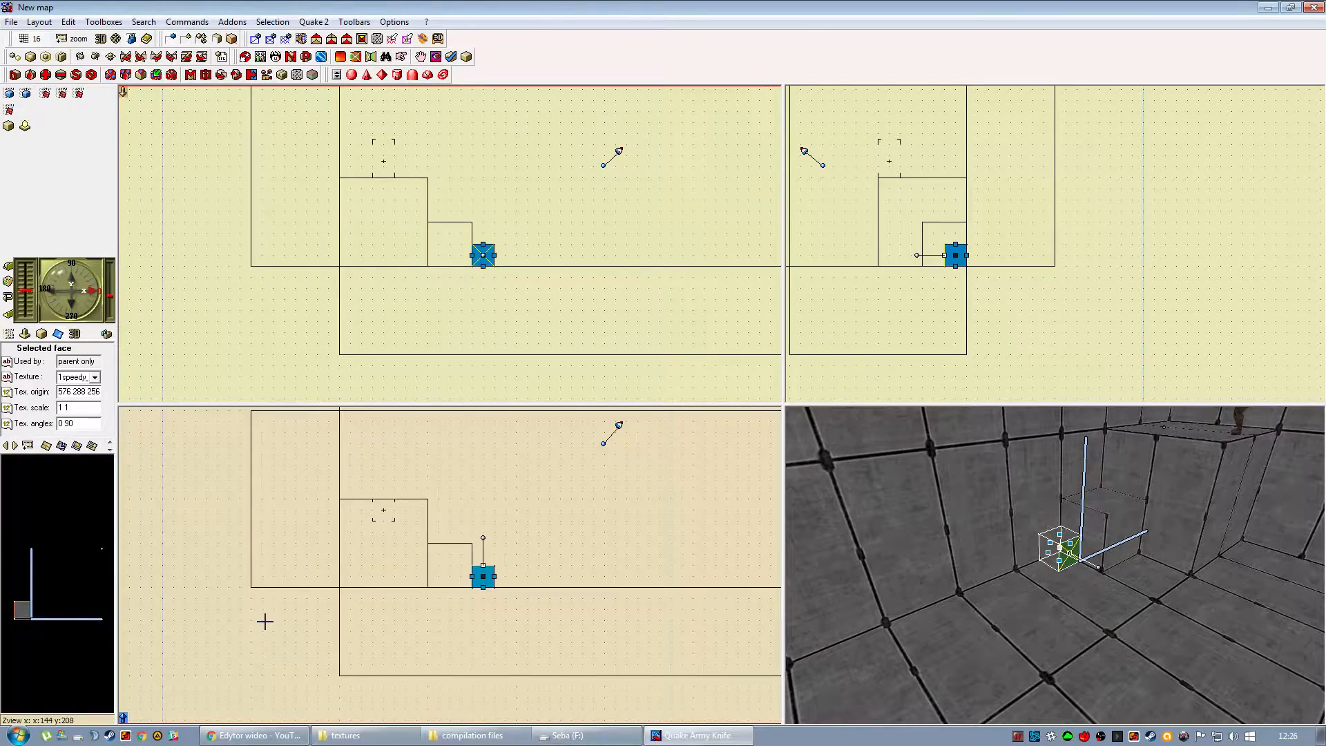
pyautogui.click(265, 622)
# Try out the rotation tools on the large corner cube centred at 320 320 320.
pyautogui.moveTo(1040, 516); pyautogui.dragTo(924, 523, button='right')
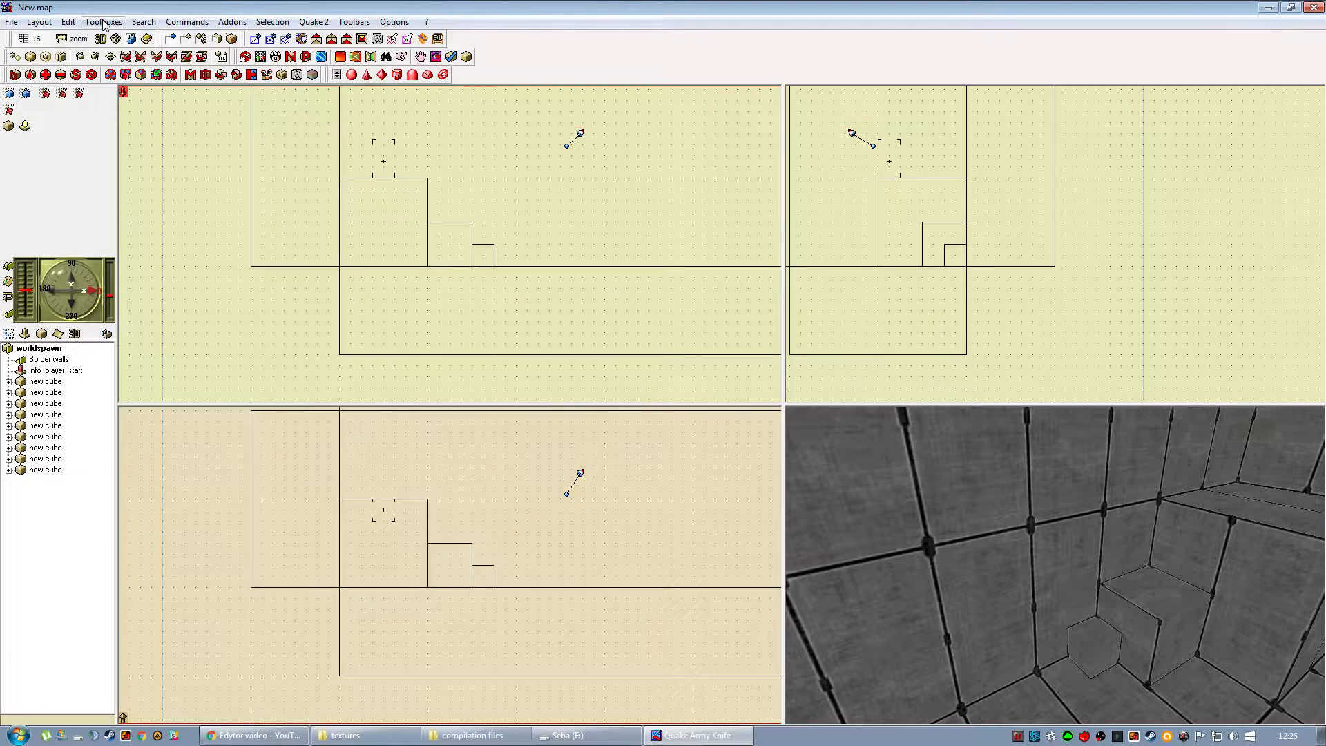
pyautogui.moveTo(266, 221); pyautogui.dragTo(268, 219)
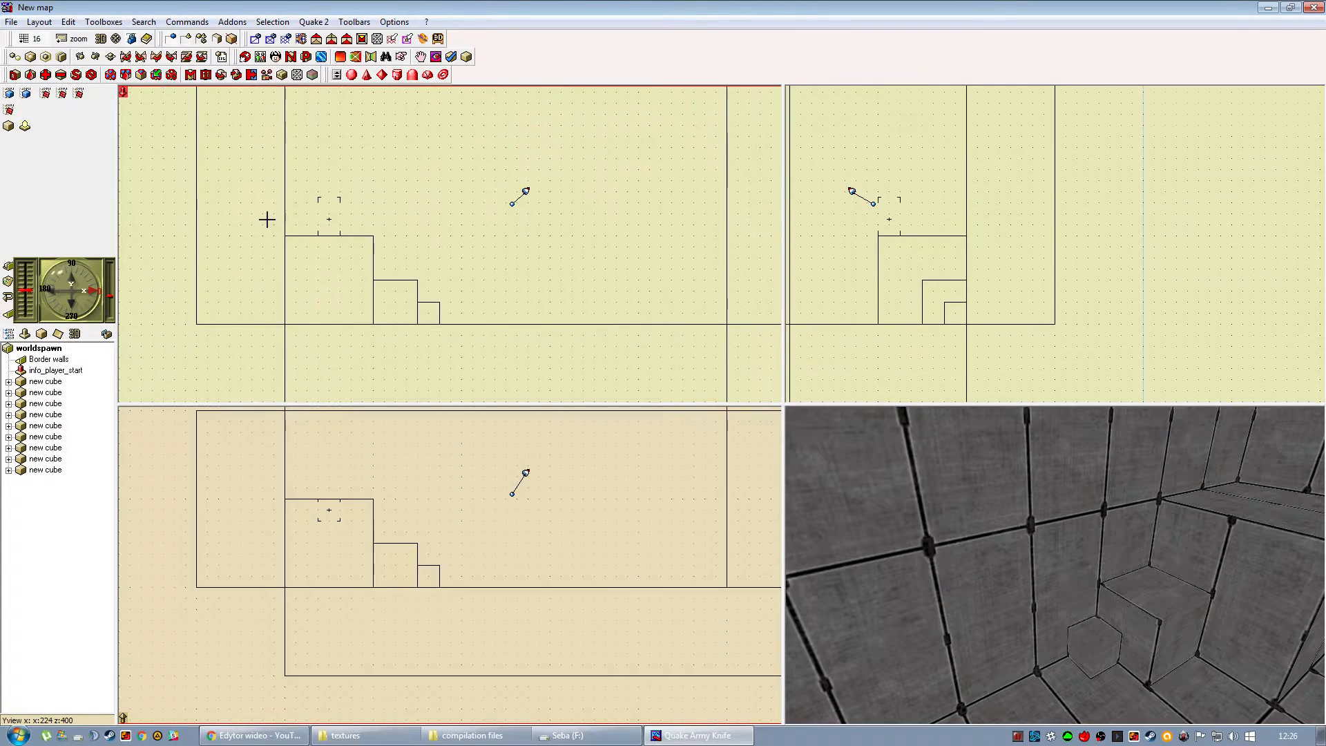
pyautogui.click(341, 254)
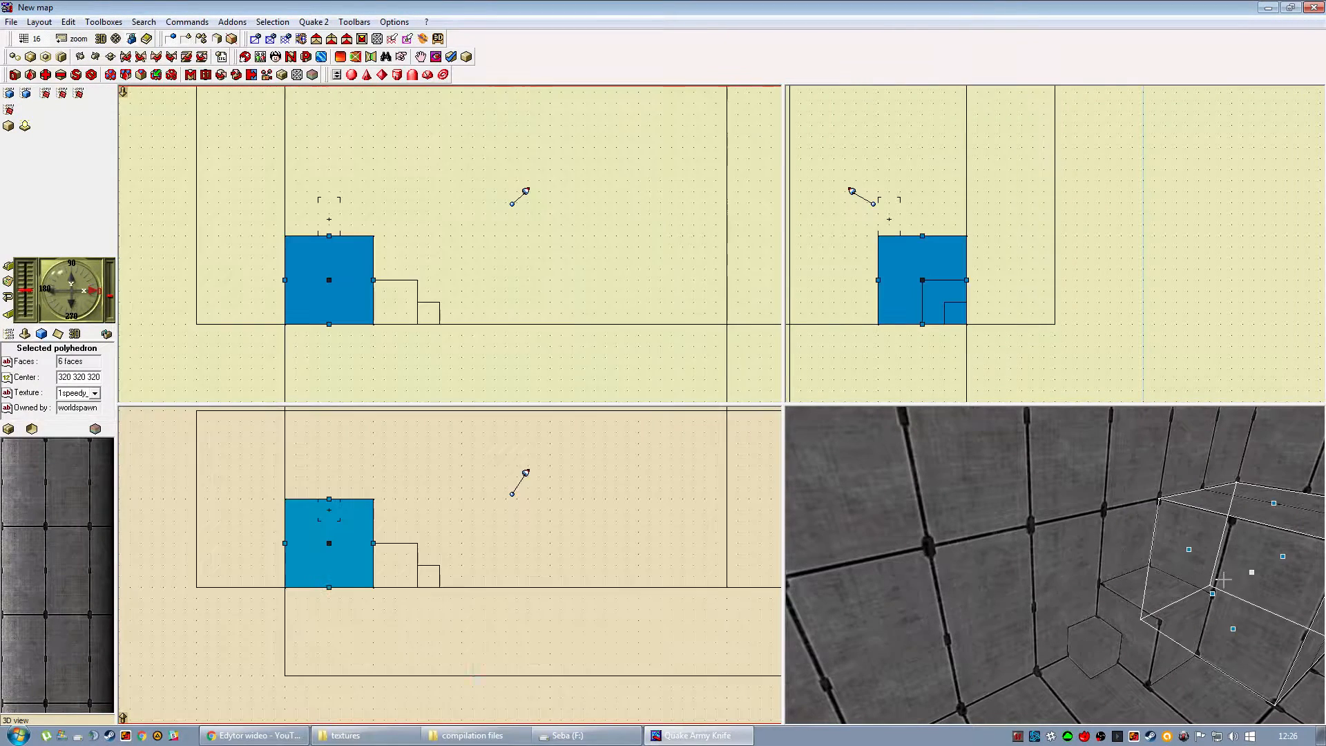
pyautogui.moveTo(1129, 575); pyautogui.dragTo(1080, 561)
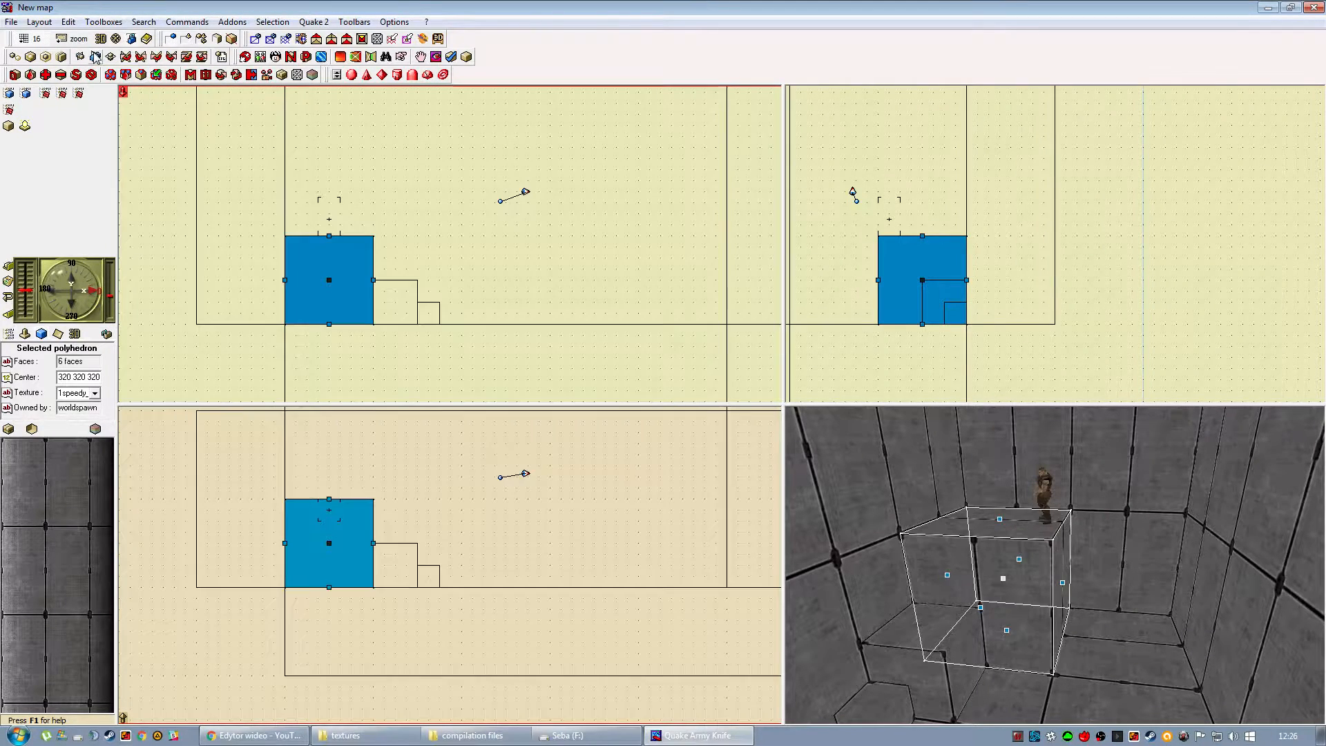
pyautogui.click(125, 58)
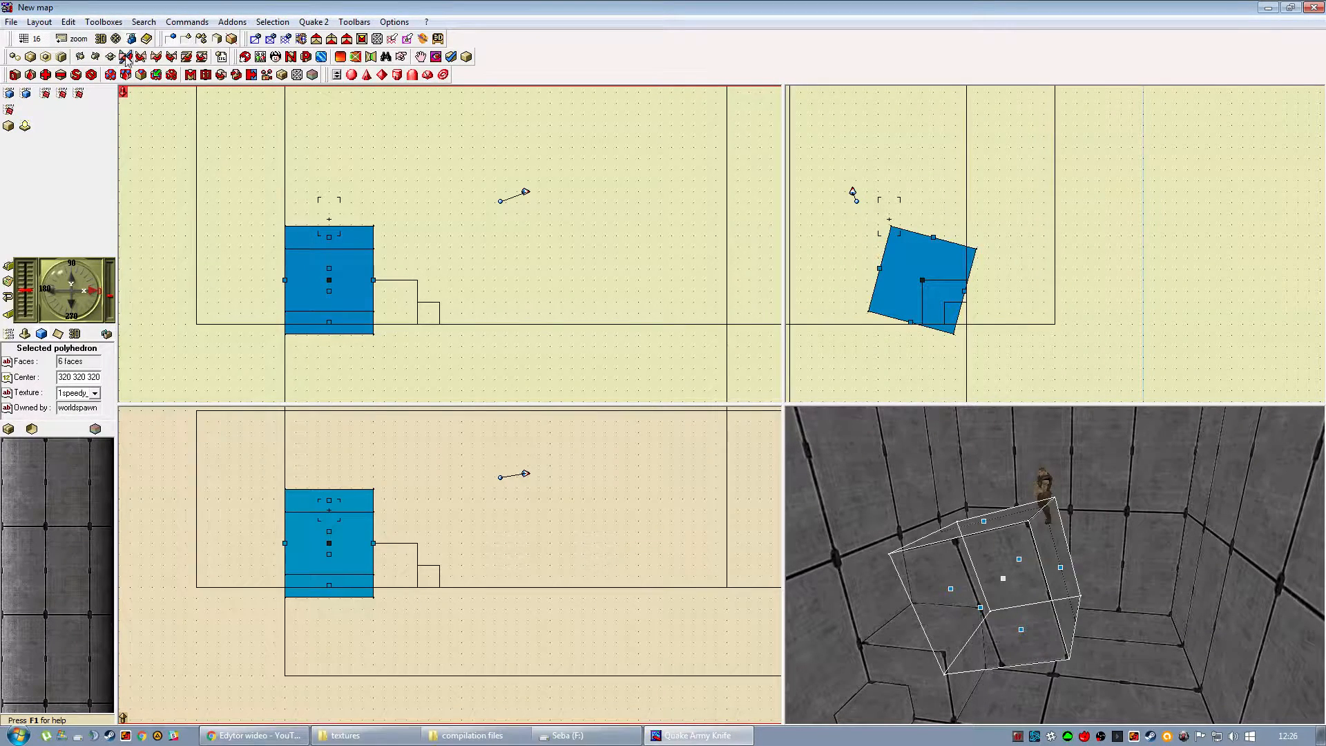
pyautogui.click(140, 58)
pyautogui.click(156, 57)
pyautogui.click(171, 57)
pyautogui.click(202, 57)
pyautogui.click(201, 57)
pyautogui.click(155, 542)
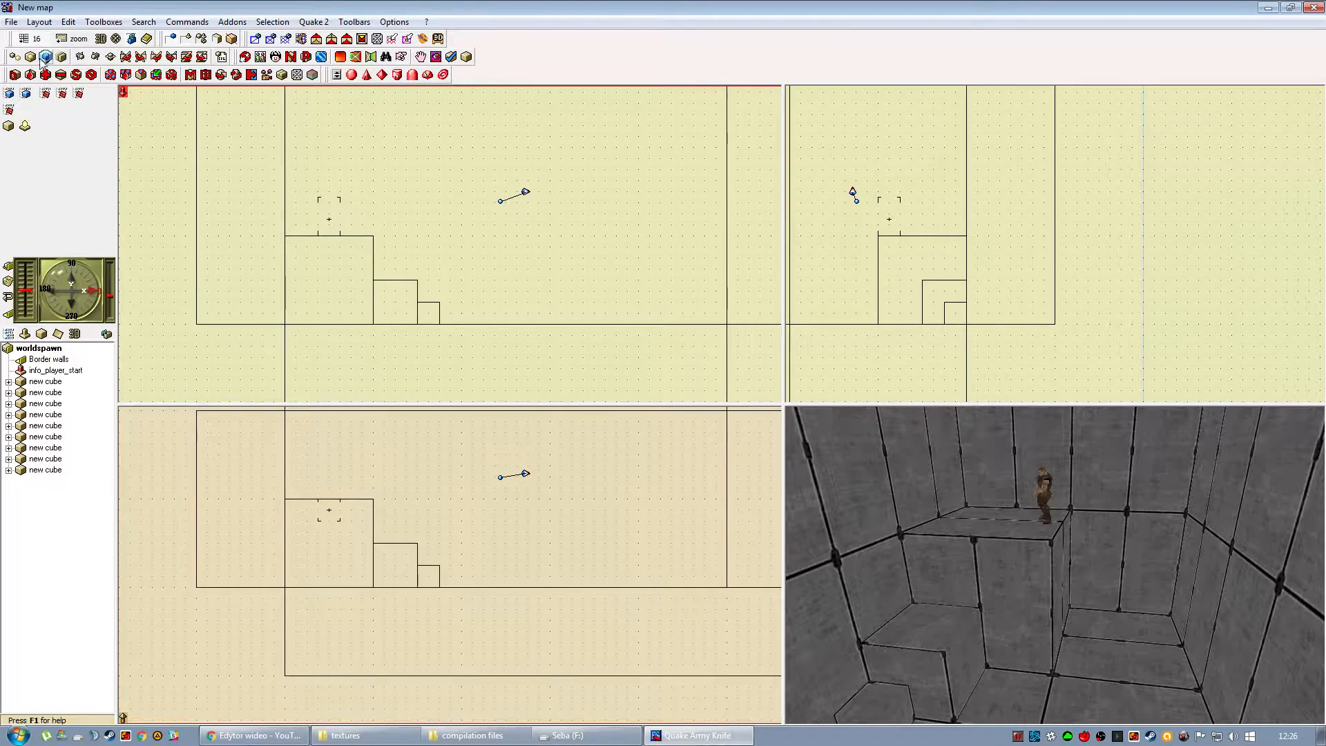
# Scale down the large corner cube repeatedly and move it into the open room, centred at 576 320 320.
pyautogui.click(340, 291)
pyautogui.click(46, 57)
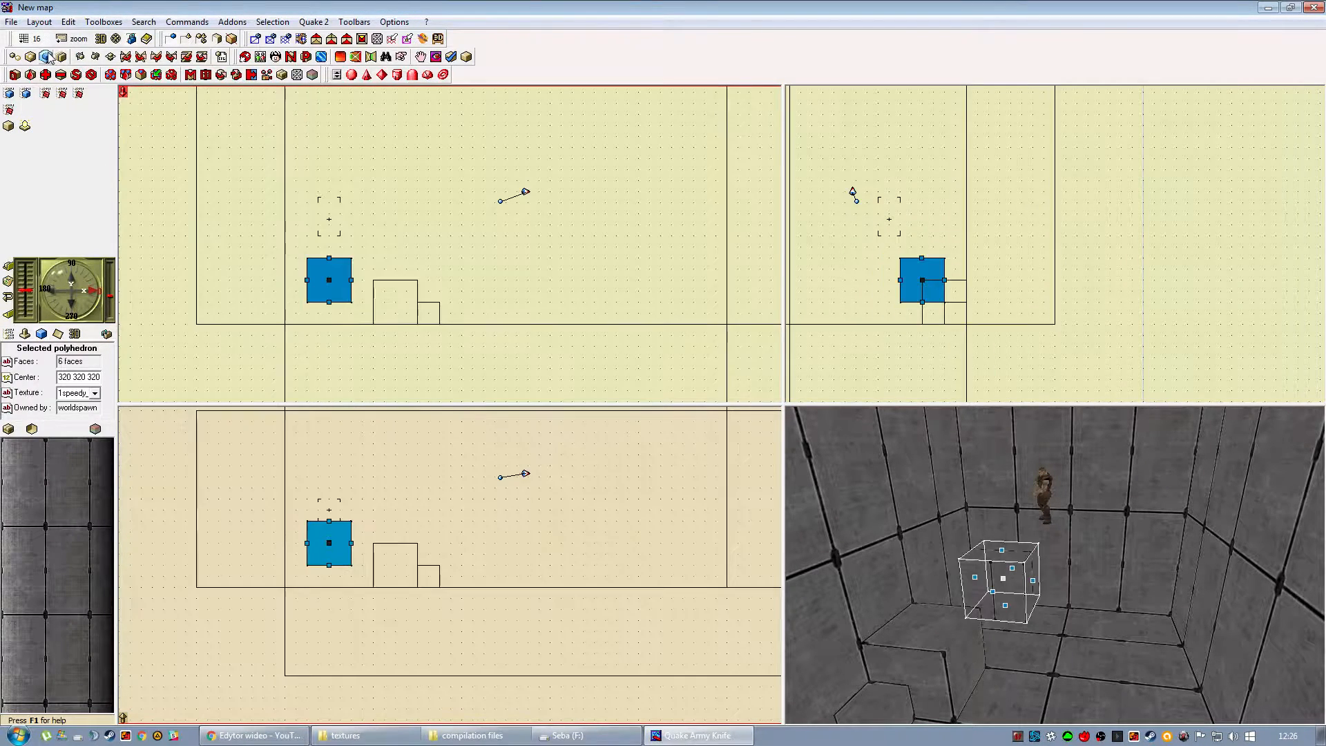
pyautogui.moveTo(332, 280); pyautogui.dragTo(431, 315)
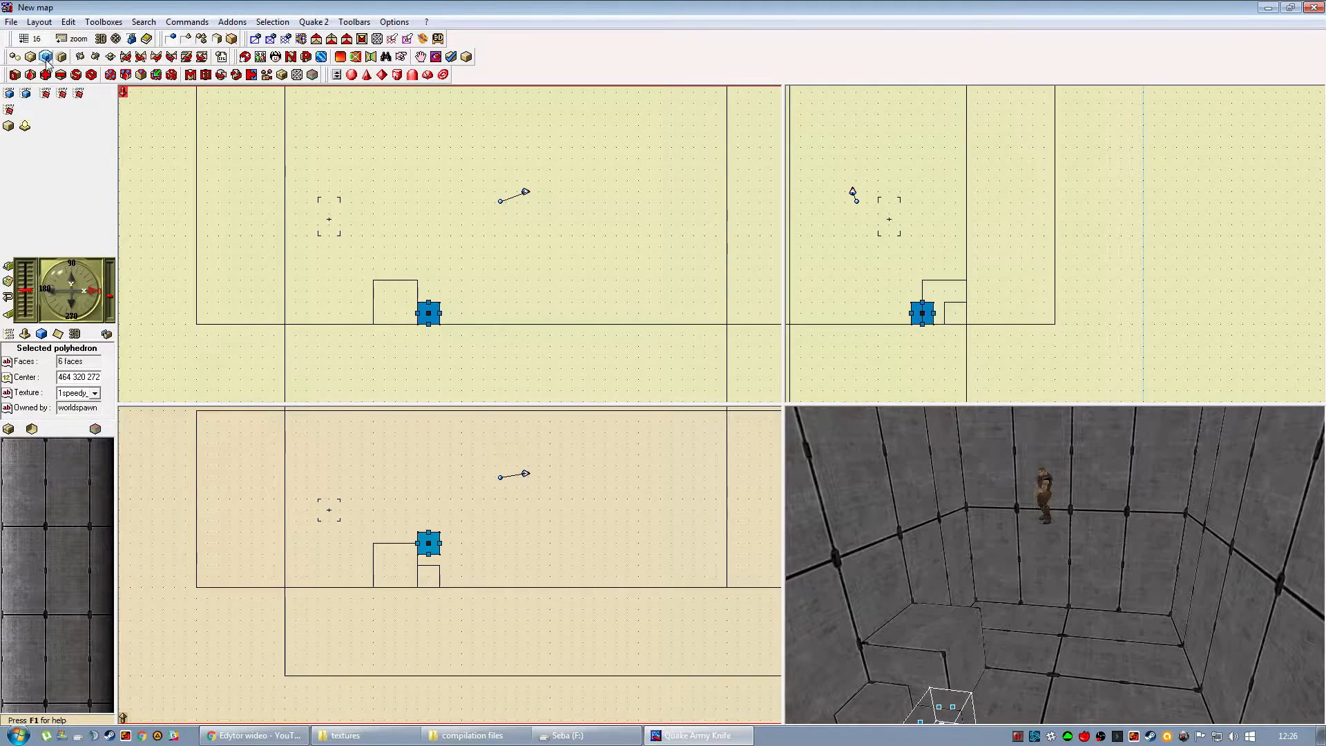
pyautogui.moveTo(428, 313); pyautogui.dragTo(506, 280)
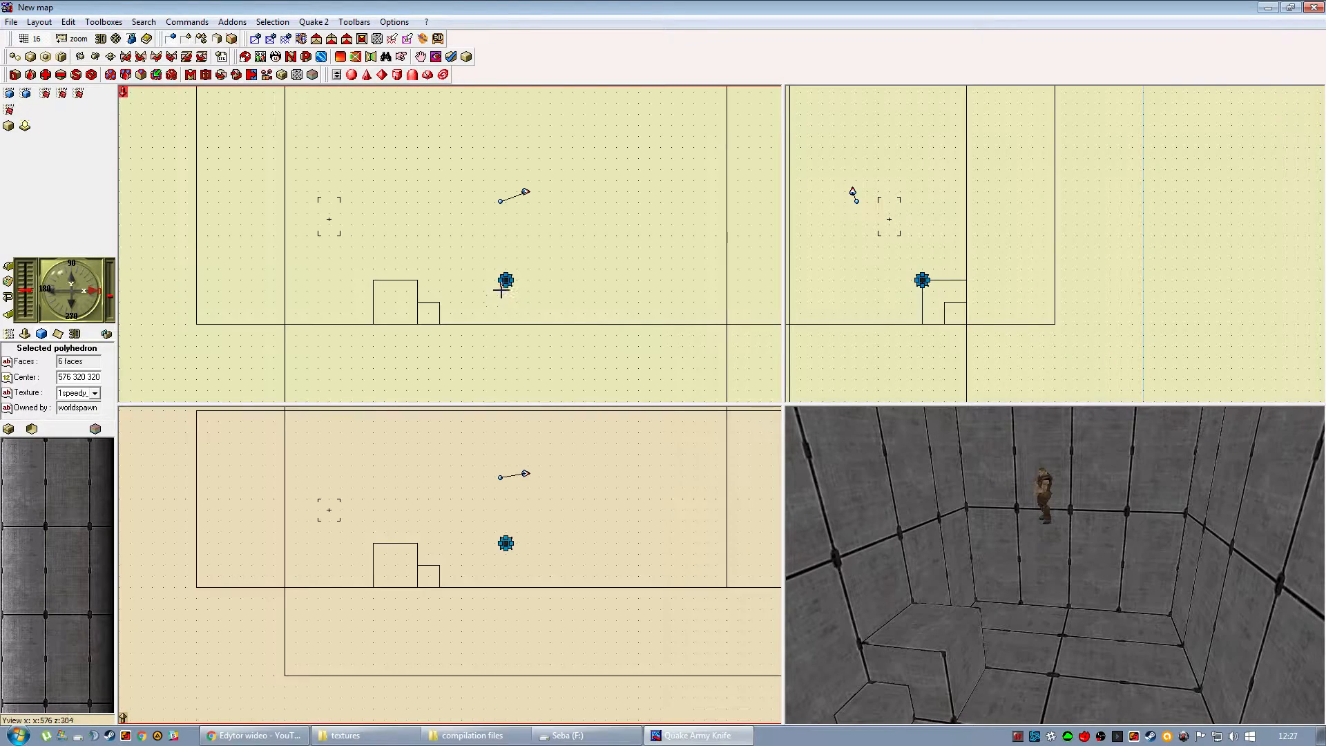
pyautogui.moveTo(926, 591); pyautogui.dragTo(1089, 589)
pyautogui.moveTo(1089, 590); pyautogui.dragTo(1080, 563, button='right')
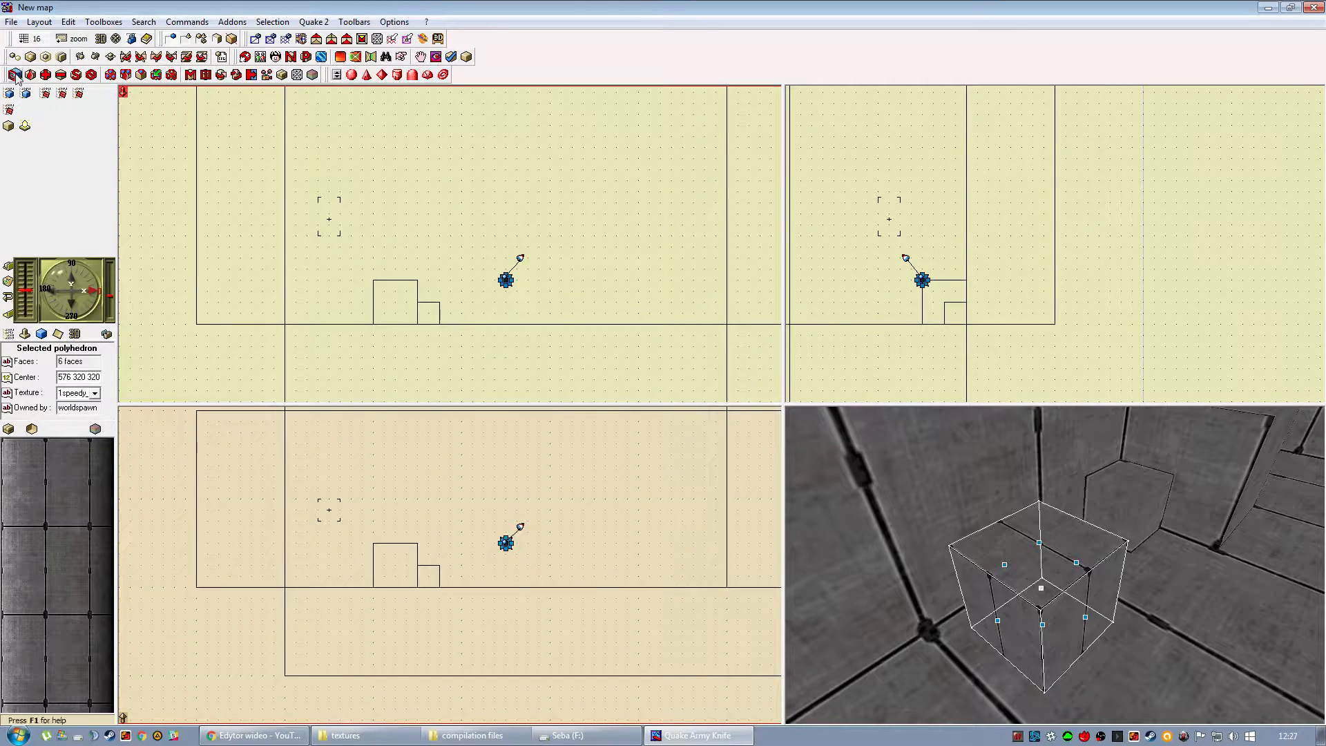
pyautogui.click(26, 95)
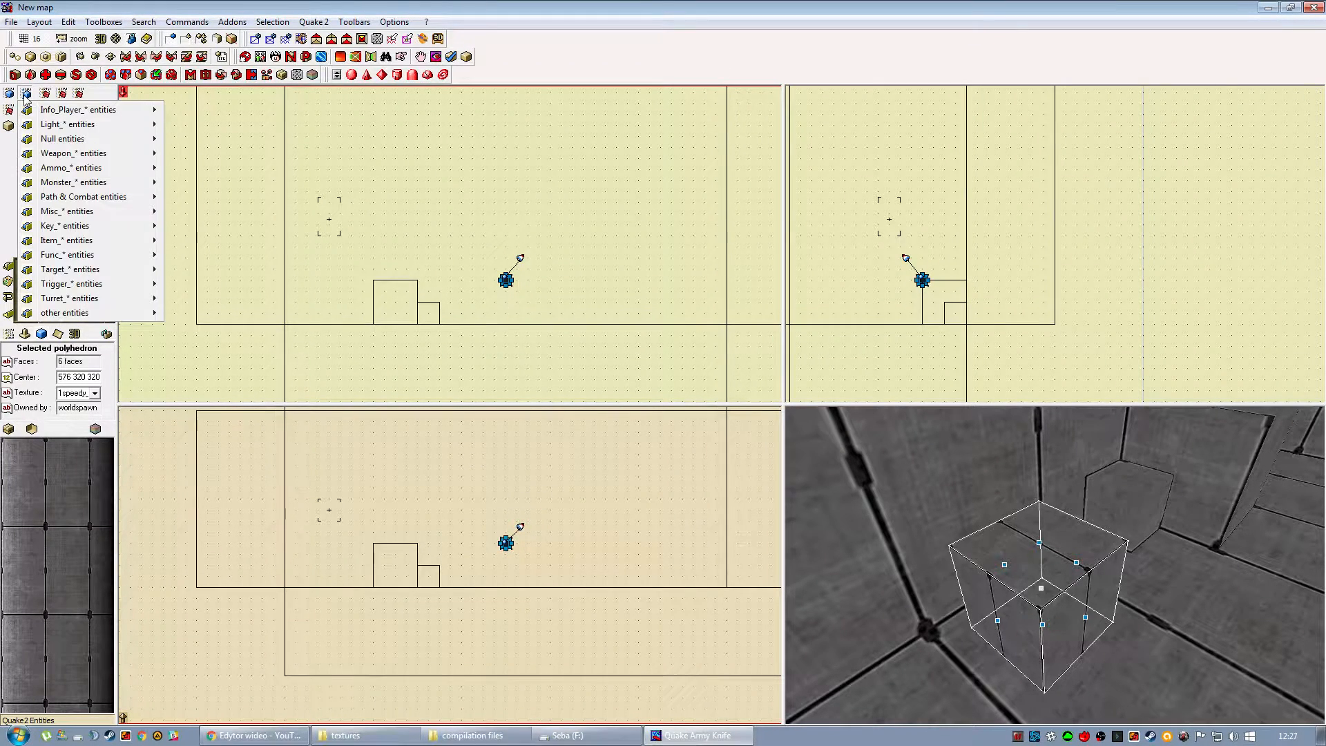
pyautogui.click(566, 21)
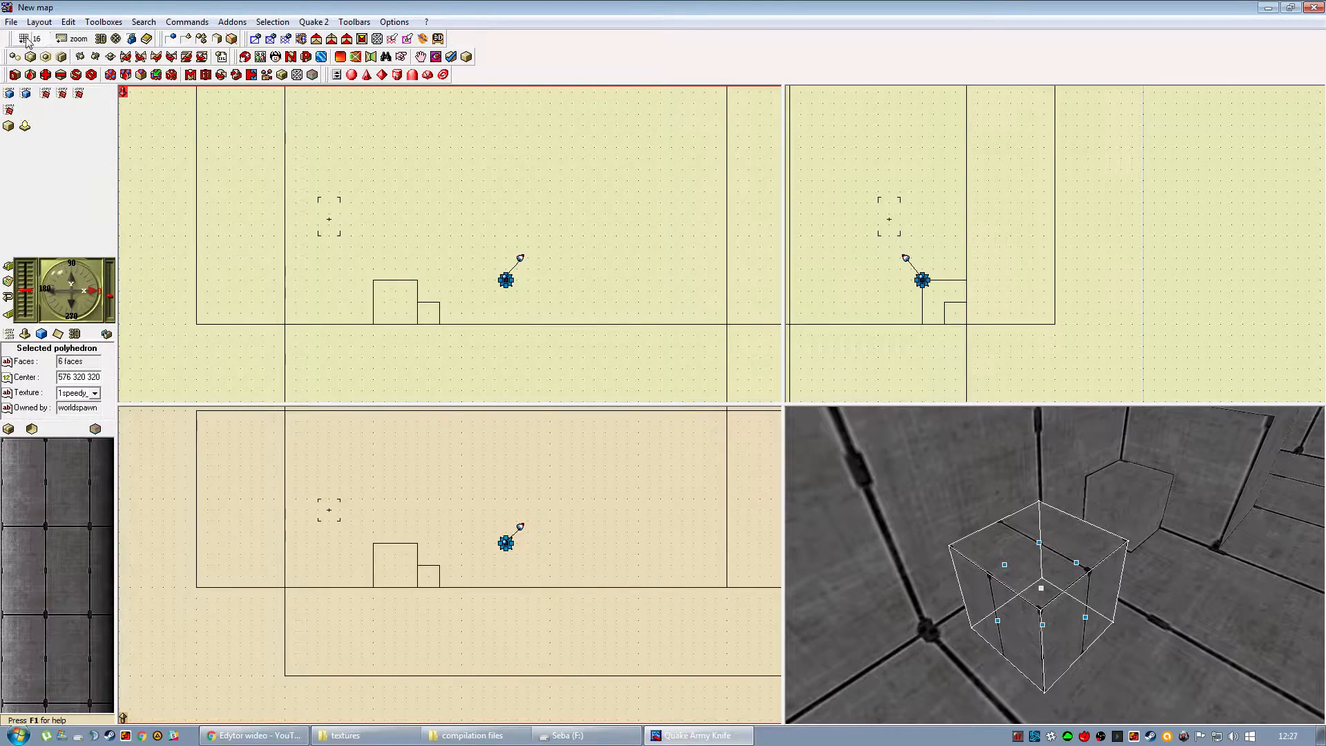
pyautogui.click(62, 39)
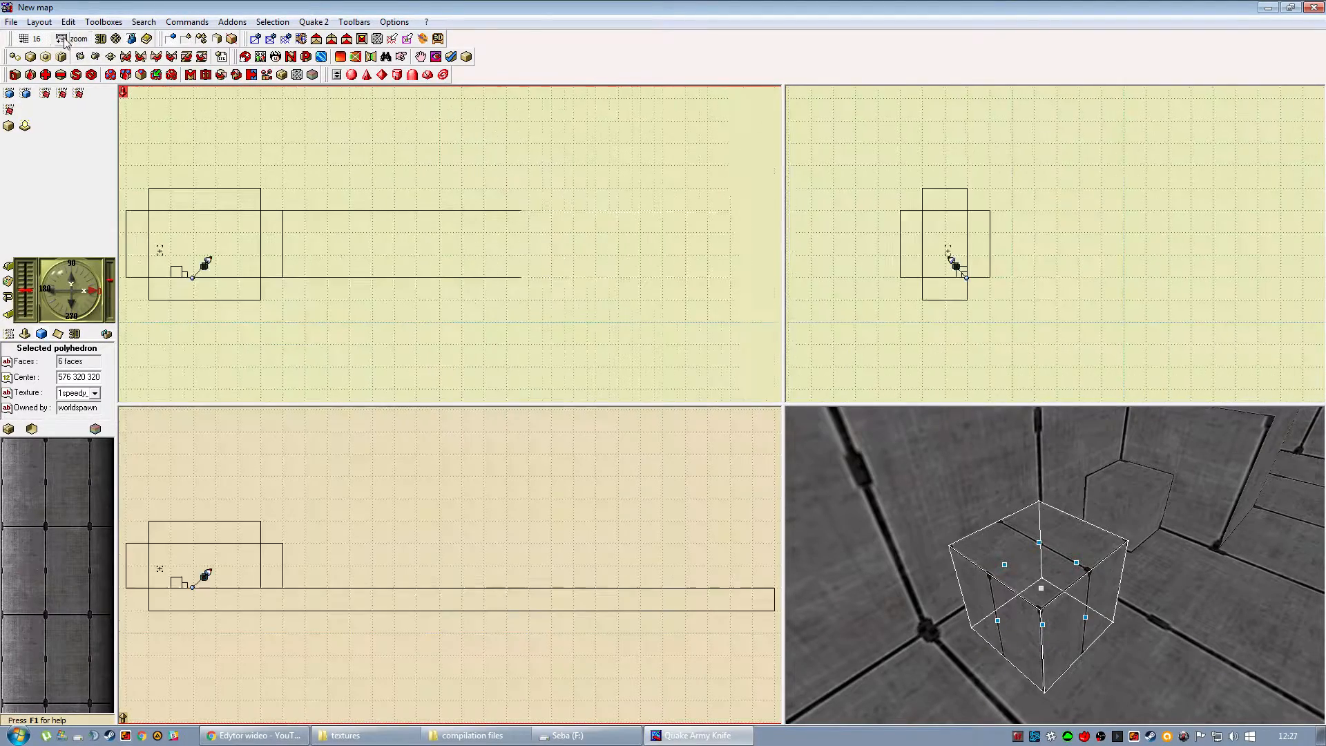
pyautogui.click(77, 39)
pyautogui.click(90, 131)
pyautogui.moveTo(390, 179); pyautogui.dragTo(337, 234, button='right')
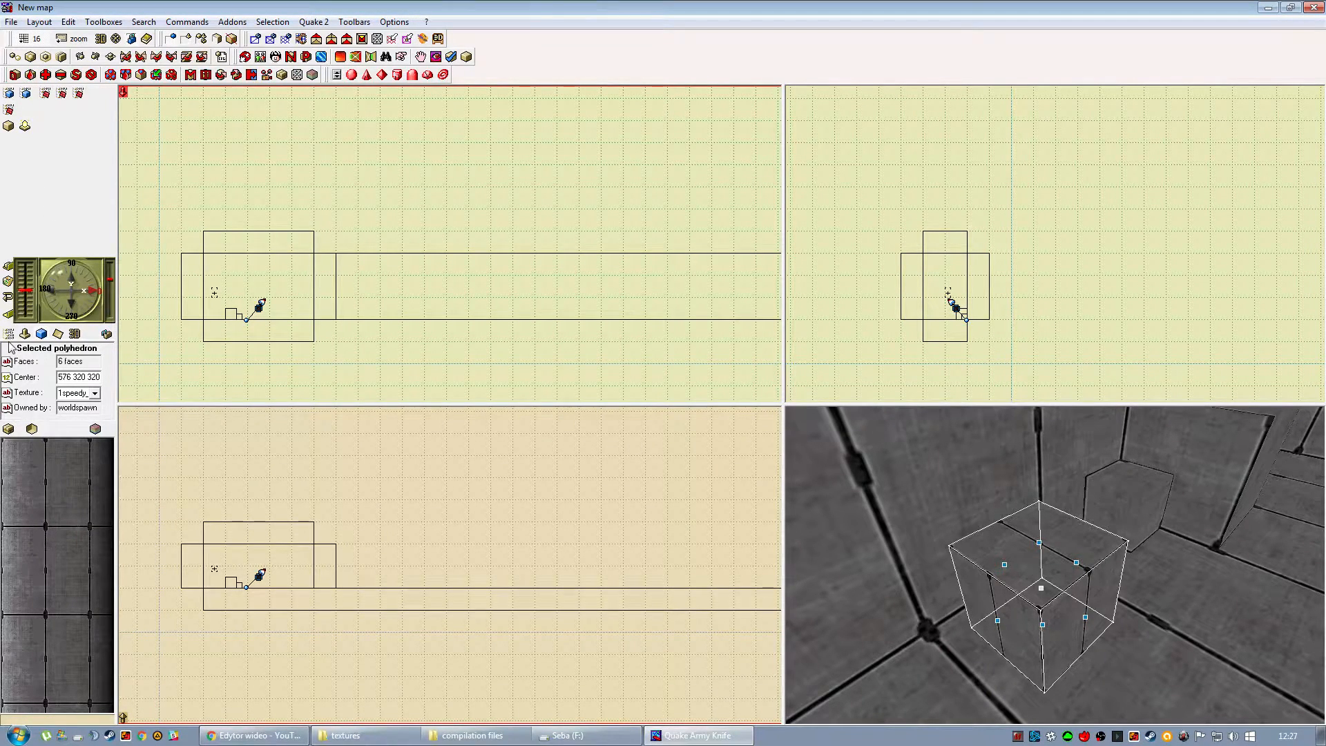
pyautogui.click(189, 346)
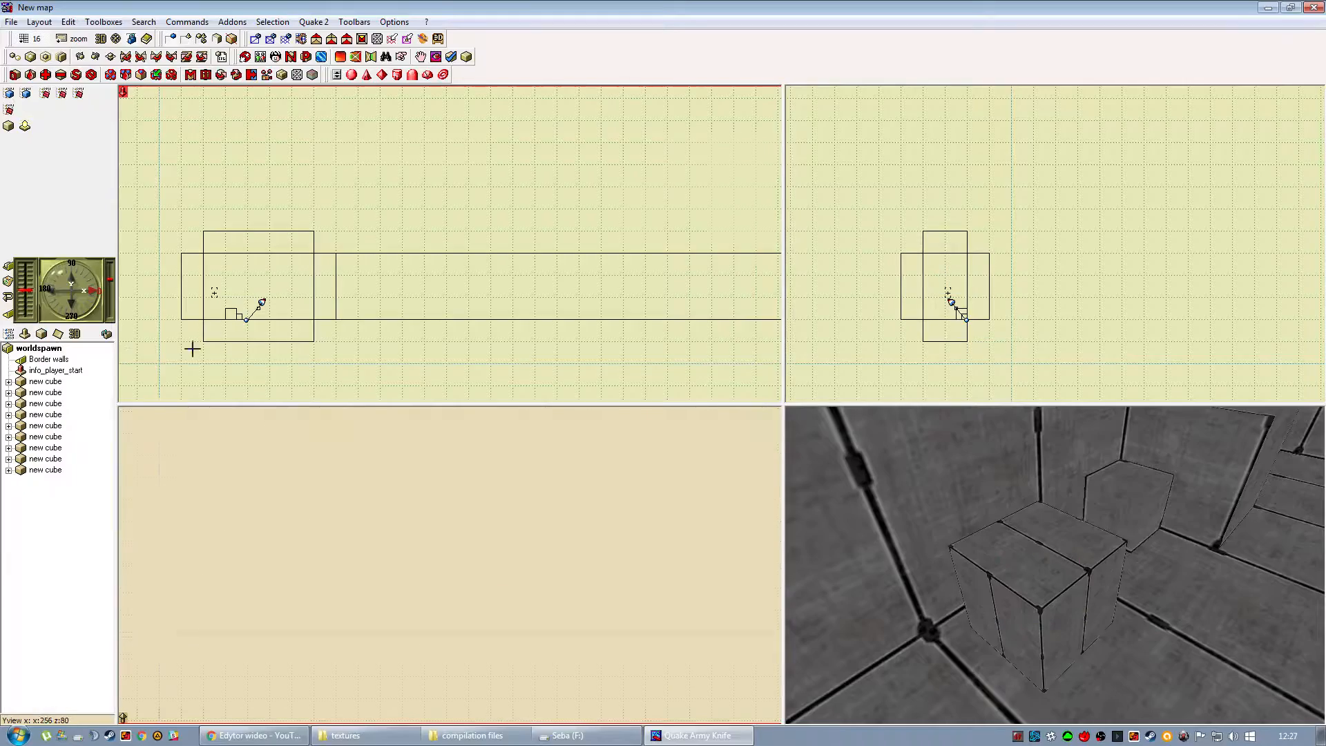
# Select the worldspawn entity and open its list of specifics and args.
pyautogui.click(35, 350)
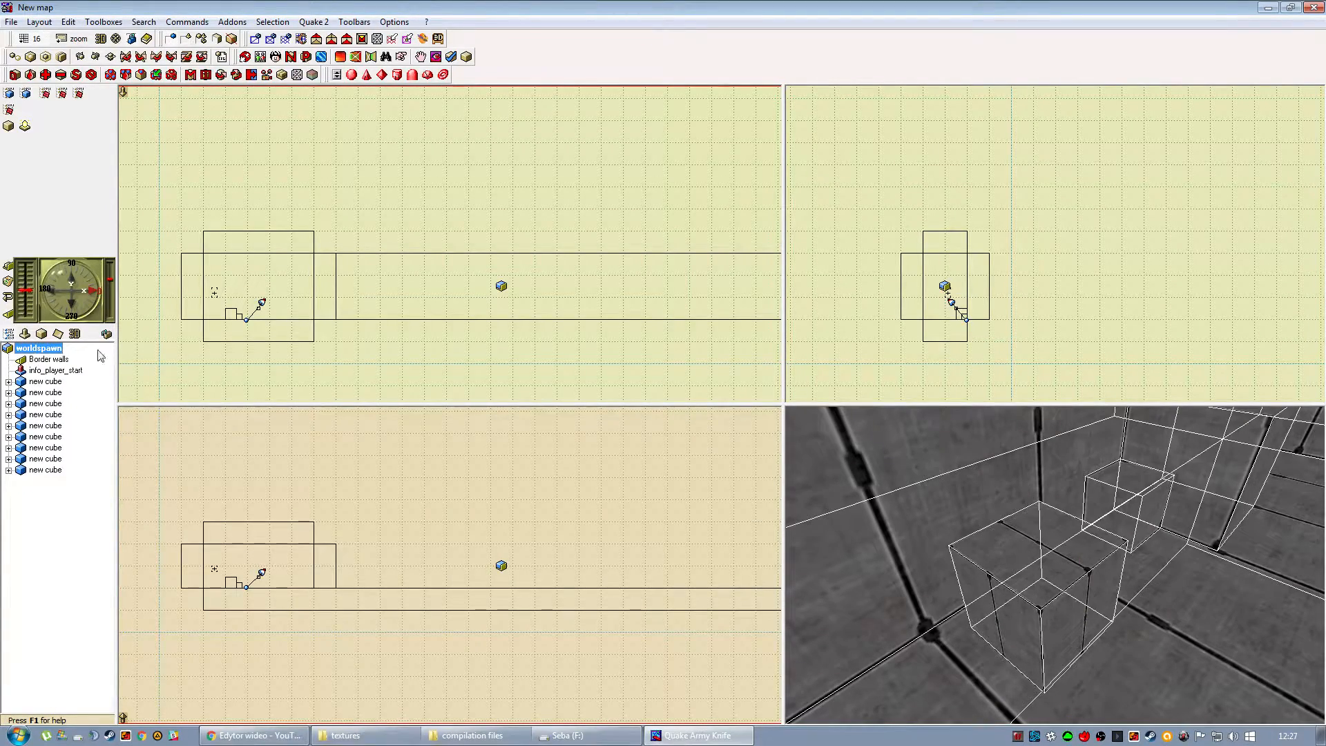
pyautogui.click(220, 356)
pyautogui.moveTo(190, 358); pyautogui.dragTo(330, 341)
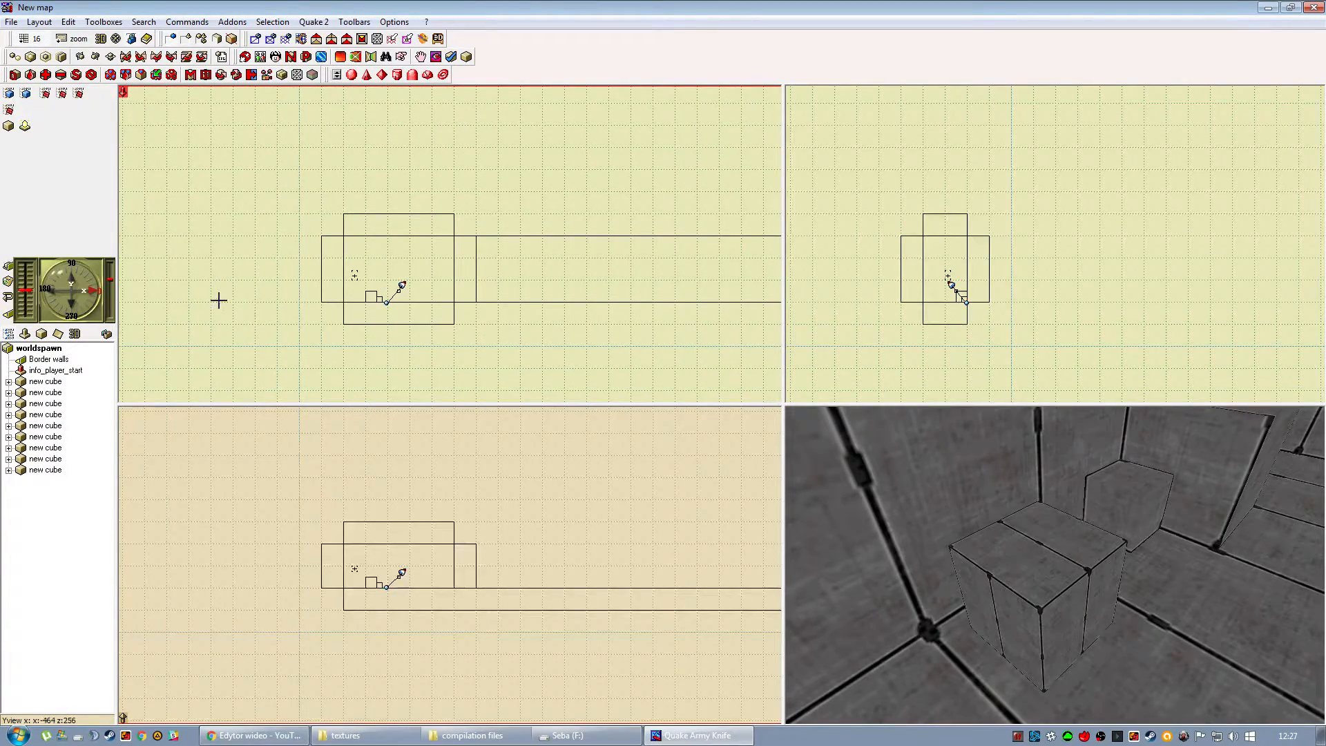
pyautogui.click(39, 348)
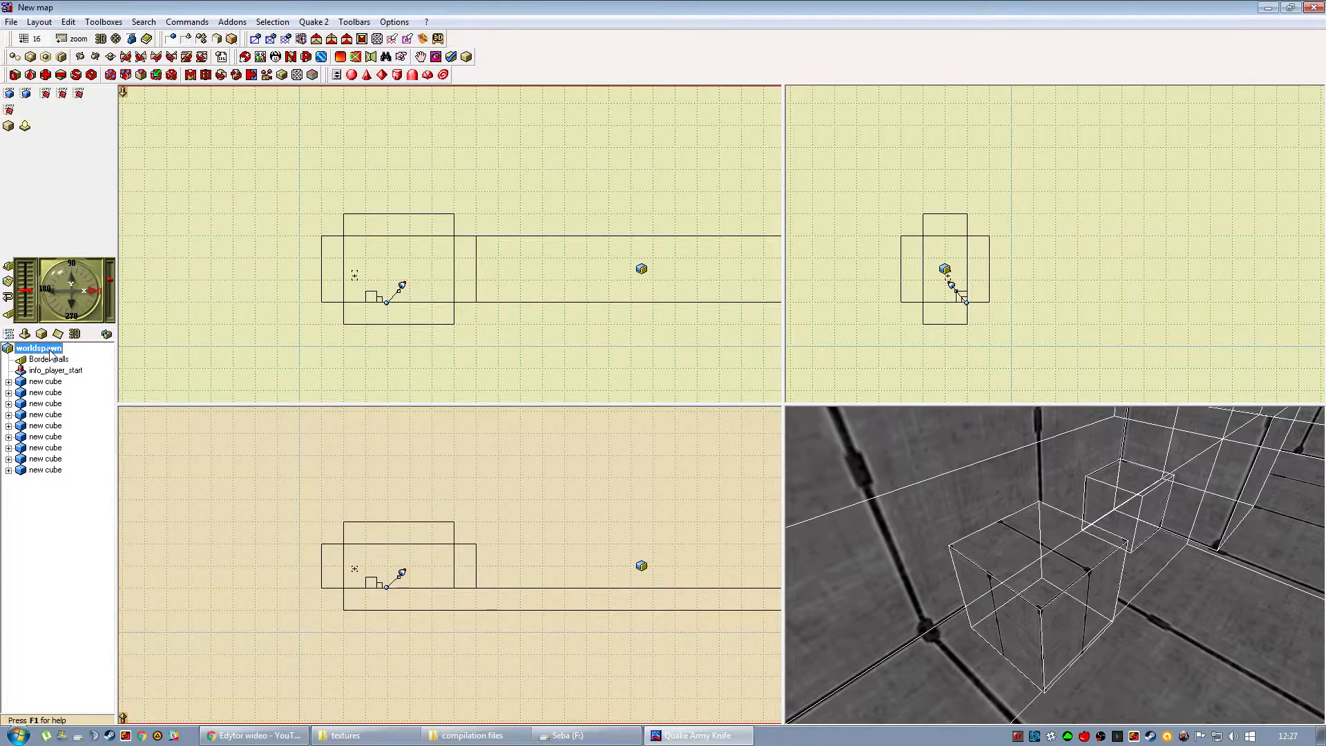
pyautogui.doubleClick(50, 352)
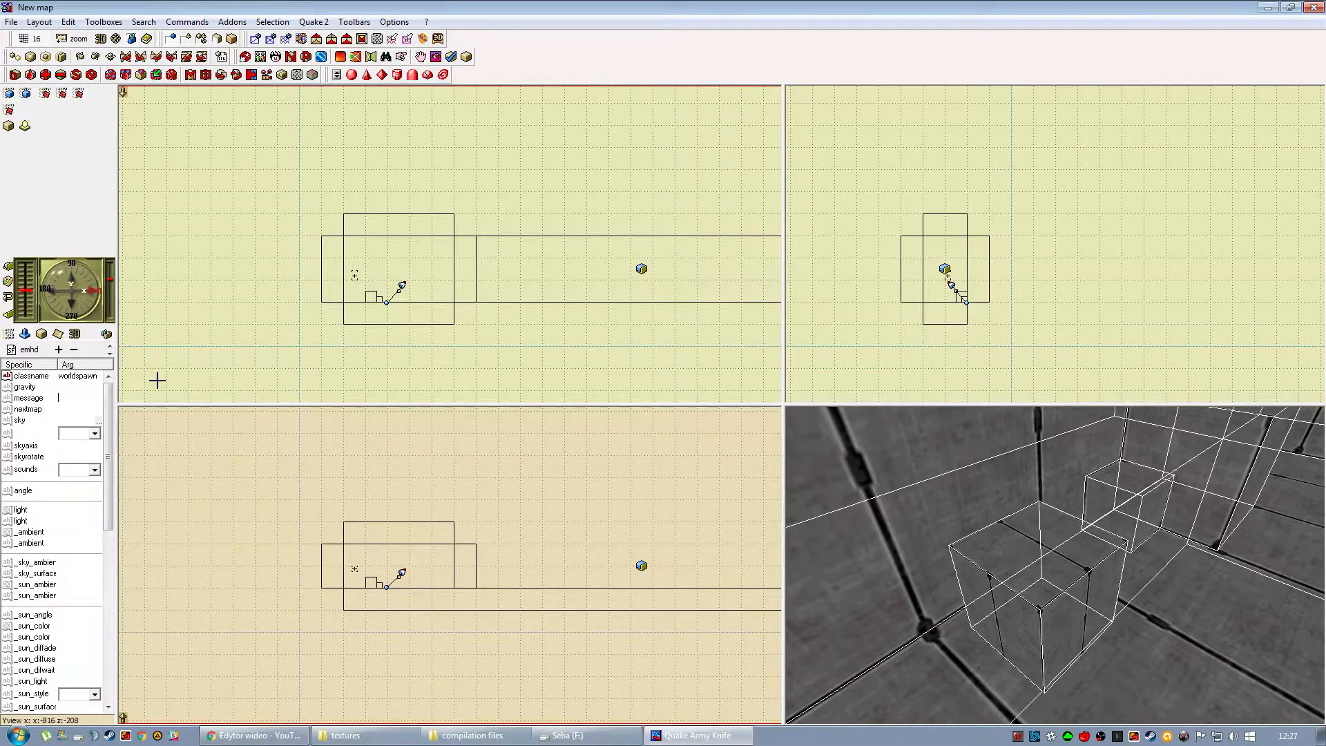
# Browse for a worldspawn sky image through compilation files on drive F to the jump folder's env subfolder.
pyautogui.click(99, 423)
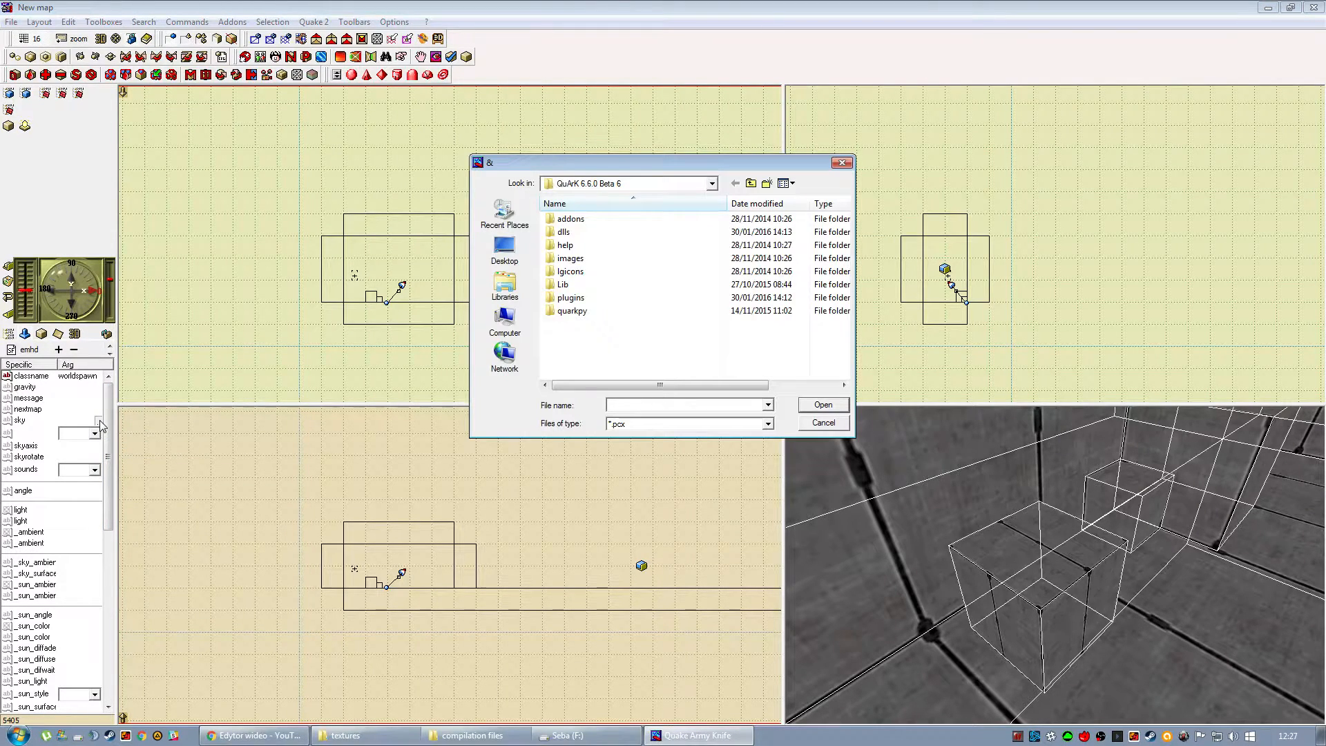
pyautogui.click(505, 322)
pyautogui.click(605, 274)
pyautogui.doubleClick(605, 275)
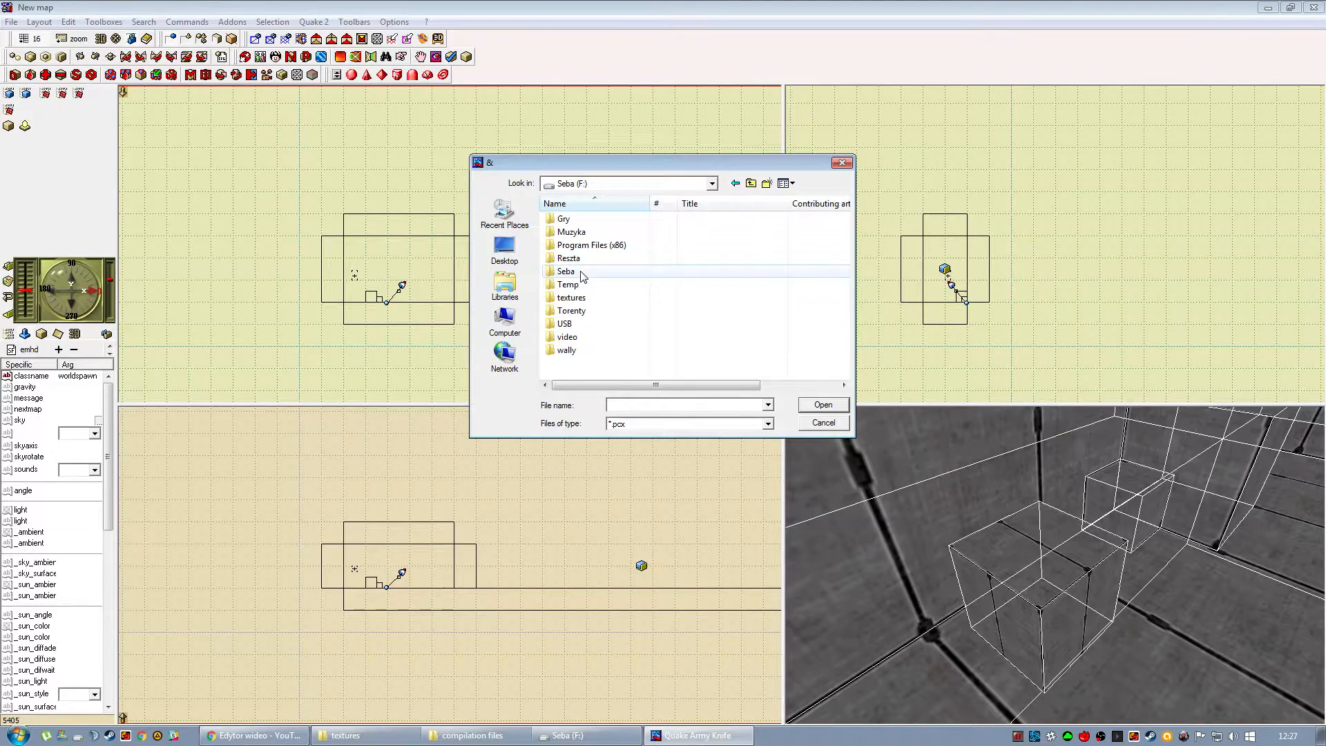
pyautogui.doubleClick(567, 272)
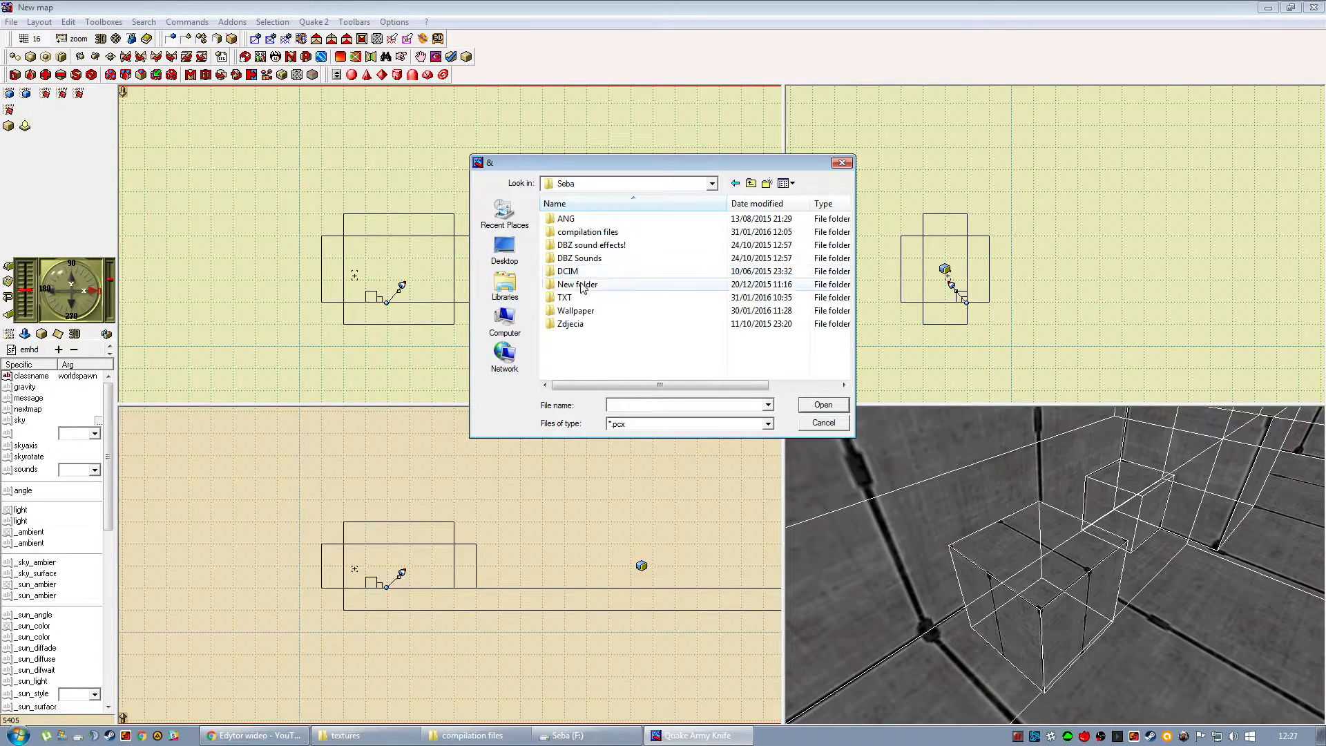
pyautogui.doubleClick(588, 233)
pyautogui.doubleClick(568, 219)
pyautogui.doubleClick(577, 221)
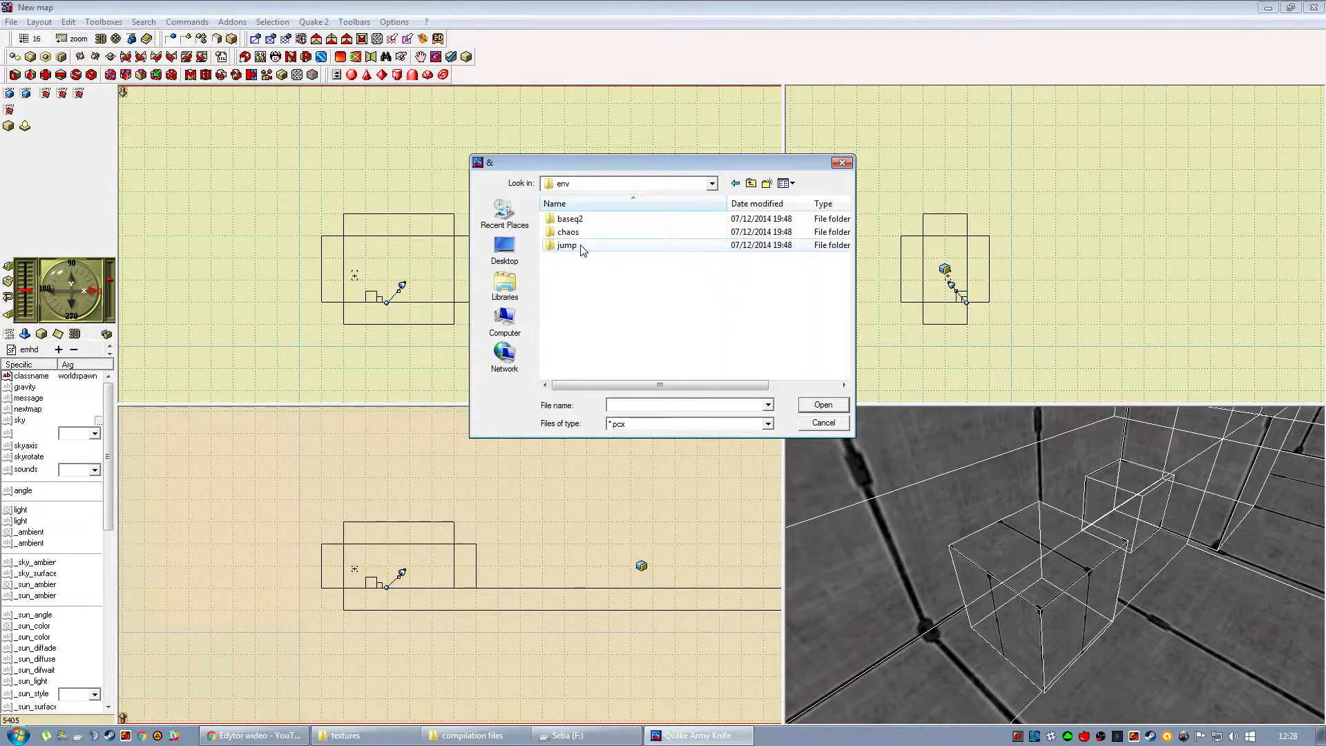
pyautogui.doubleClick(567, 245)
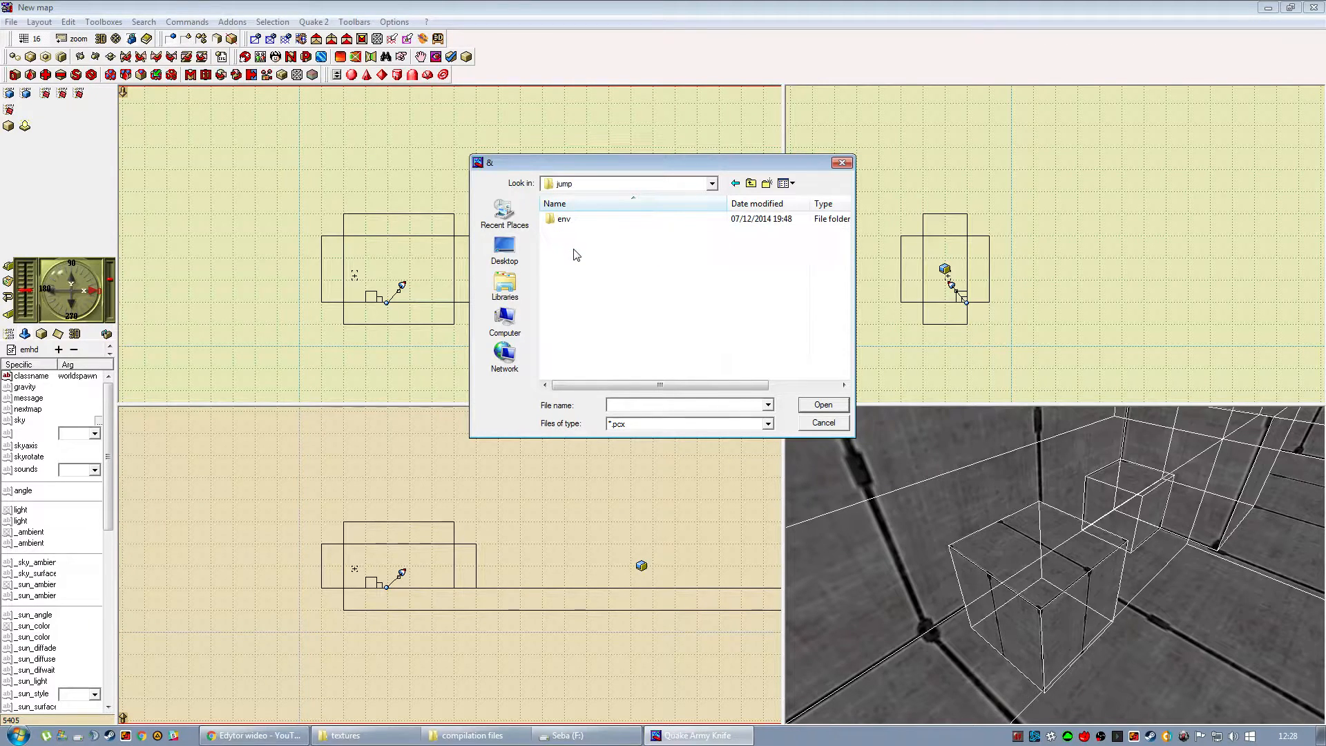
pyautogui.doubleClick(564, 219)
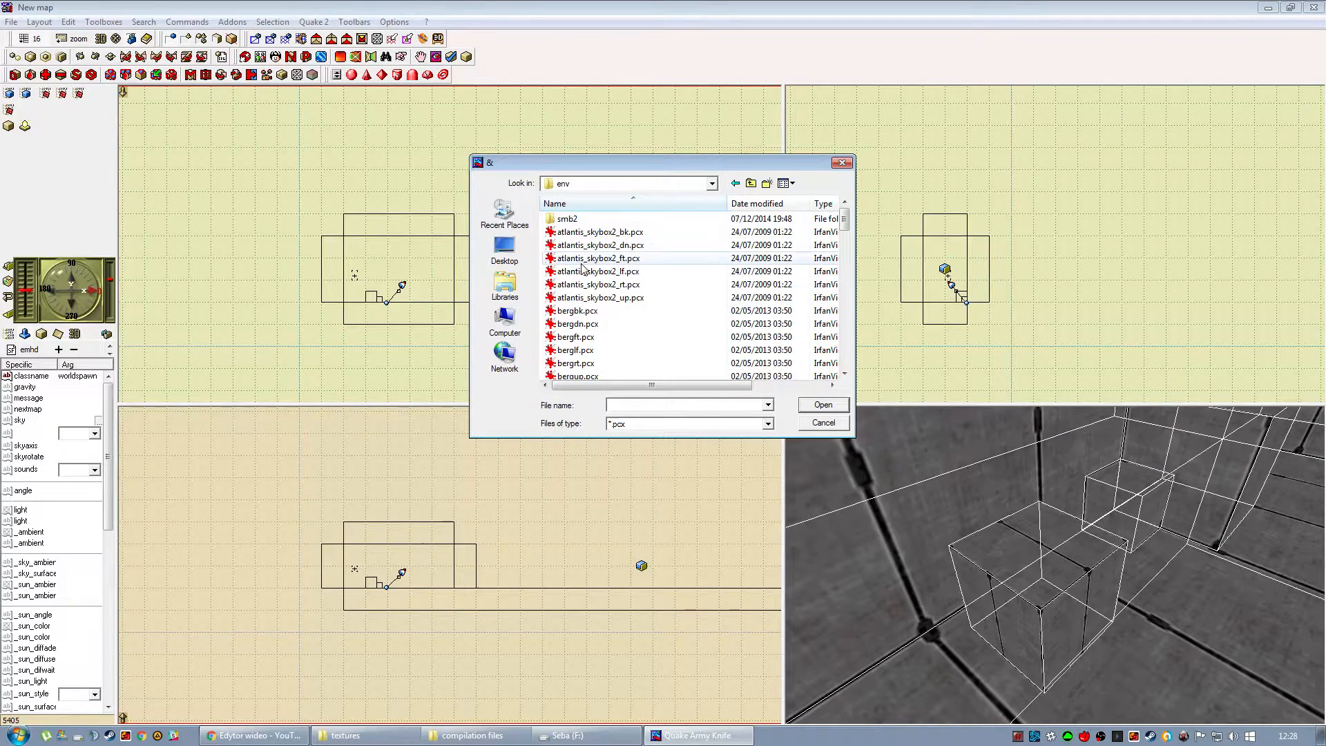
# Look through the skybox images and select atlantis_skybox2_bk.pcx.
pyautogui.click(581, 263)
pyautogui.click(587, 233)
pyautogui.click(592, 333)
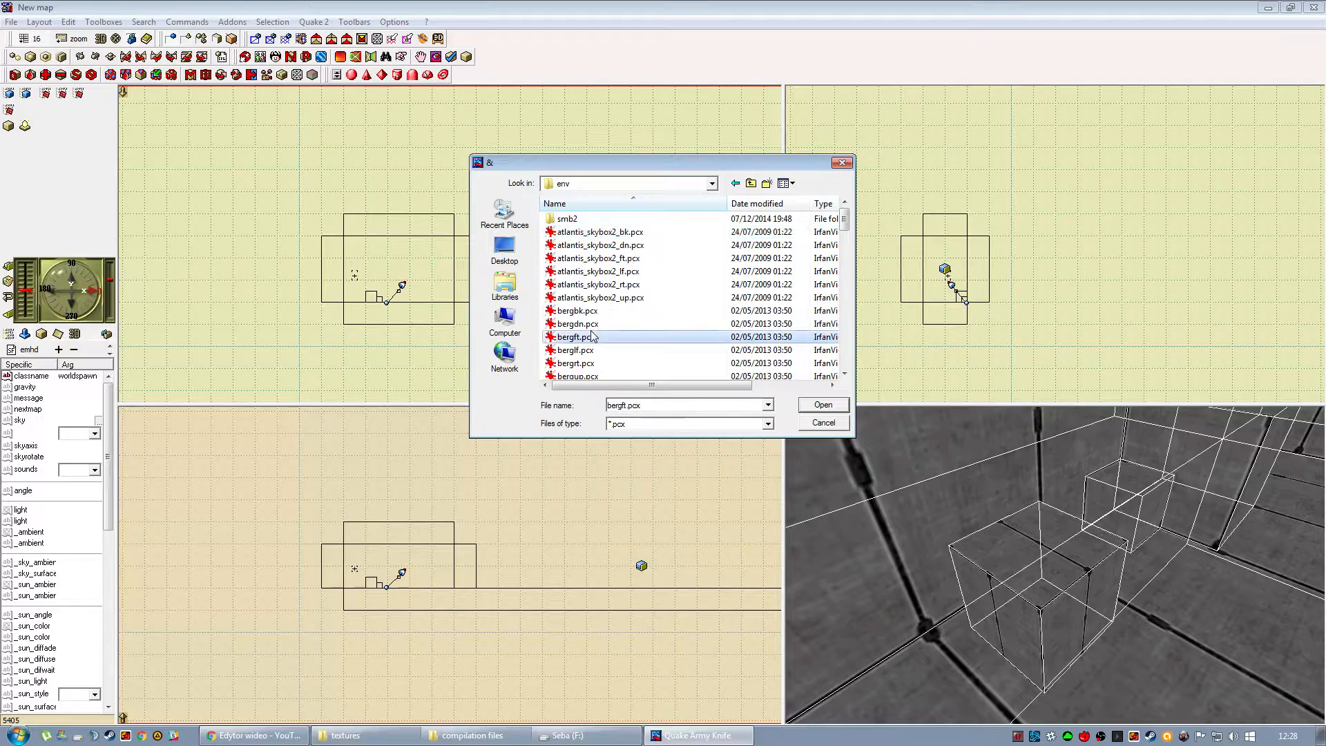
pyautogui.scroll(-6, 594, 324)
pyautogui.scroll(6, 598, 298)
pyautogui.click(592, 232)
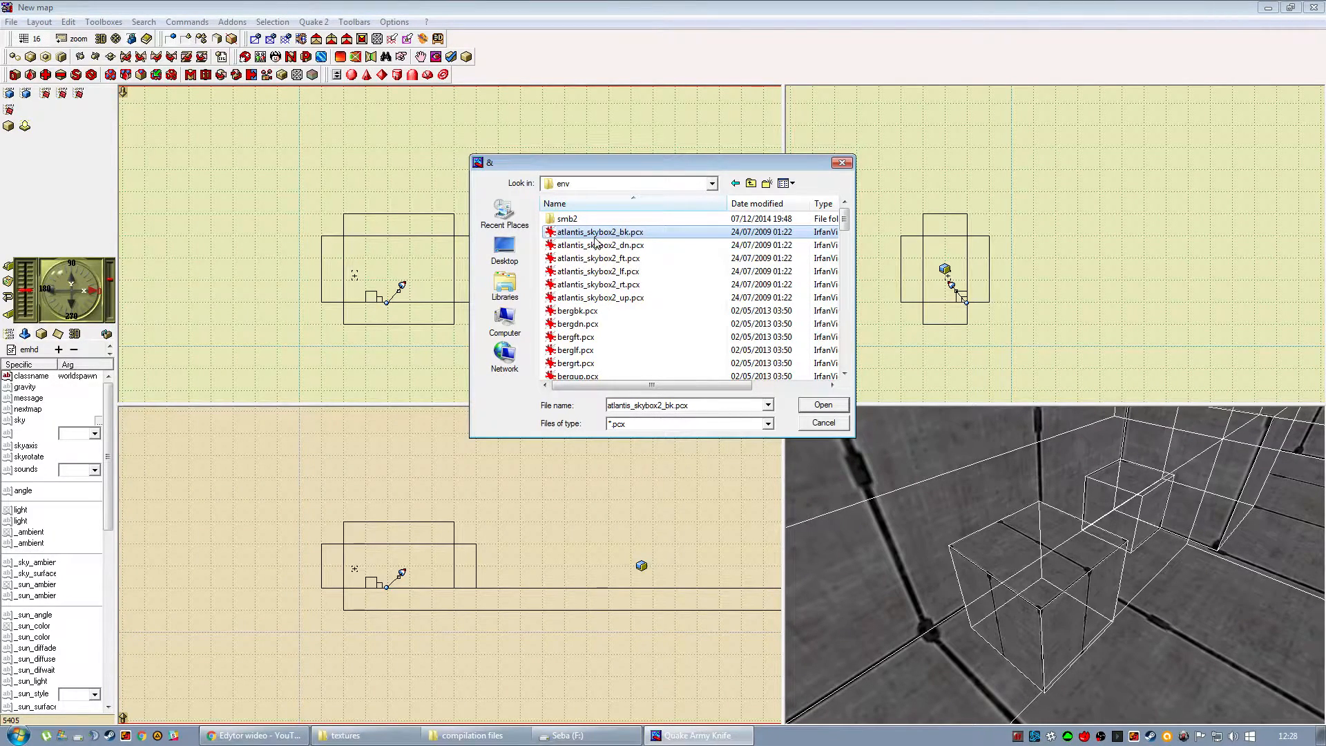
# Copy the base name atlantis_skybox2_ from the file name, dismiss the file chooser and enter it as worldspawn's sky value.
pyautogui.click(666, 406)
pyautogui.click(667, 406)
pyautogui.moveTo(659, 406); pyautogui.dragTo(600, 399)
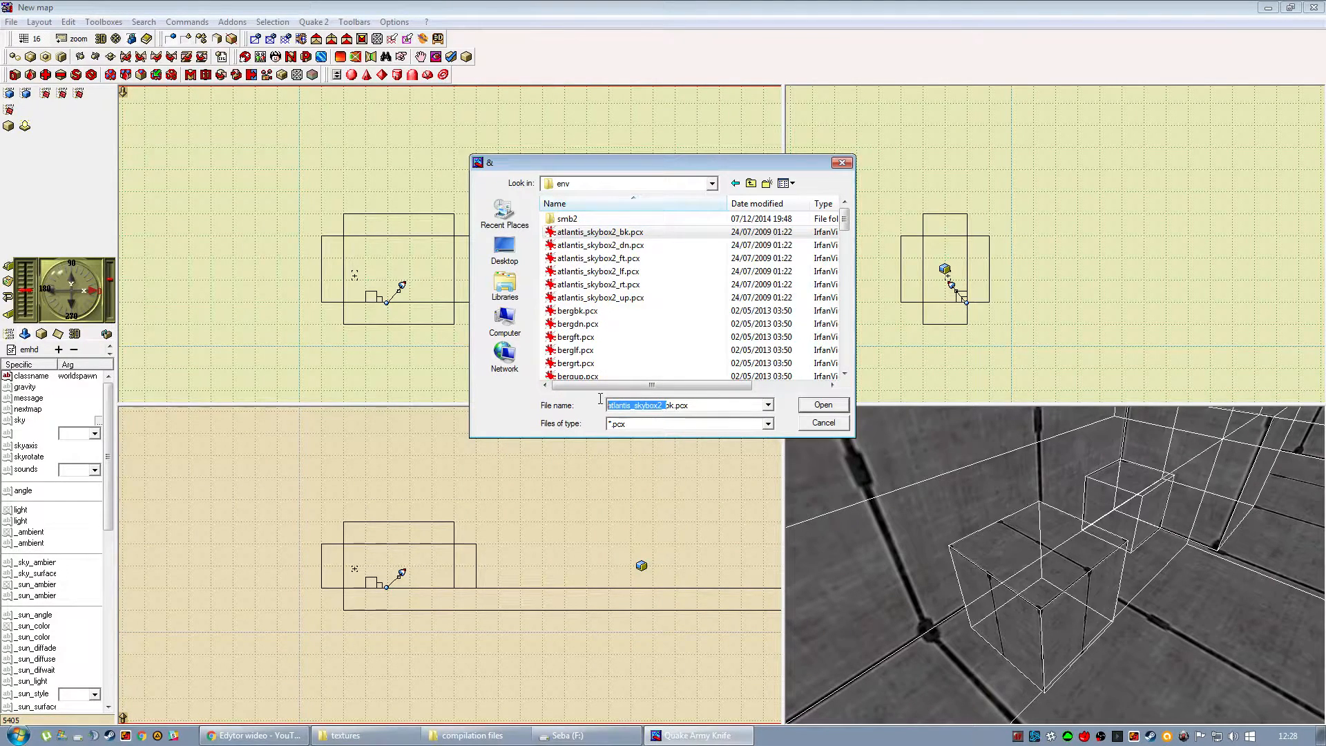
pyautogui.rightClick(662, 408)
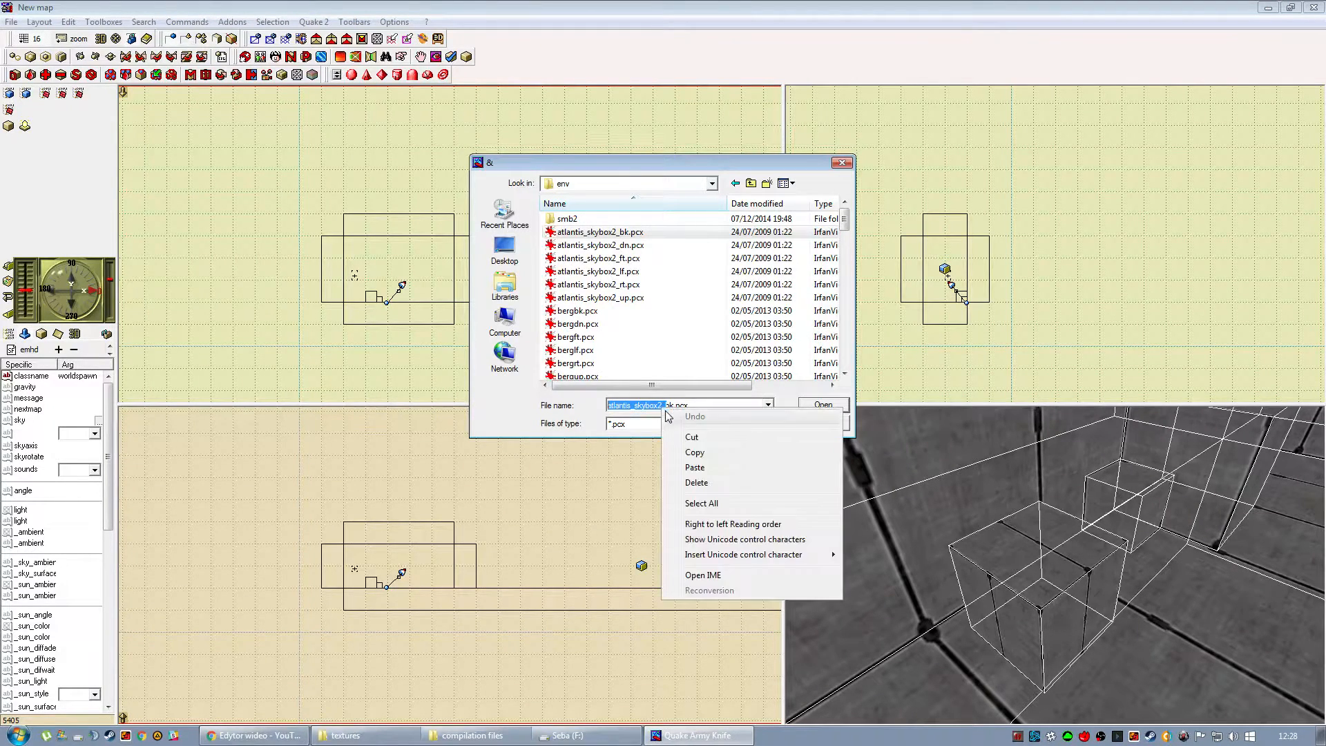
pyautogui.click(682, 452)
pyautogui.click(823, 423)
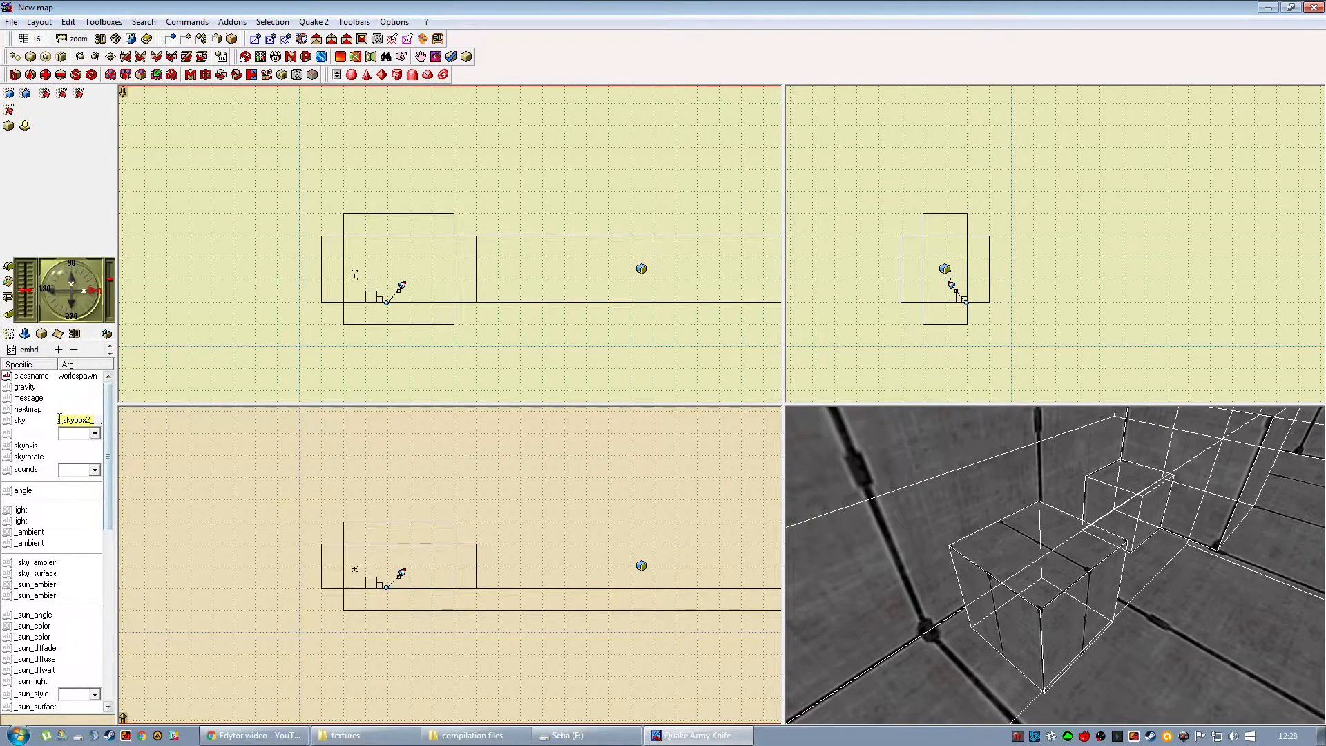
pyautogui.click(185, 438)
# Apply the e1u1/sky1 texture from the Enviroment set to the ceiling polyhedron.
pyautogui.moveTo(1022, 587); pyautogui.dragTo(1136, 483)
pyautogui.click(1137, 483)
pyautogui.click(50, 501)
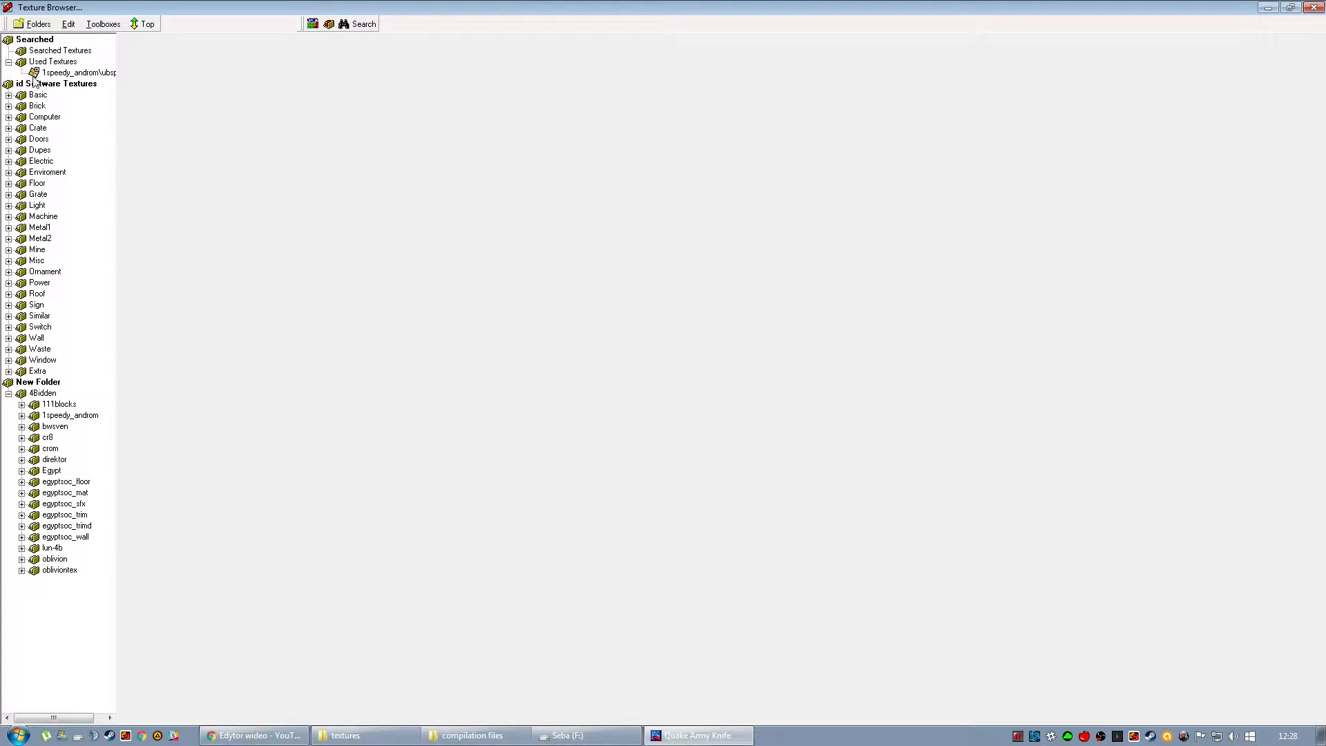
pyautogui.click(36, 173)
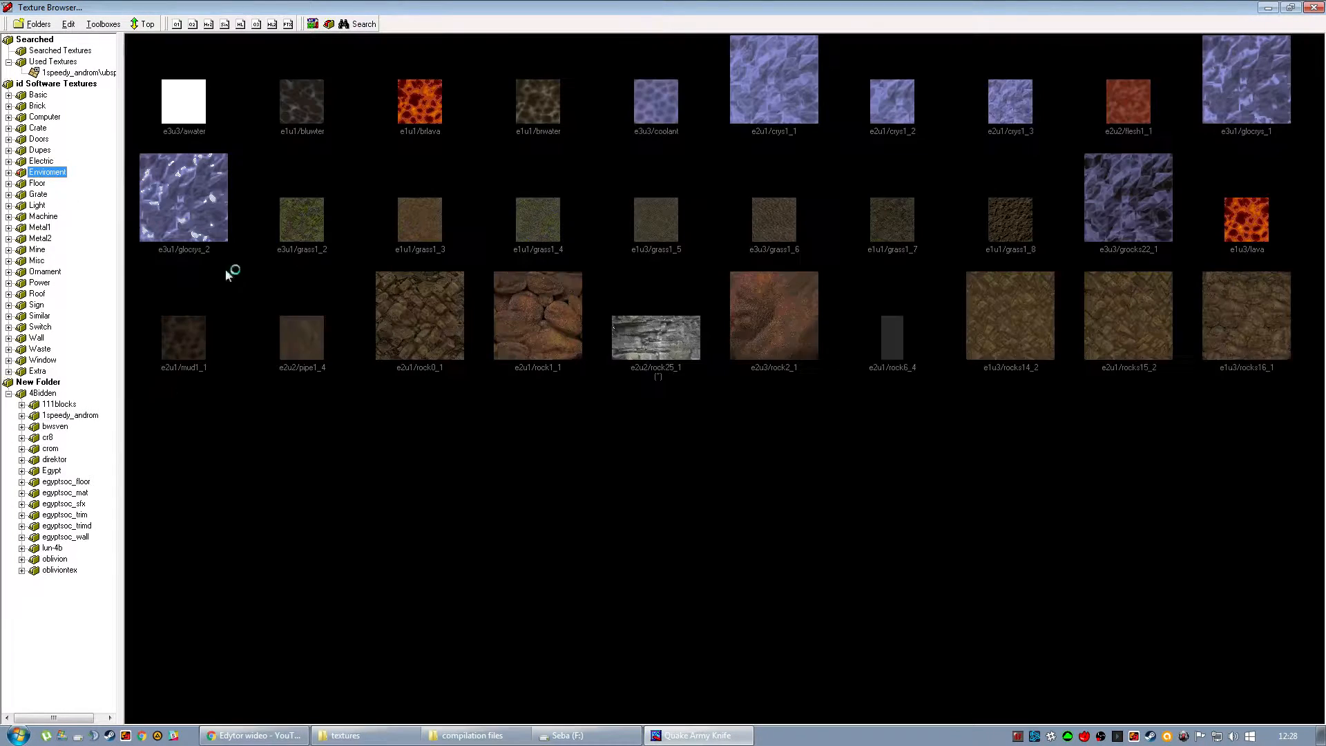
pyautogui.doubleClick(301, 574)
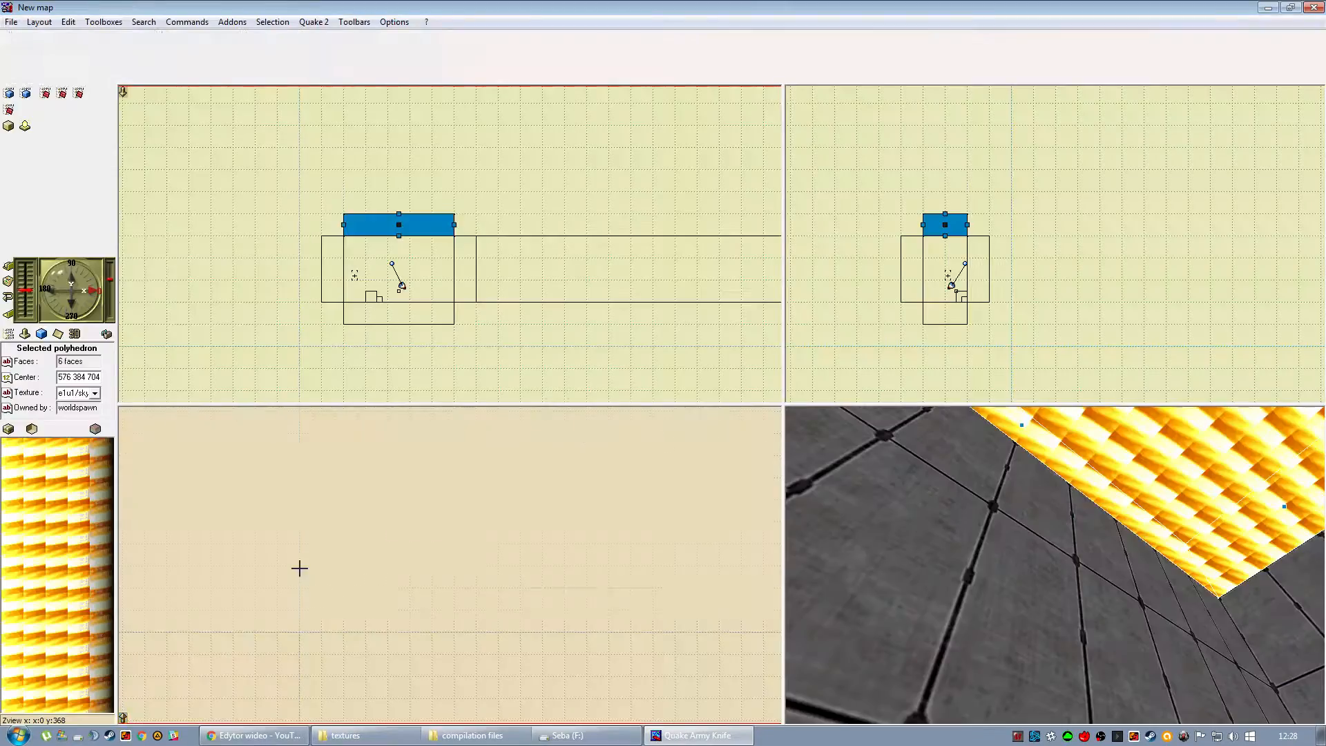
pyautogui.click(580, 453)
# Open the face flags of the sky-textured ceiling polyhedron.
pyautogui.moveTo(992, 462); pyautogui.dragTo(1036, 515)
pyautogui.moveTo(1036, 515); pyautogui.dragTo(1095, 535, button='right')
pyautogui.click(1097, 535)
pyautogui.rightClick(1098, 535)
pyautogui.moveTo(1146, 345)
pyautogui.click(1072, 290)
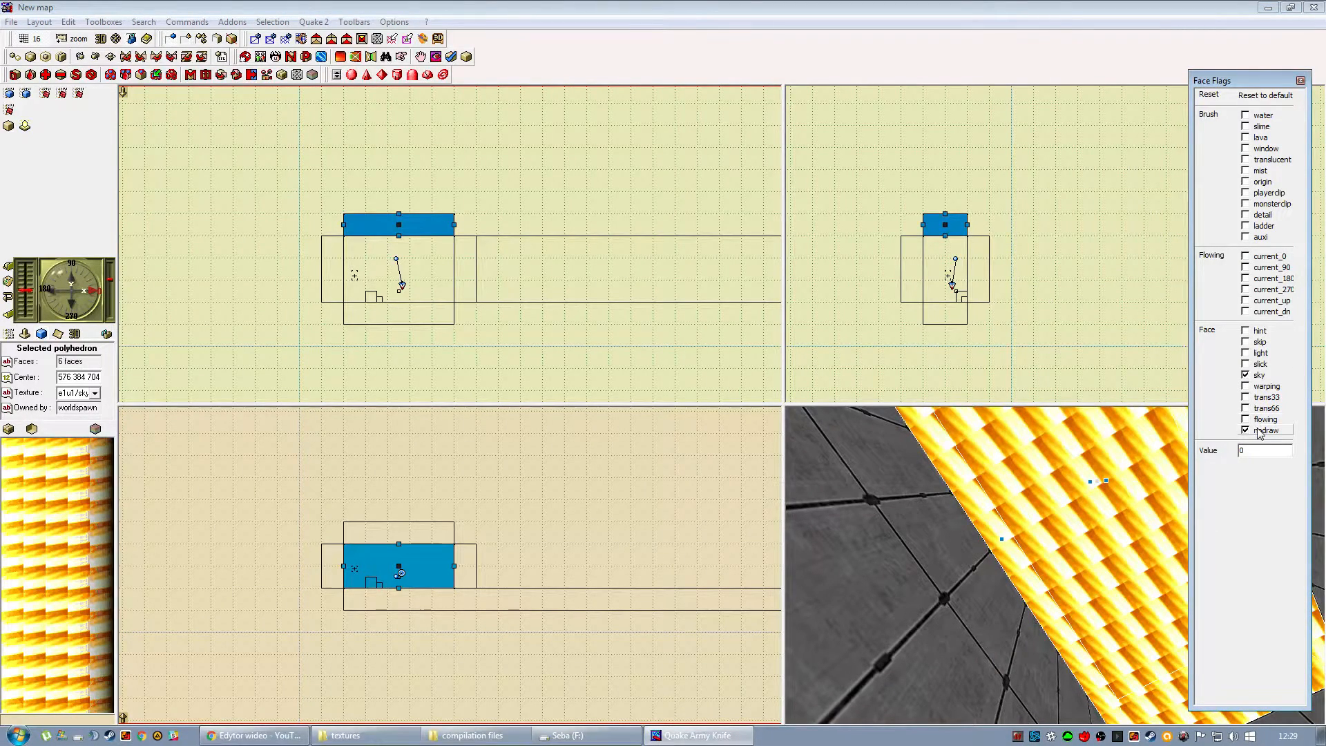
# Enable the light flag on the ceiling polyhedron, set its light value to 100 and clear the selection.
pyautogui.moveTo(1112, 515)
pyautogui.mouseDown(button='right')
pyautogui.moveTo(1081, 491)
pyautogui.moveTo(1068, 565)
pyautogui.moveTo(1004, 633)
pyautogui.moveTo(993, 489)
pyautogui.moveTo(999, 528)
pyautogui.mouseUp(button='right')
pyautogui.scroll(3, 1004, 633)
pyautogui.moveTo(998, 470); pyautogui.dragTo(999, 518, button='right')
pyautogui.moveTo(940, 450); pyautogui.dragTo(974, 450, button='right')
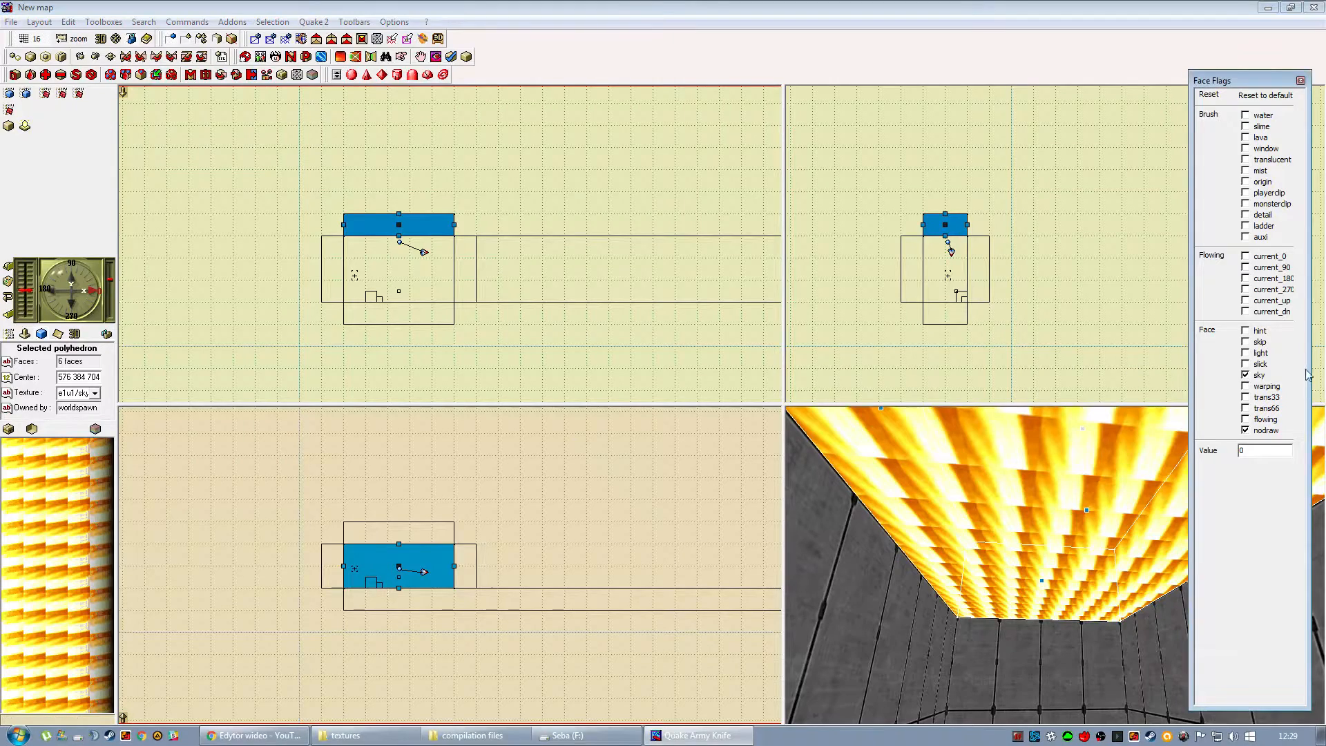
pyautogui.click(1270, 353)
pyautogui.moveTo(947, 582); pyautogui.dragTo(956, 610)
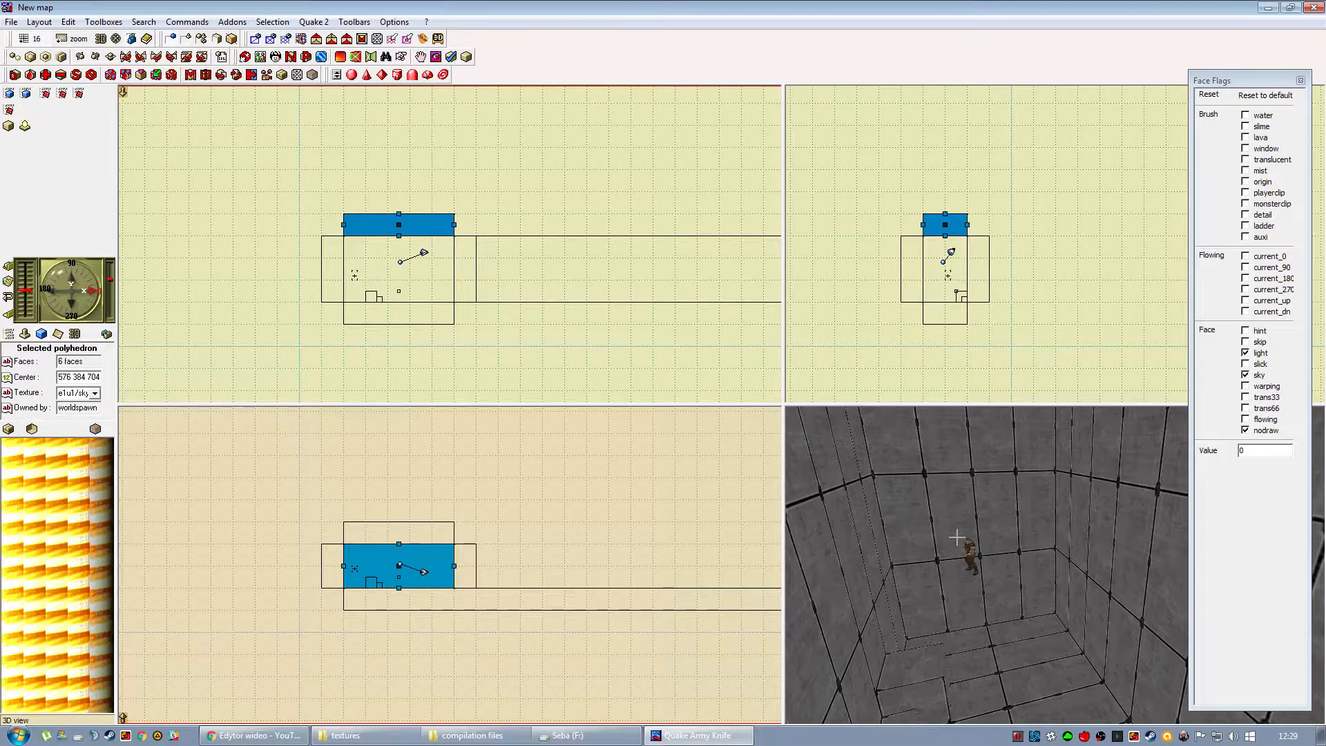
pyautogui.click(1270, 475)
pyautogui.write('100')
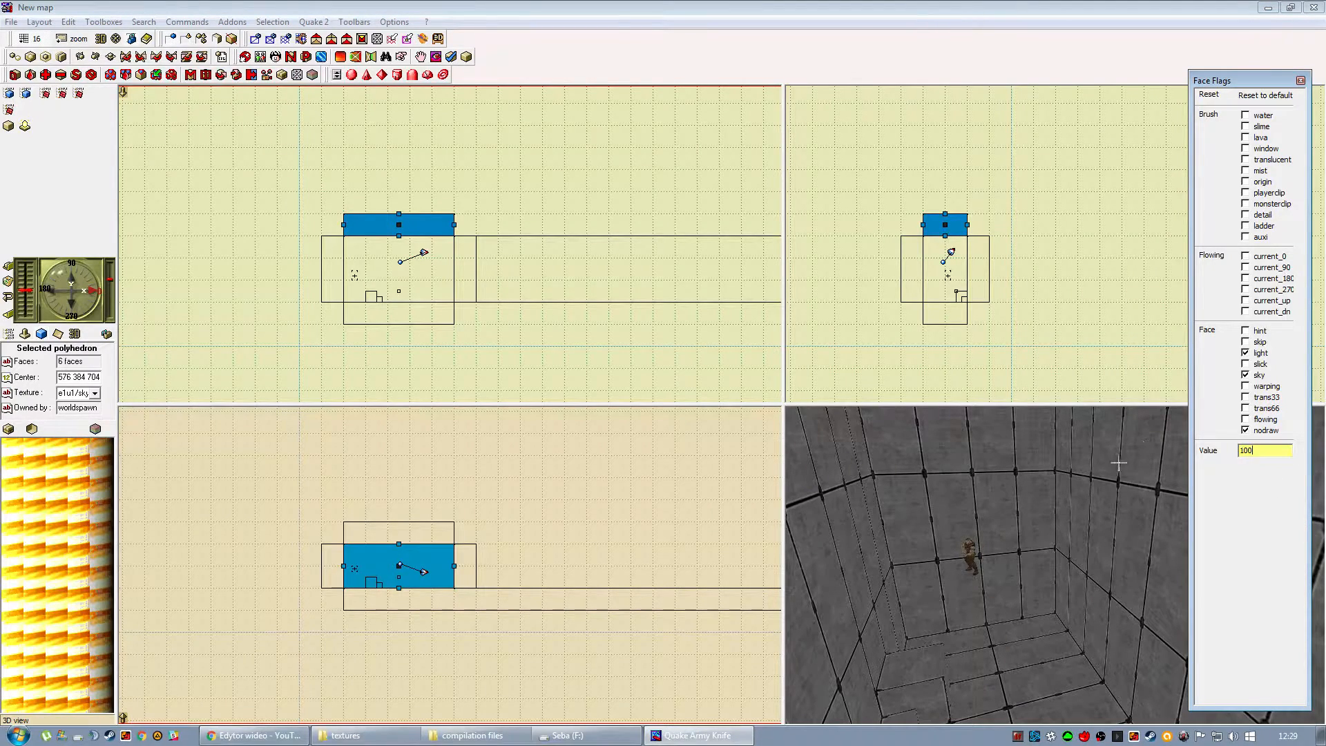
pyautogui.click(634, 657)
# Apply the 1speedy_androm ula4white lamp texture to the room-facing side of the small cube.
pyautogui.moveTo(1028, 580)
pyautogui.mouseDown()
pyautogui.moveTo(1011, 613)
pyautogui.moveTo(980, 545)
pyautogui.moveTo(973, 615)
pyautogui.moveTo(1009, 565)
pyautogui.moveTo(1013, 580)
pyautogui.mouseUp()
pyautogui.click(972, 616)
pyautogui.click(1013, 580)
pyautogui.click(1013, 580)
pyautogui.click(1036, 584)
pyautogui.rightClick(1036, 584)
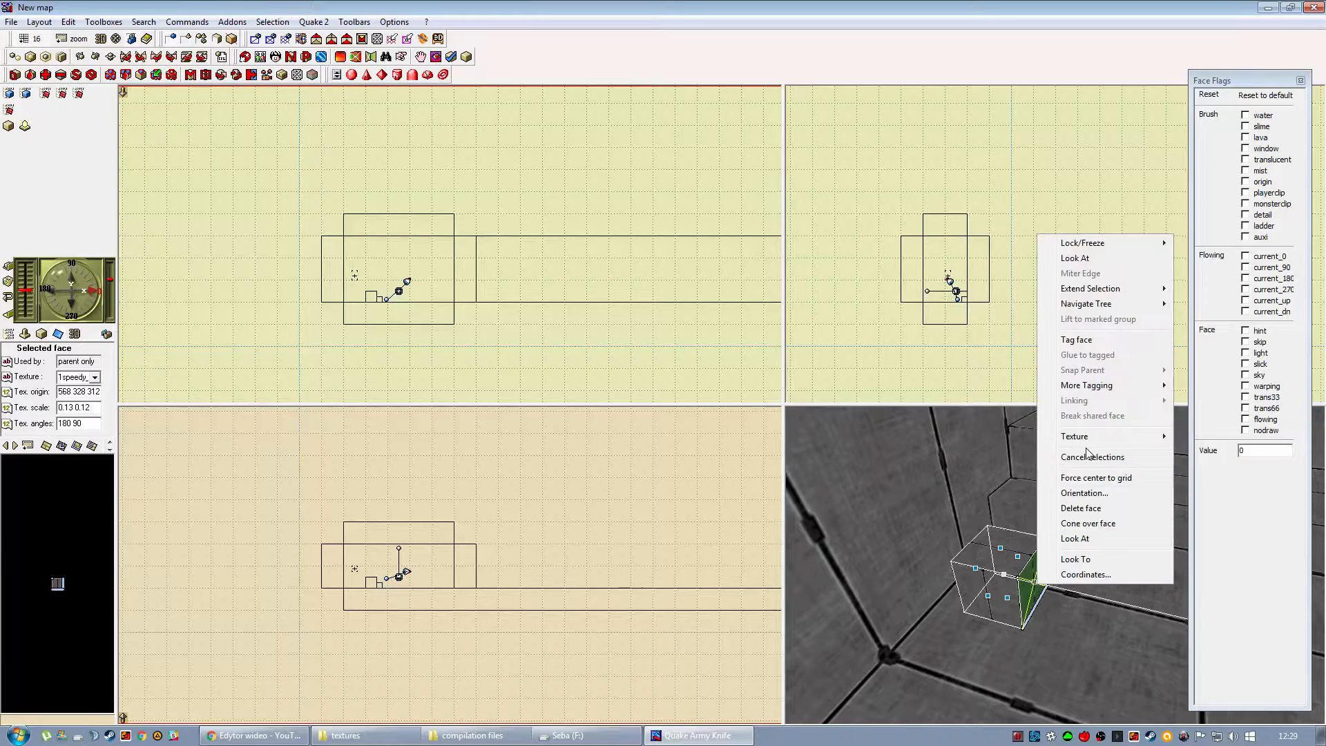
pyautogui.moveTo(1072, 441)
pyautogui.click(1223, 437)
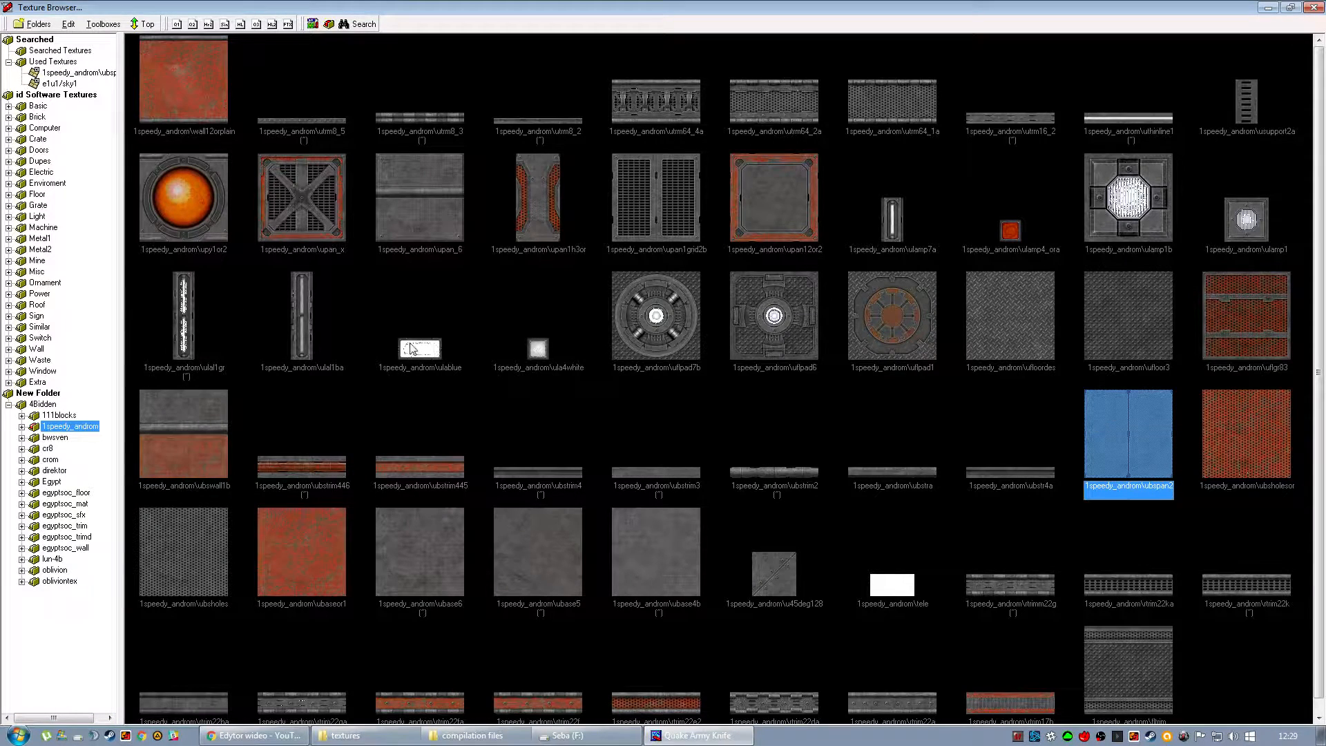
pyautogui.doubleClick(550, 363)
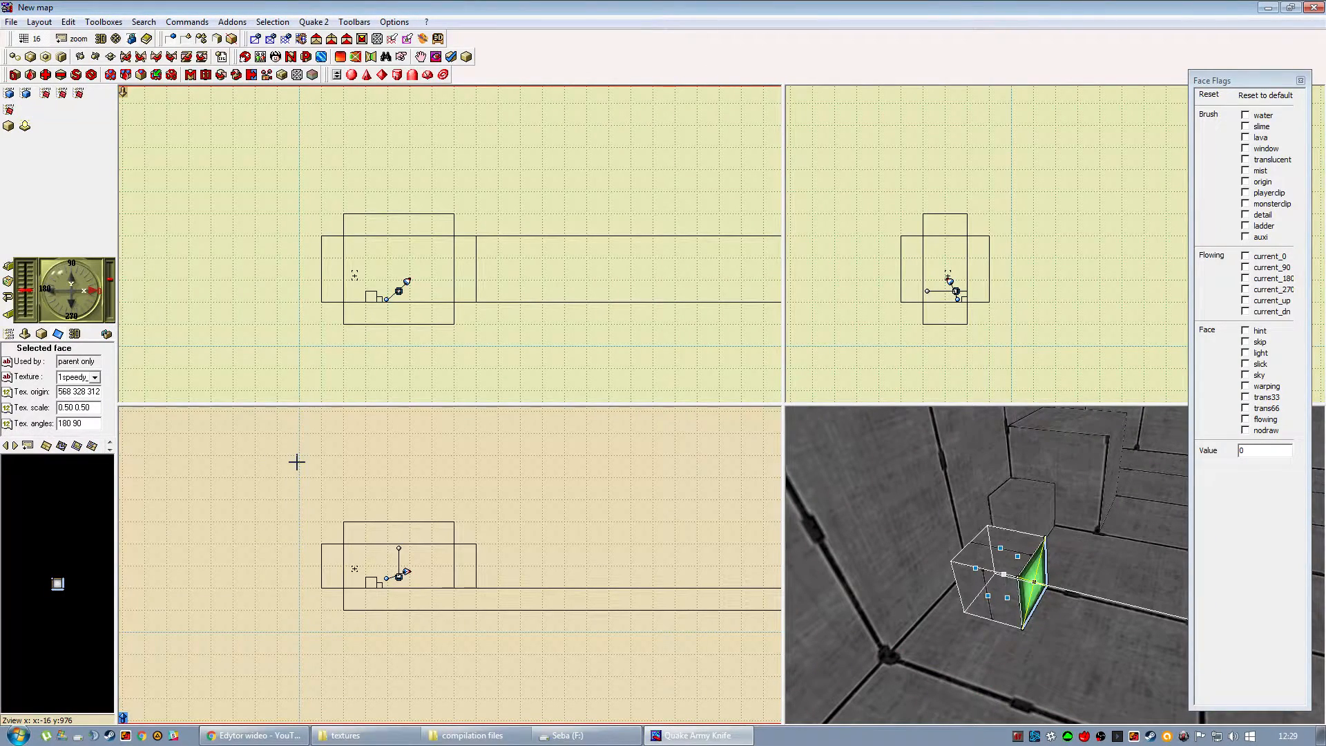
pyautogui.click(413, 480)
# Enable the light flag on the cube's lamp face and set its light value to 10000.
pyautogui.click(1026, 582)
pyautogui.click(1032, 582)
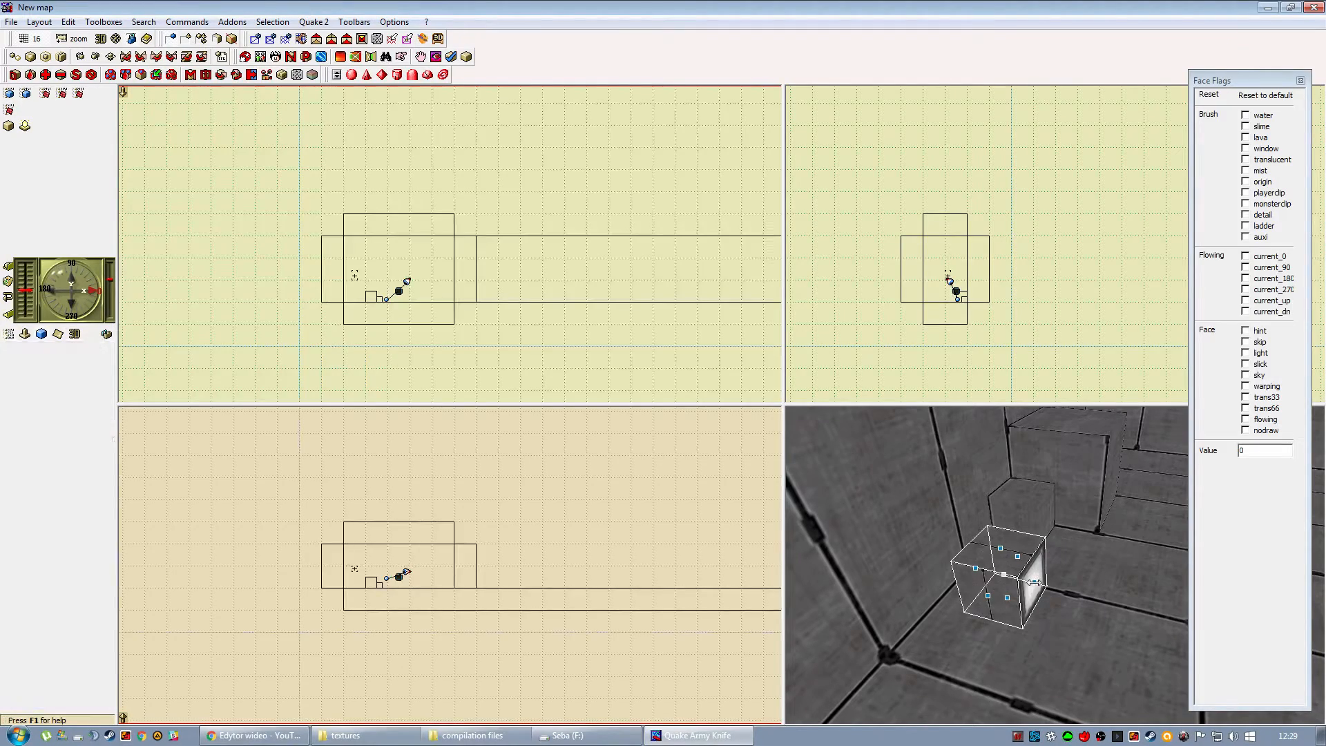
pyautogui.moveTo(1061, 567); pyautogui.dragTo(1021, 555, button='right')
pyautogui.click(1261, 353)
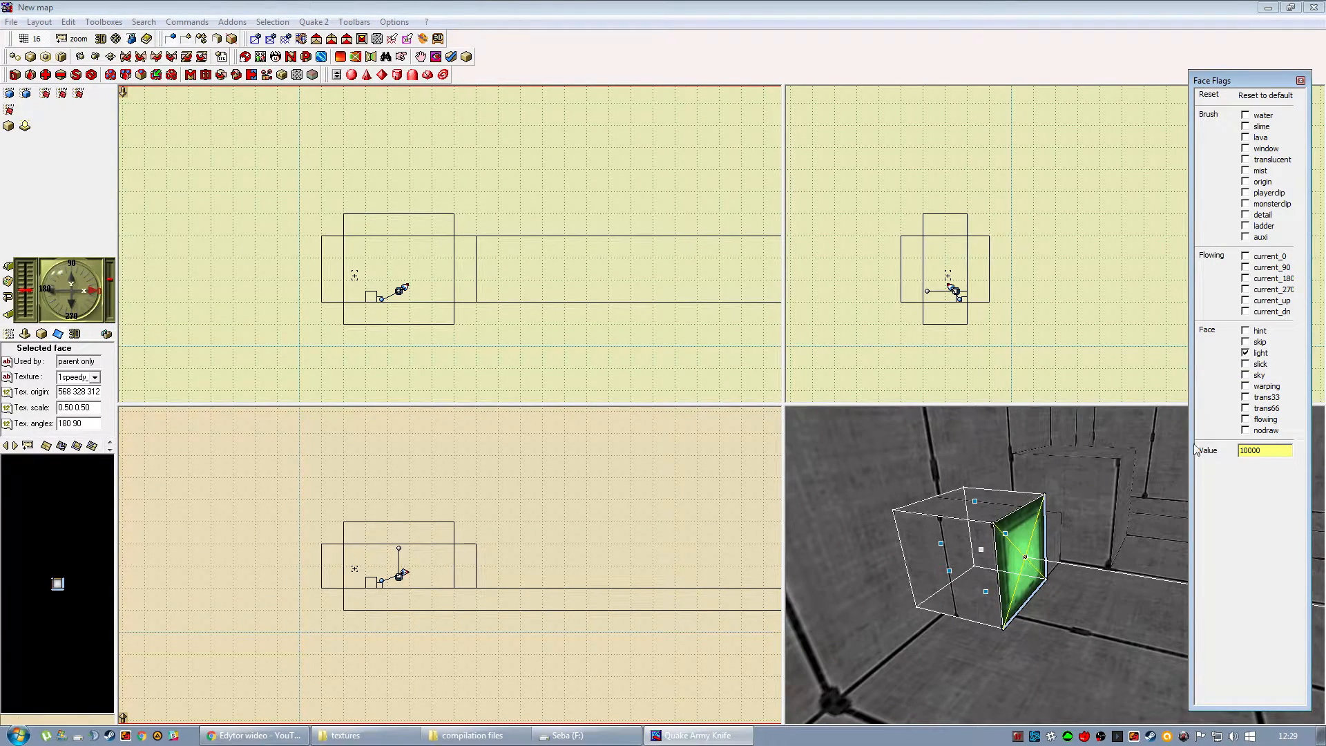
pyautogui.click(988, 364)
# Move the lamp cube along the wall in the top view to center 832 256 320.
pyautogui.click(952, 606)
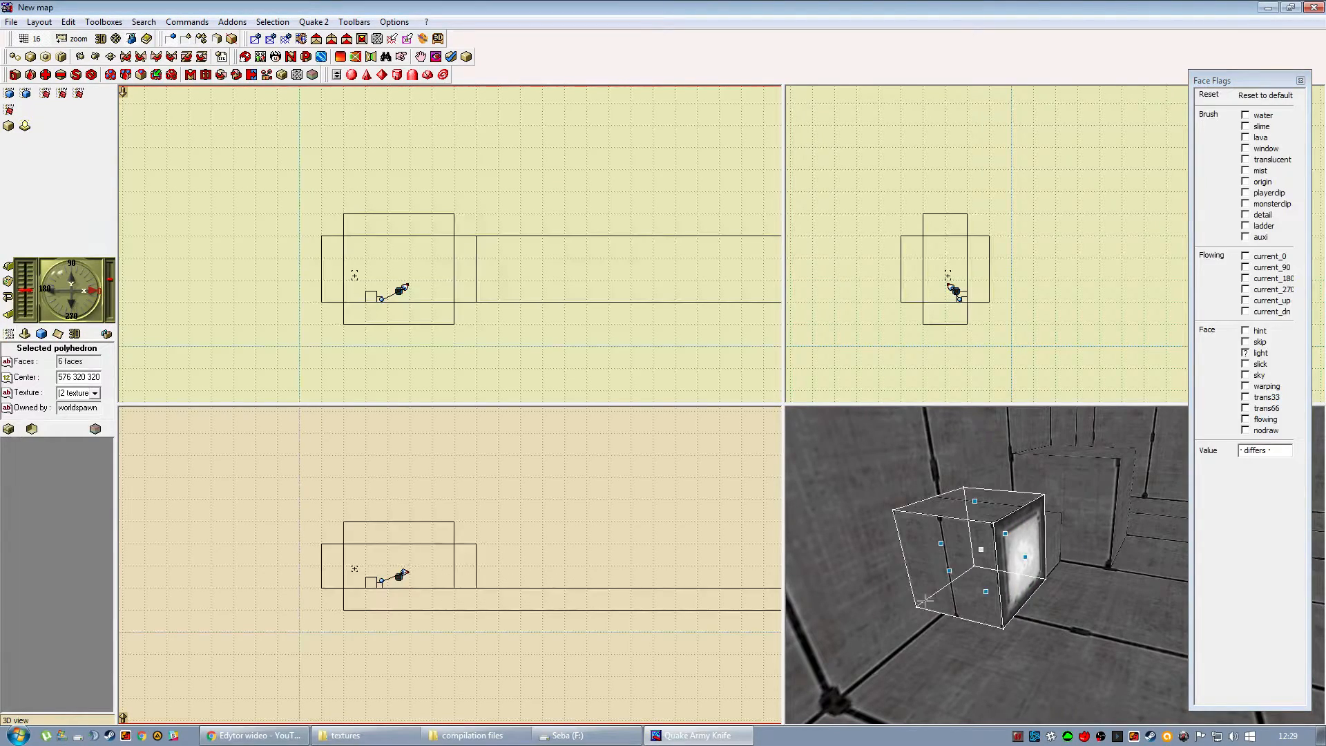
pyautogui.moveTo(434, 591); pyautogui.dragTo(440, 588)
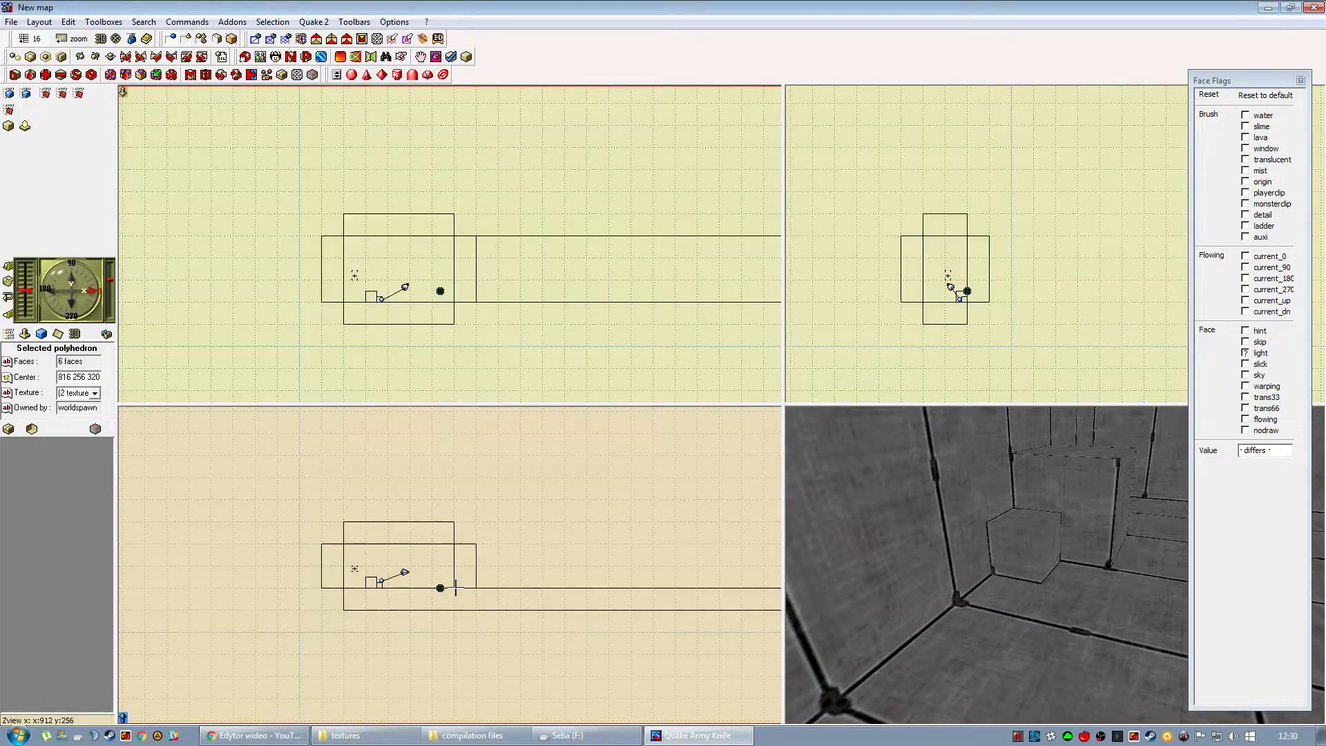
pyautogui.click(462, 647)
pyautogui.moveTo(1080, 638); pyautogui.dragTo(873, 601)
pyautogui.moveTo(872, 601); pyautogui.dragTo(885, 645, button='right')
pyautogui.moveTo(885, 645); pyautogui.dragTo(932, 642)
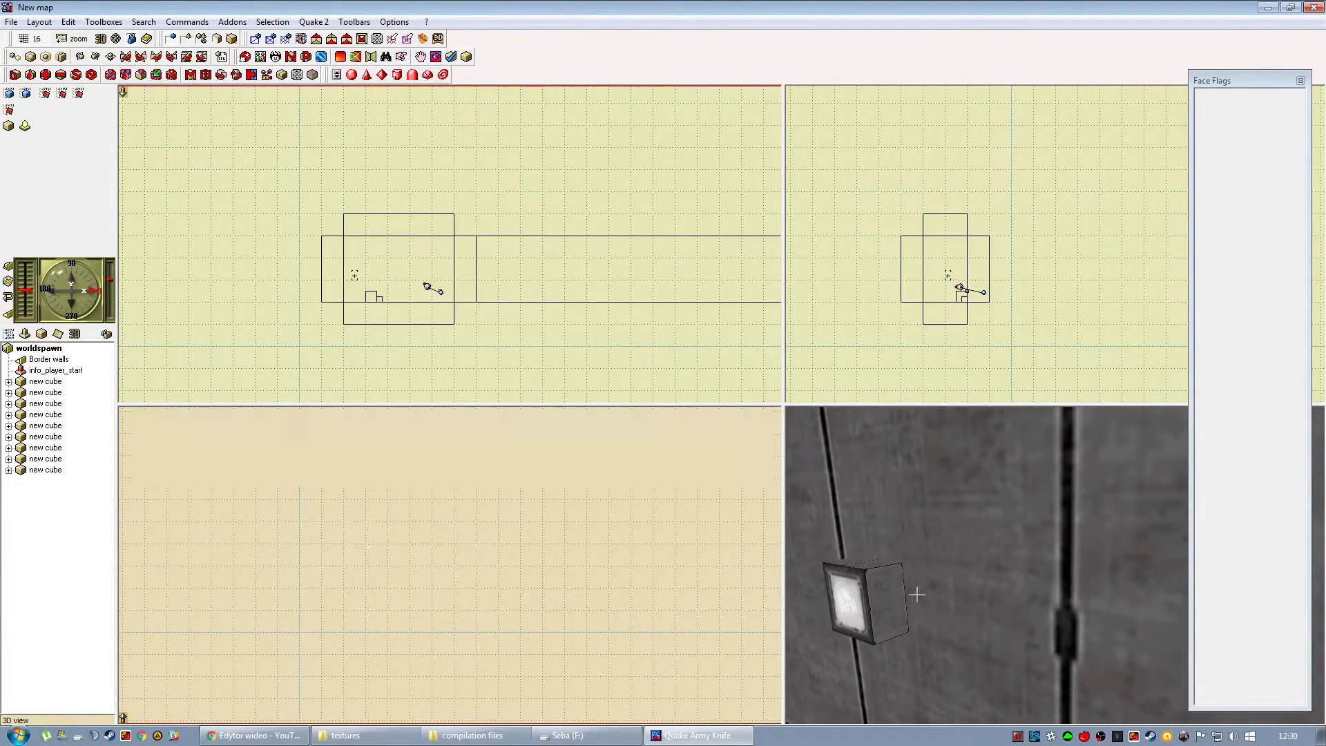
pyautogui.click(880, 594)
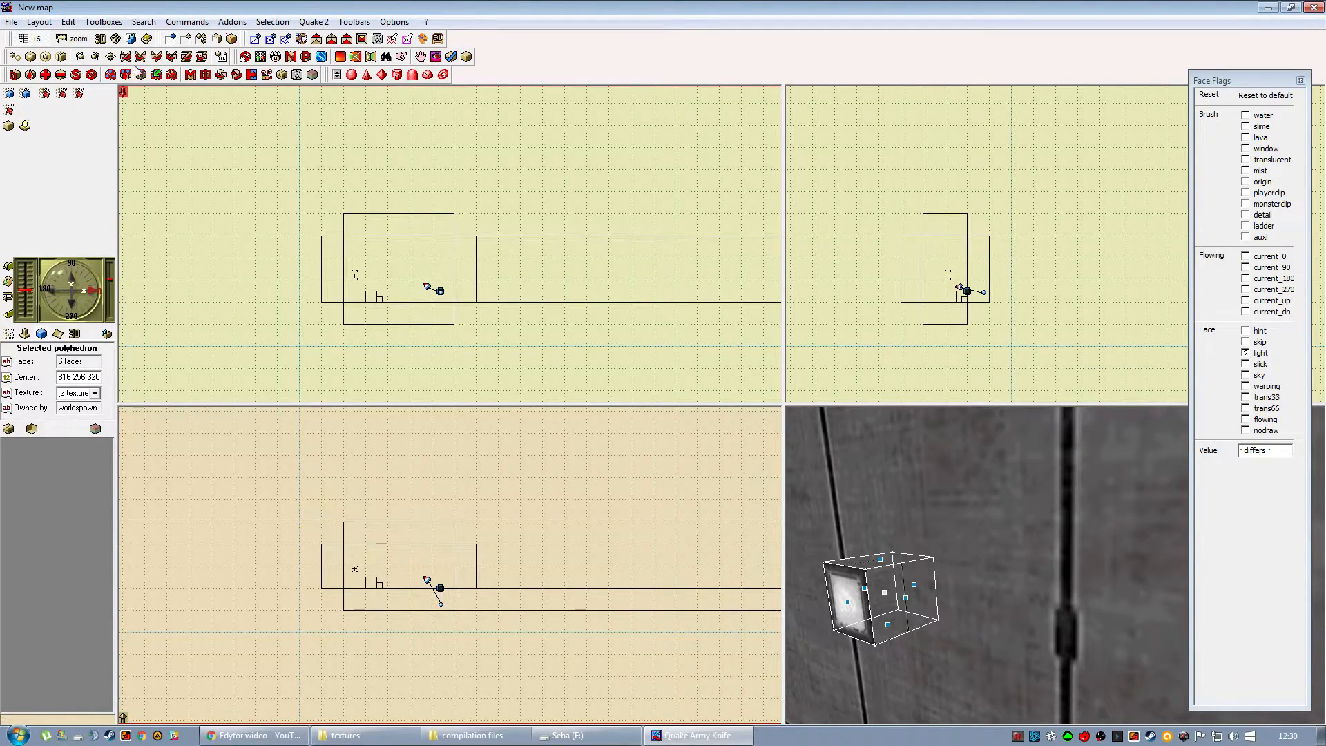
pyautogui.click(79, 38)
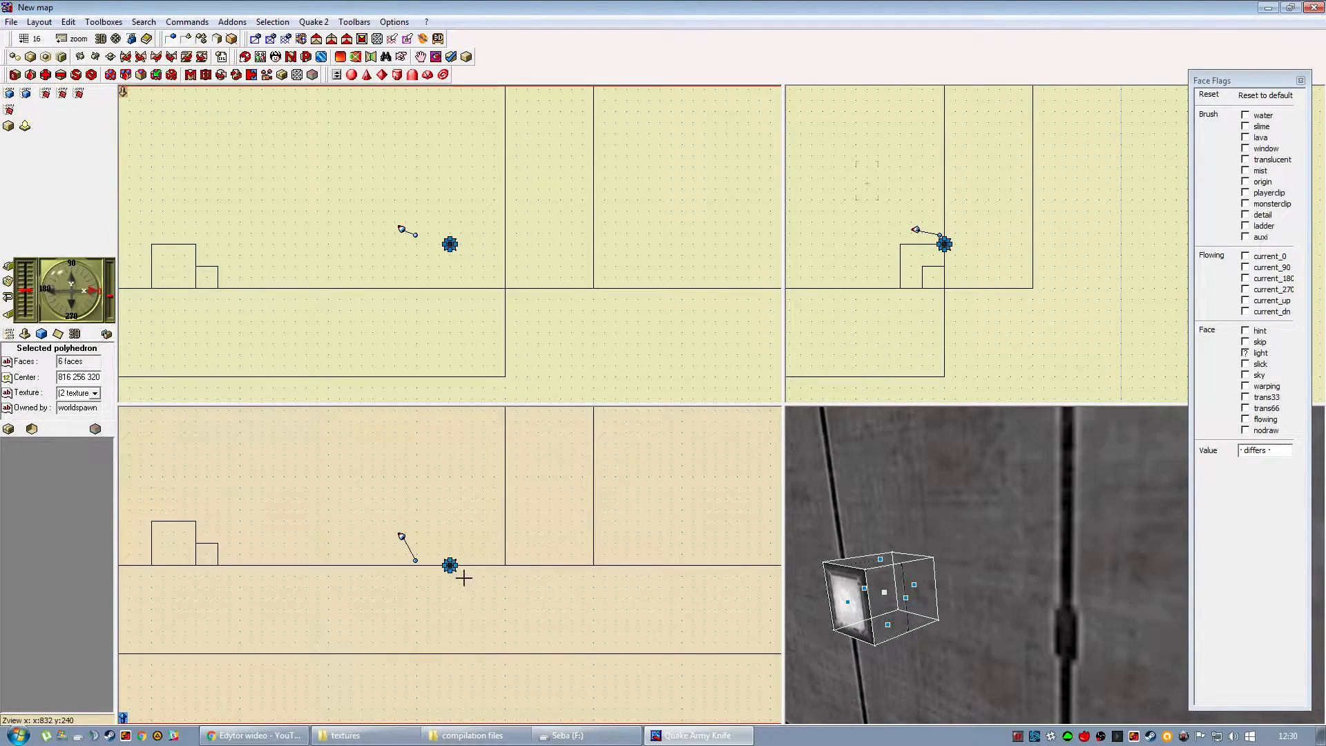
pyautogui.moveTo(452, 572)
pyautogui.mouseDown()
pyautogui.moveTo(463, 582)
pyautogui.moveTo(460, 568)
pyautogui.mouseUp()
pyautogui.moveTo(987, 608); pyautogui.dragTo(933, 608)
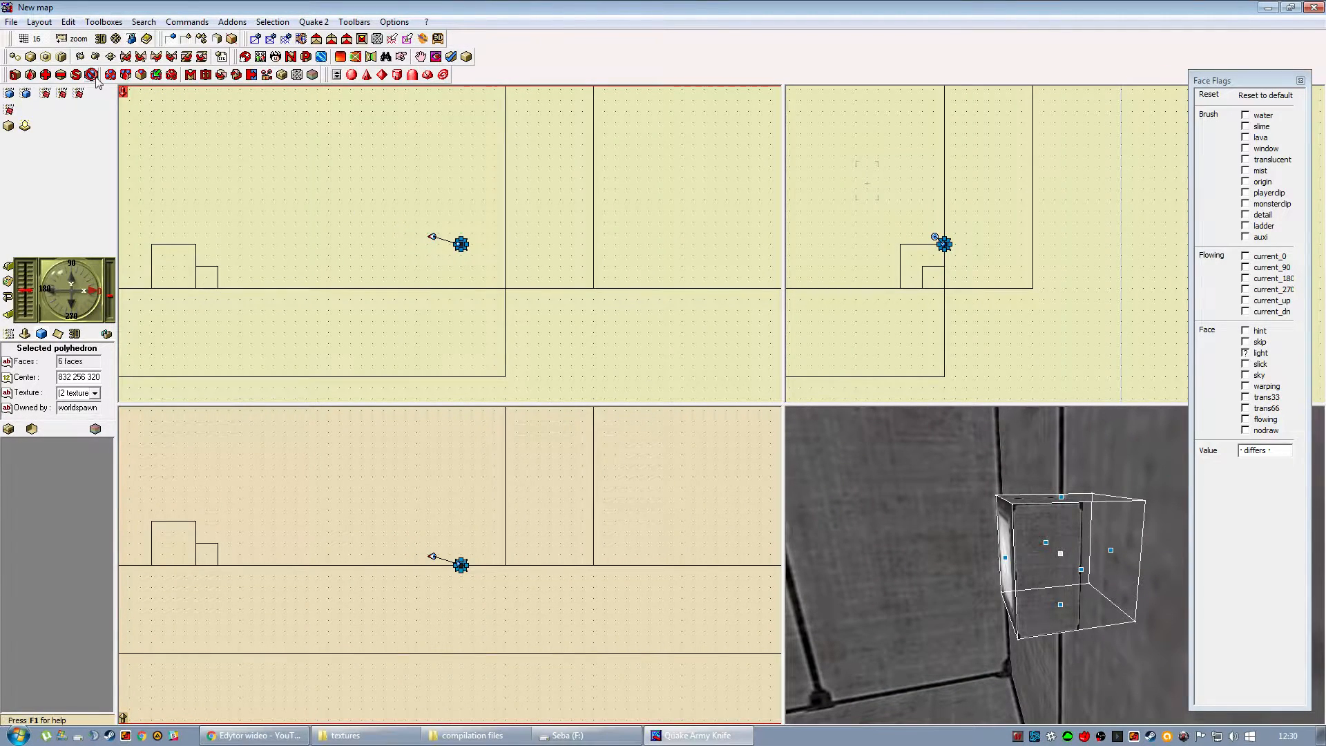
# Set the grid to 8 and move the lamp cube into the wall, to center 832 248 320.
pyautogui.click(33, 40)
pyautogui.click(87, 208)
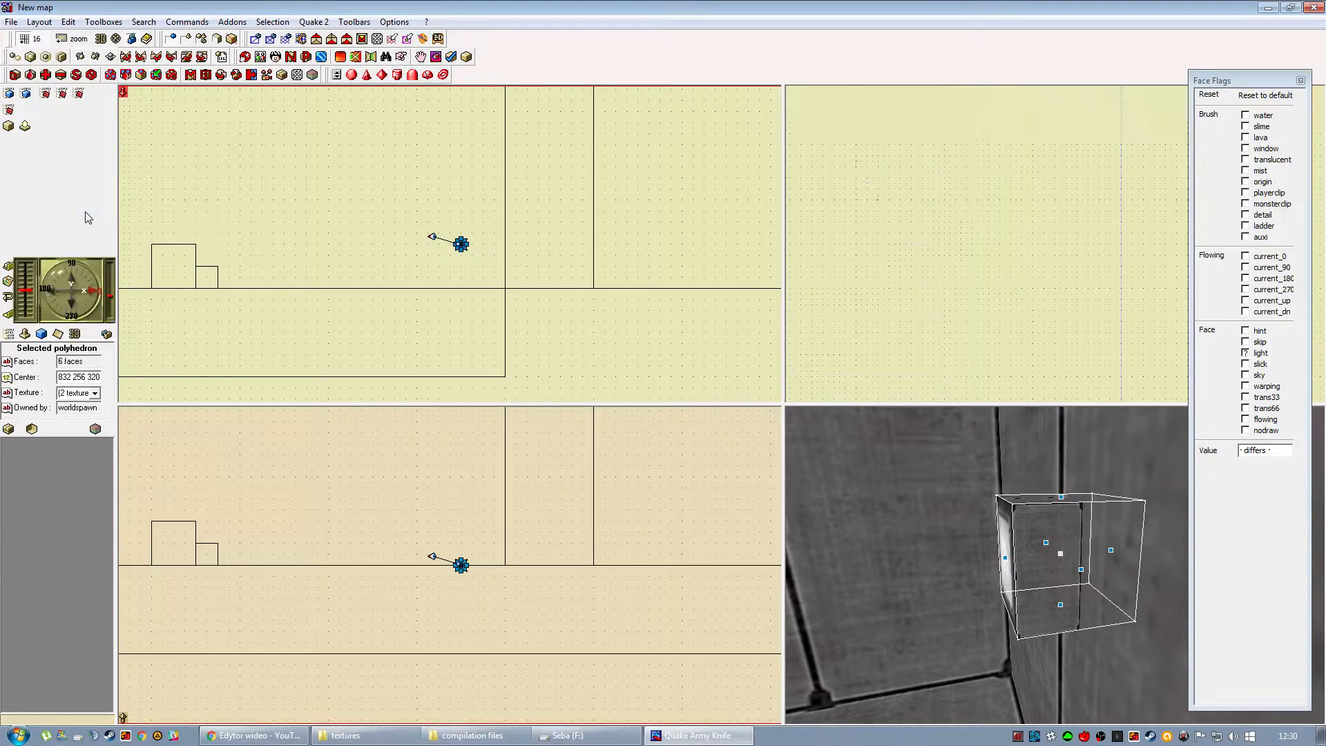
pyautogui.press('Down')
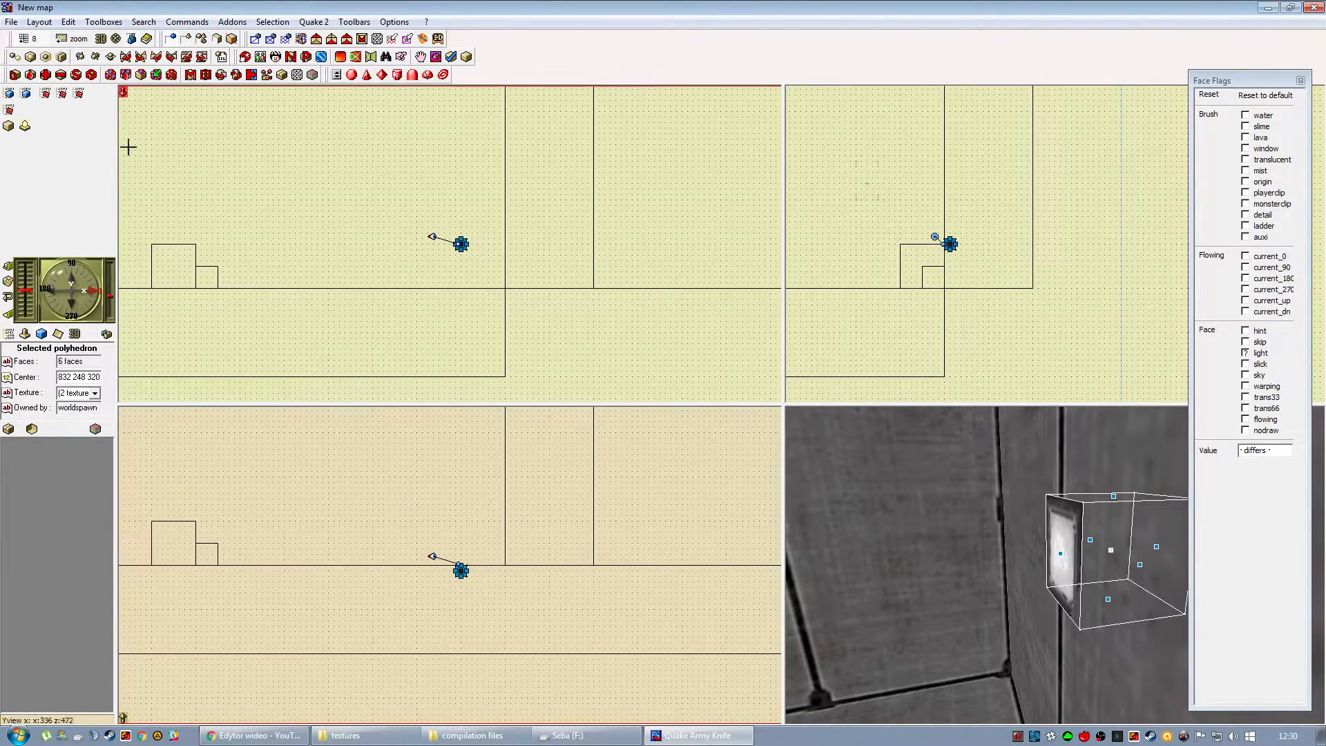
pyautogui.press('Up')
pyautogui.press('Up')
pyautogui.press('Down')
pyautogui.press('Down')
pyautogui.moveTo(461, 565); pyautogui.dragTo(461, 570)
# Set the grid to 16 and clear the selection of the lamp cube.
pyautogui.click(25, 38)
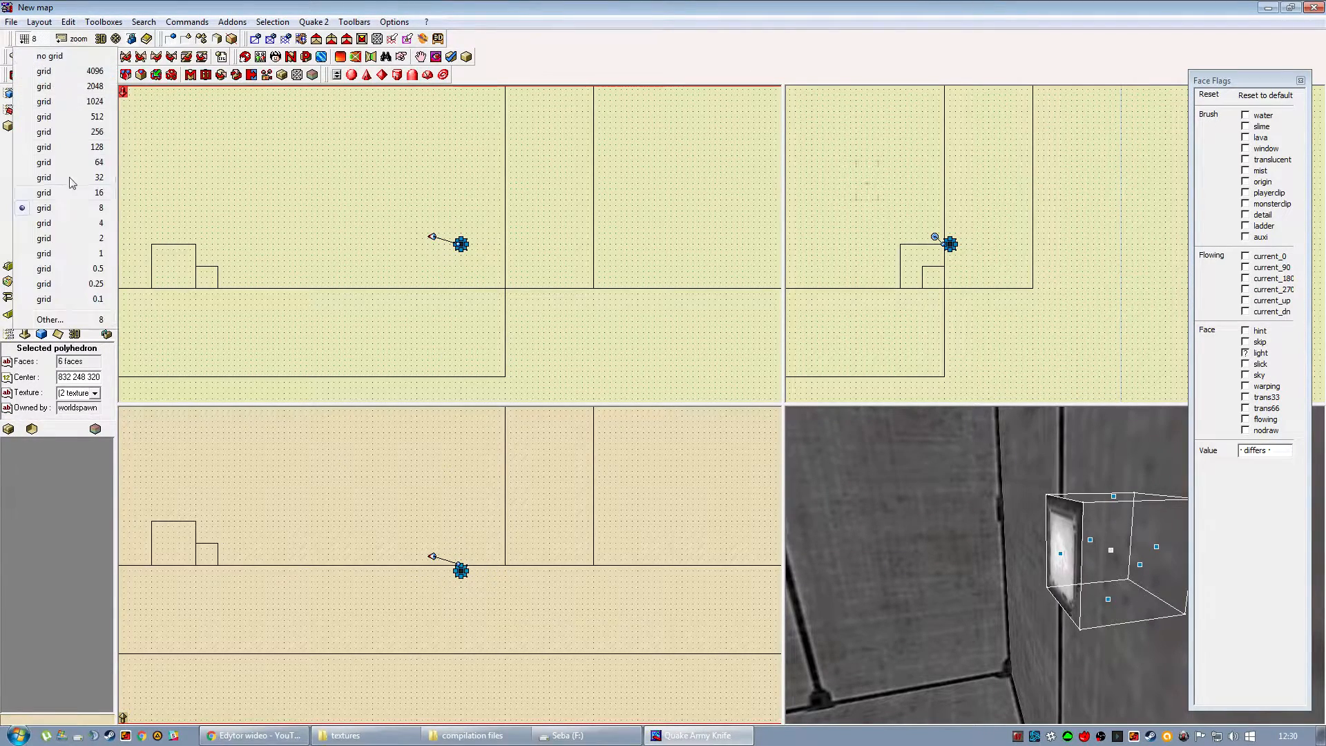
pyautogui.click(82, 194)
pyautogui.click(707, 482)
pyautogui.moveTo(957, 570); pyautogui.dragTo(1009, 543)
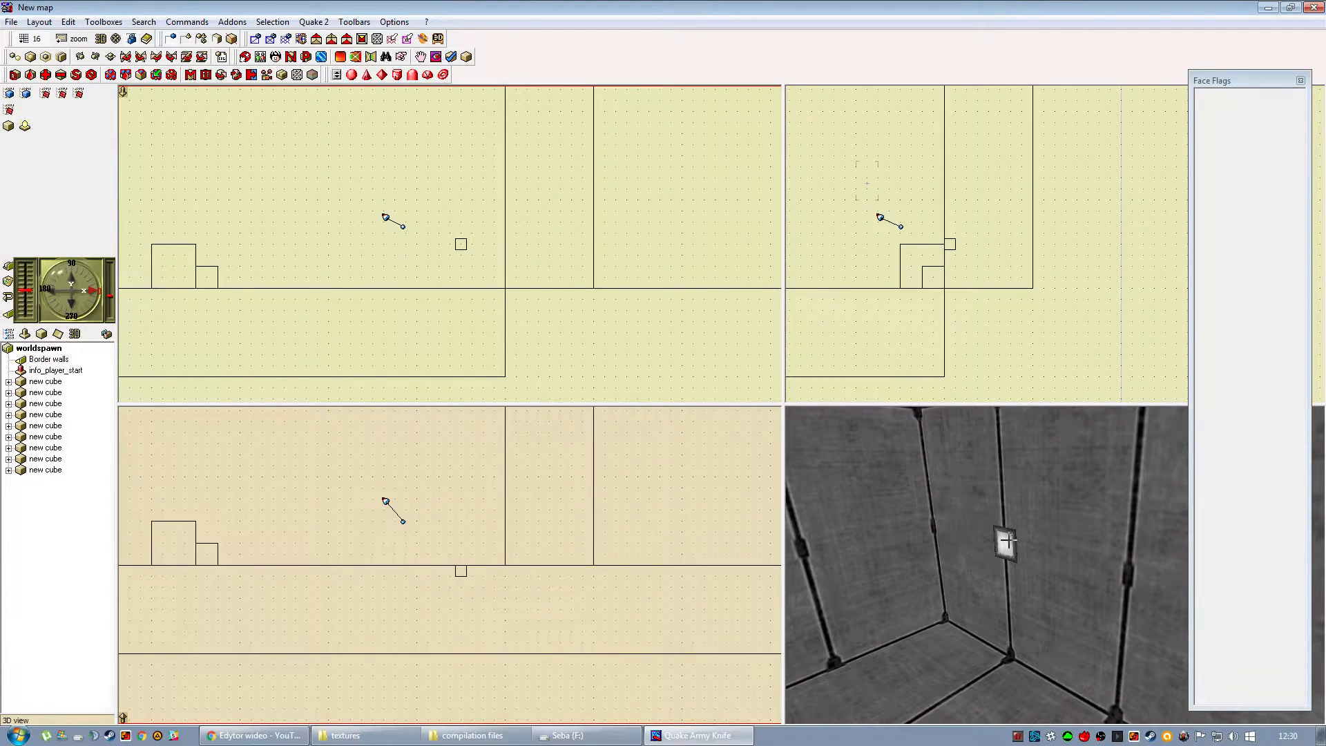
# Subtract the lamp cube from the surrounding wall with Brush subtraction.
pyautogui.click(1009, 541)
pyautogui.click(775, 634)
pyautogui.click(1019, 534)
pyautogui.click(1002, 540)
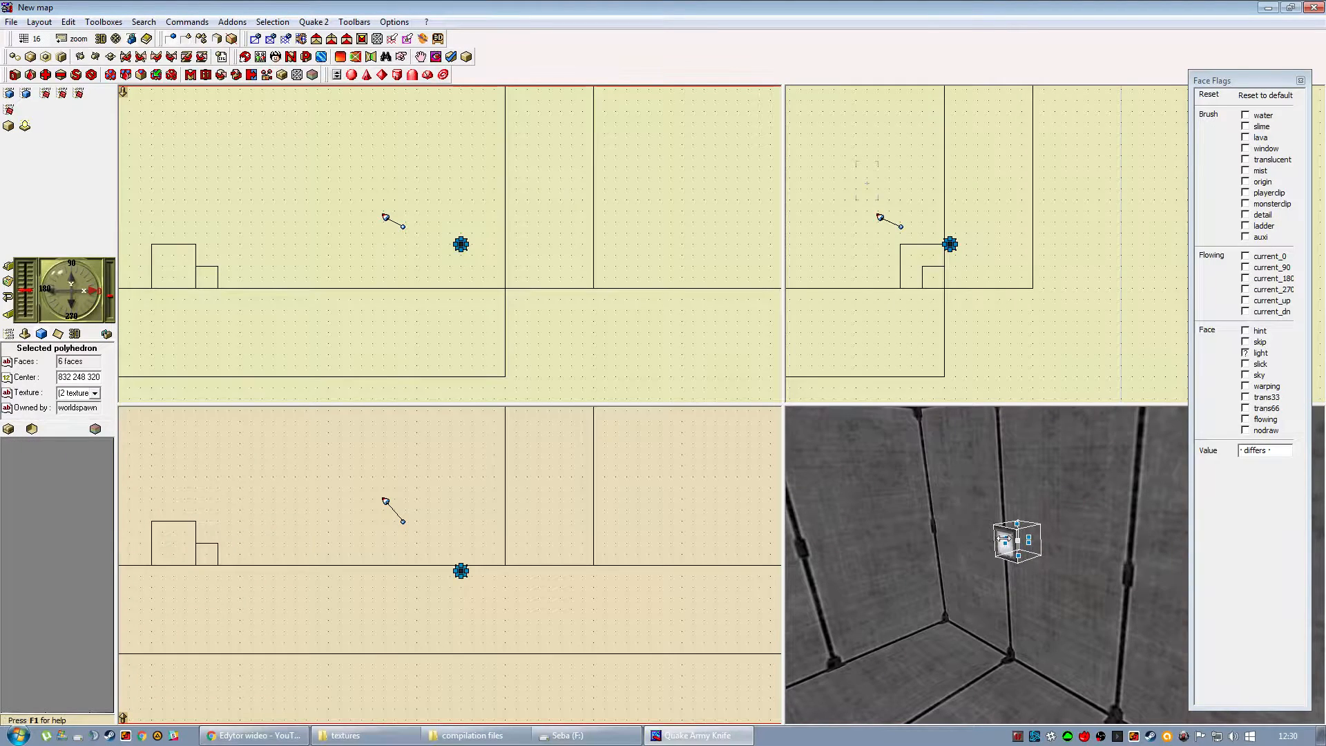
pyautogui.rightClick(1011, 545)
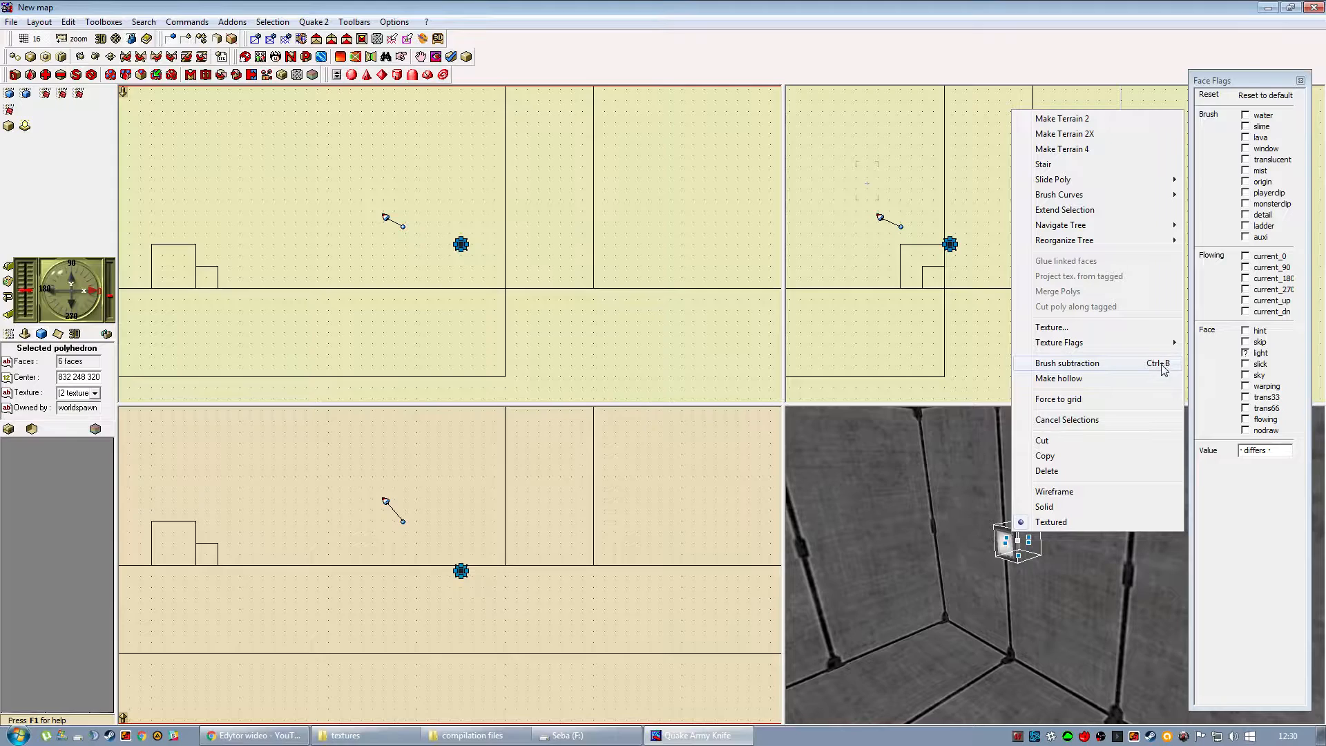
pyautogui.click(1067, 363)
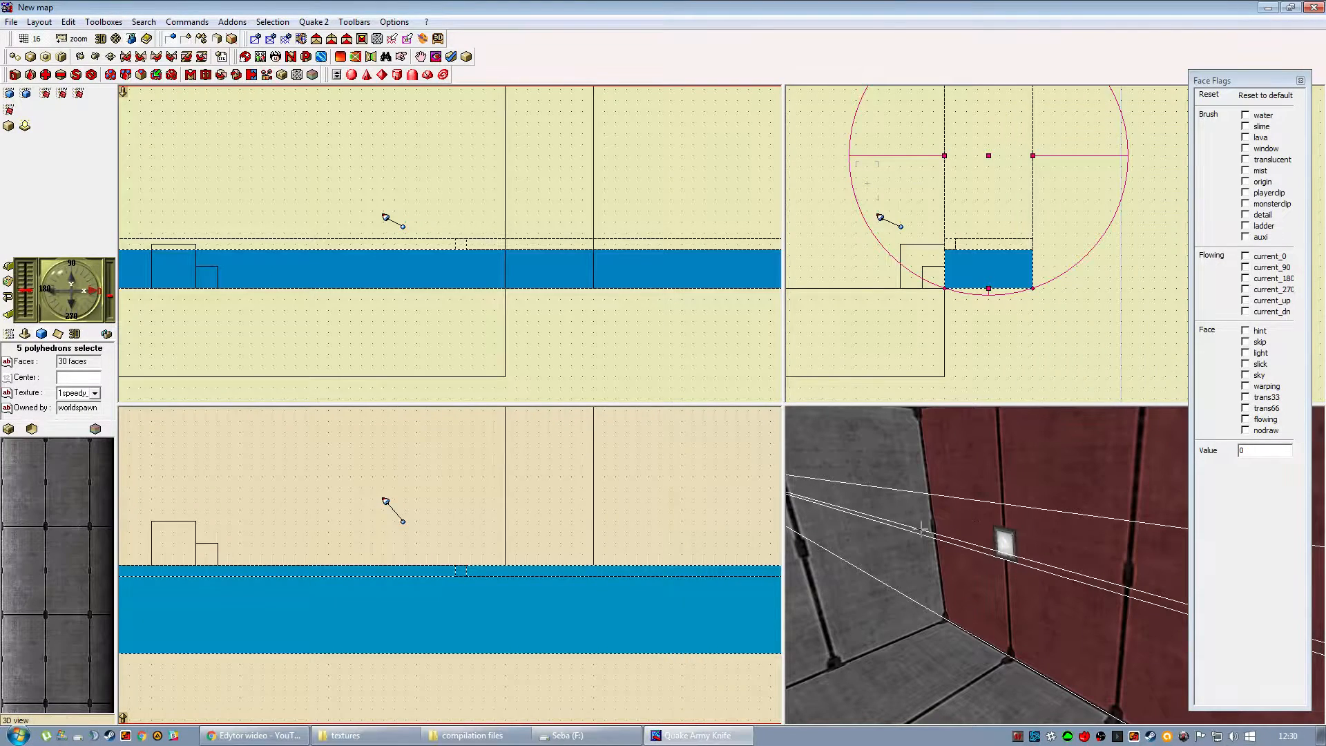
# Examine the lamp cube and the cut wall around it in the 3D view.
pyautogui.click(628, 677)
pyautogui.moveTo(1026, 521); pyautogui.dragTo(1001, 571, button='right')
pyautogui.click(1000, 571)
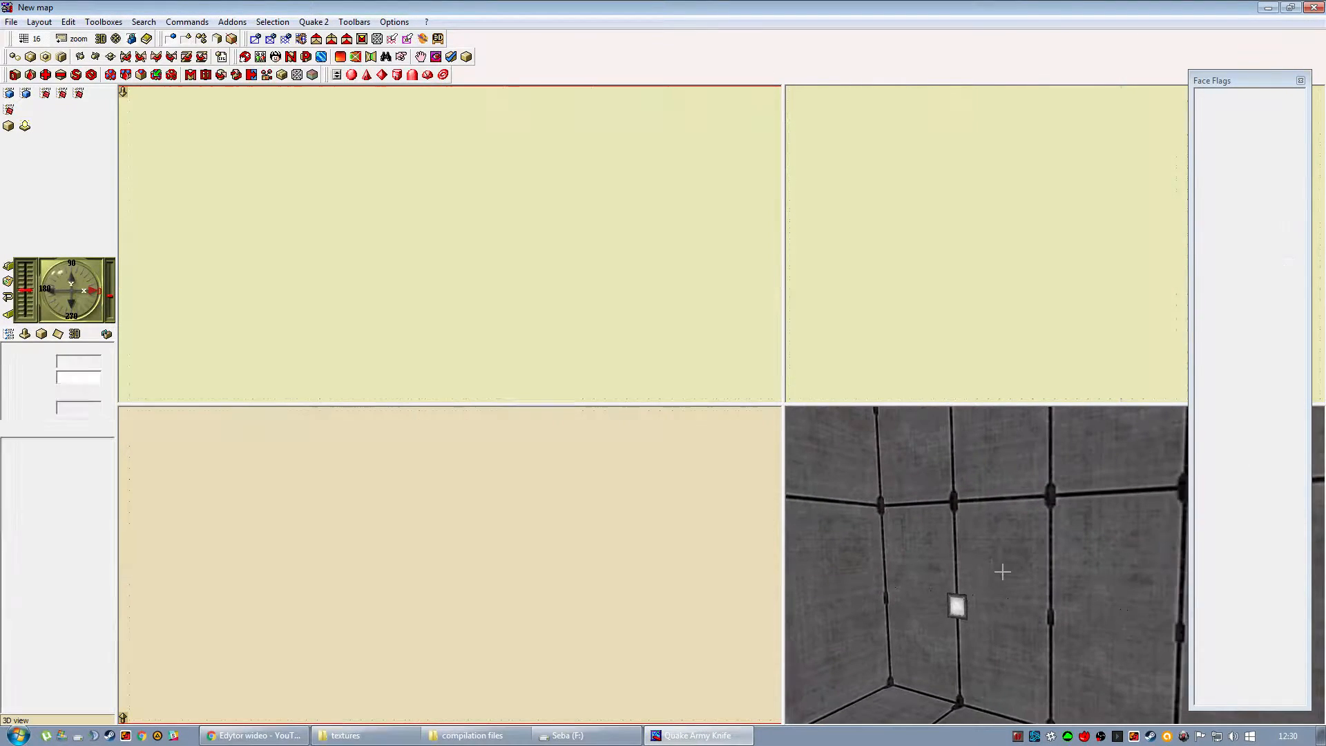
pyautogui.click(982, 617)
pyautogui.click(915, 603)
pyautogui.click(918, 575)
pyautogui.click(927, 631)
pyautogui.click(963, 607)
pyautogui.moveTo(944, 640); pyautogui.dragTo(914, 611, button='right')
pyautogui.click(672, 679)
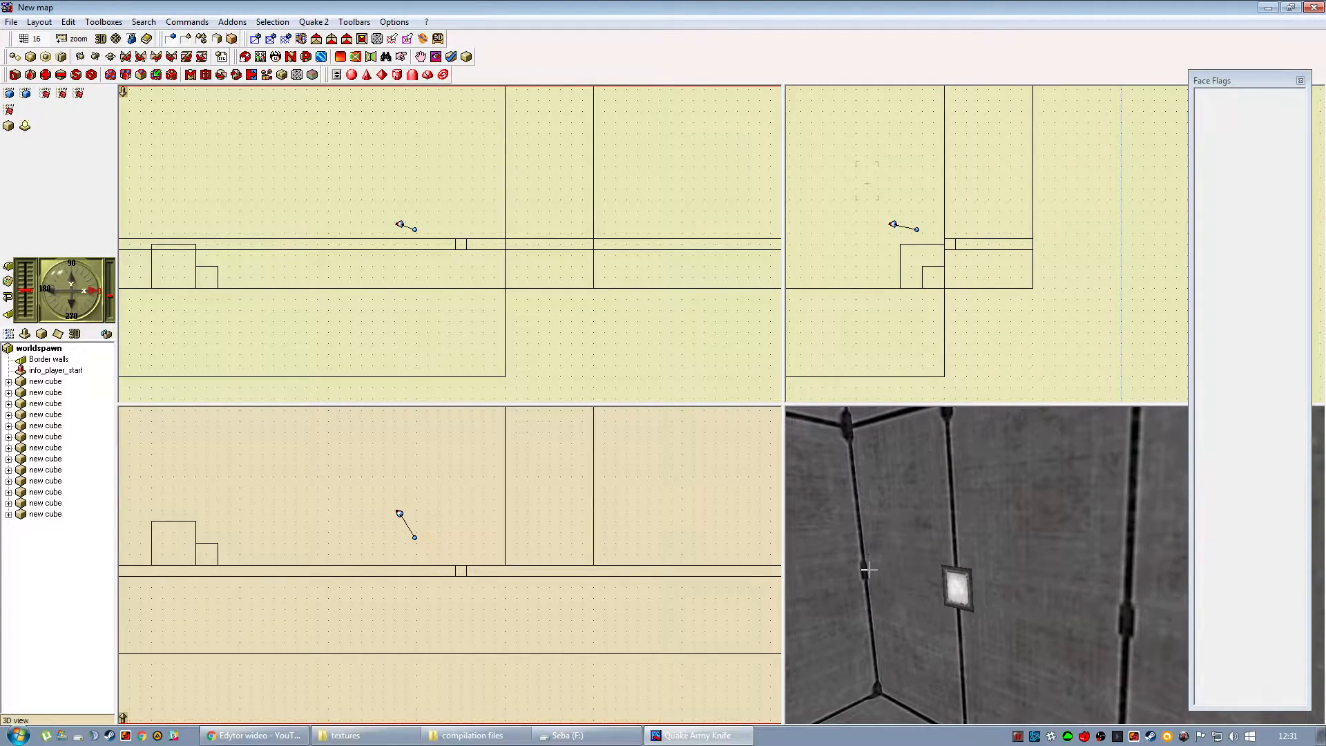
pyautogui.moveTo(867, 571); pyautogui.dragTo(906, 556, button='right')
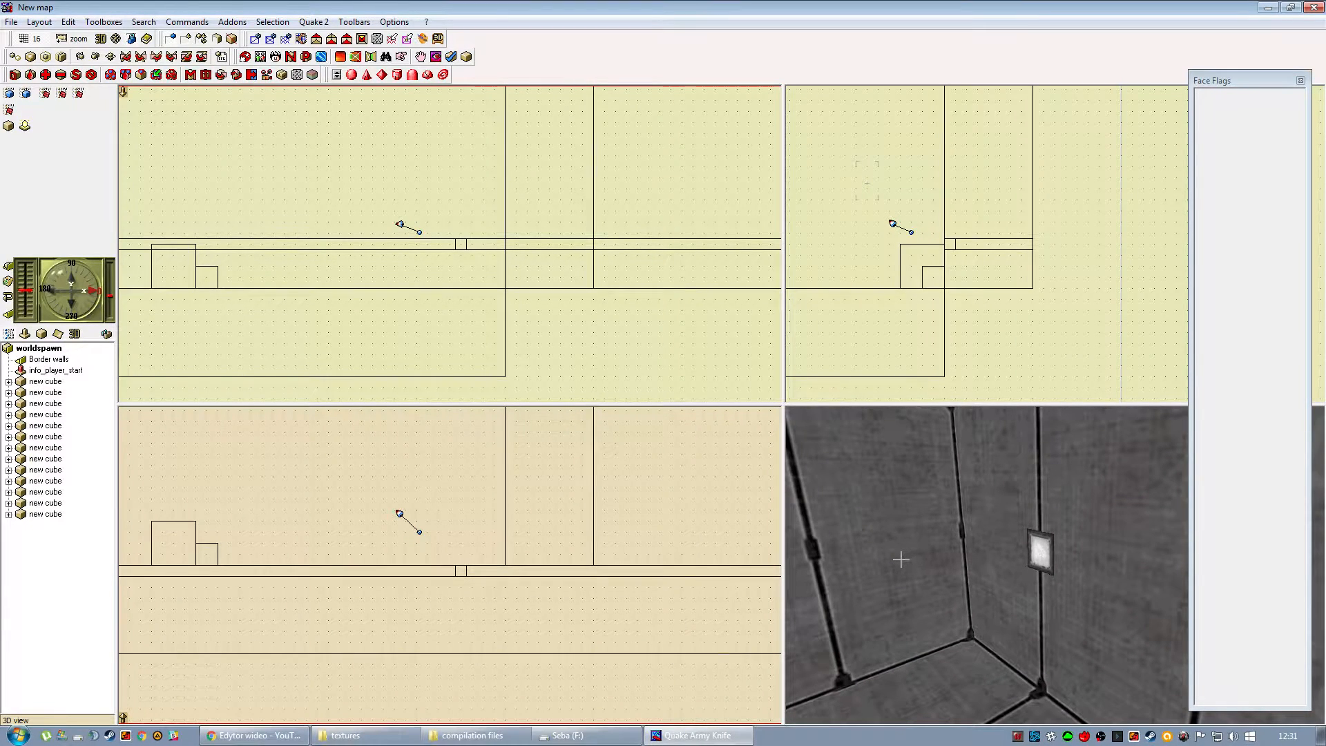
# Save the map as the QuArK Map file Newmap.qkm in the QuArK 6.6.0 Beta 6 folder.
pyautogui.click(45, 93)
pyautogui.click(12, 22)
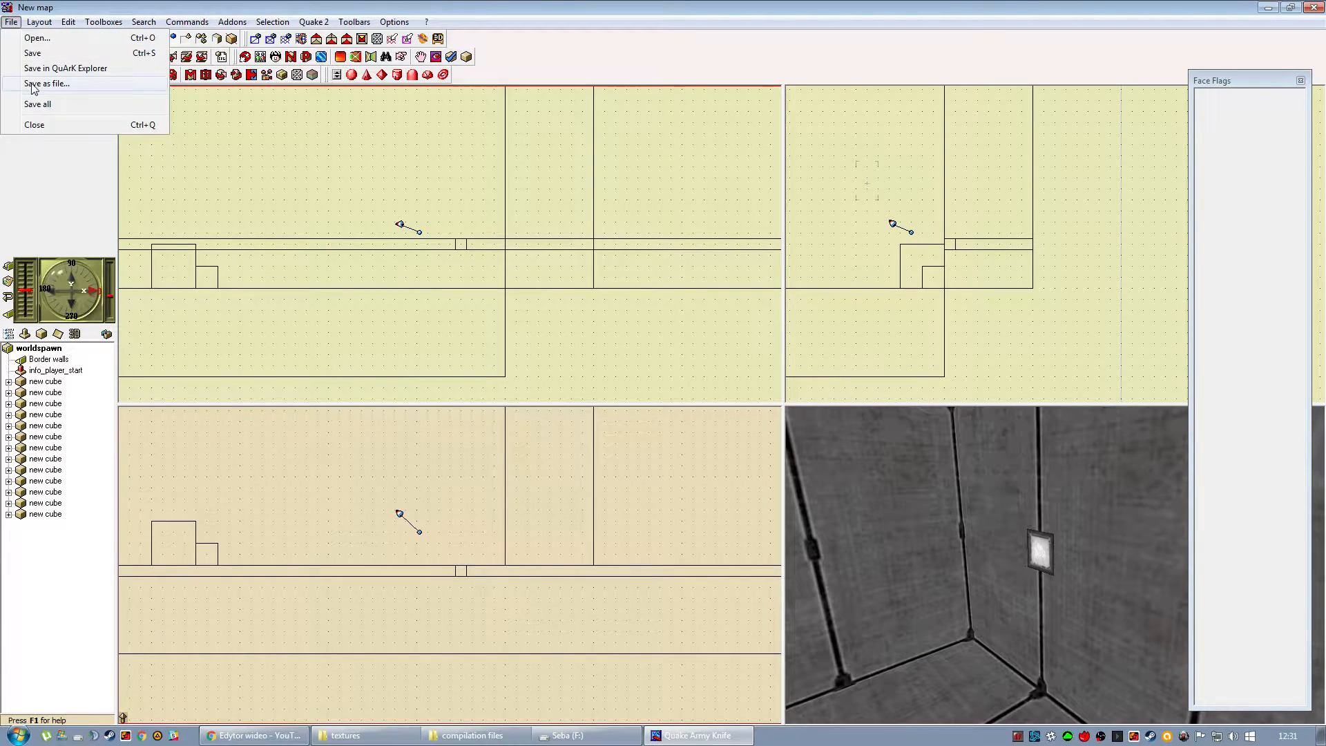
pyautogui.click(41, 84)
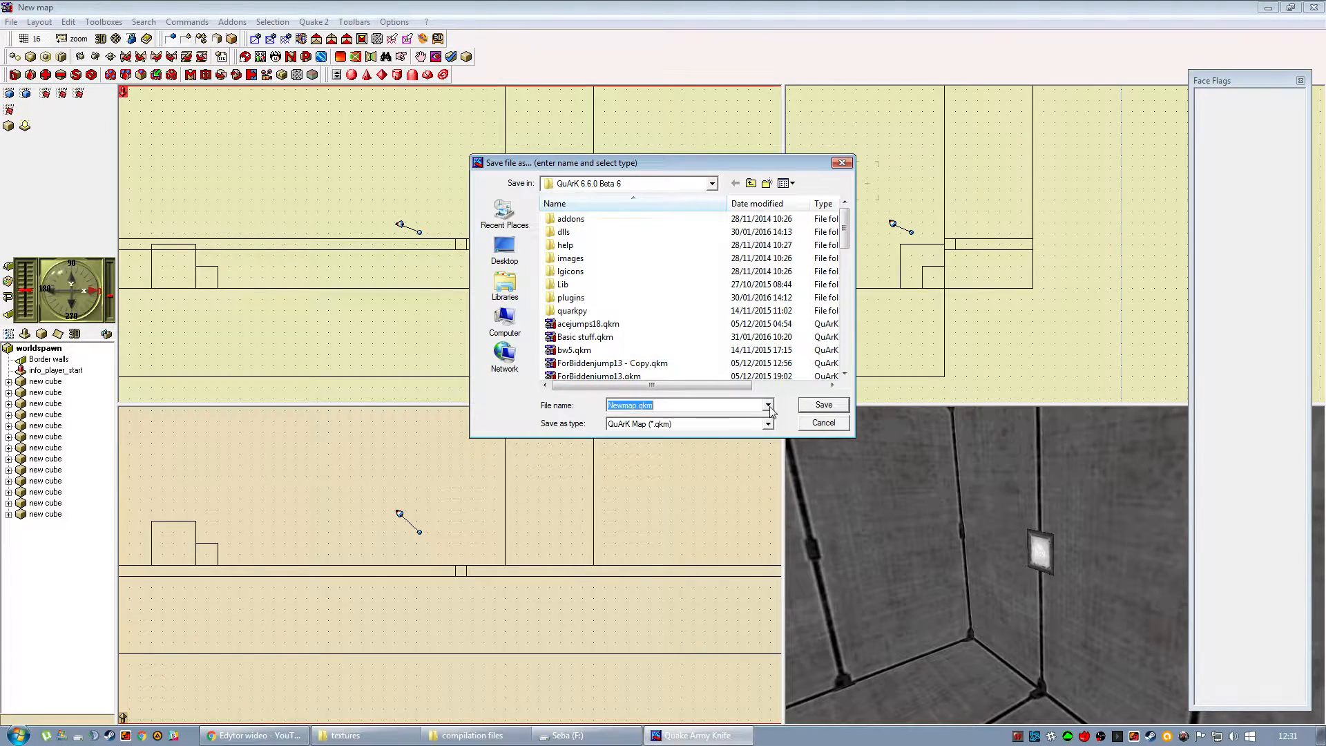
pyautogui.click(824, 406)
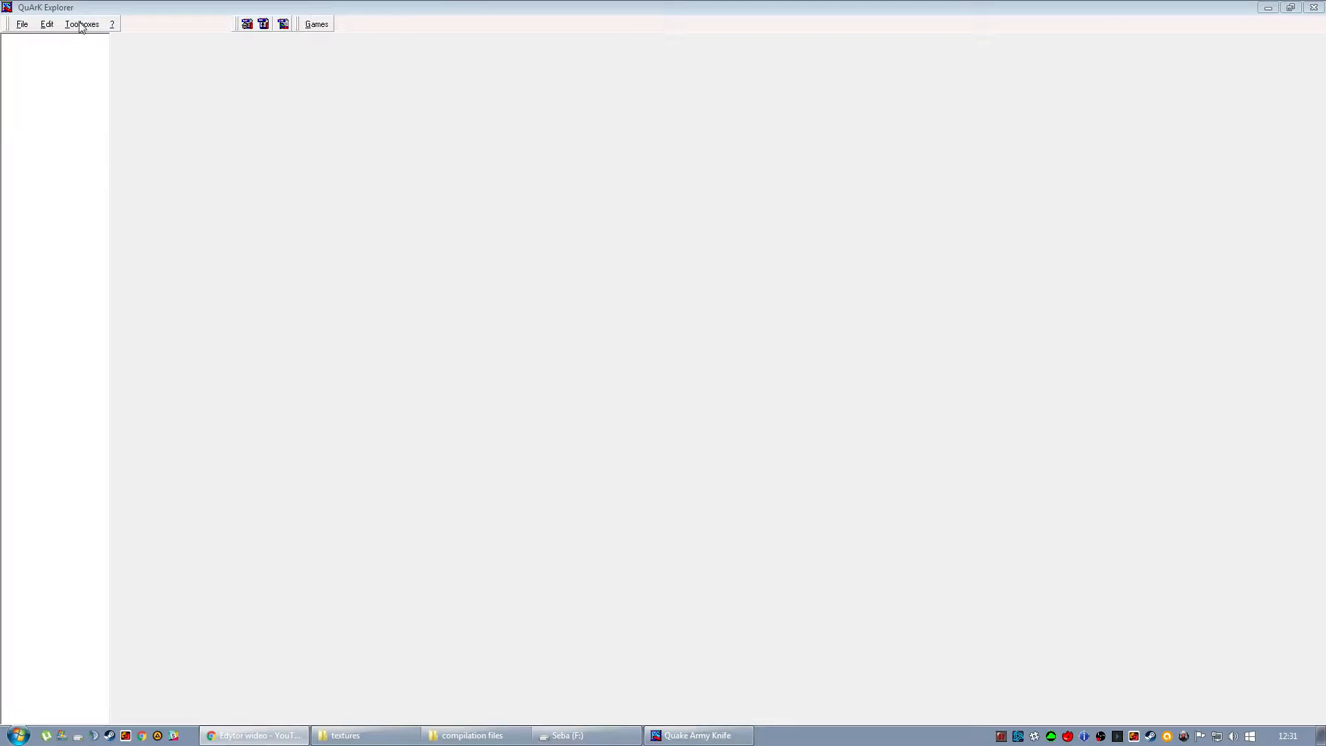
pyautogui.click(80, 24)
pyautogui.click(83, 106)
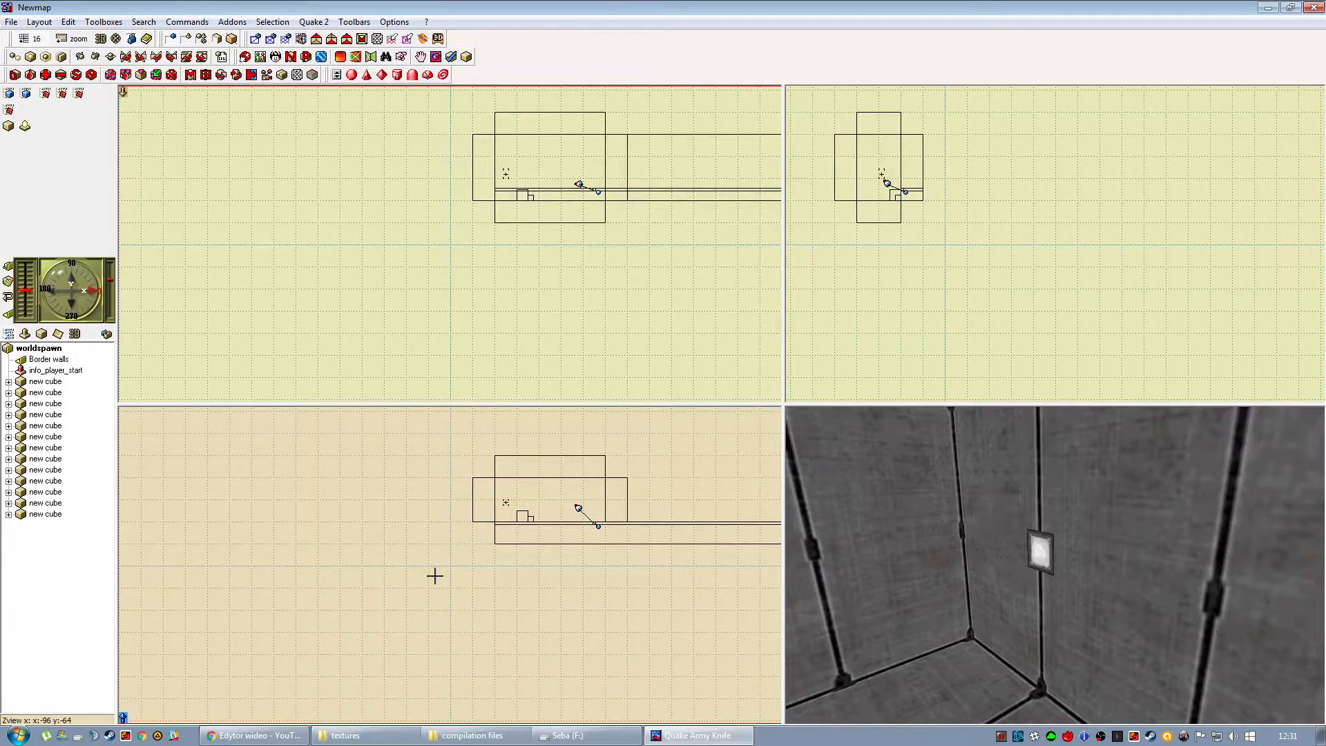
# Build the textures and map, launch it in Quake 2 with GO!, and join the Easy team to walk through the room.
pyautogui.click(314, 22)
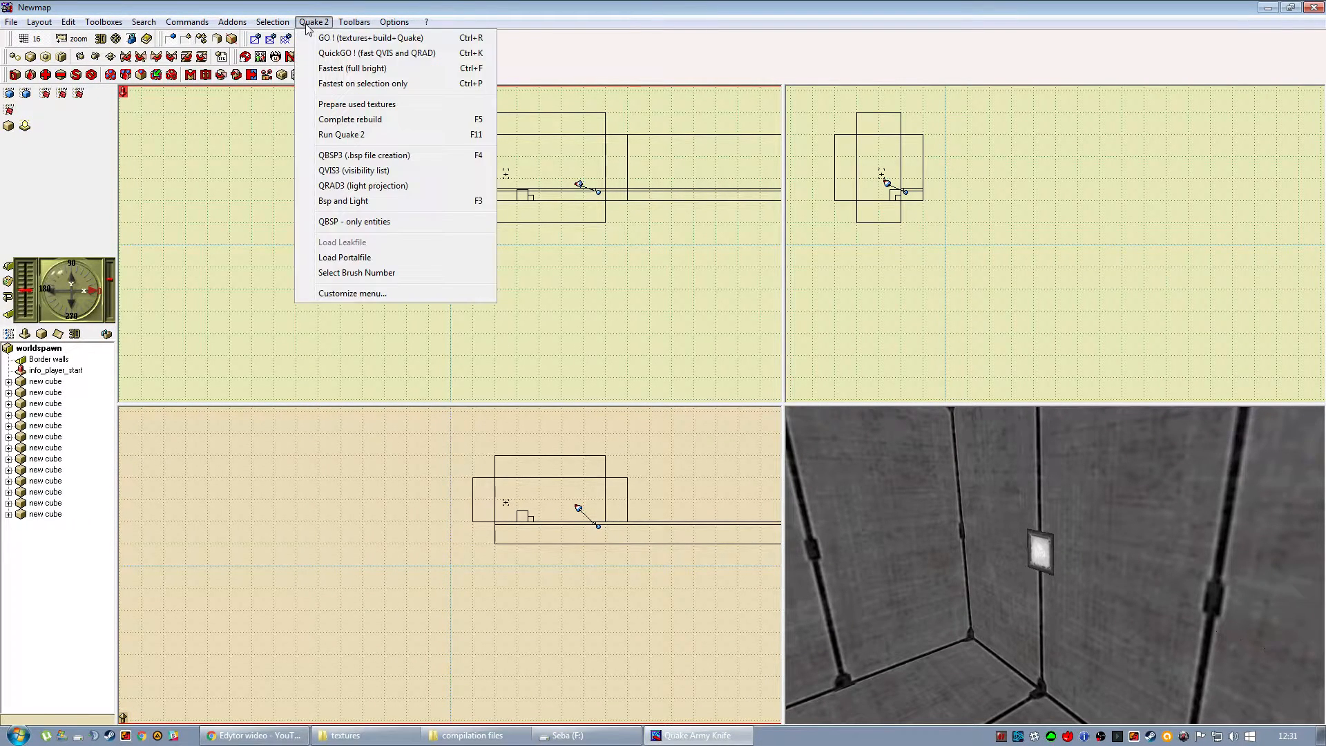
pyautogui.click(353, 39)
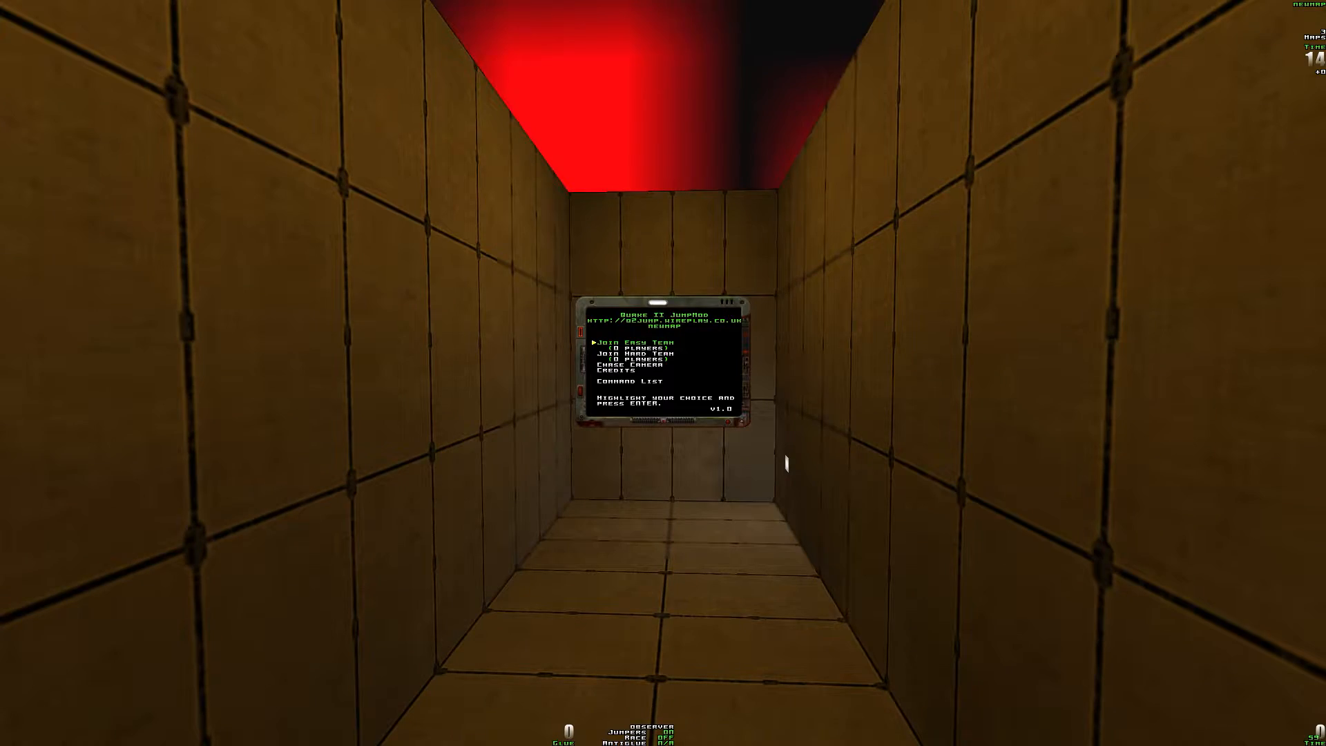
pyautogui.press('Return')
pyautogui.press('w')
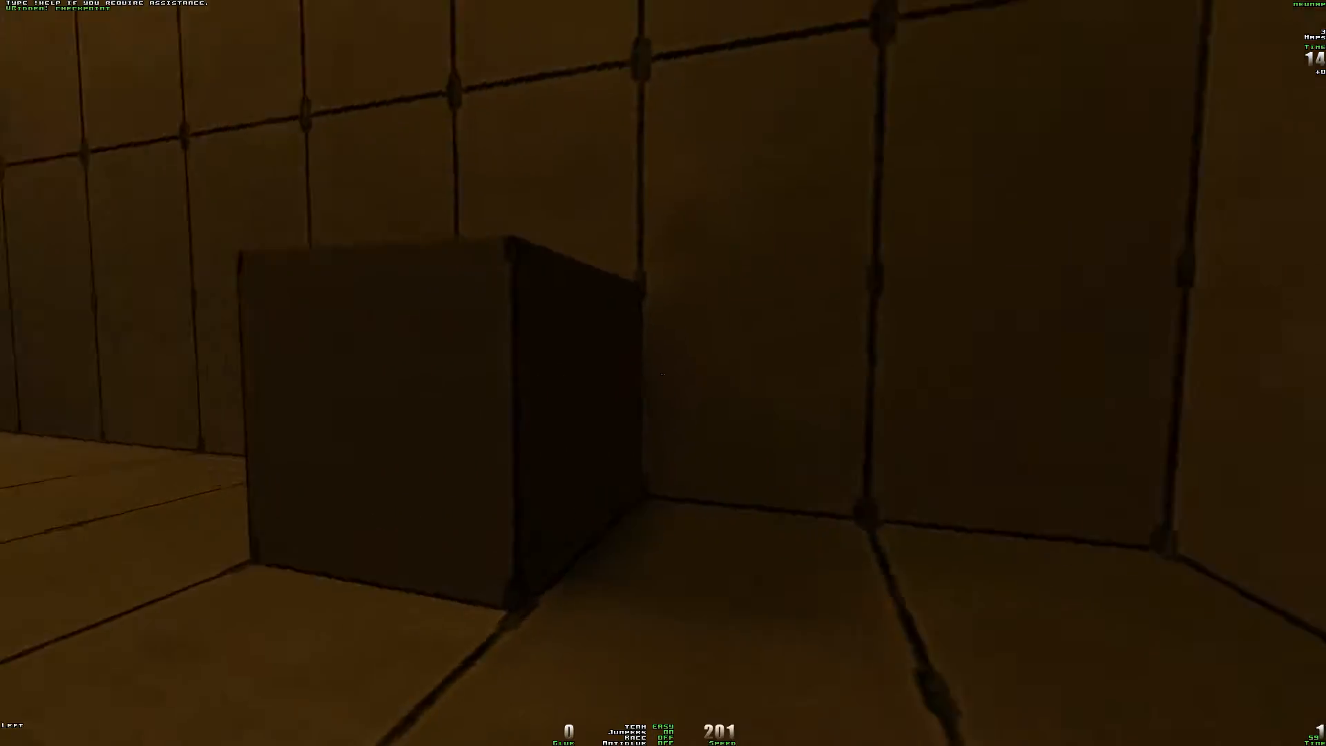
# Walk and jump through the room in Quake 2 to inspect the wall lamp, the cubes and the sky.
pyautogui.press('s')
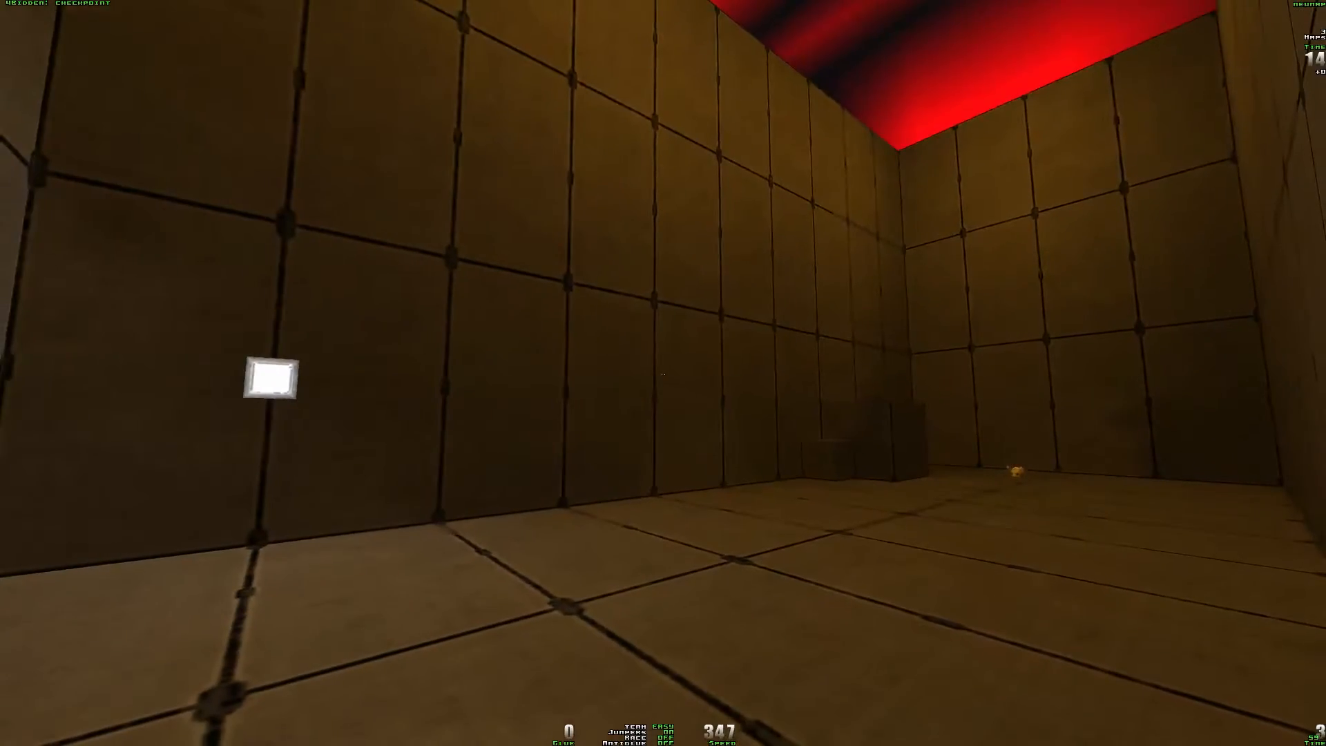
pyautogui.press('w')
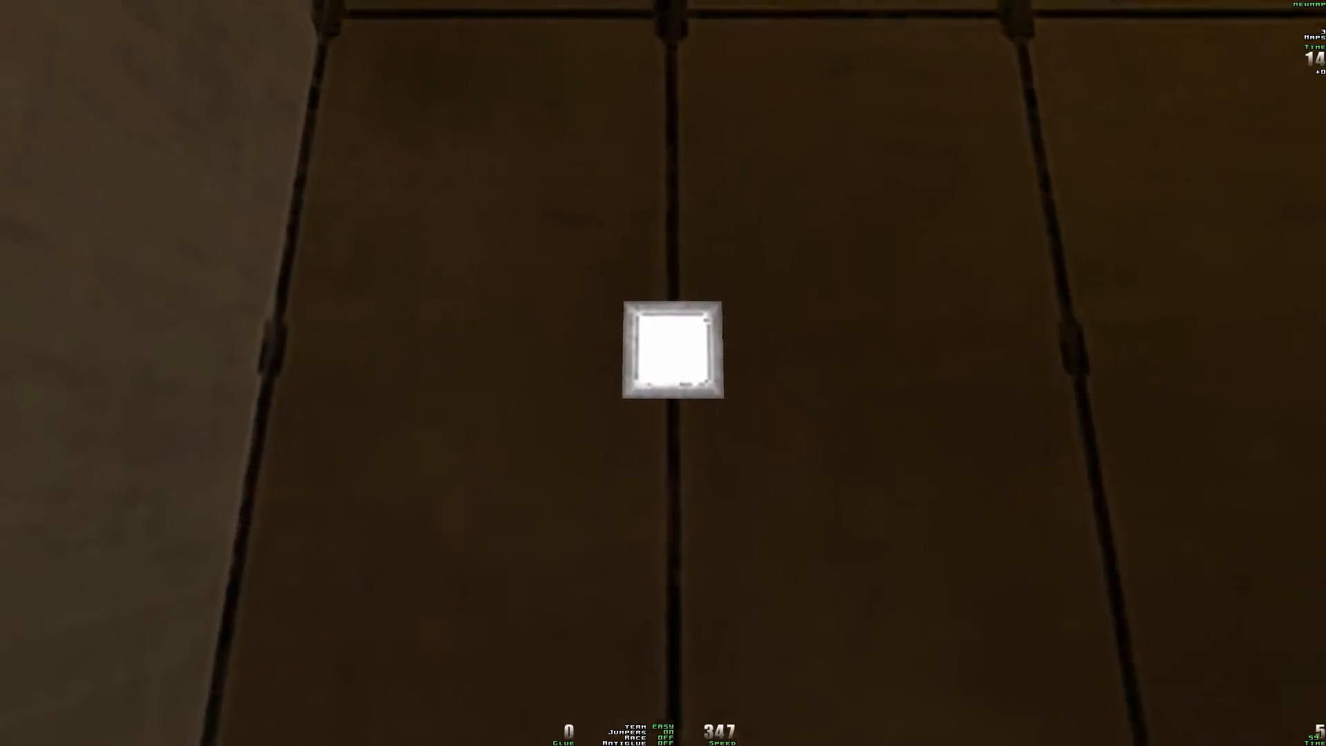
pyautogui.press('s')
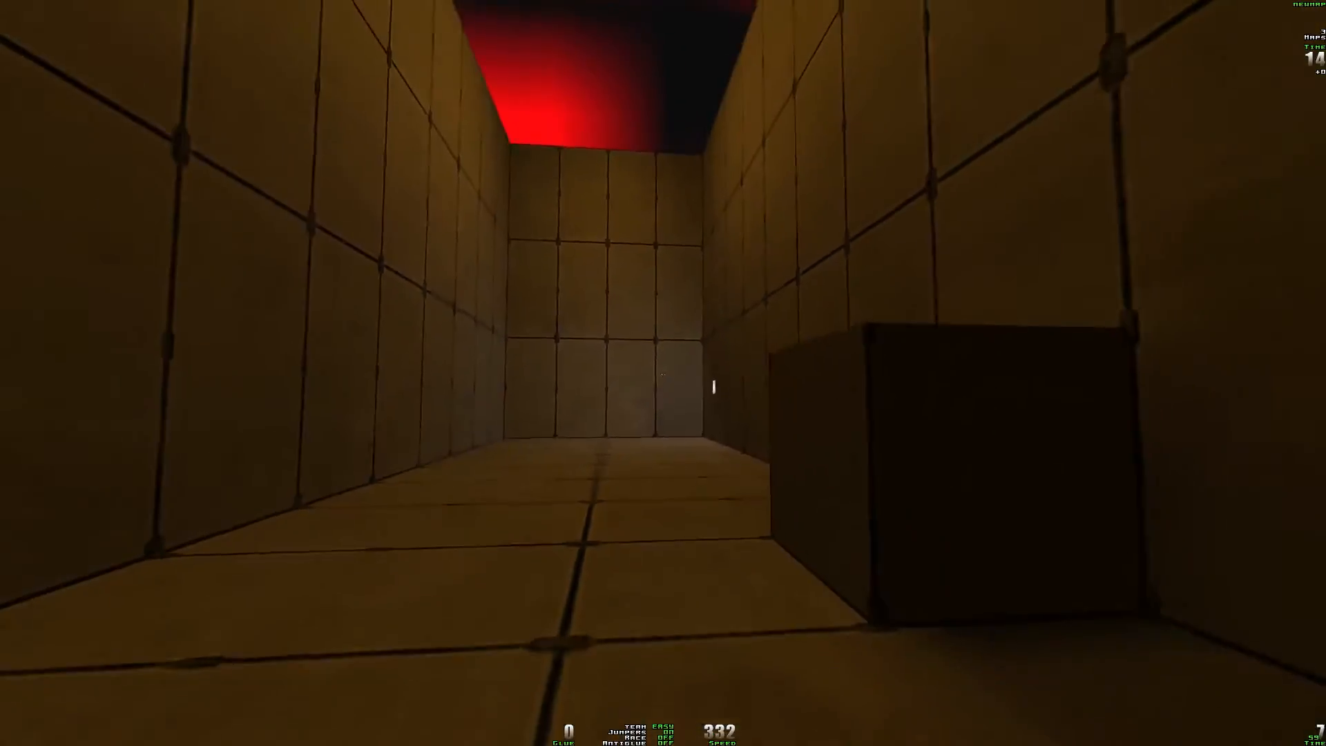
pyautogui.press('d')
pyautogui.press('a')
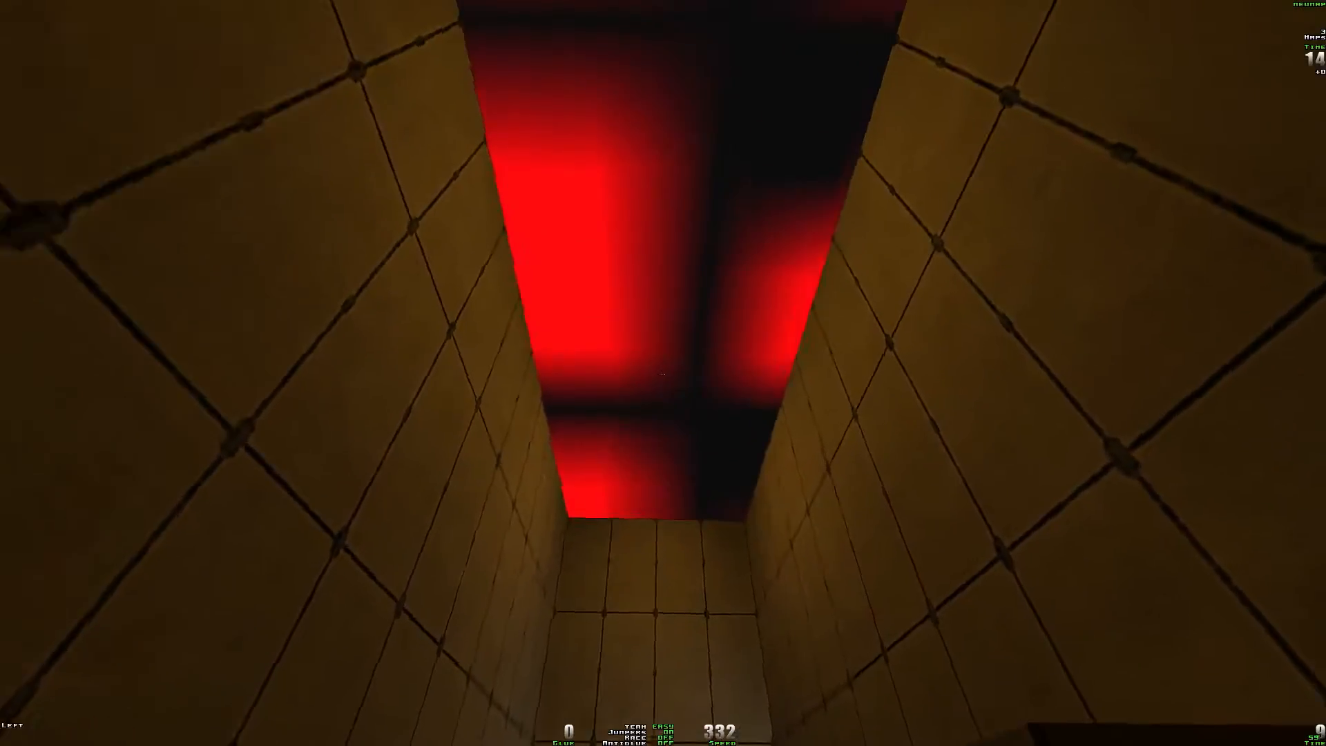
pyautogui.press('s')
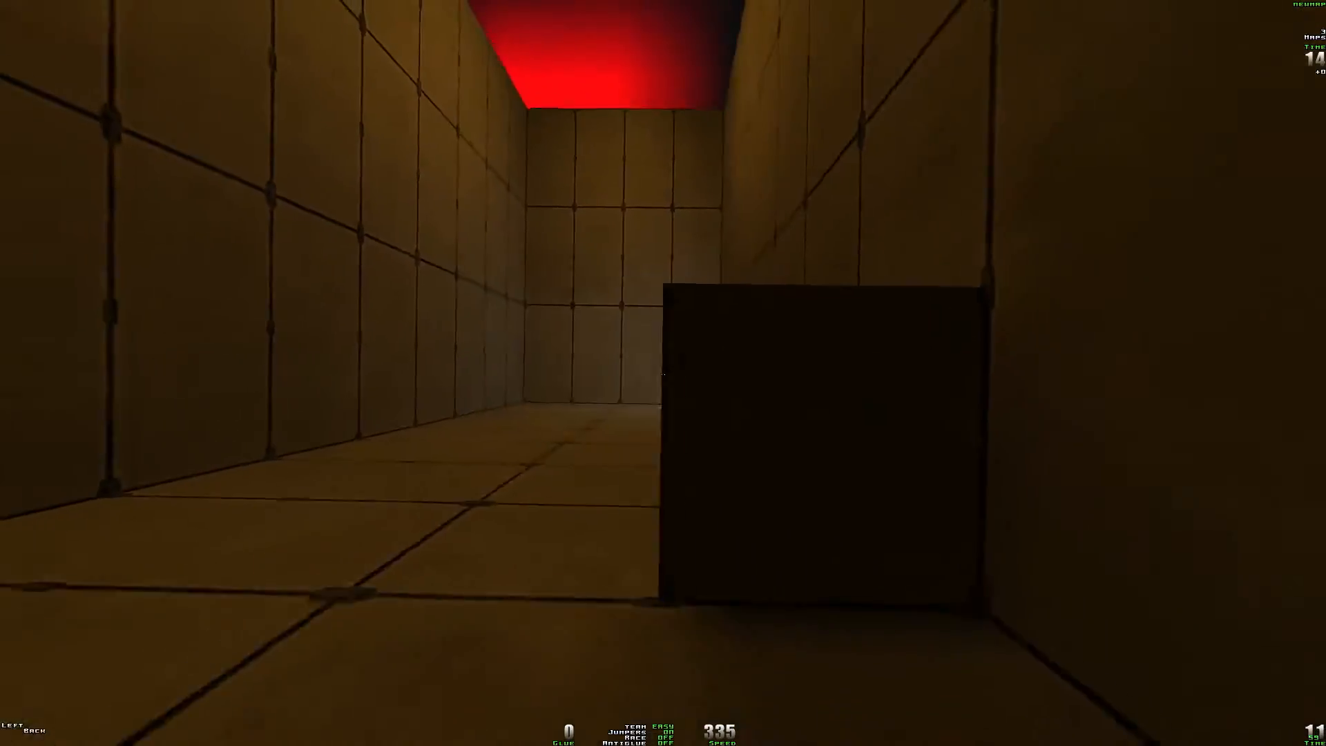
pyautogui.press('w')
pyautogui.press('space')
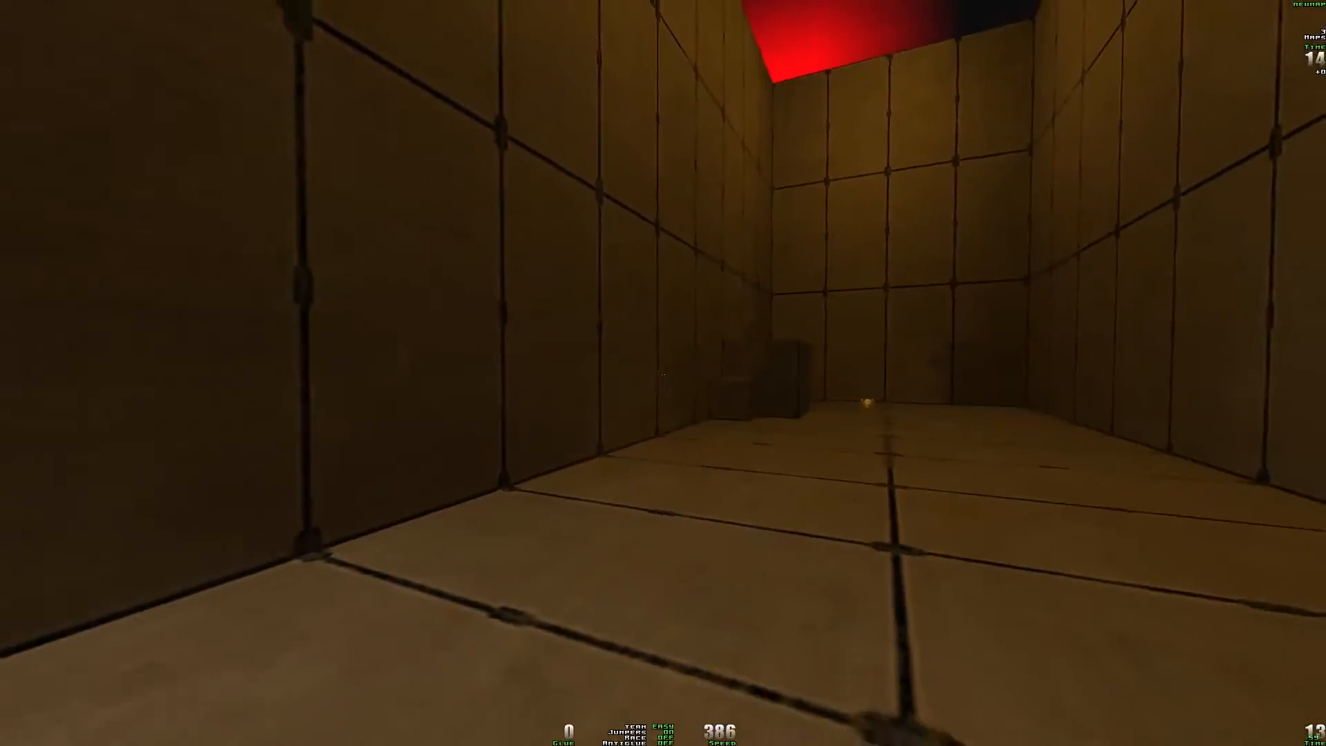
pyautogui.press('w')
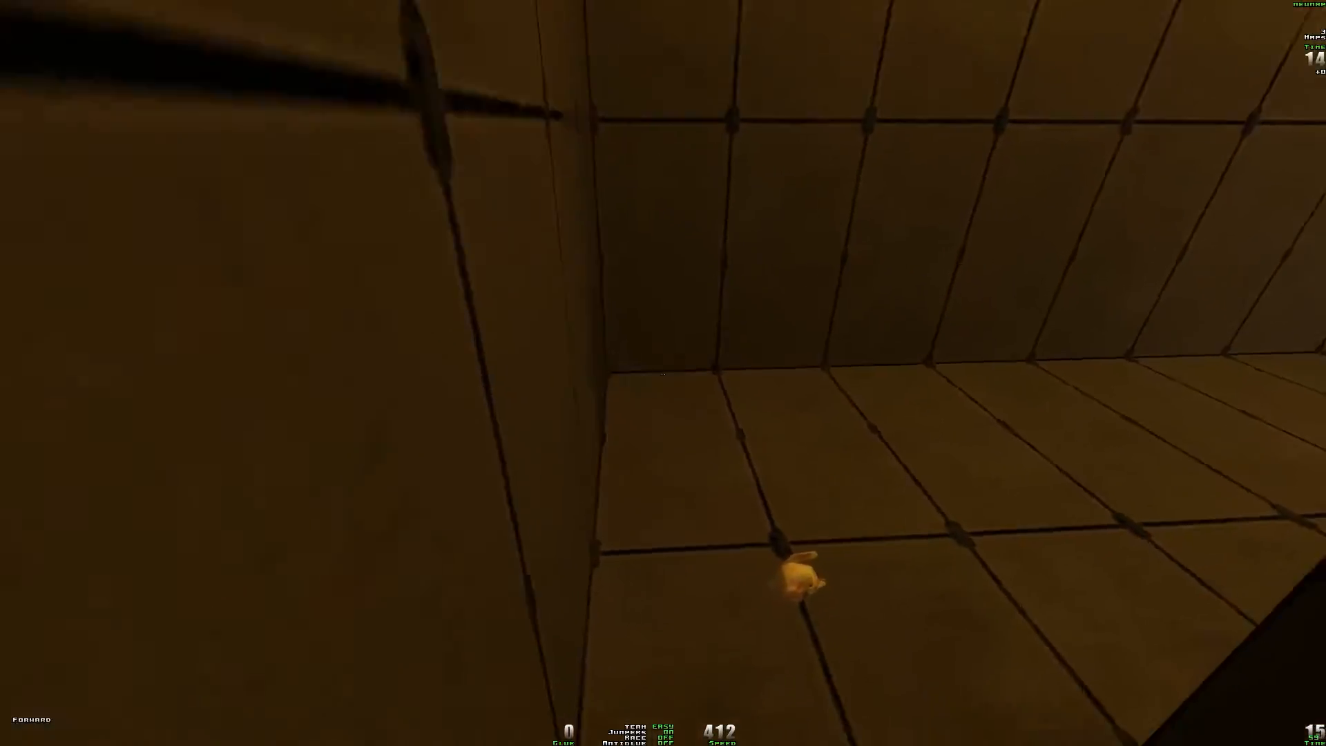
pyautogui.press('w')
pyautogui.press('space')
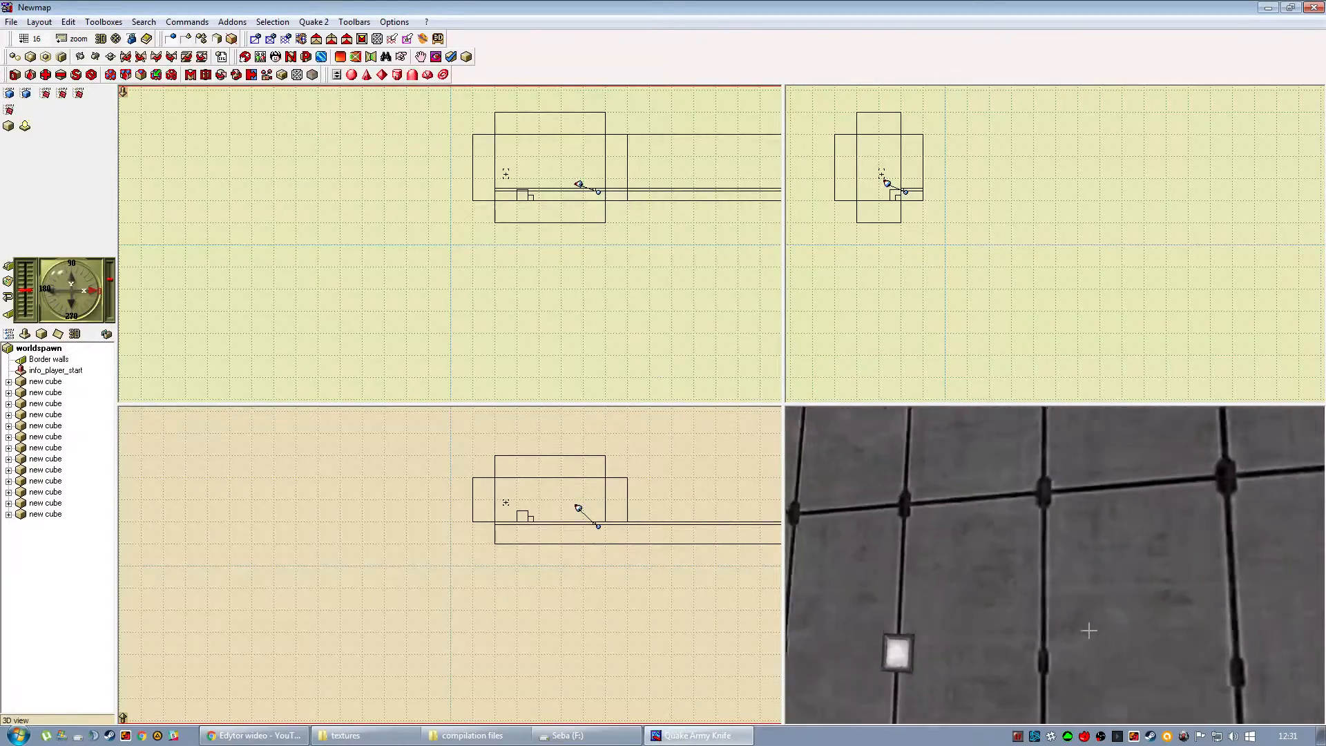
pyautogui.moveTo(1089, 630)
pyautogui.mouseDown()
pyautogui.moveTo(1151, 589)
pyautogui.moveTo(1057, 598)
pyautogui.moveTo(1008, 677)
pyautogui.moveTo(994, 608)
pyautogui.mouseUp()
pyautogui.click(999, 563)
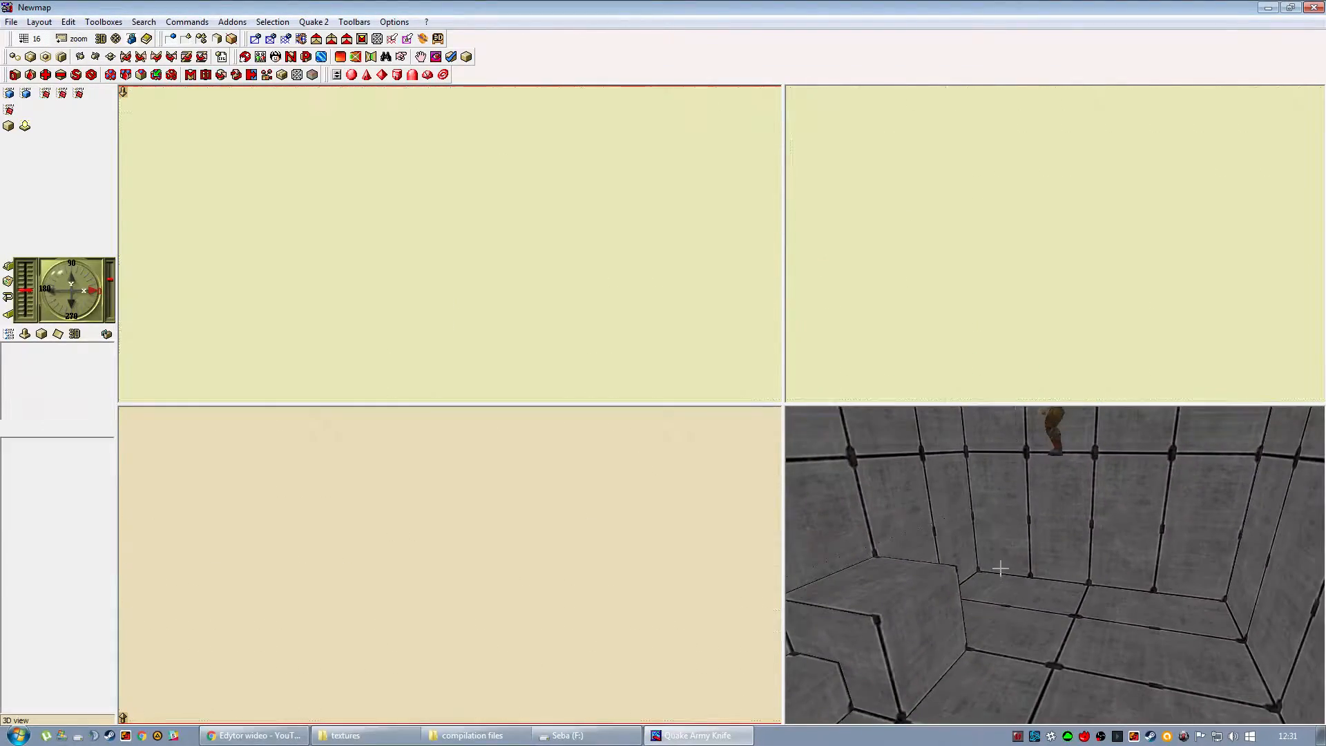
pyautogui.click(924, 623)
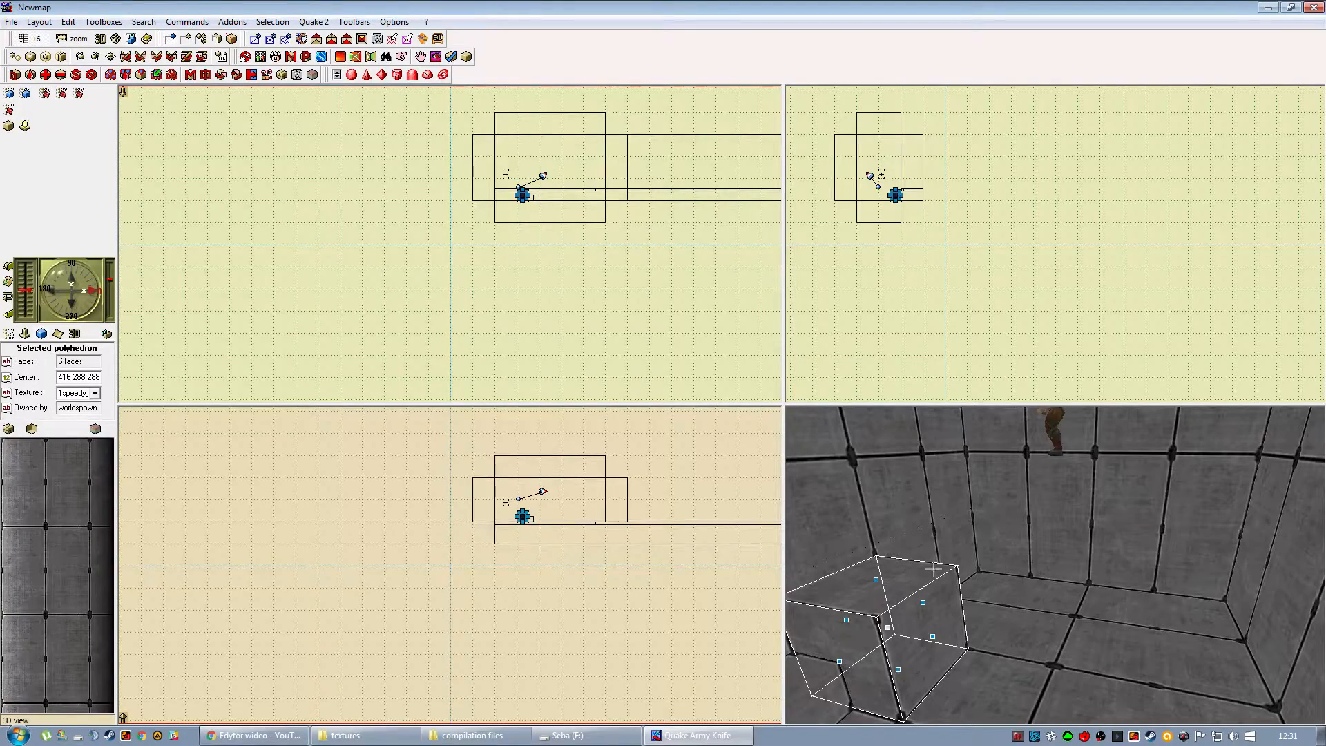
pyautogui.click(477, 580)
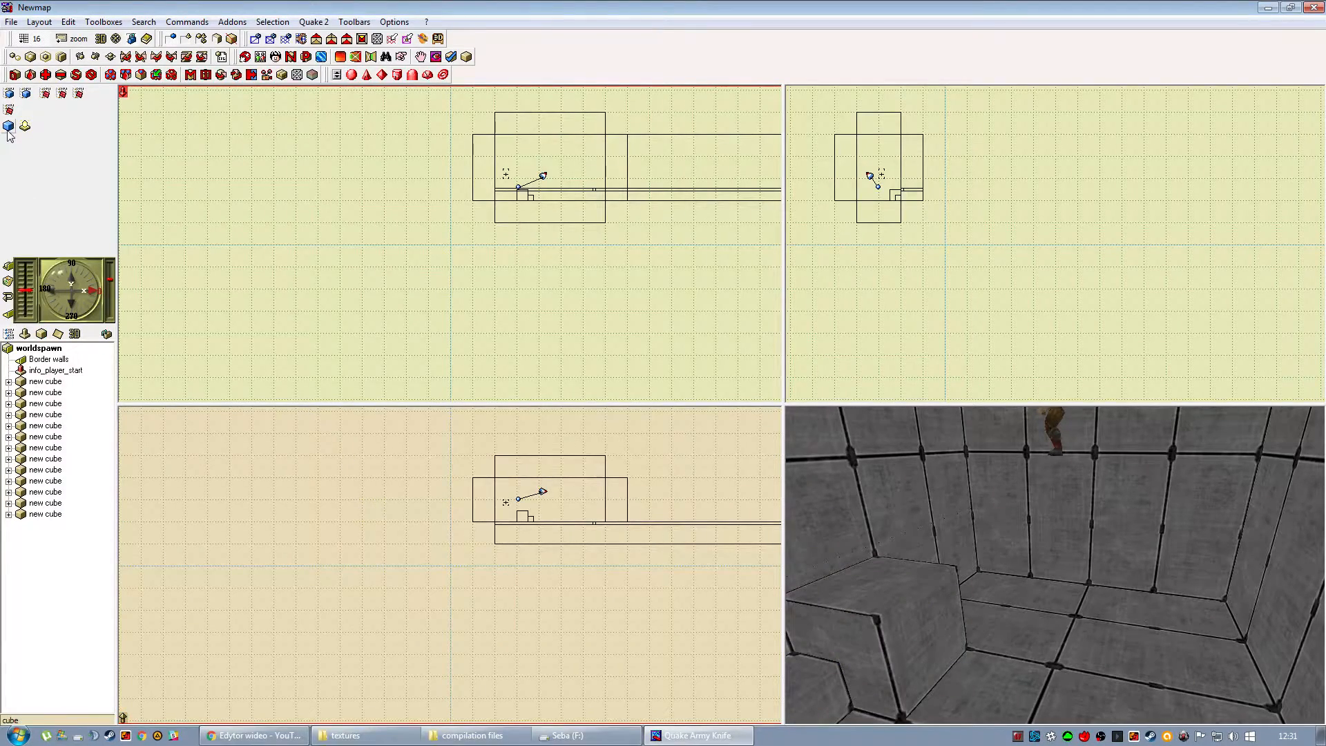
pyautogui.moveTo(504, 257); pyautogui.dragTo(361, 336)
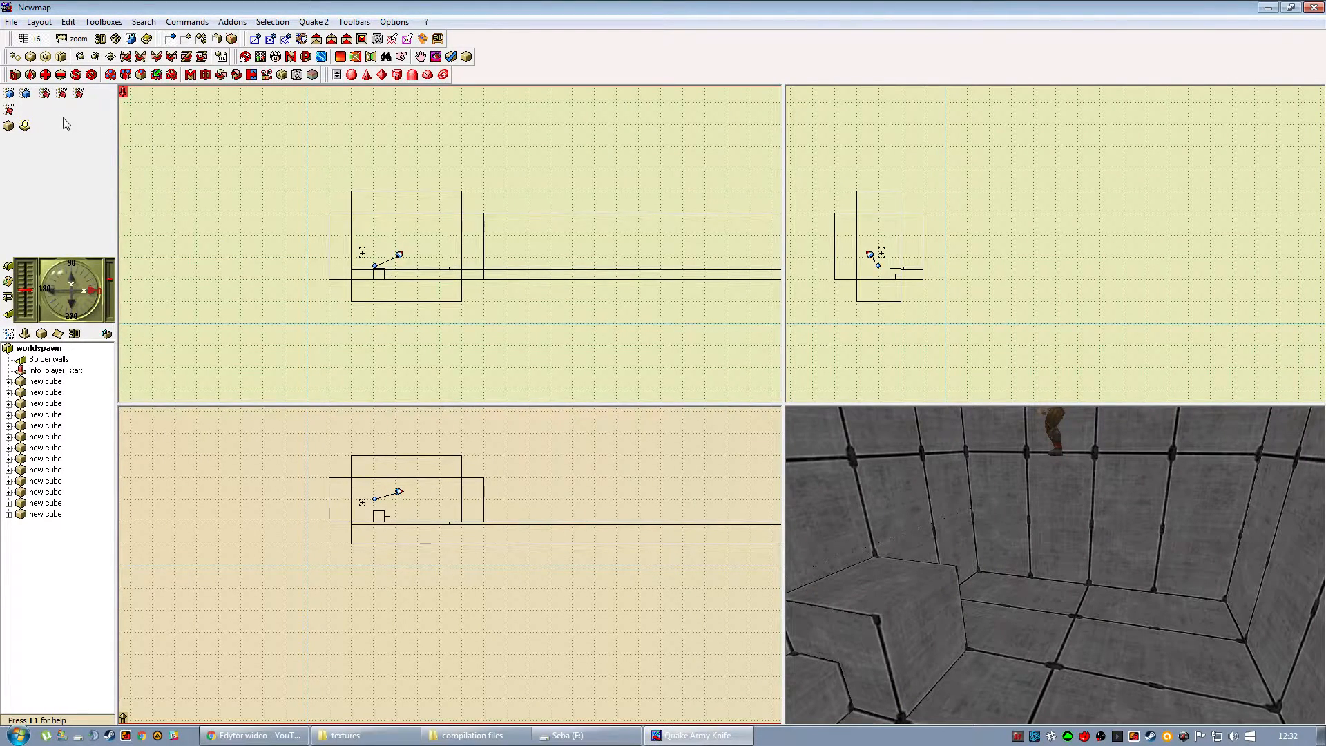
# Add a misc_teleporter entity from the Misc entities to the map.
pyautogui.click(26, 93)
pyautogui.moveTo(137, 111)
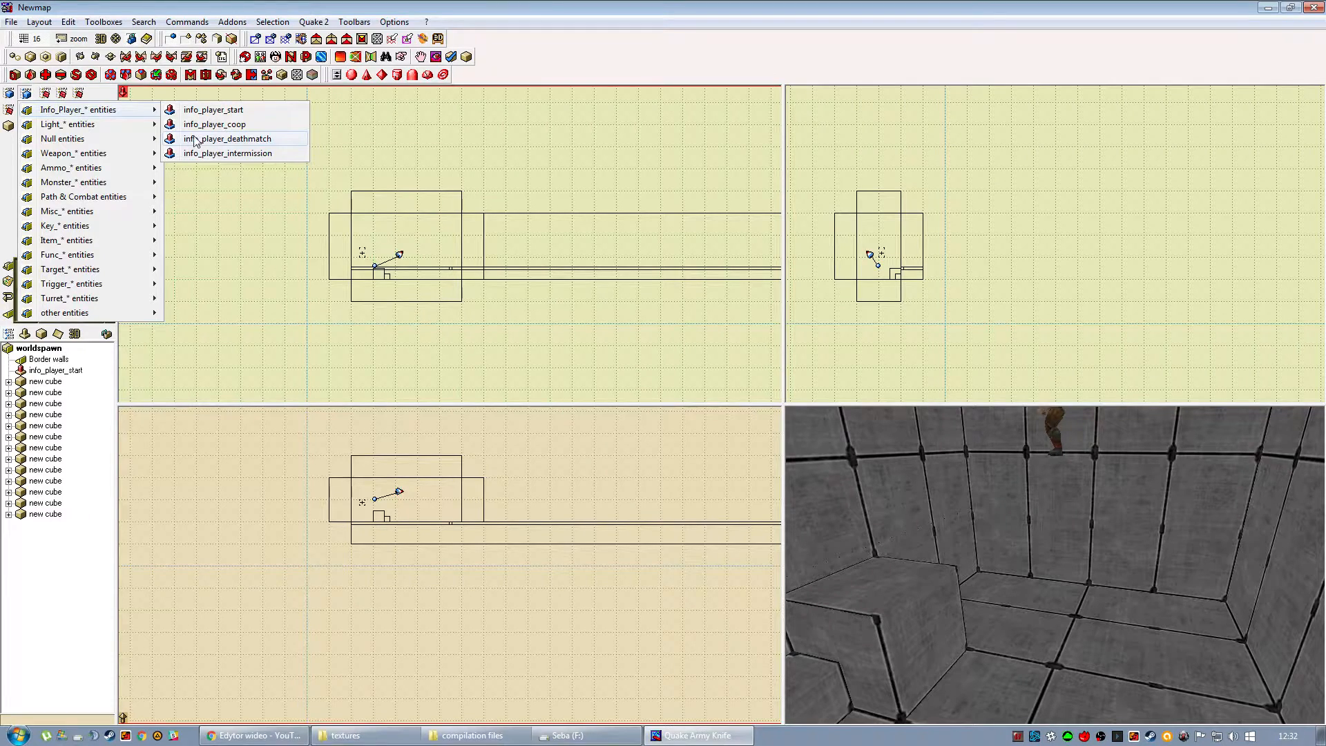
pyautogui.moveTo(87, 129)
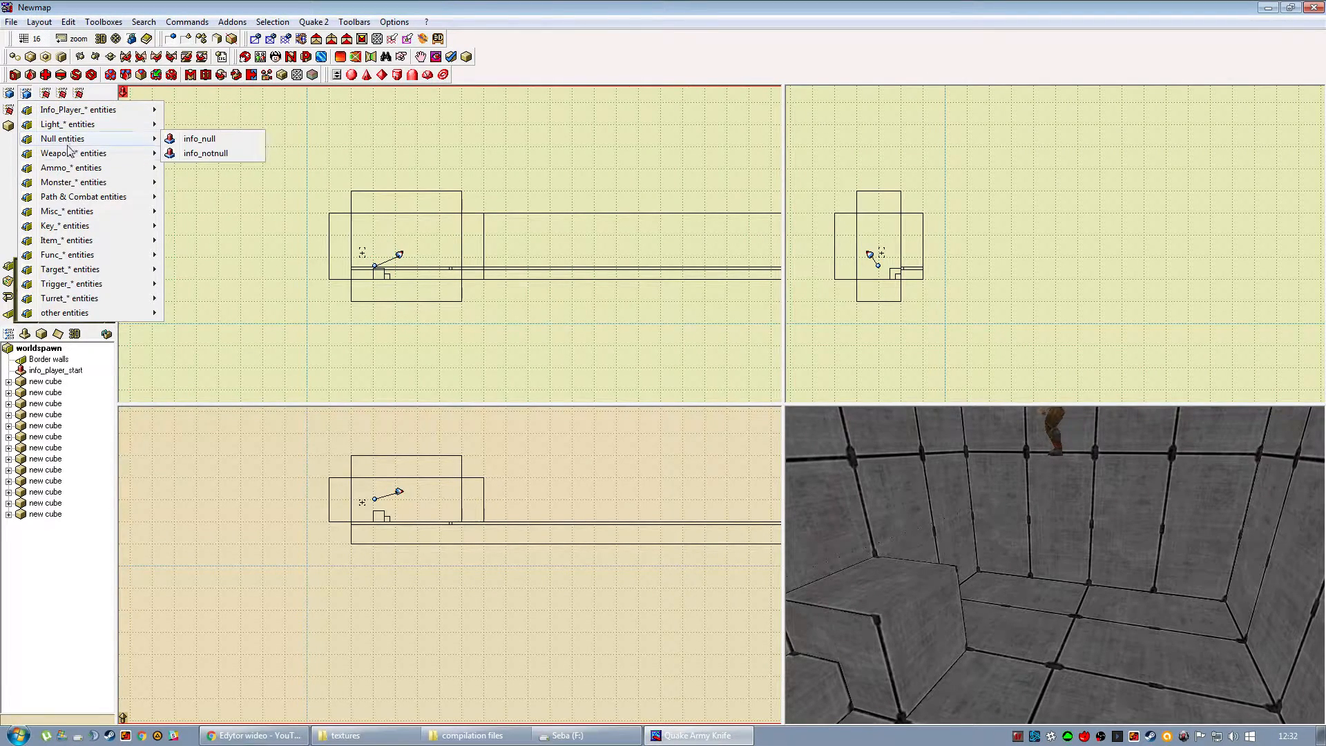
pyautogui.moveTo(72, 156)
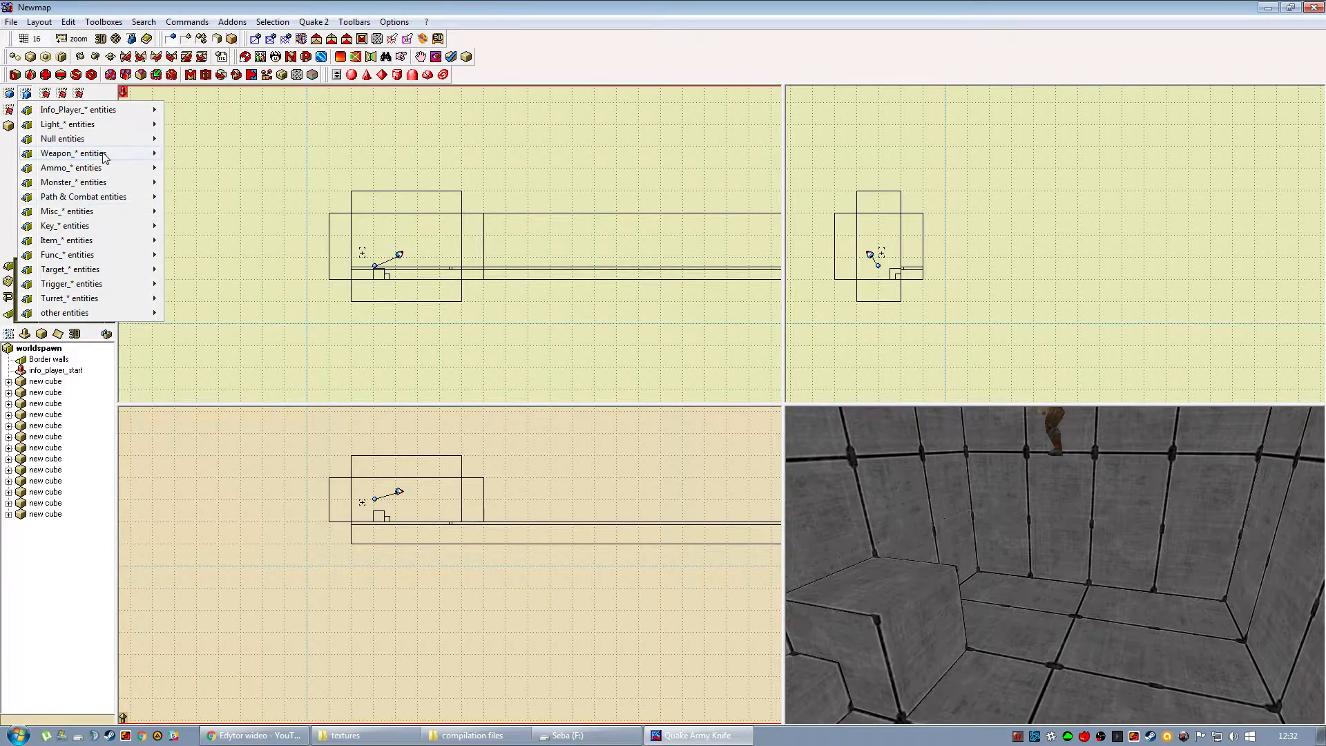
pyautogui.moveTo(92, 201)
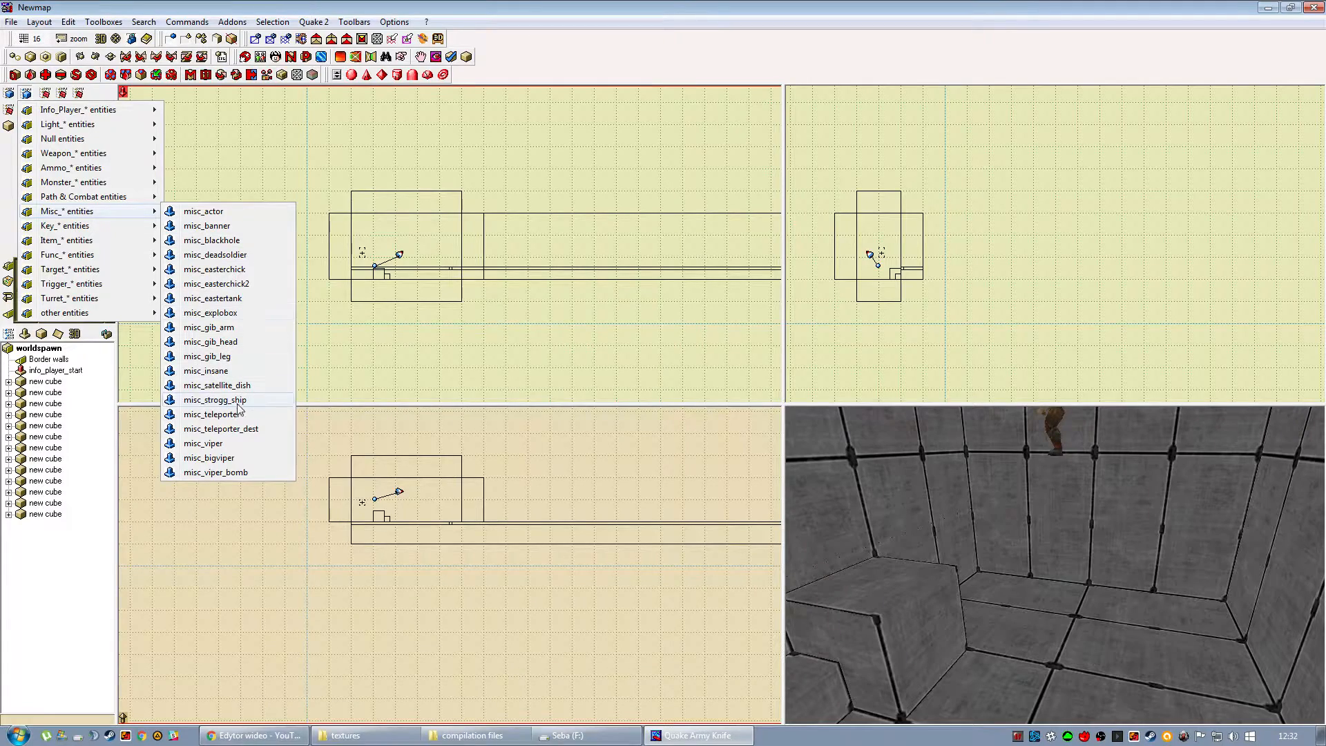
pyautogui.click(238, 415)
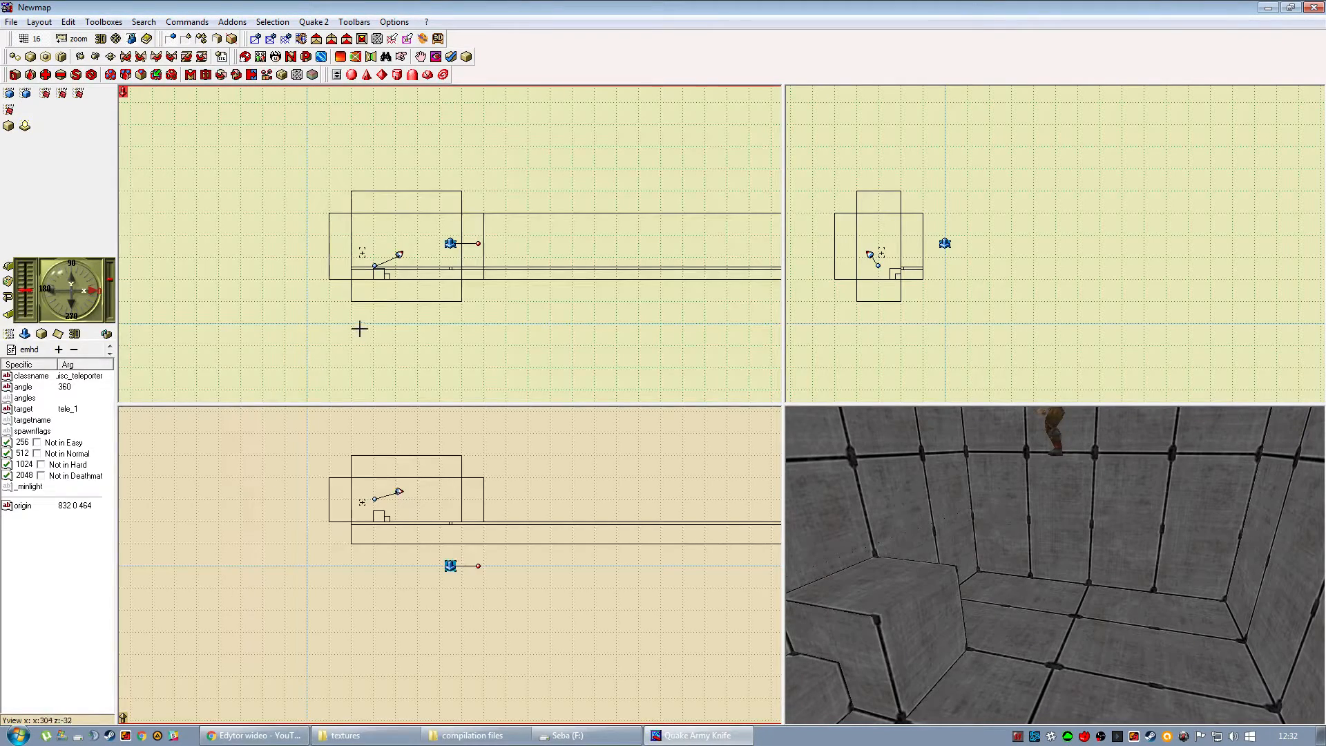
# Move the teleporter onto the room floor near the wall lamp, at origin 832 304 272.
pyautogui.moveTo(450, 243); pyautogui.dragTo(420, 276)
pyautogui.moveTo(424, 568); pyautogui.dragTo(454, 517)
pyautogui.moveTo(926, 568)
pyautogui.mouseDown()
pyautogui.moveTo(1040, 570)
pyautogui.moveTo(1029, 634)
pyautogui.mouseUp()
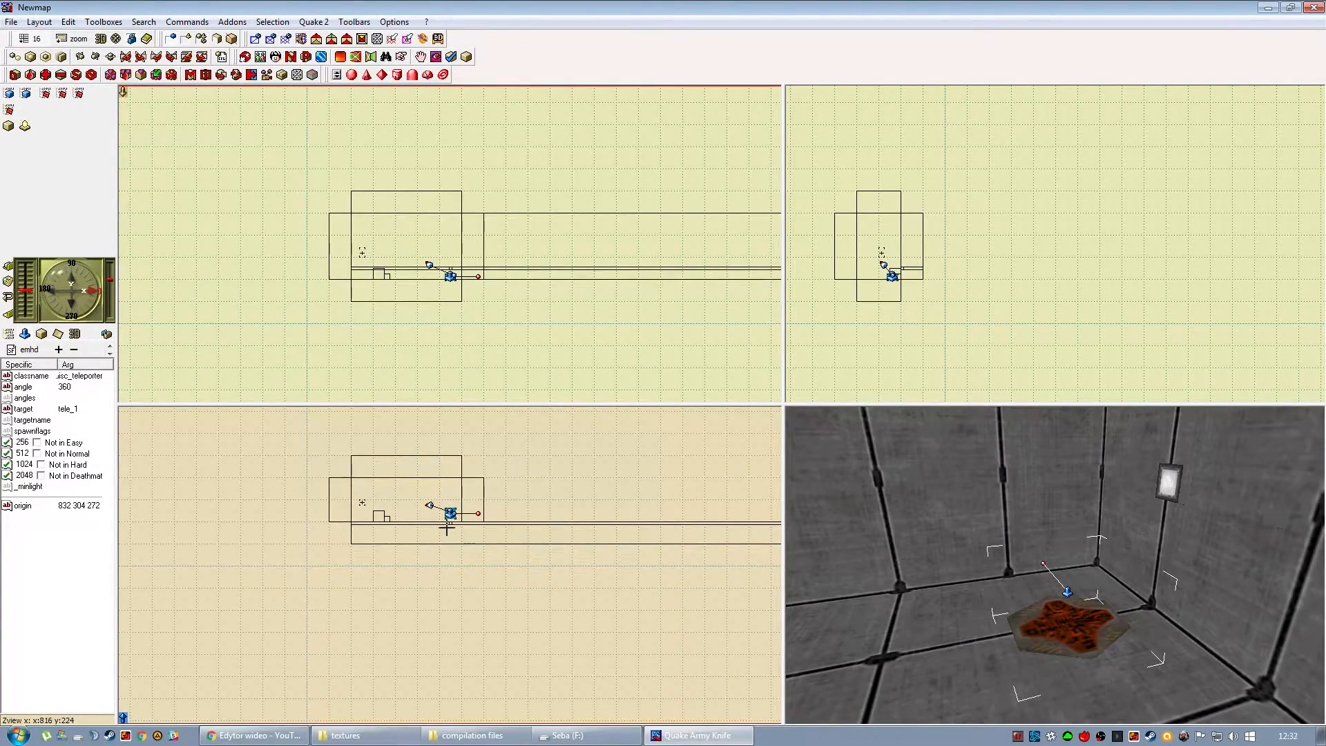
# Set the grid to 0.1 and lower the teleporter slightly into the floor, to a height of 271.8.
pyautogui.click(72, 42)
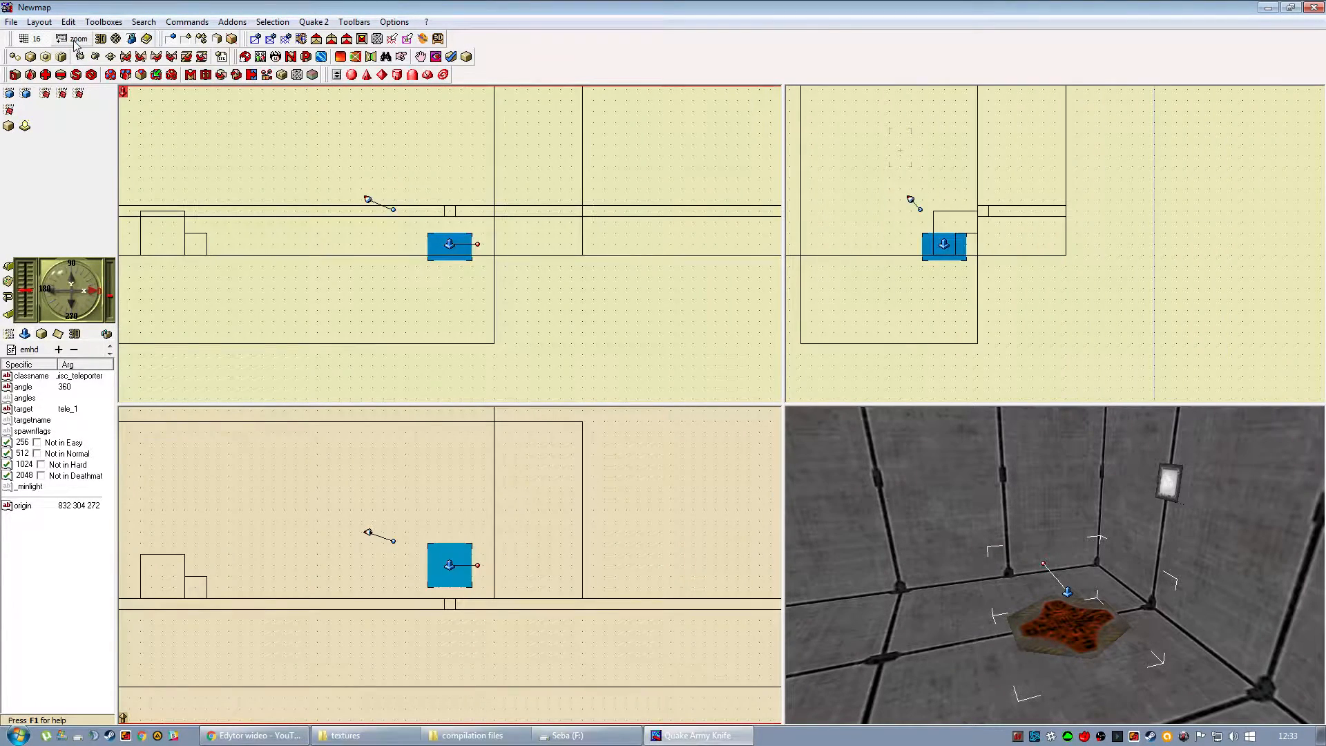
pyautogui.click(29, 39)
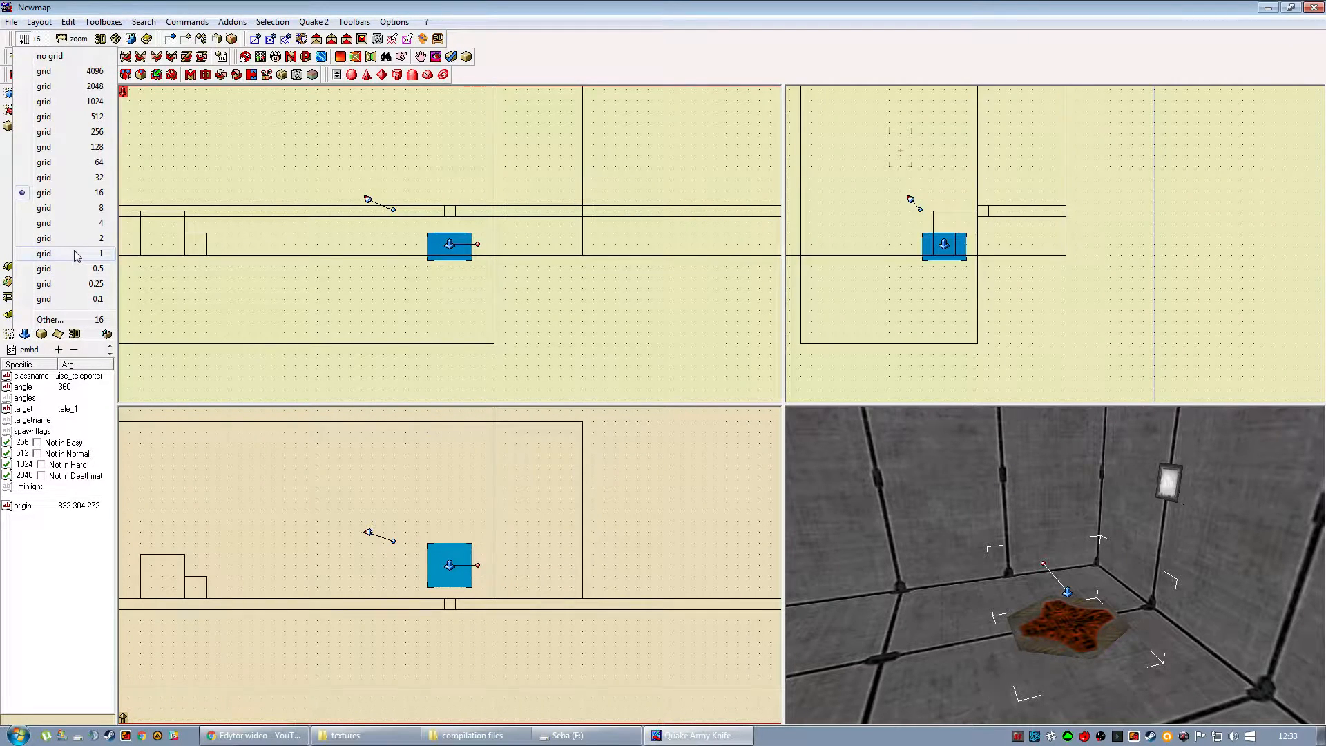
pyautogui.click(76, 301)
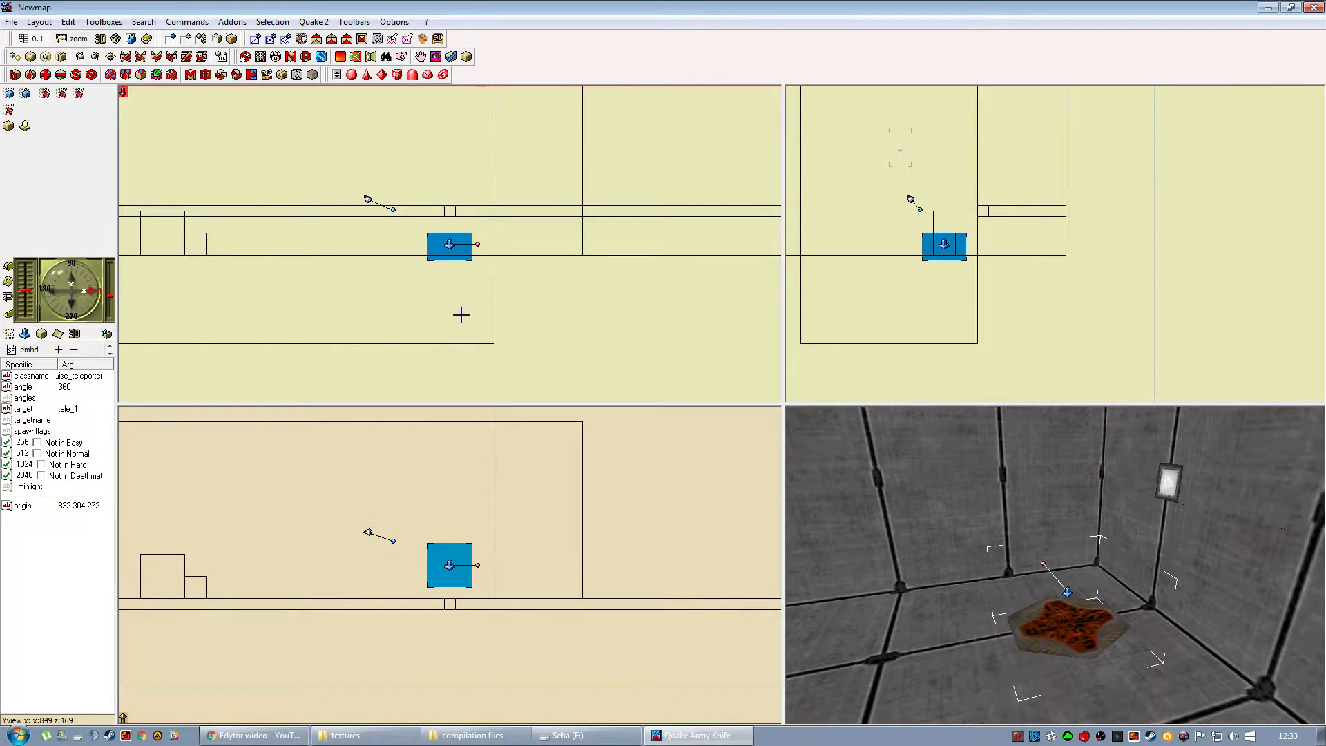
pyautogui.press('Down')
pyautogui.press('Down')
pyautogui.moveTo(1050, 553); pyautogui.dragTo(1064, 582)
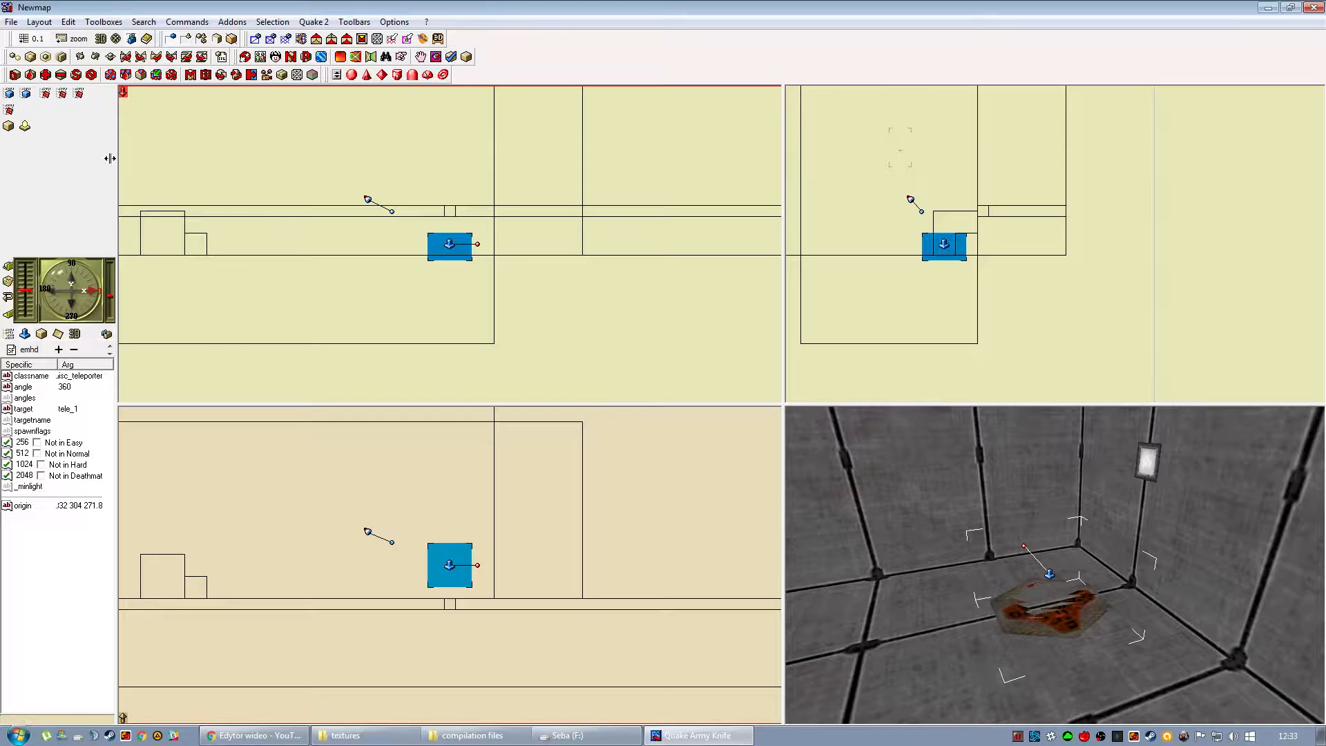
# Set the grid back to 16 and deselect the teleporter.
pyautogui.click(29, 38)
pyautogui.click(67, 192)
pyautogui.click(458, 375)
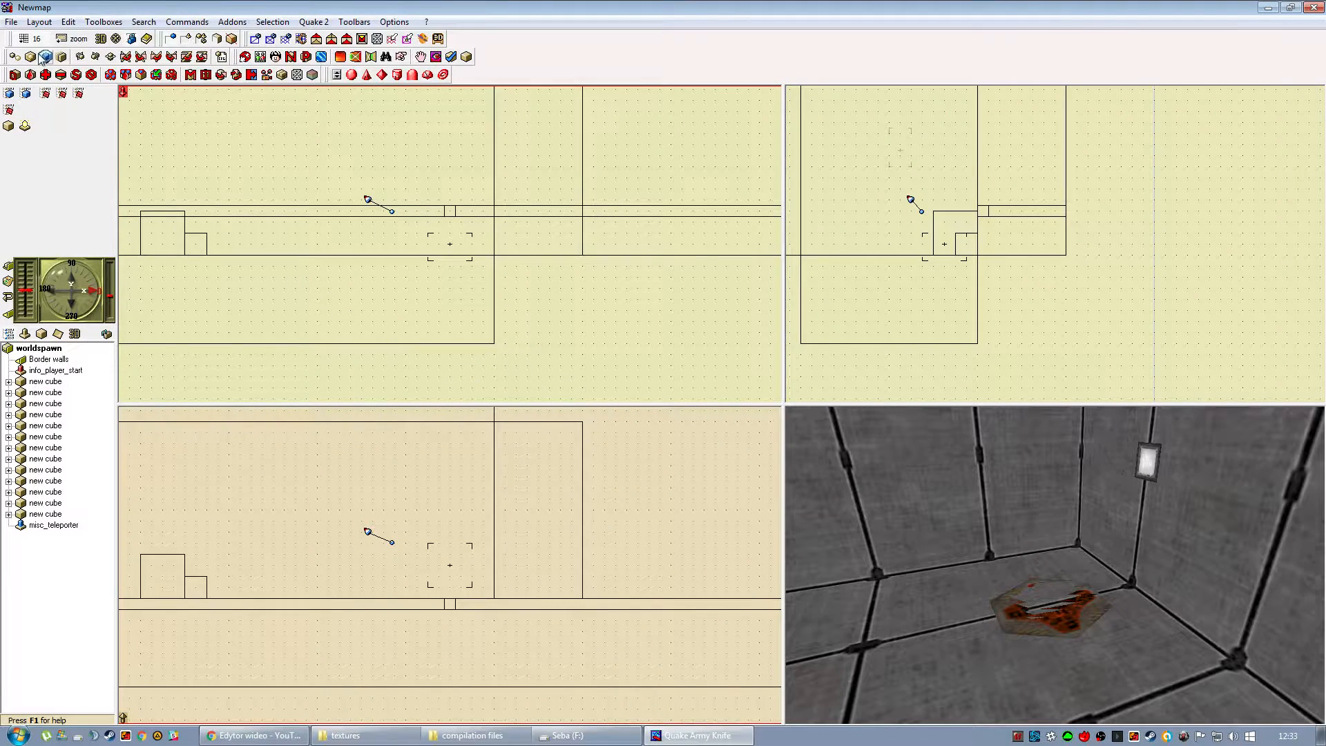
# Add a misc_teleporter_dest entity and place it on the floor beside the teleporter, at origin 832 448 272.
pyautogui.click(26, 96)
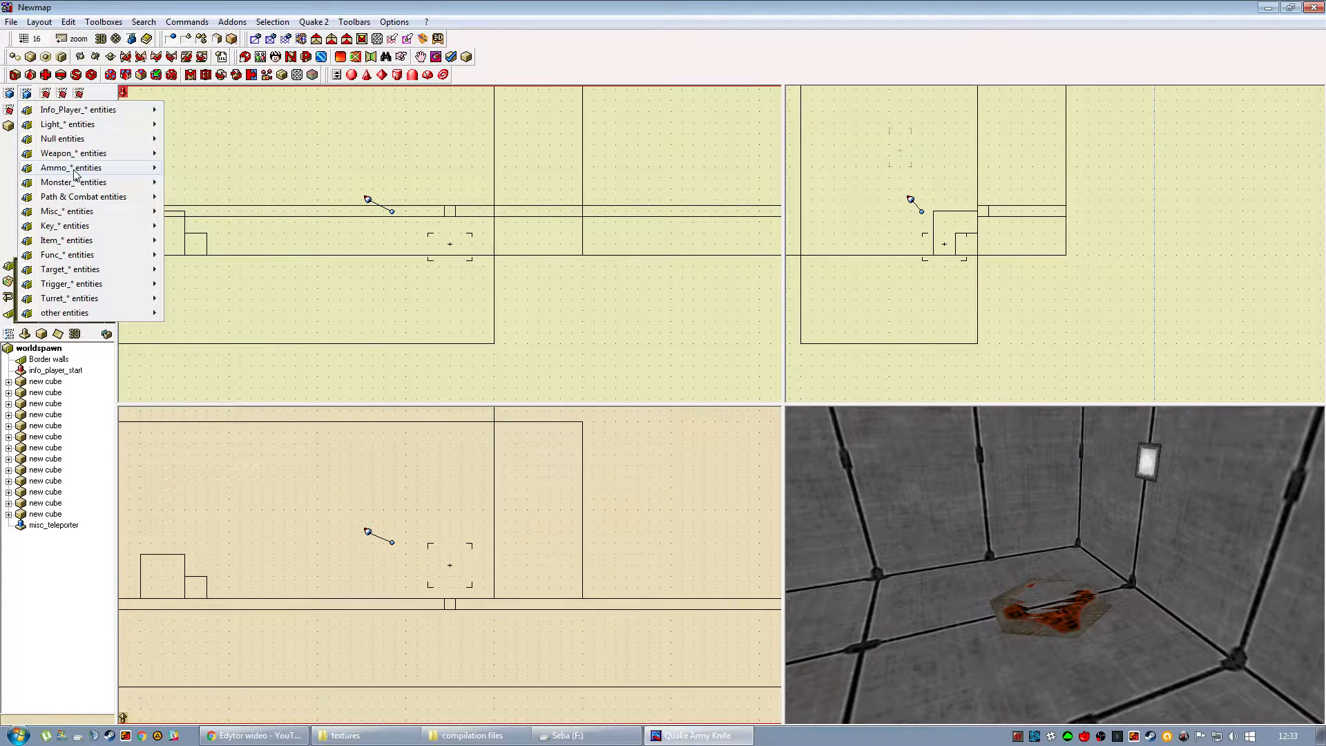
pyautogui.moveTo(90, 213)
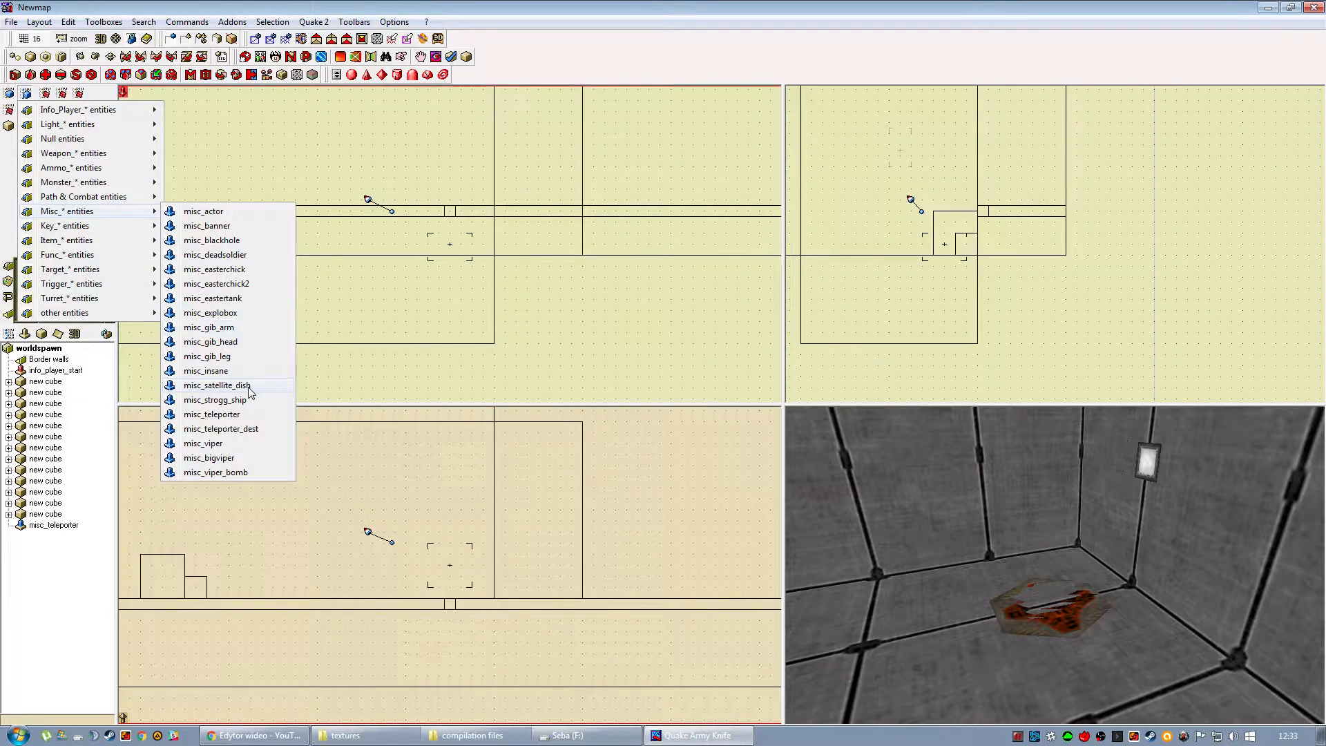
pyautogui.click(251, 429)
pyautogui.moveTo(454, 572); pyautogui.dragTo(450, 466)
pyautogui.moveTo(1036, 577); pyautogui.dragTo(919, 587)
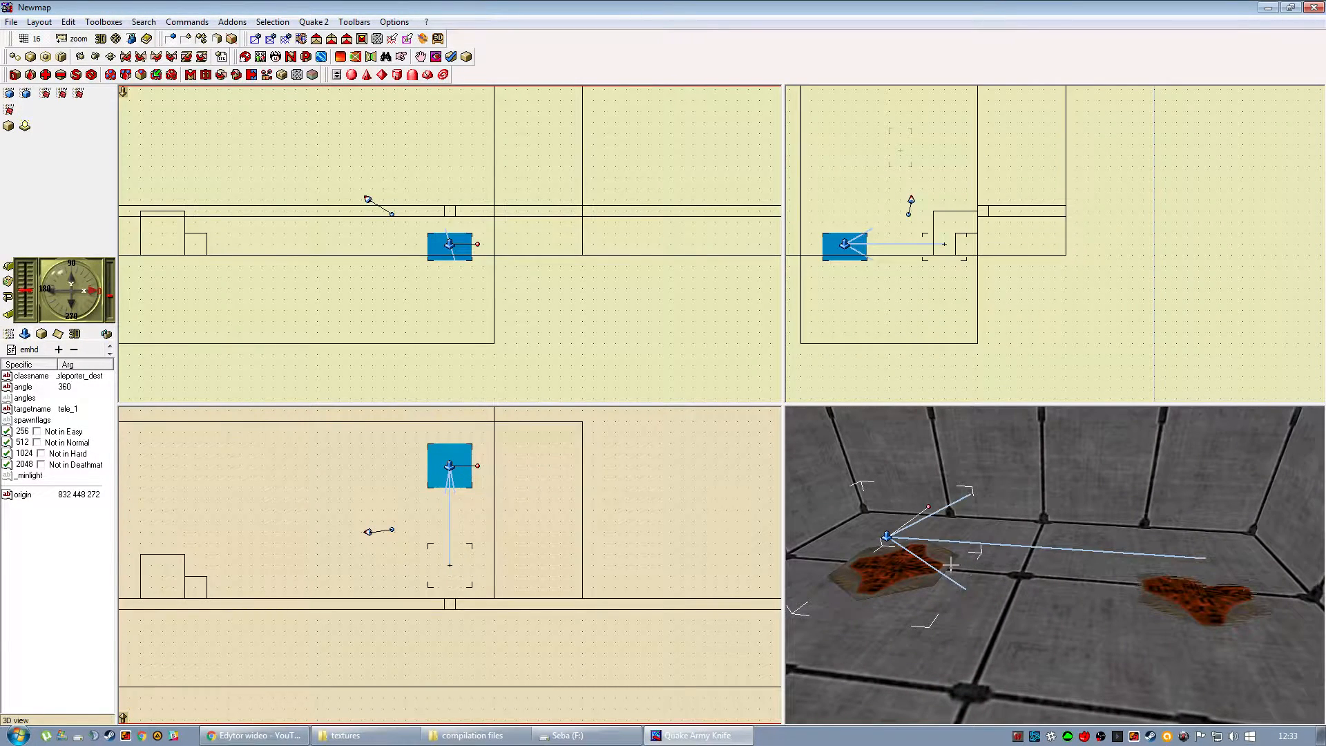
# Turn the teleporter destination to an angle of 180 so it faces into the room, and check it in 3D.
pyautogui.moveTo(478, 466); pyautogui.dragTo(374, 465)
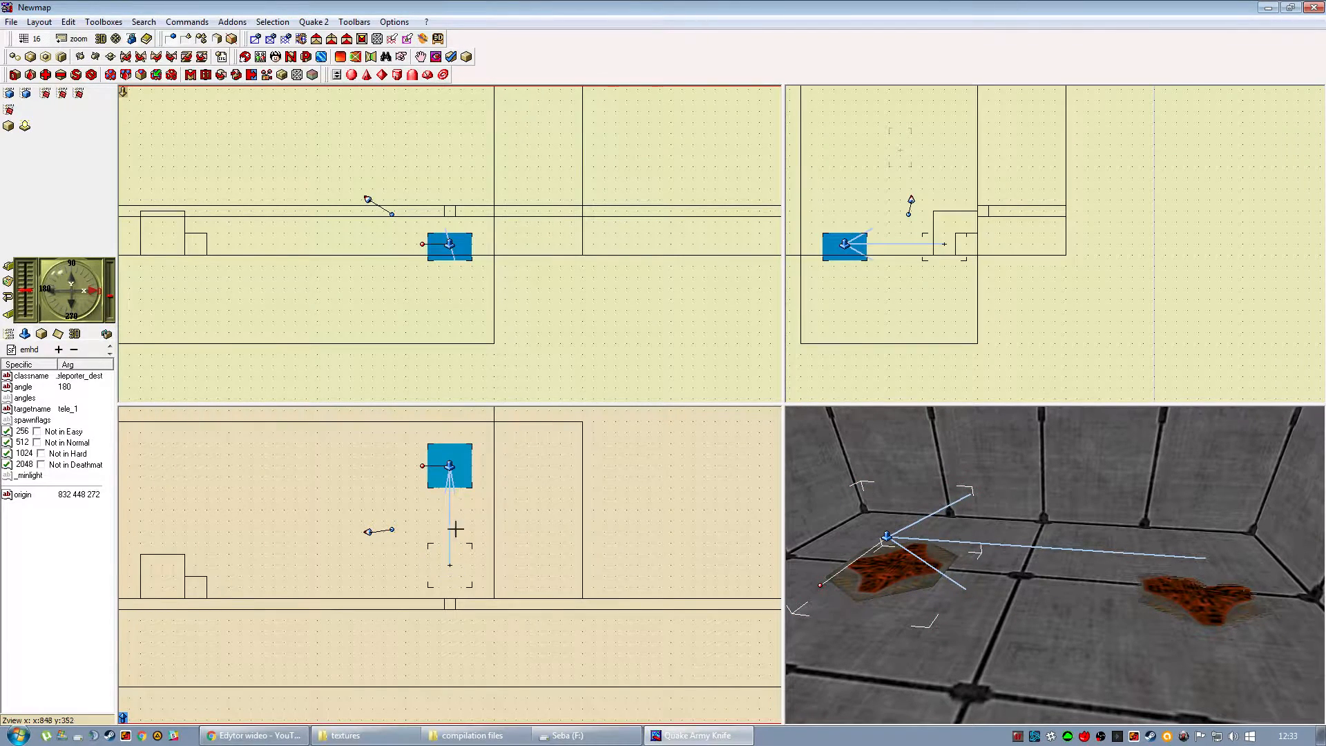
pyautogui.moveTo(422, 467); pyautogui.dragTo(382, 467)
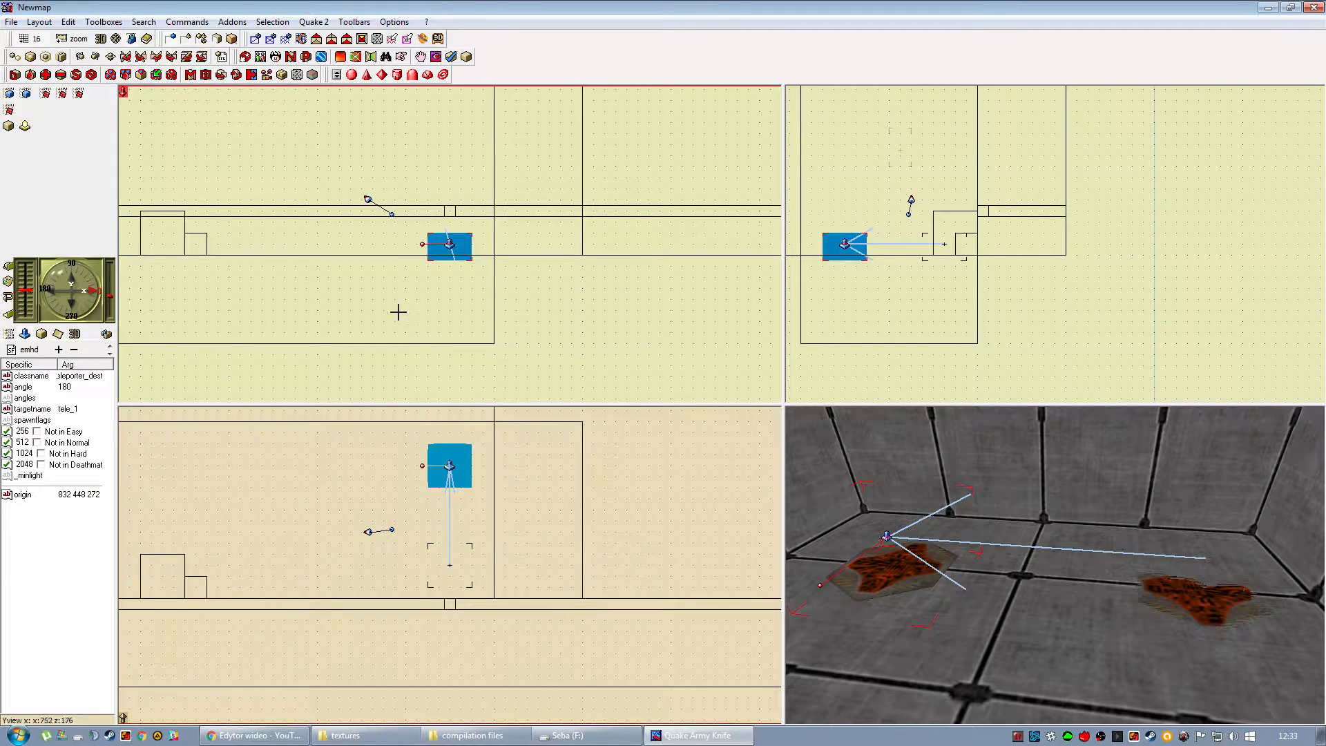
pyautogui.moveTo(896, 589); pyautogui.dragTo(929, 566)
pyautogui.moveTo(930, 566); pyautogui.dragTo(929, 550, button='right')
pyautogui.moveTo(929, 550); pyautogui.dragTo(926, 535)
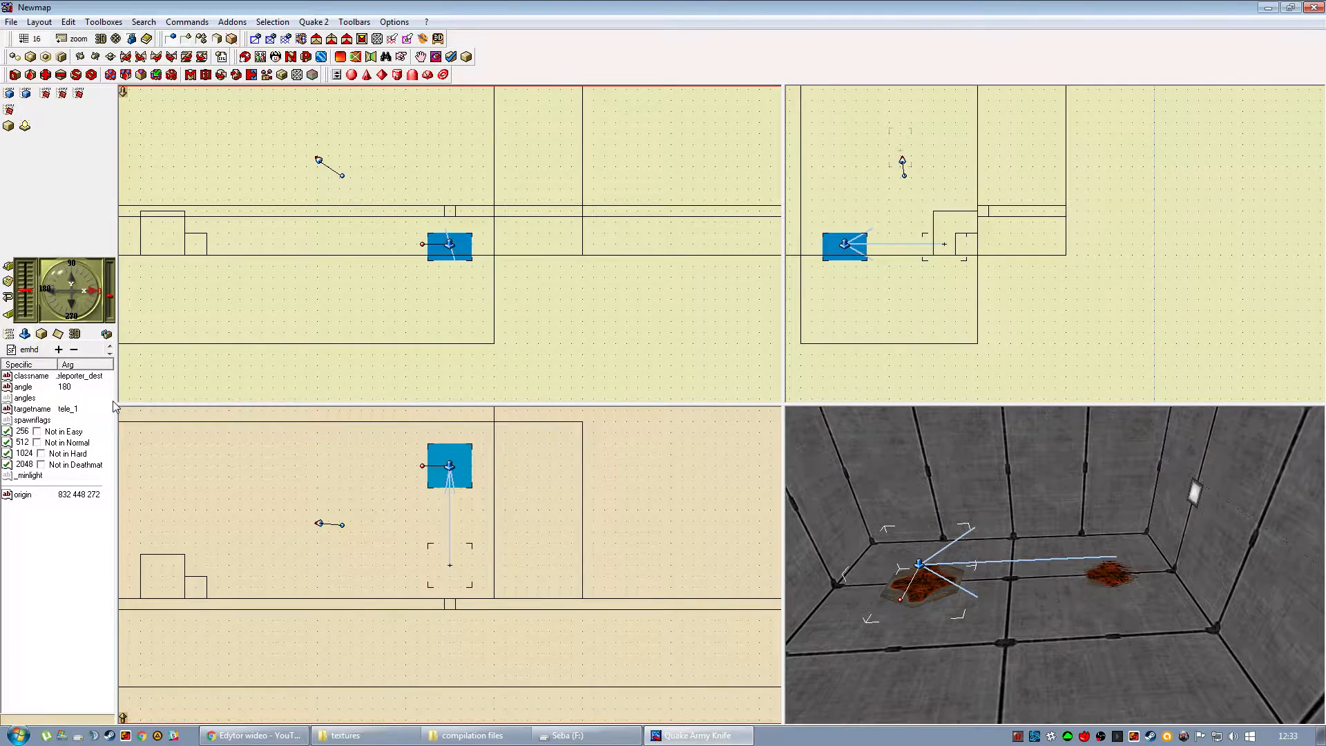
# Try to change the teleporter destination's targetname to tele_2.
pyautogui.press('BackSpace')
pyautogui.write('2')
pyautogui.click(541, 396)
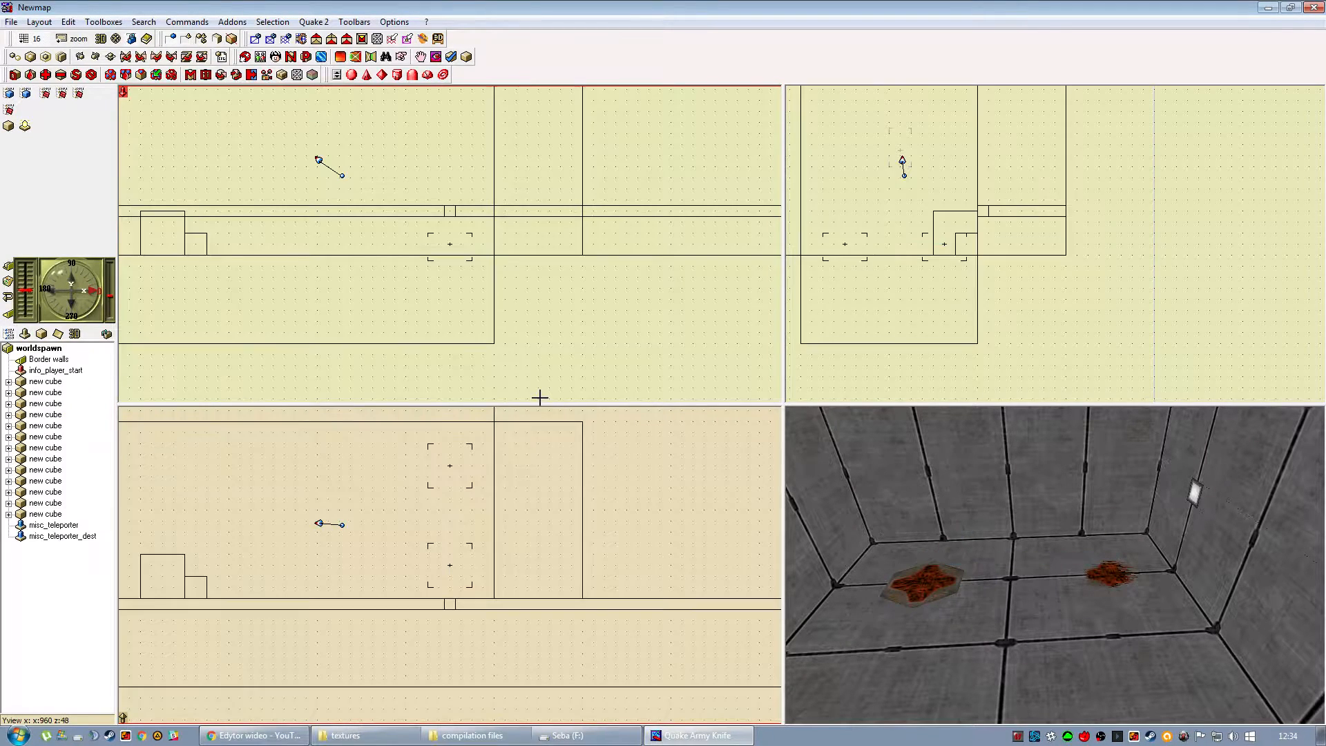
# Select the misc_teleporter beside the wall lamp and set its target to tele_2.
pyautogui.moveTo(1041, 600); pyautogui.dragTo(1124, 607)
pyautogui.click(1126, 606)
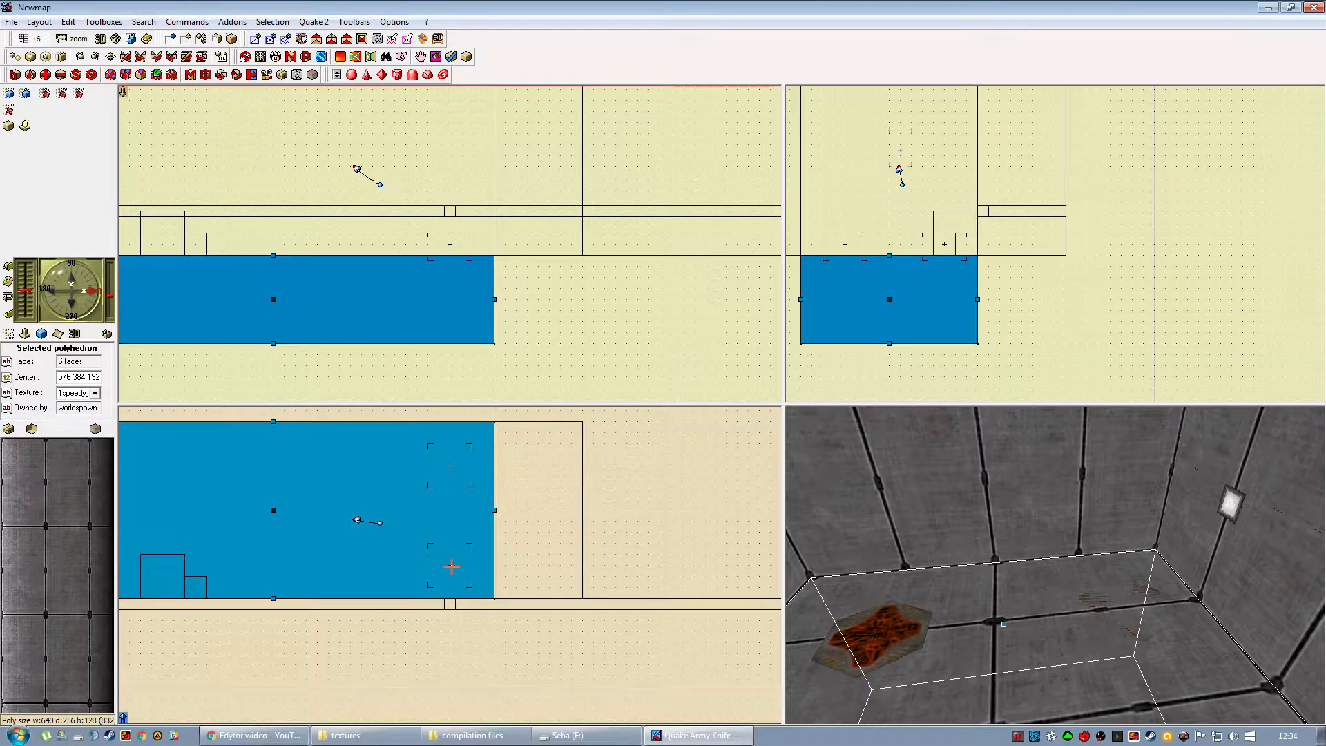
pyautogui.click(451, 566)
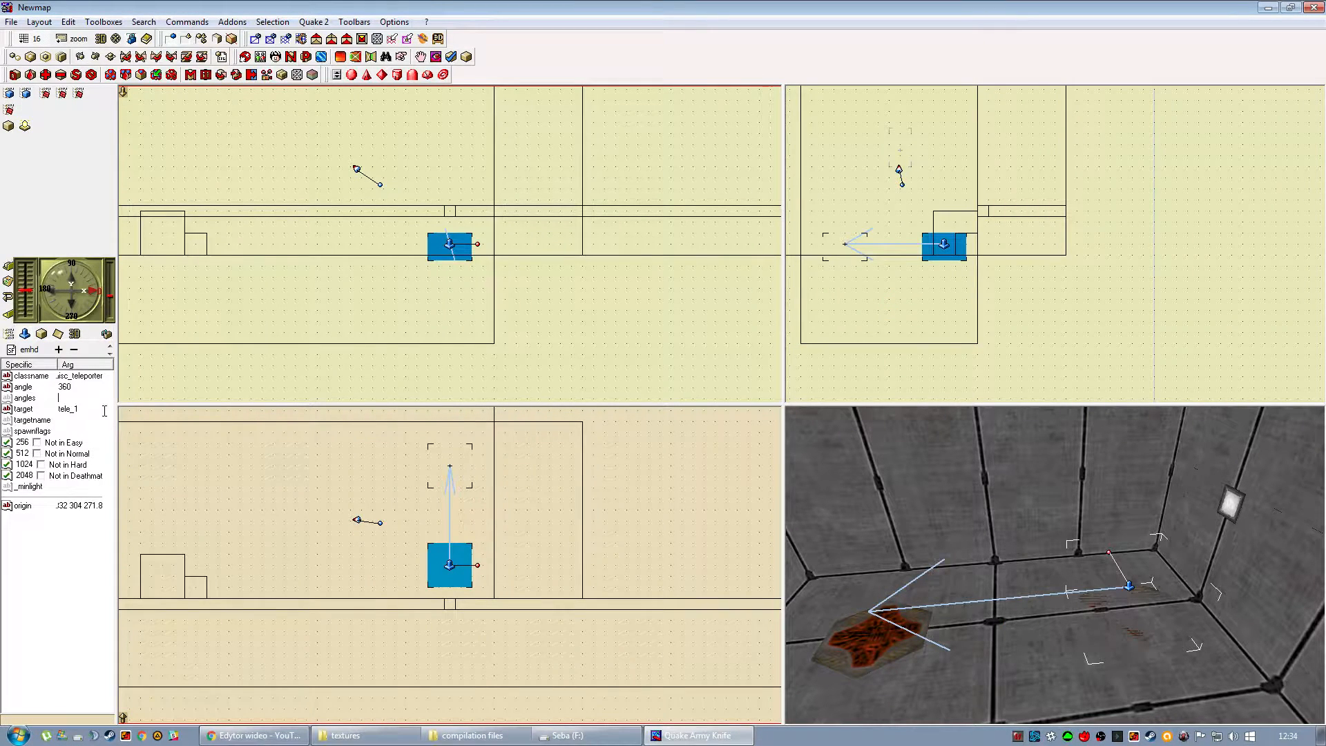
pyautogui.press('Return')
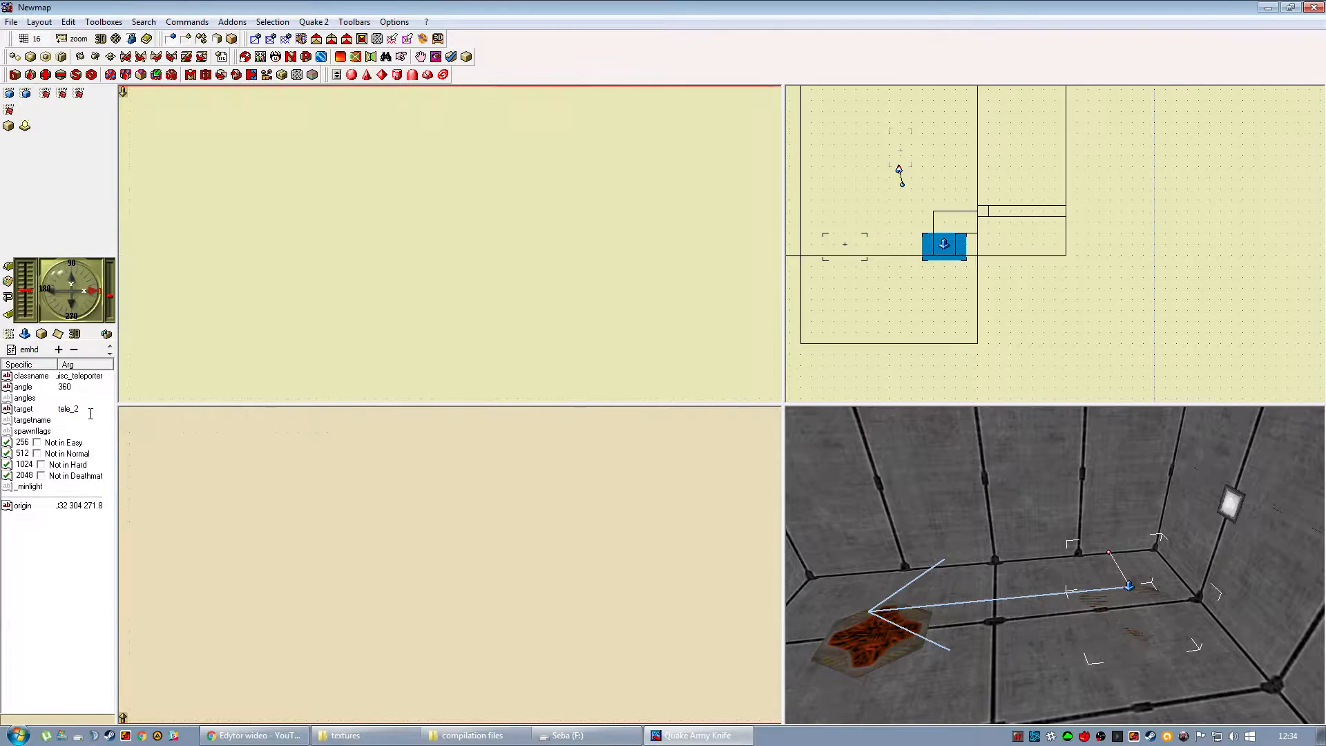
# Set the misc_teleporter_dest's targetname to tele_2 to match the teleporter's target, and deselect it.
pyautogui.click(446, 464)
pyautogui.click(448, 464)
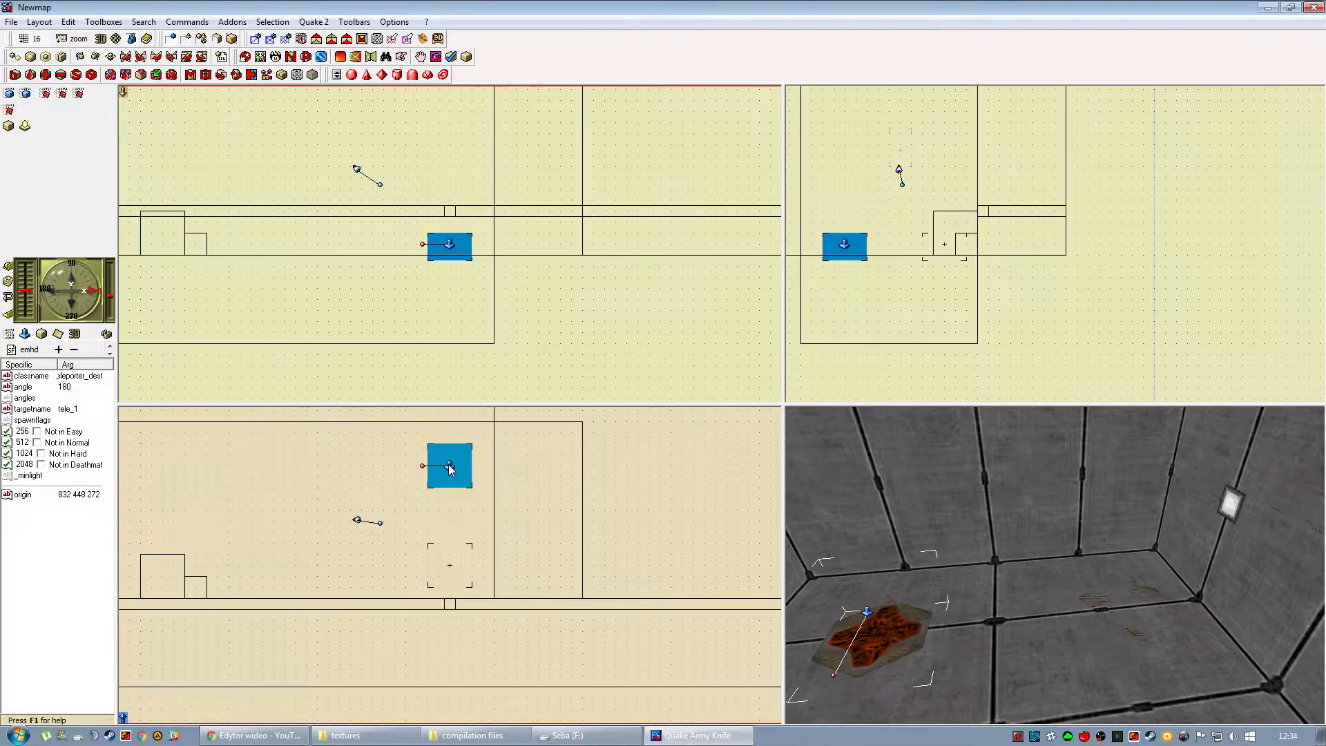
pyautogui.click(98, 410)
pyautogui.press('BackSpace')
pyautogui.write('2')
pyautogui.click(589, 701)
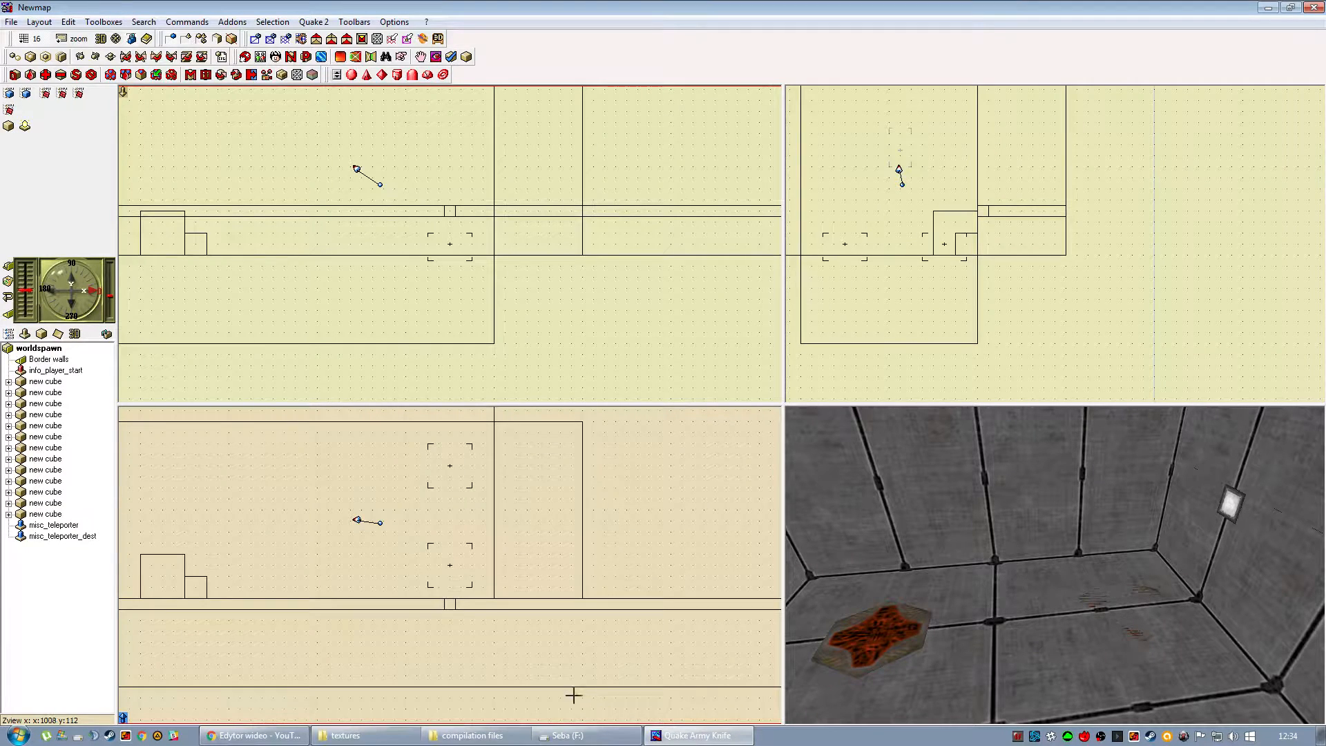
# Select the misc_teleporter beside the wall lamp to check its link to the destination, and deselect it.
pyautogui.click(450, 565)
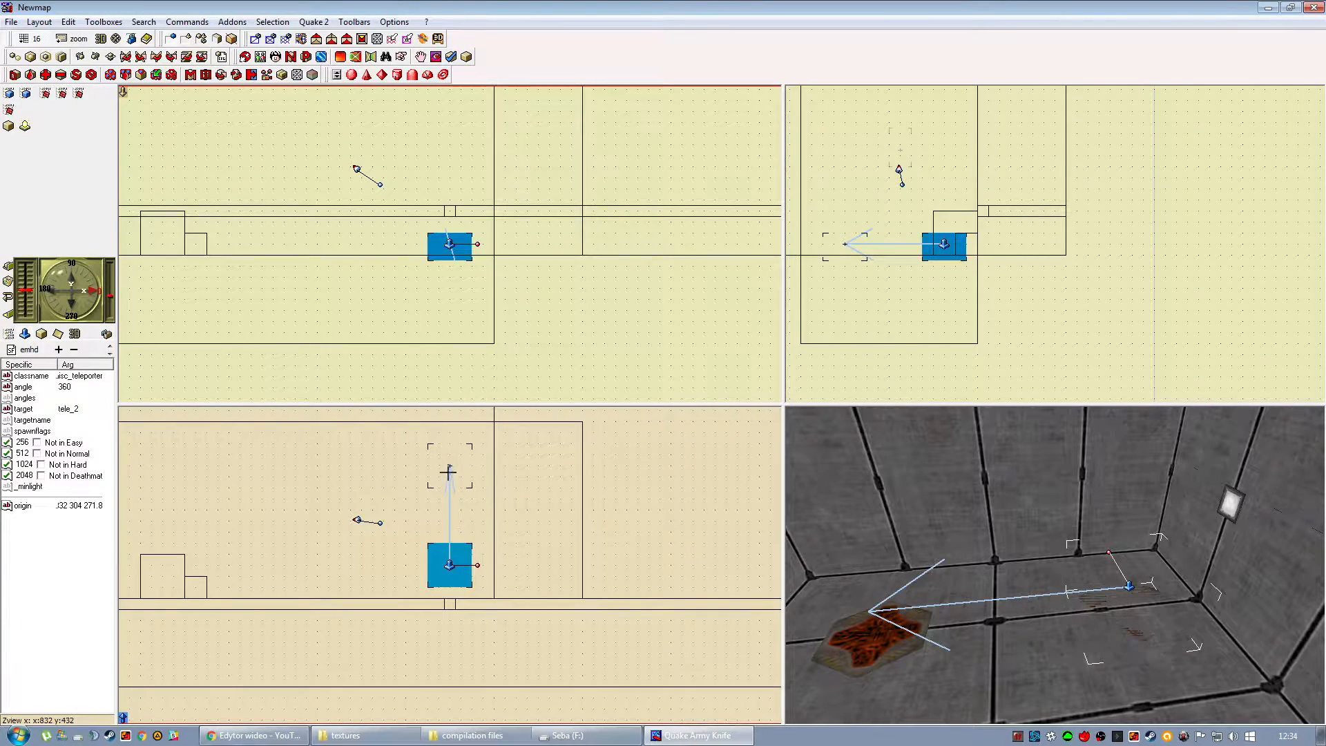
pyautogui.click(550, 697)
pyautogui.moveTo(937, 582); pyautogui.dragTo(932, 608)
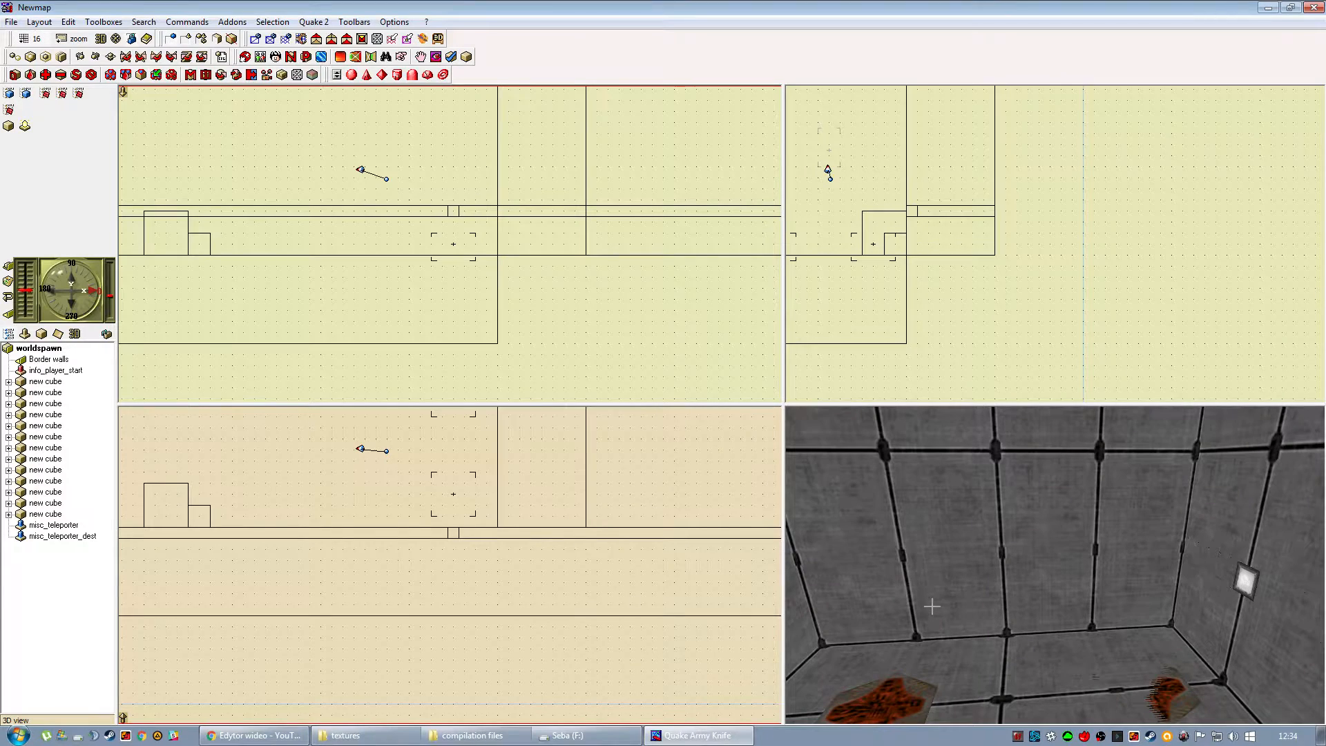
# Build and run the map in Quake 2, and walk through the room into the teleporter to test it.
pyautogui.press('F9')
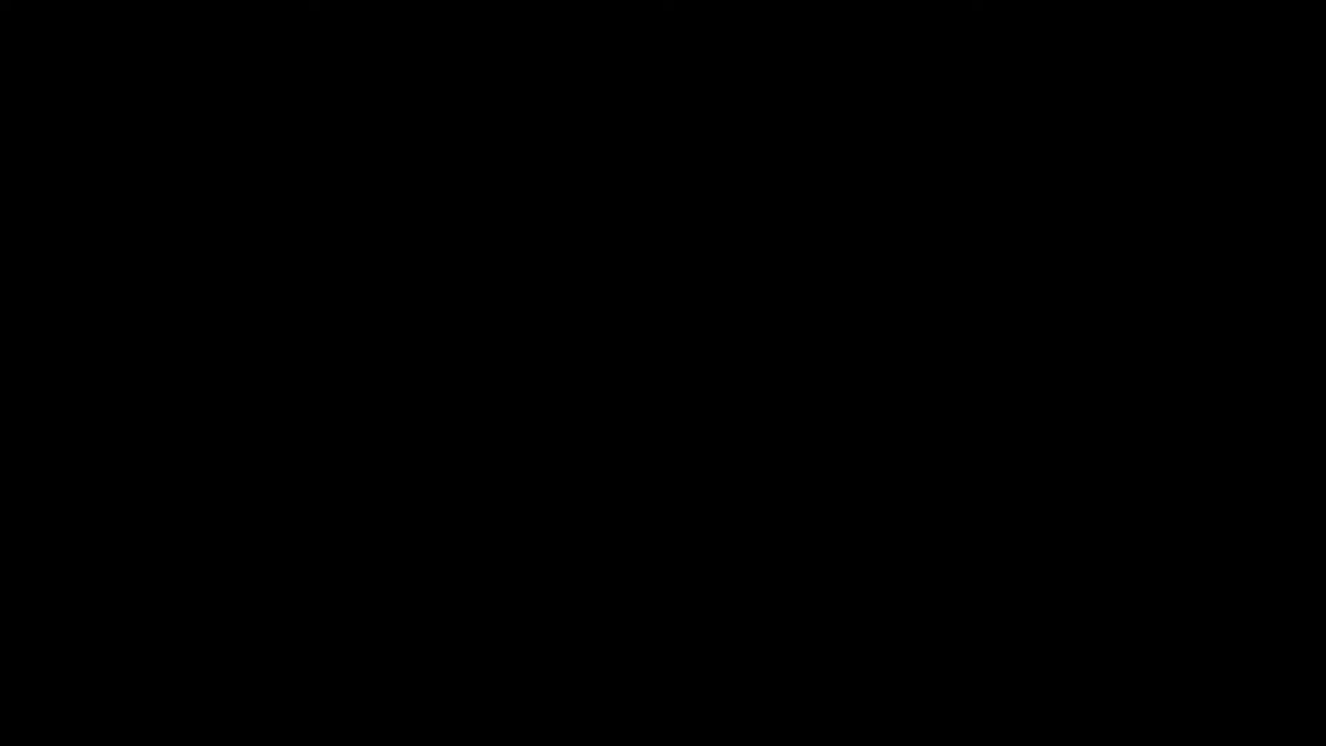
pyautogui.press('w')
pyautogui.press('a')
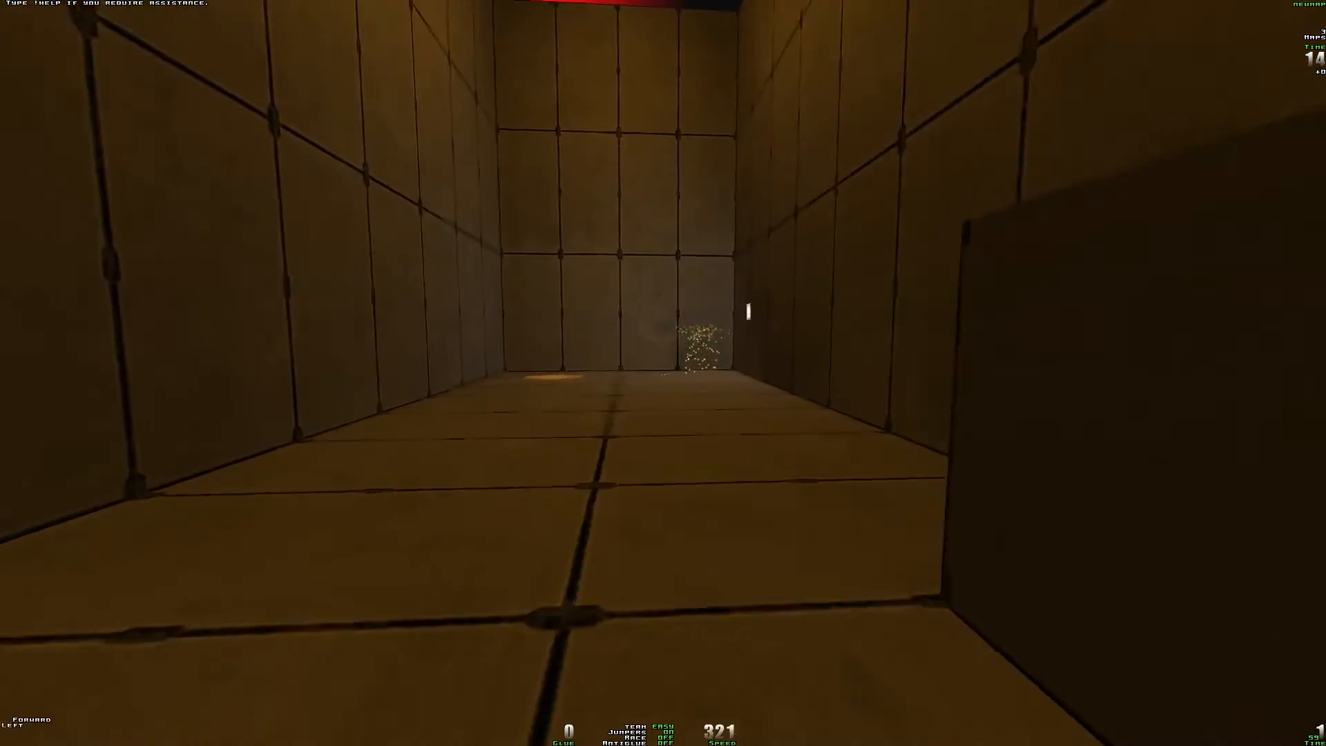
pyautogui.press('d')
pyautogui.press('c')
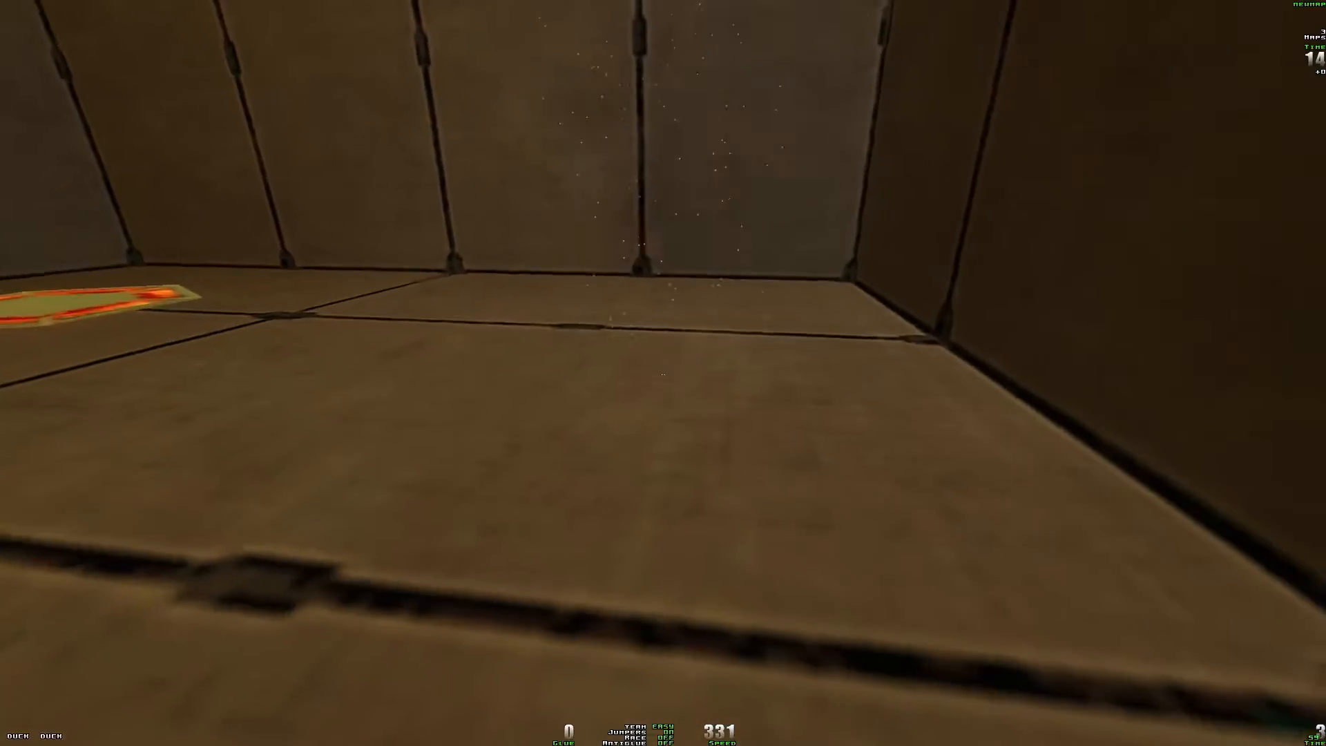
pyautogui.press('w')
pyautogui.press('a')
pyautogui.press('d')
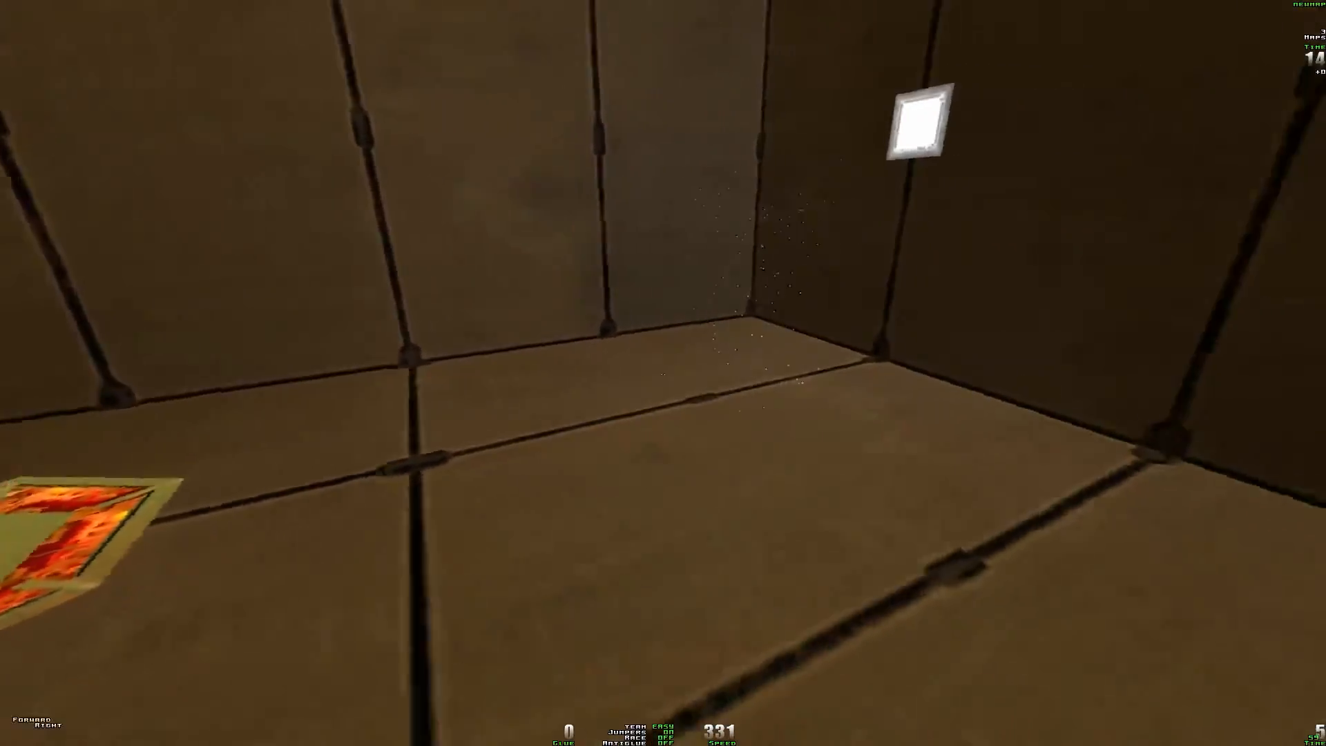
pyautogui.press('space')
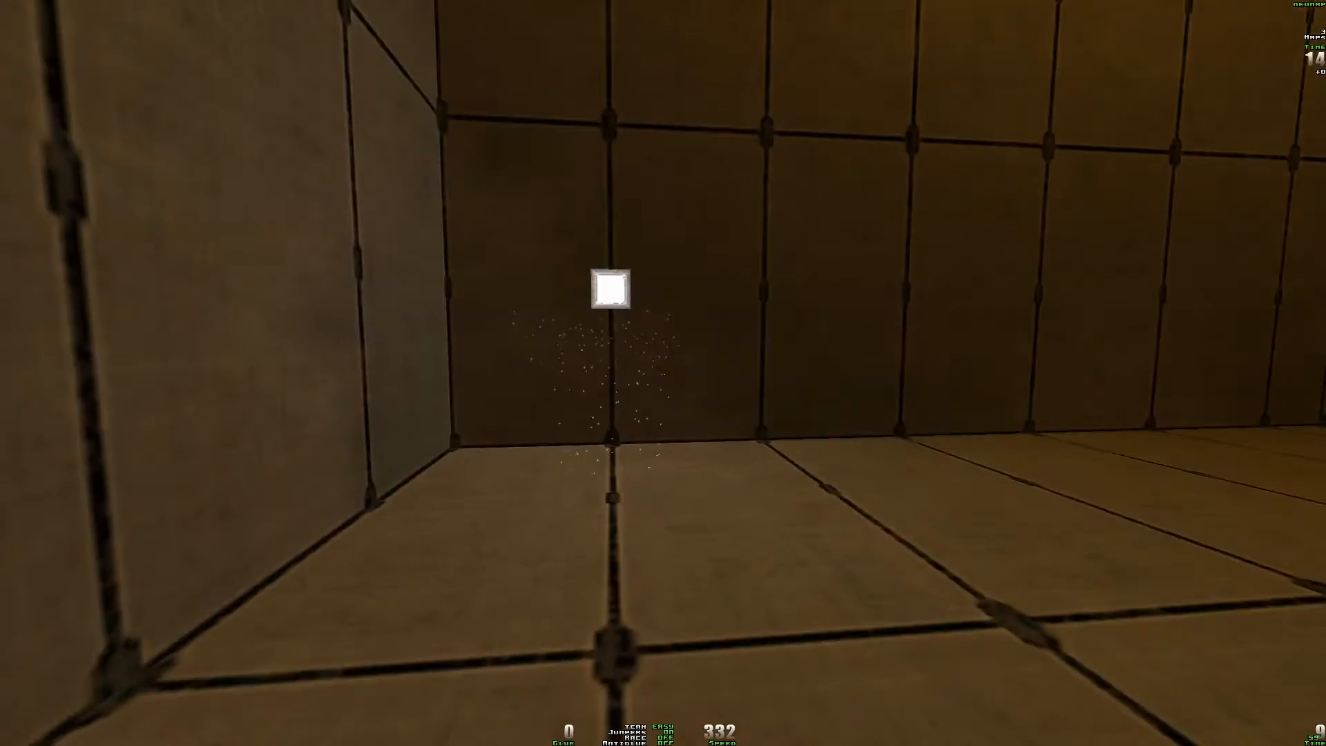
pyautogui.press('w')
pyautogui.press('w')
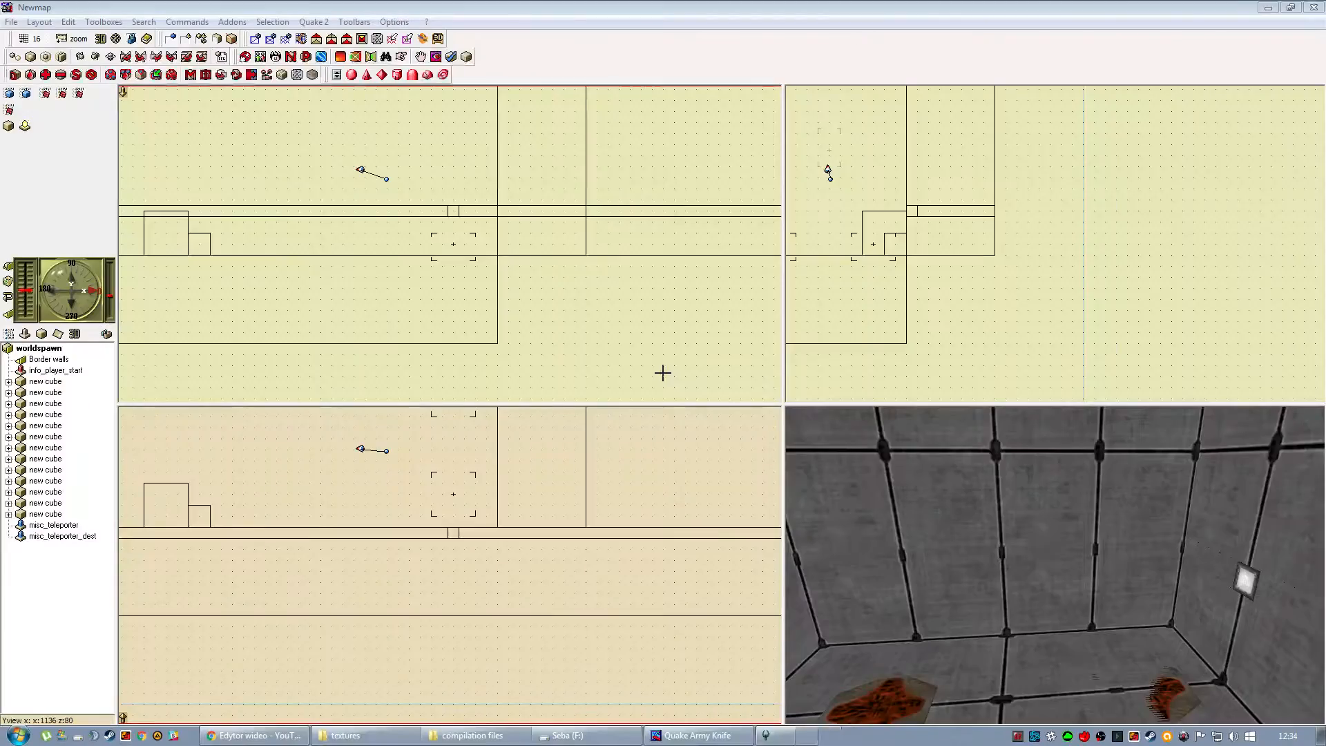
# Set the map view scale to 1:2 and look through the Target_* entities available for adding to the map.
pyautogui.click(72, 38)
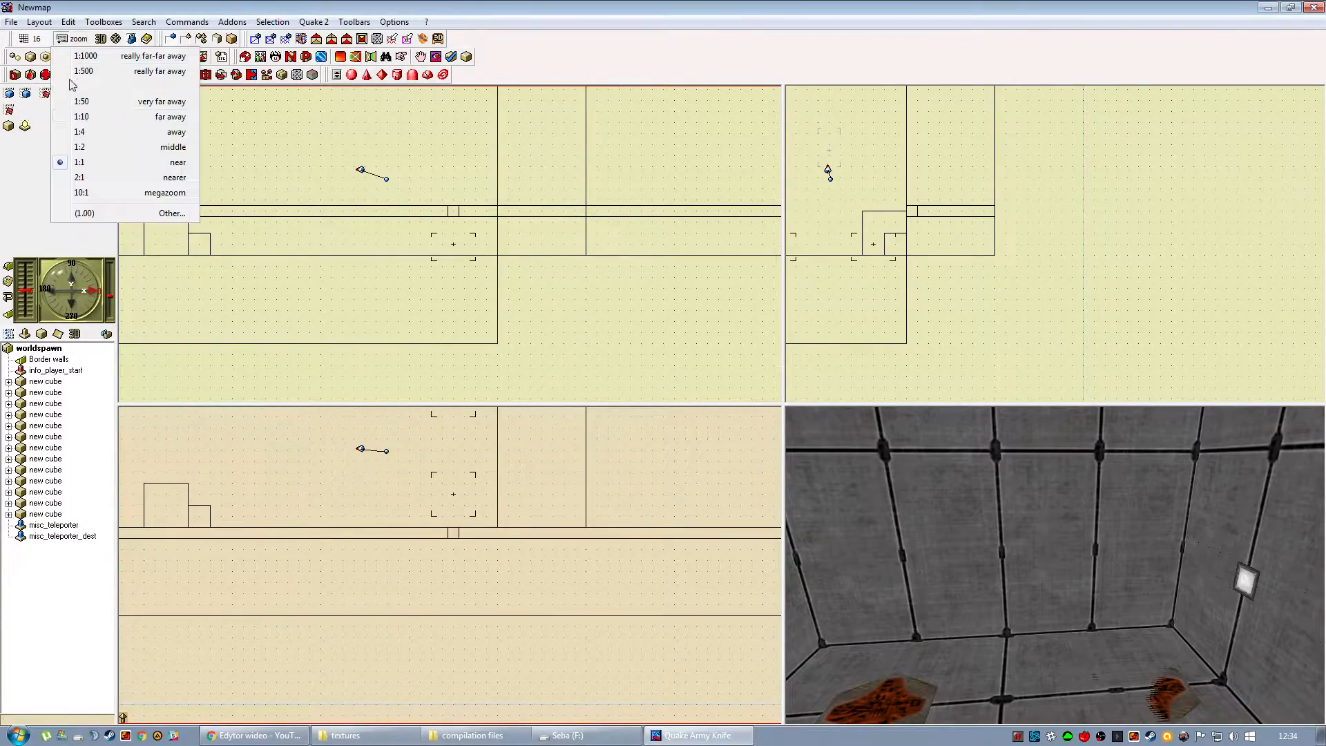
pyautogui.click(97, 147)
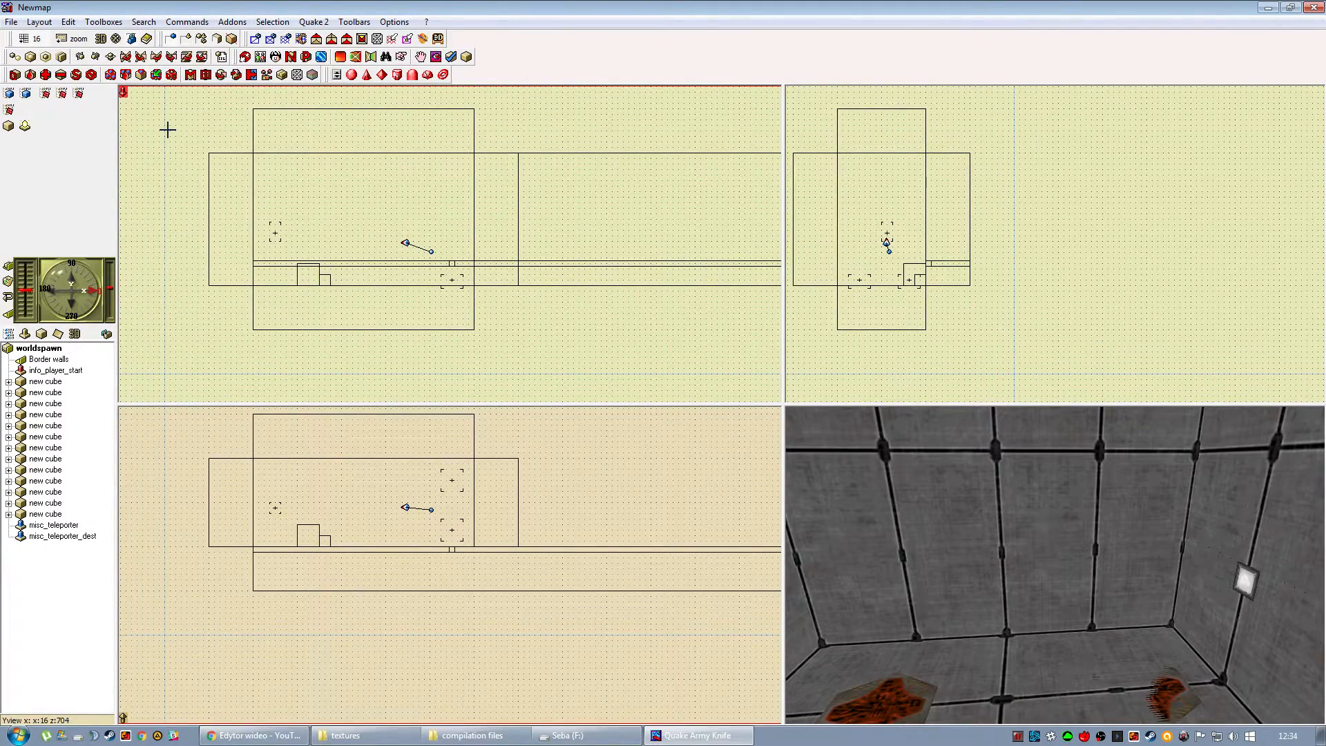
pyautogui.click(98, 24)
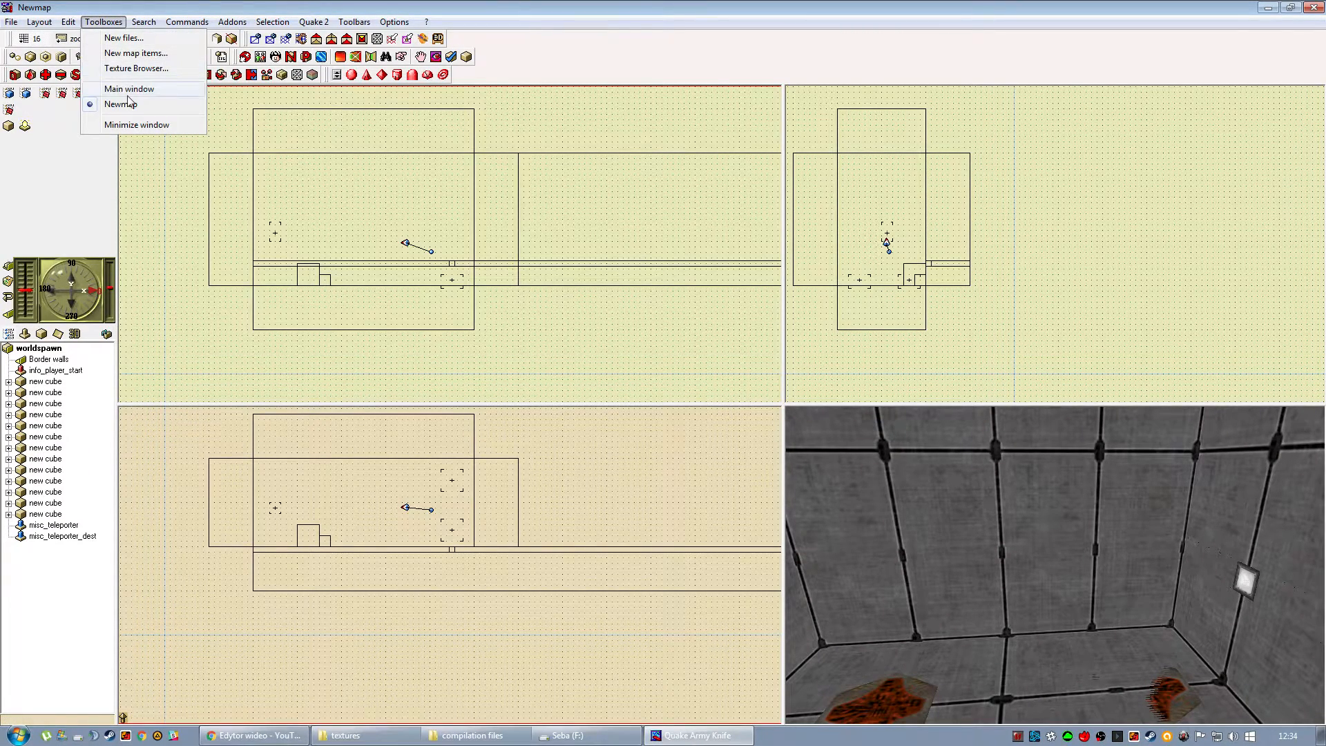
pyautogui.moveTo(4, 24)
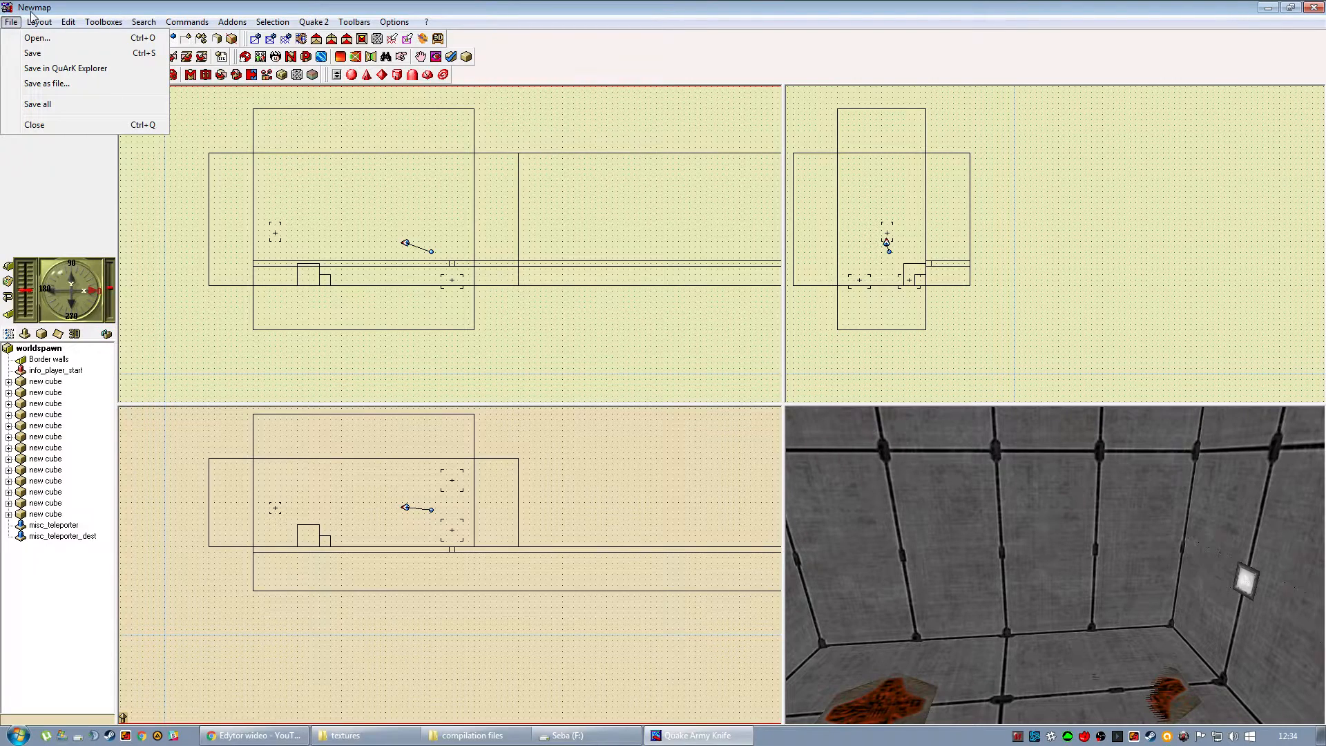
pyautogui.click(67, 3)
pyautogui.click(27, 94)
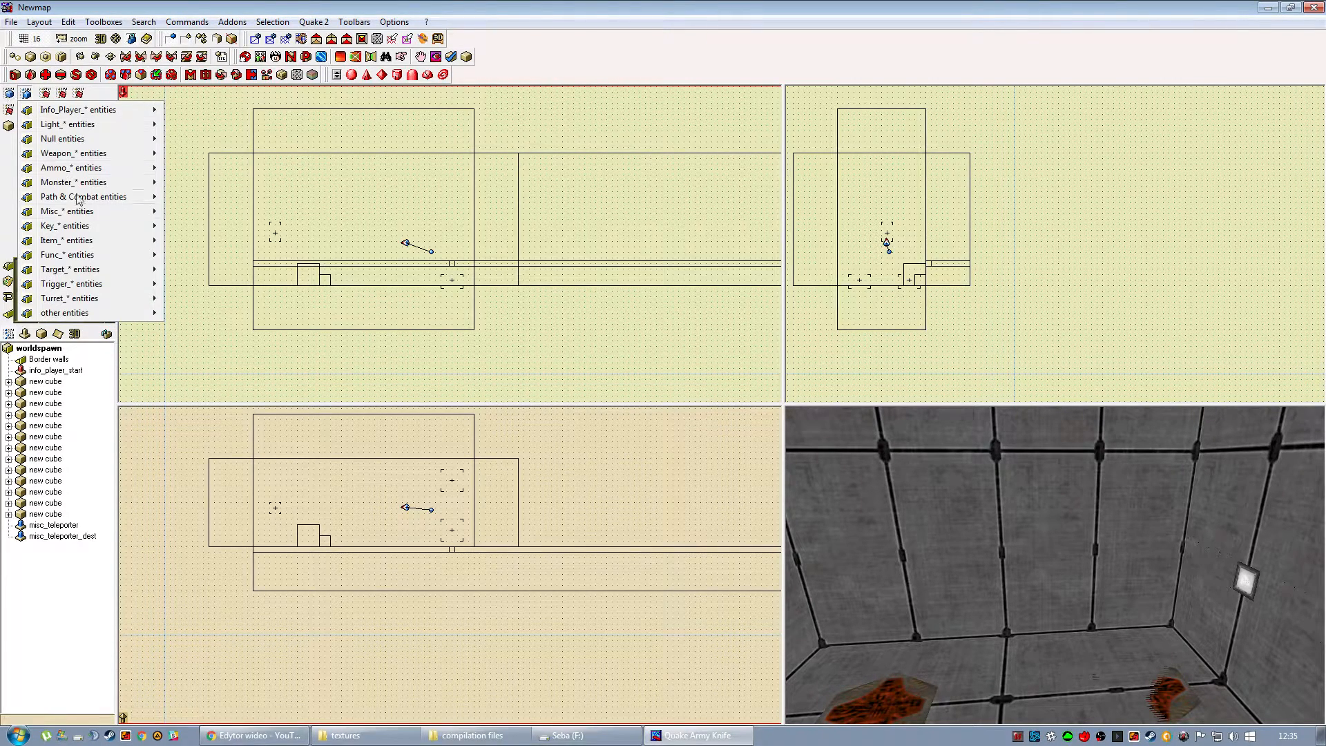
pyautogui.moveTo(93, 272)
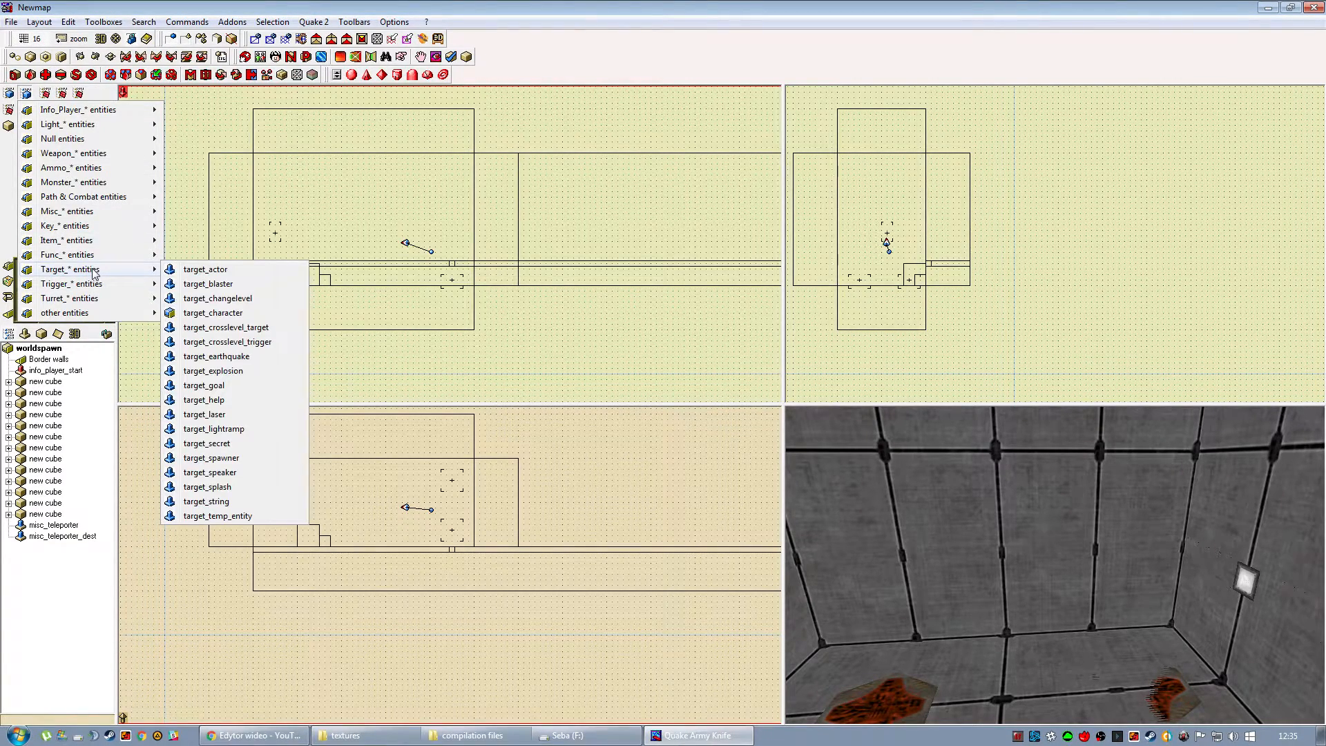
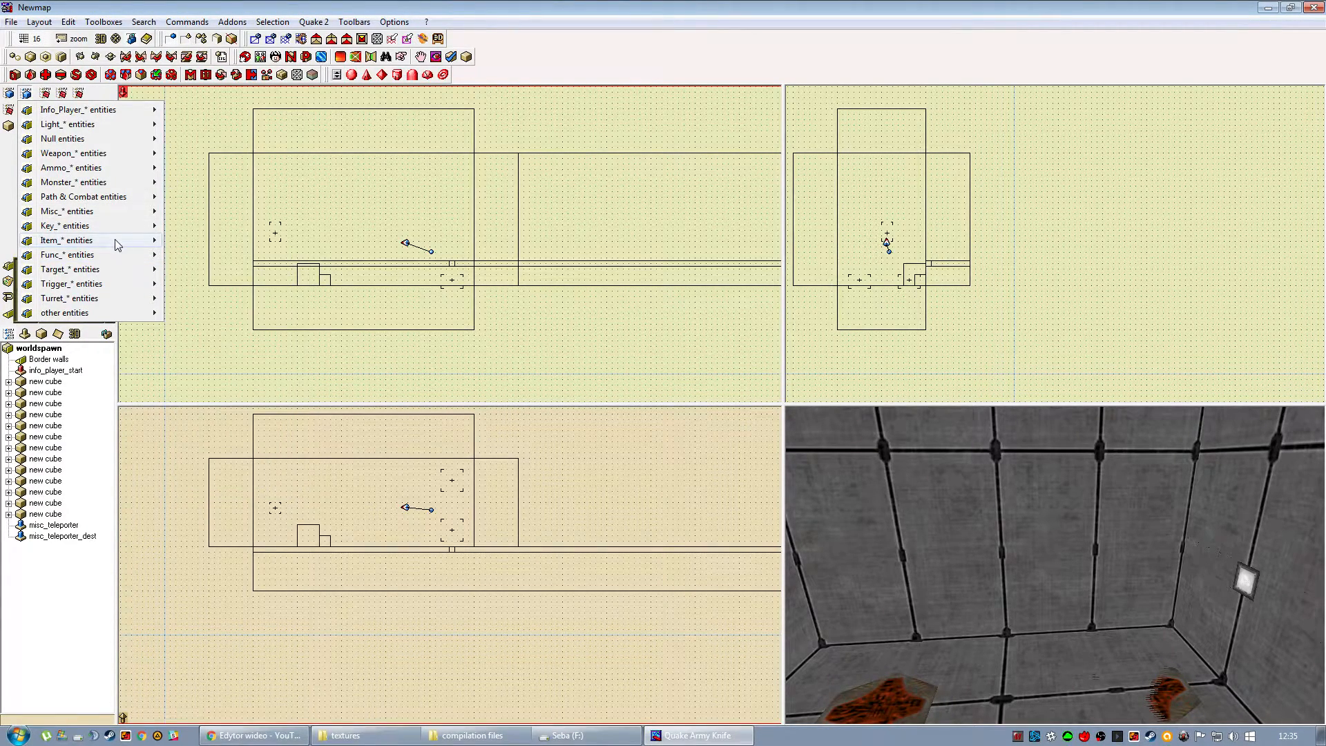
# Dismiss the entity list and open the existing map file pain5.qkm from the QuArK 6.6.0 Beta 6 folder.
pyautogui.click(163, 233)
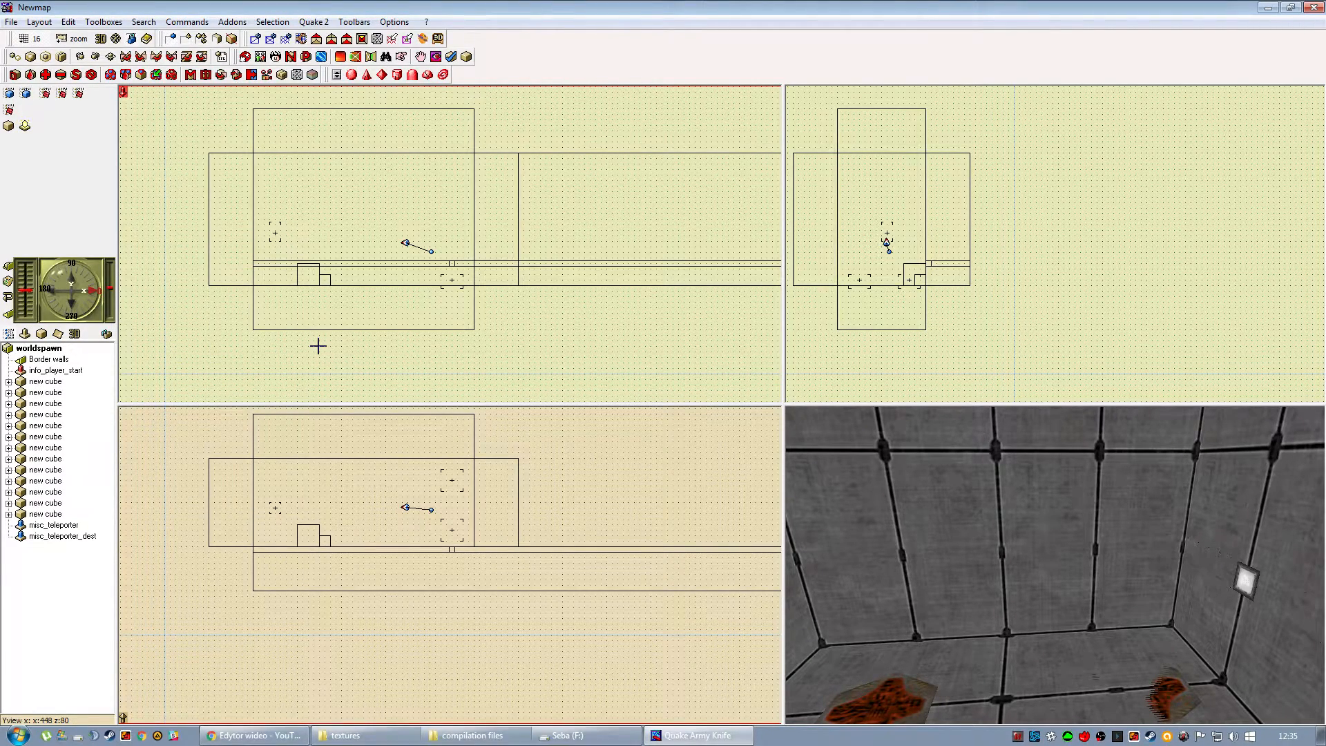
pyautogui.click(105, 22)
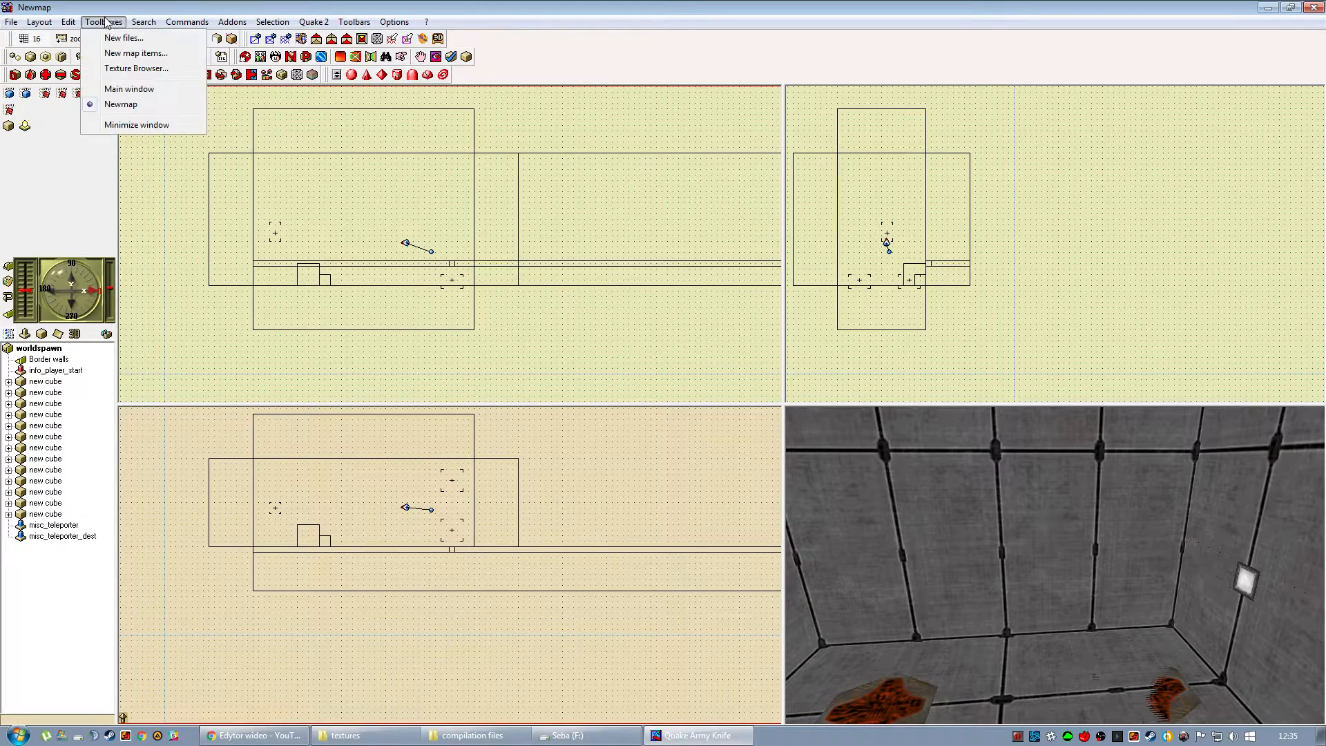
pyautogui.click(131, 89)
pyautogui.click(22, 24)
pyautogui.click(40, 54)
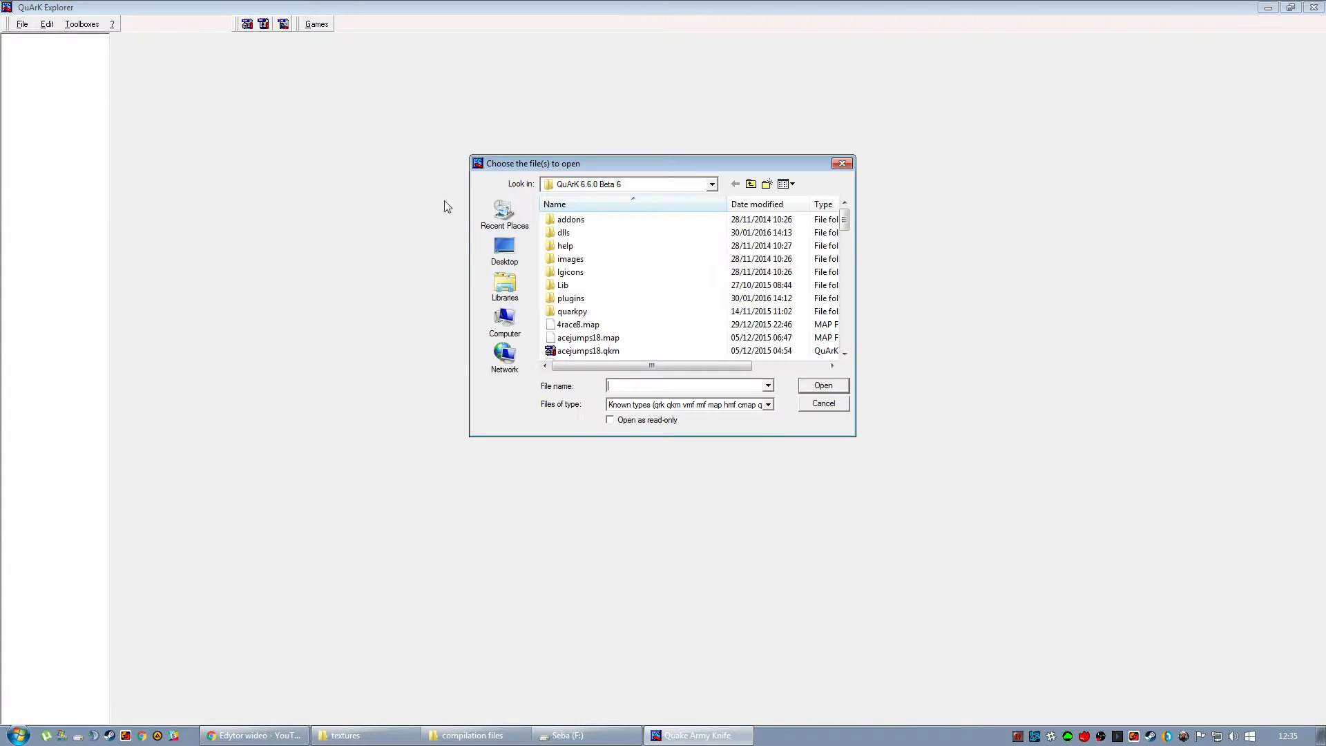
pyautogui.scroll(-10, 620, 354)
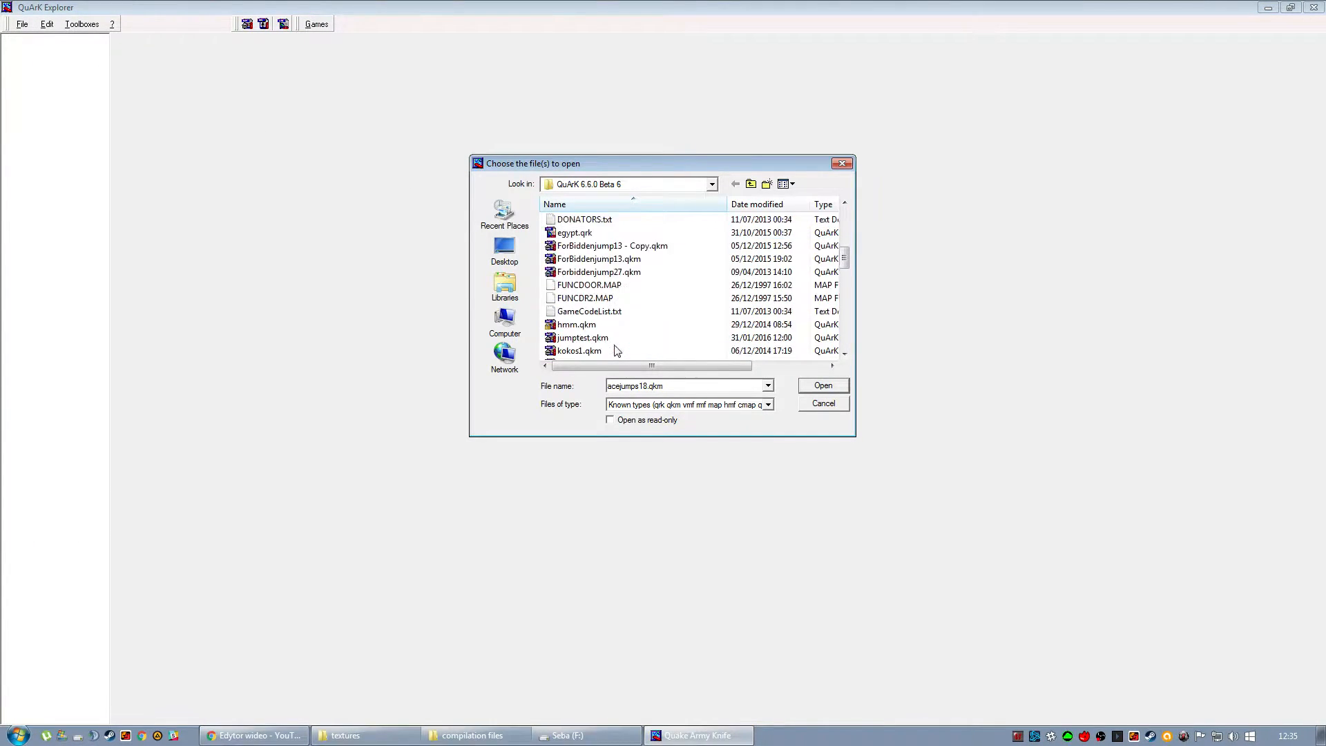
pyautogui.scroll(-4, 617, 351)
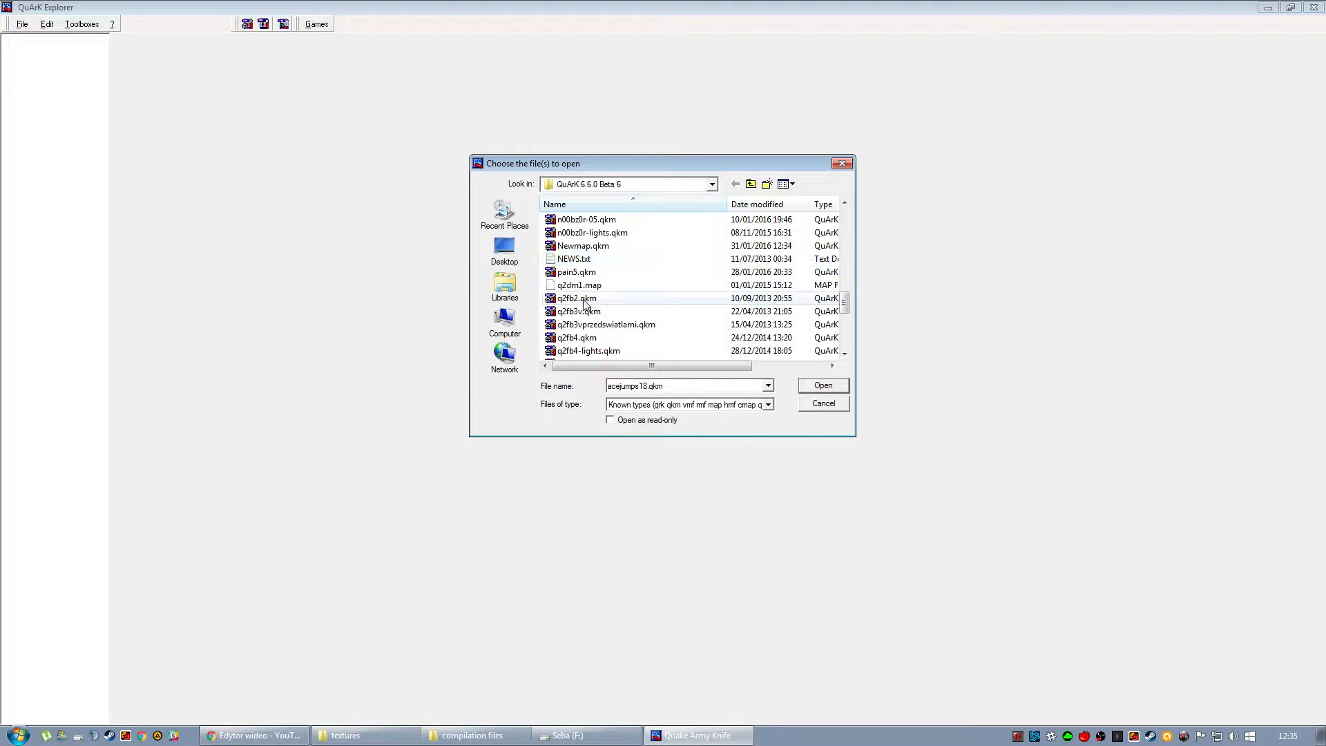
pyautogui.doubleClick(577, 273)
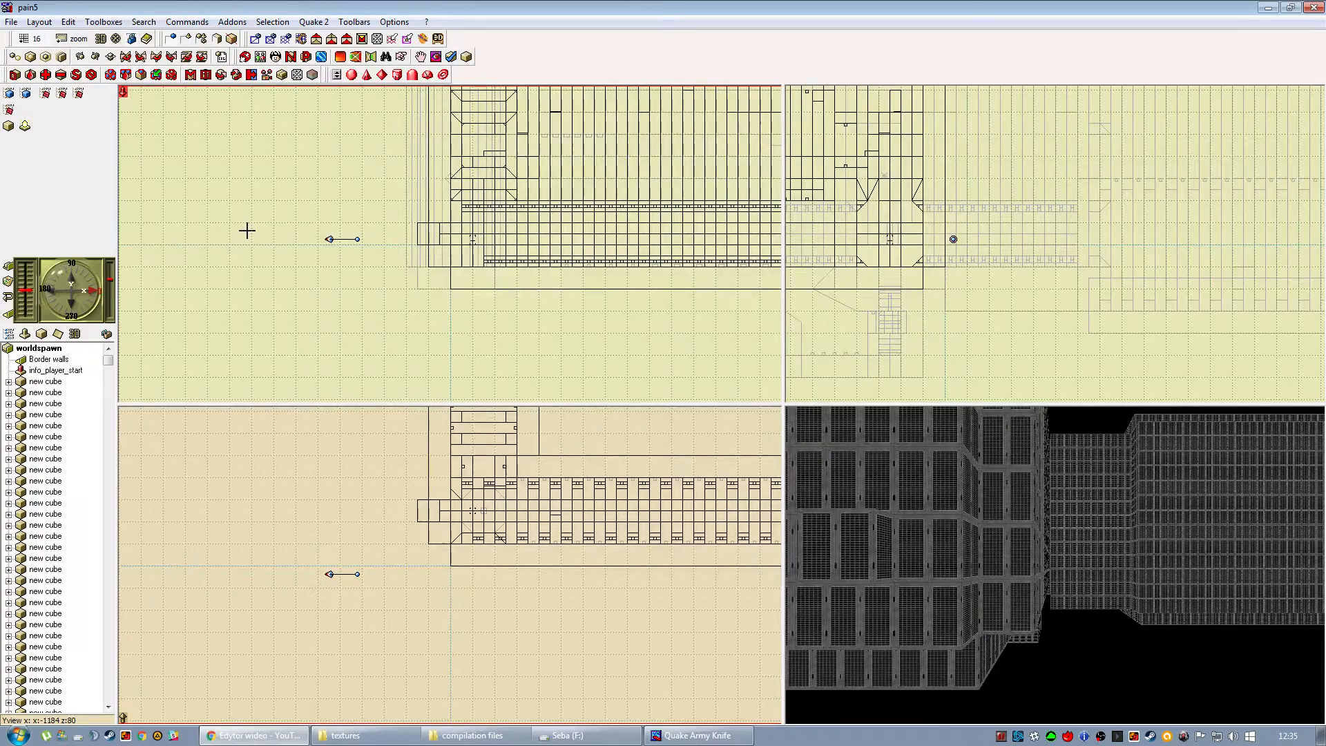
# Examine the overall layout of the pain5 map in the 2D views and its textured corridor in the 3D view.
pyautogui.moveTo(405, 149); pyautogui.dragTo(141, 120)
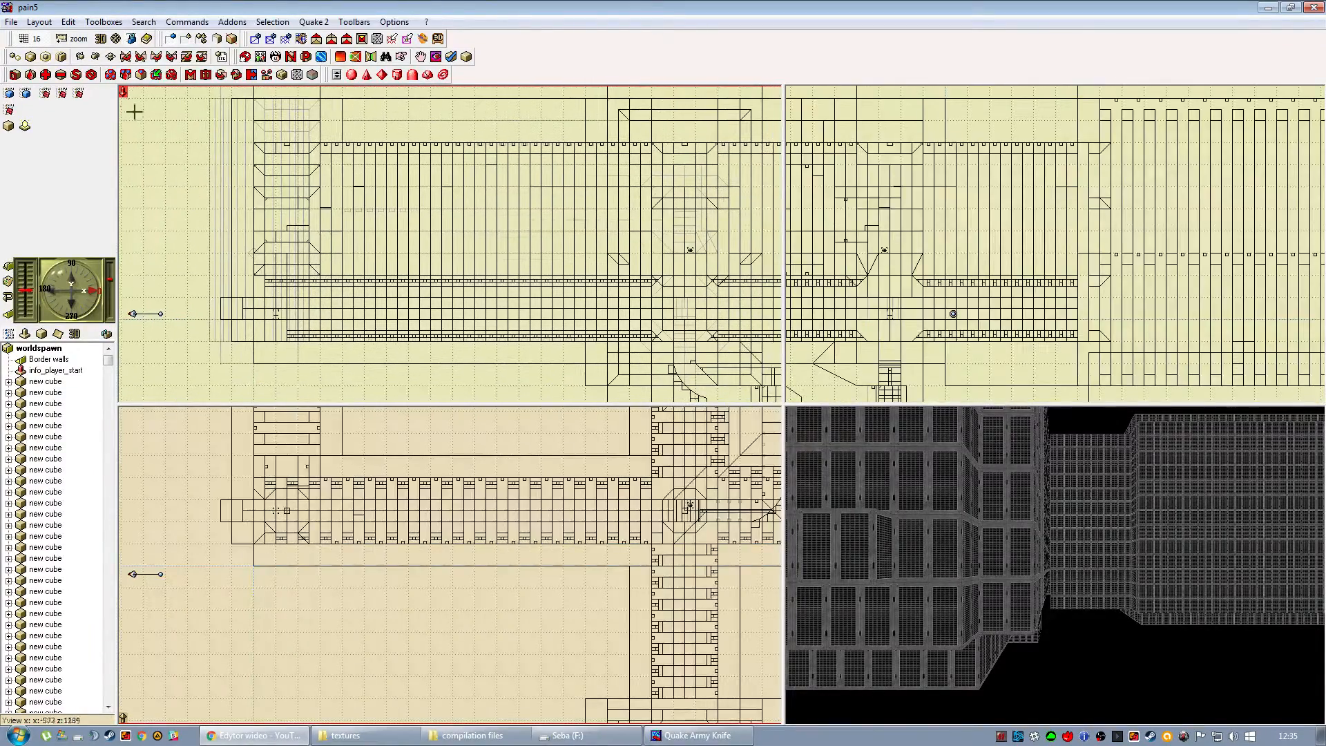
pyautogui.click(80, 38)
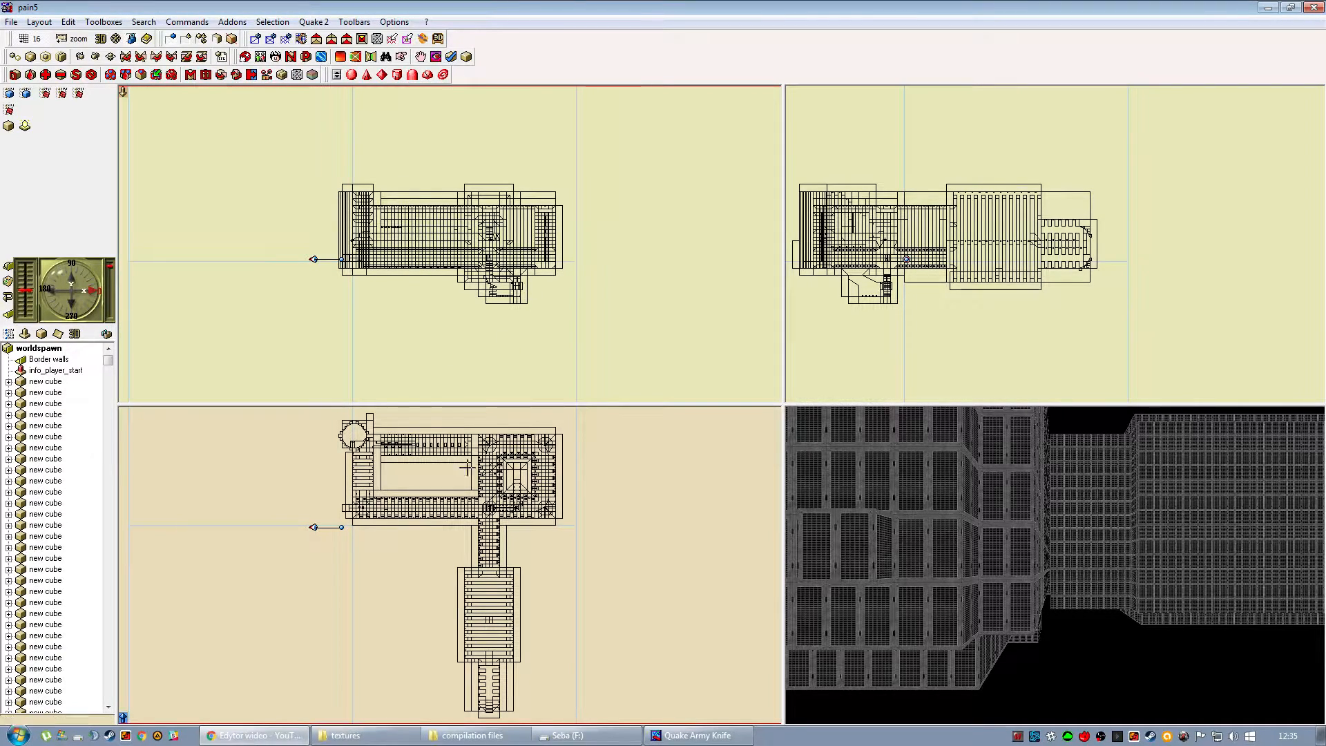
pyautogui.moveTo(973, 585); pyautogui.dragTo(971, 612)
pyautogui.click(1014, 612)
pyautogui.click(971, 613)
pyautogui.click(925, 491)
pyautogui.moveTo(909, 580); pyautogui.dragTo(1079, 563)
pyautogui.click(926, 498)
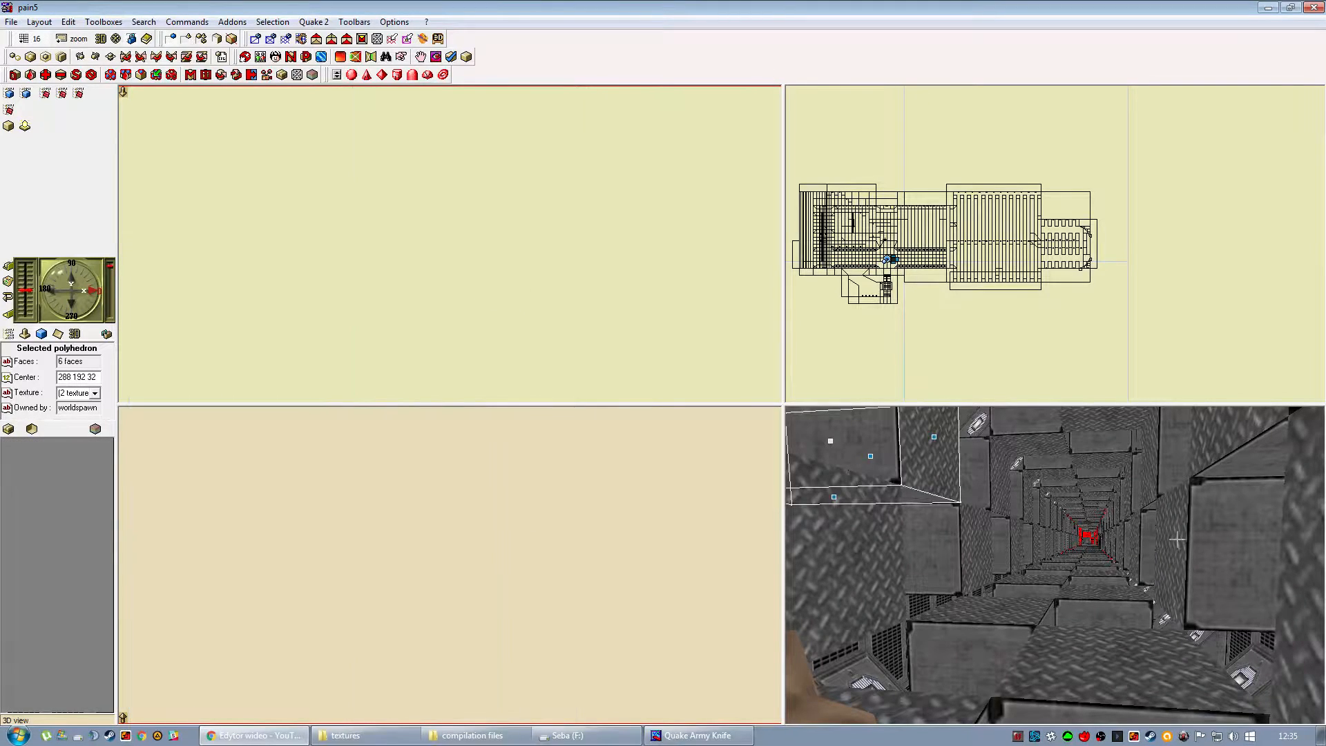
pyautogui.click(595, 557)
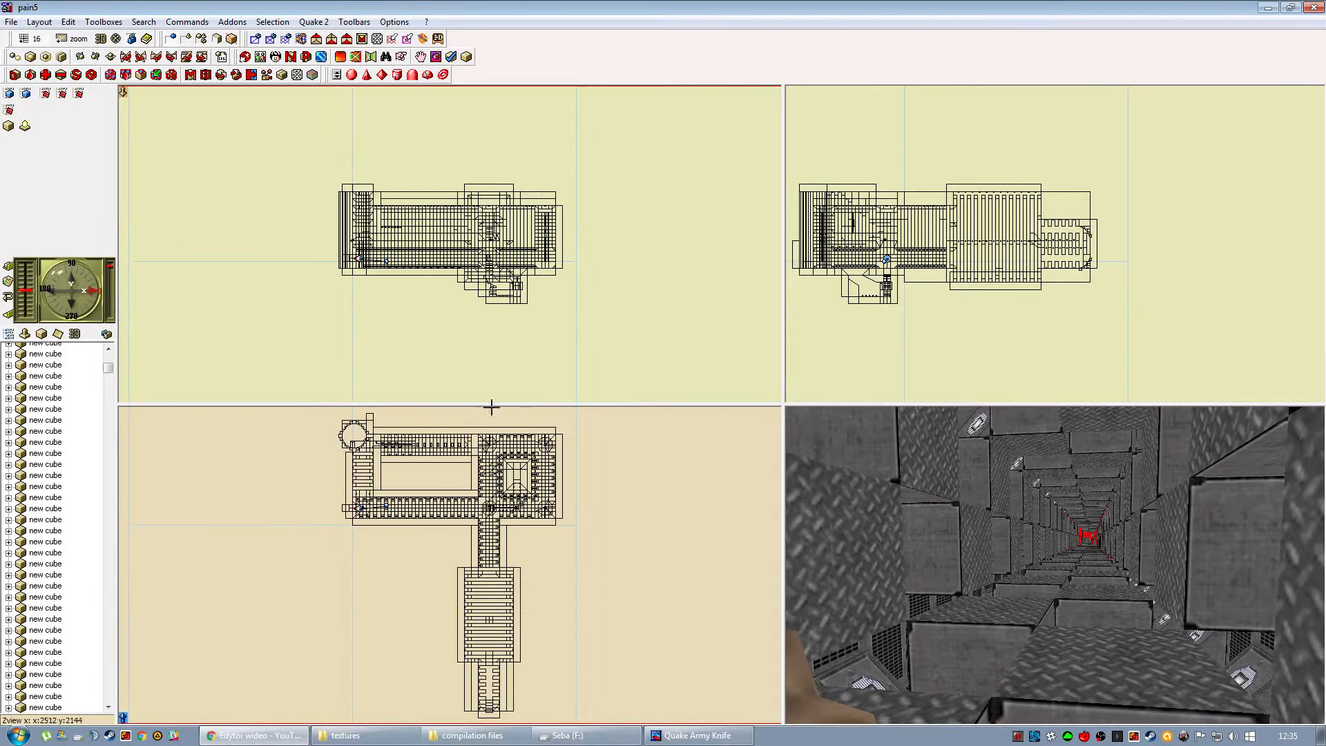
# Examine the pain5 rooms and corridors in detail in the 2D views and further along the corridor in 3D.
pyautogui.click(60, 42)
pyautogui.click(97, 131)
pyautogui.moveTo(412, 262); pyautogui.dragTo(436, 240)
pyautogui.moveTo(497, 494); pyautogui.dragTo(471, 644)
pyautogui.moveTo(433, 535); pyautogui.dragTo(243, 562, button='right')
pyautogui.moveTo(457, 484); pyautogui.dragTo(476, 545, button='right')
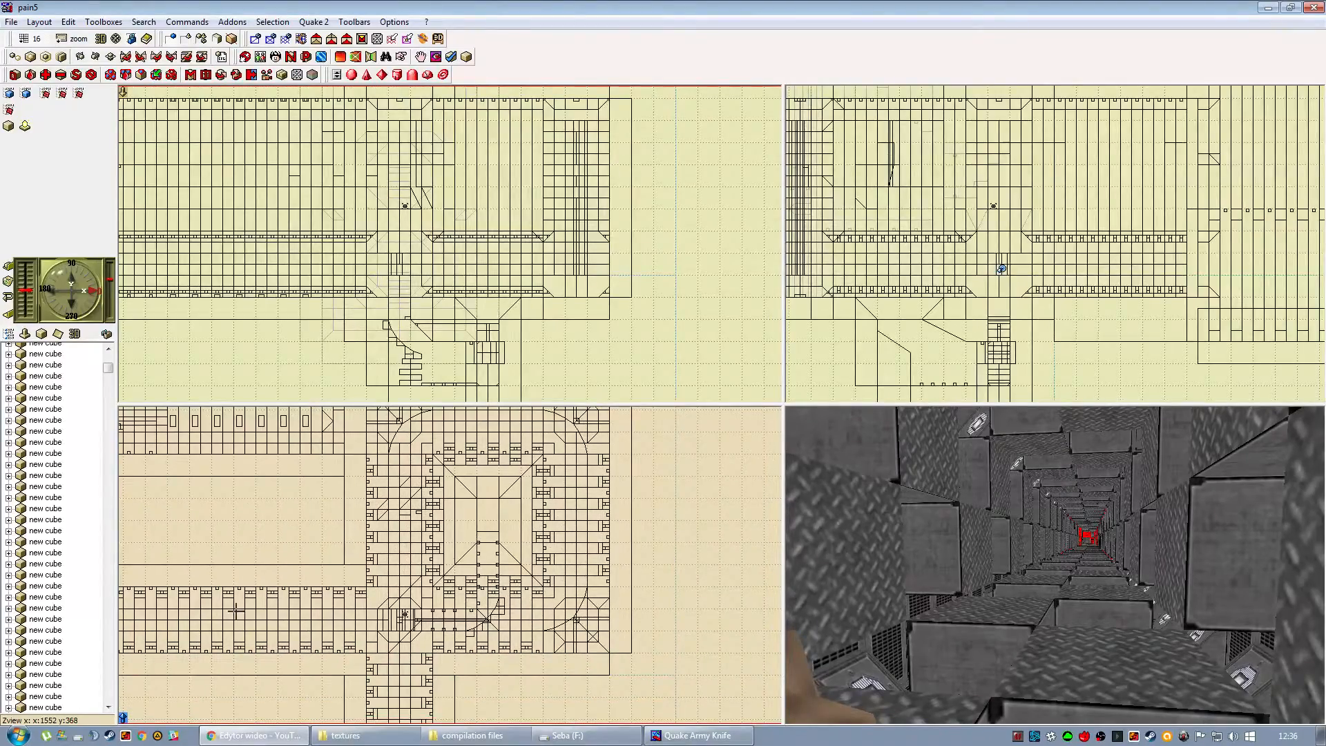
pyautogui.moveTo(236, 610); pyautogui.dragTo(442, 581, button='right')
pyautogui.moveTo(568, 591); pyautogui.dragTo(385, 595, button='right')
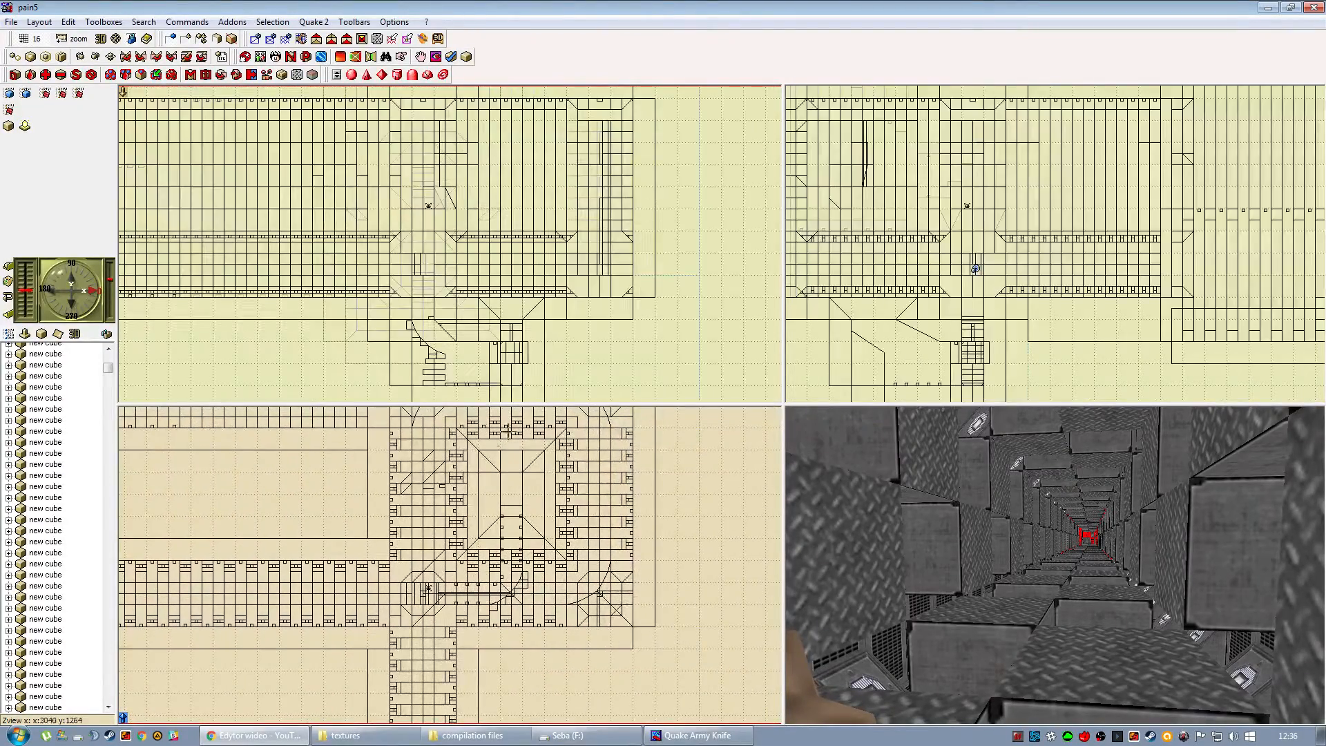
pyautogui.moveTo(471, 423); pyautogui.dragTo(491, 455, button='right')
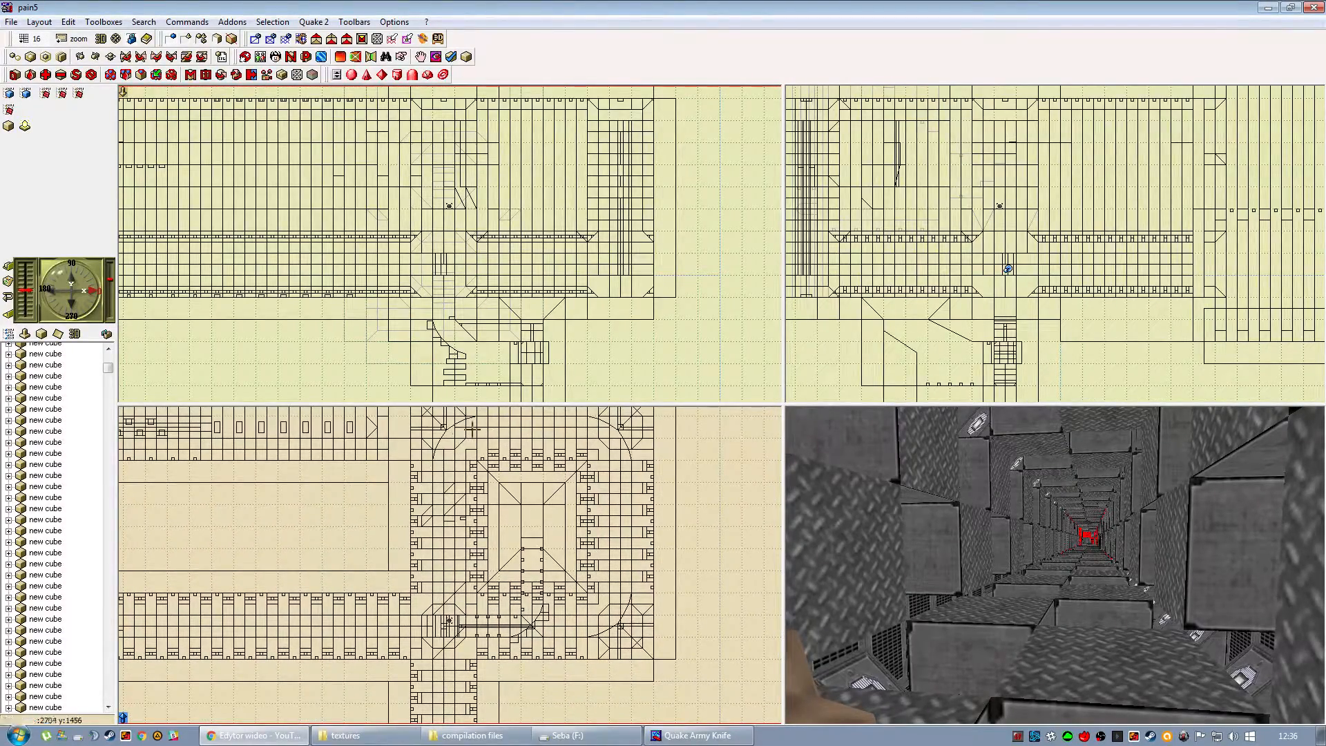
pyautogui.moveTo(1036, 577)
pyautogui.mouseDown()
pyautogui.moveTo(1098, 574)
pyautogui.moveTo(1048, 572)
pyautogui.mouseUp()
pyautogui.press('Up')
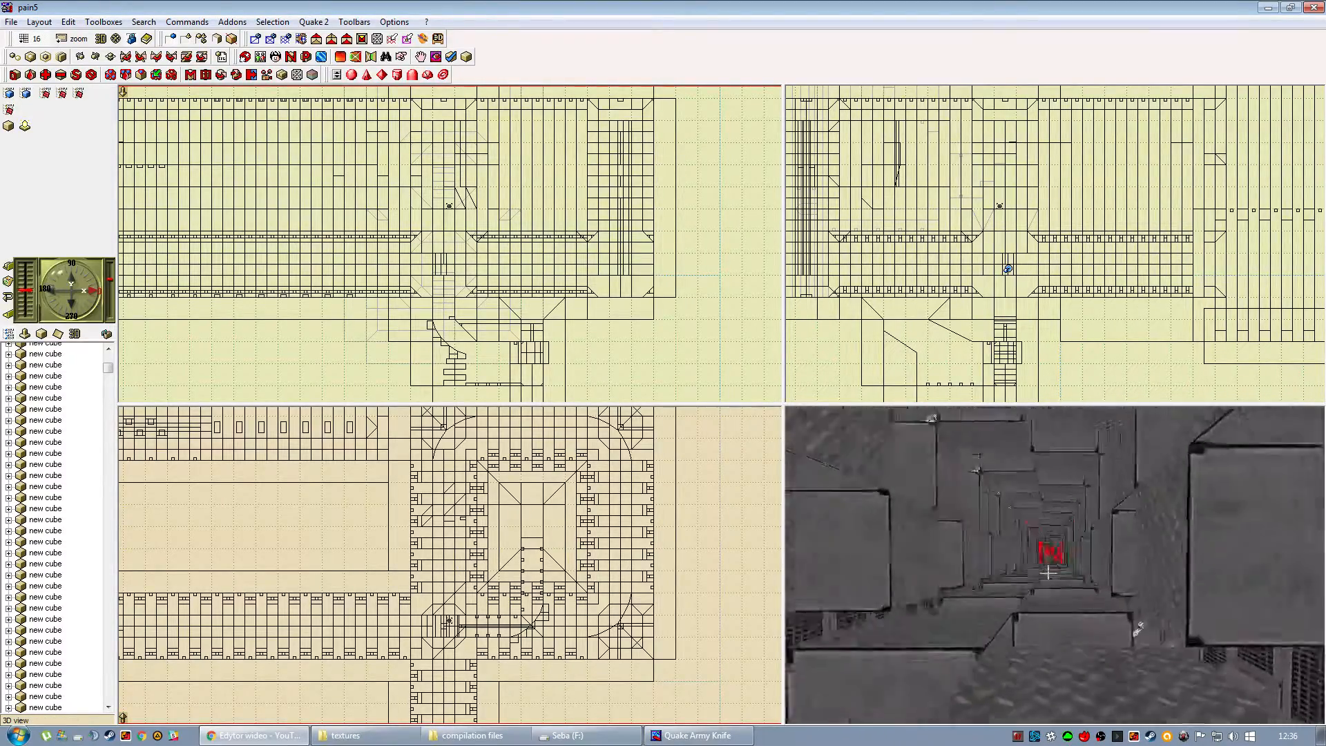
pyautogui.press('Up')
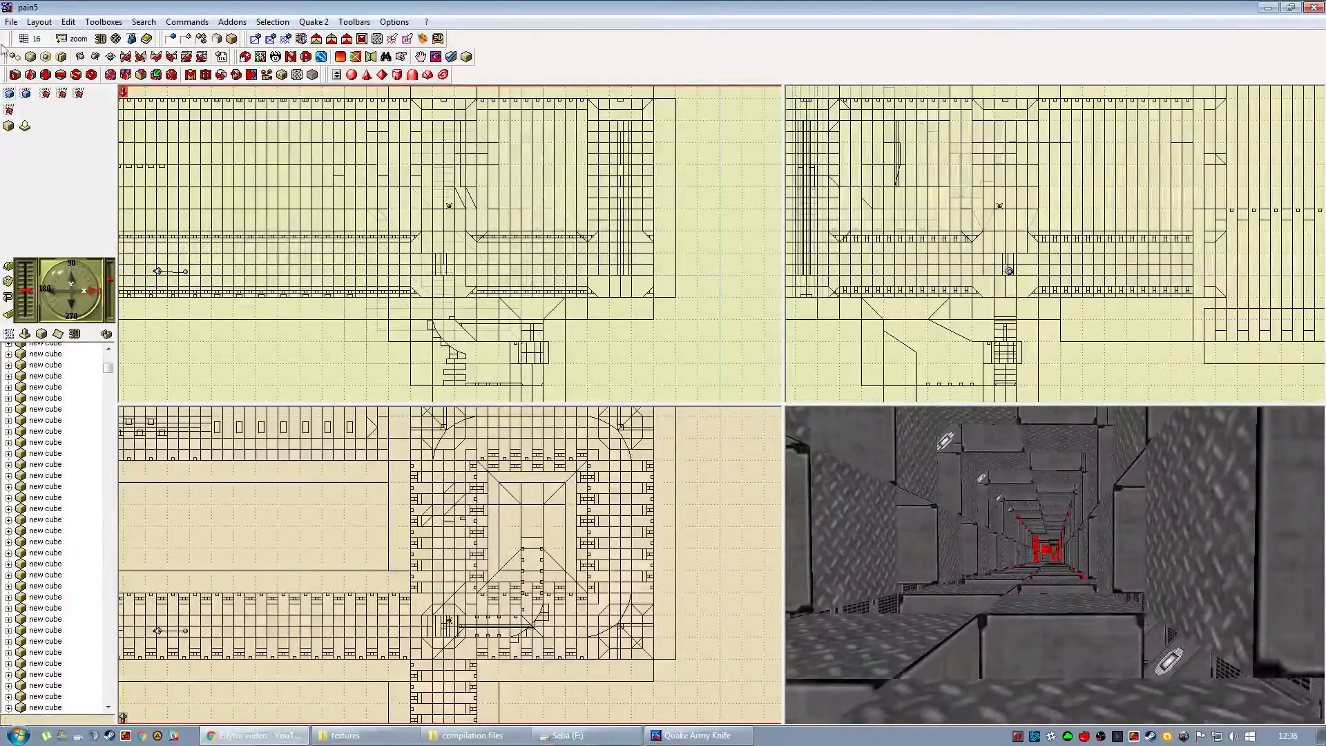
# Open the map file Basic stuff.qkm from the QuArK folder.
pyautogui.click(103, 23)
pyautogui.click(110, 90)
pyautogui.click(23, 24)
pyautogui.click(38, 53)
pyautogui.scroll(-3, 623, 324)
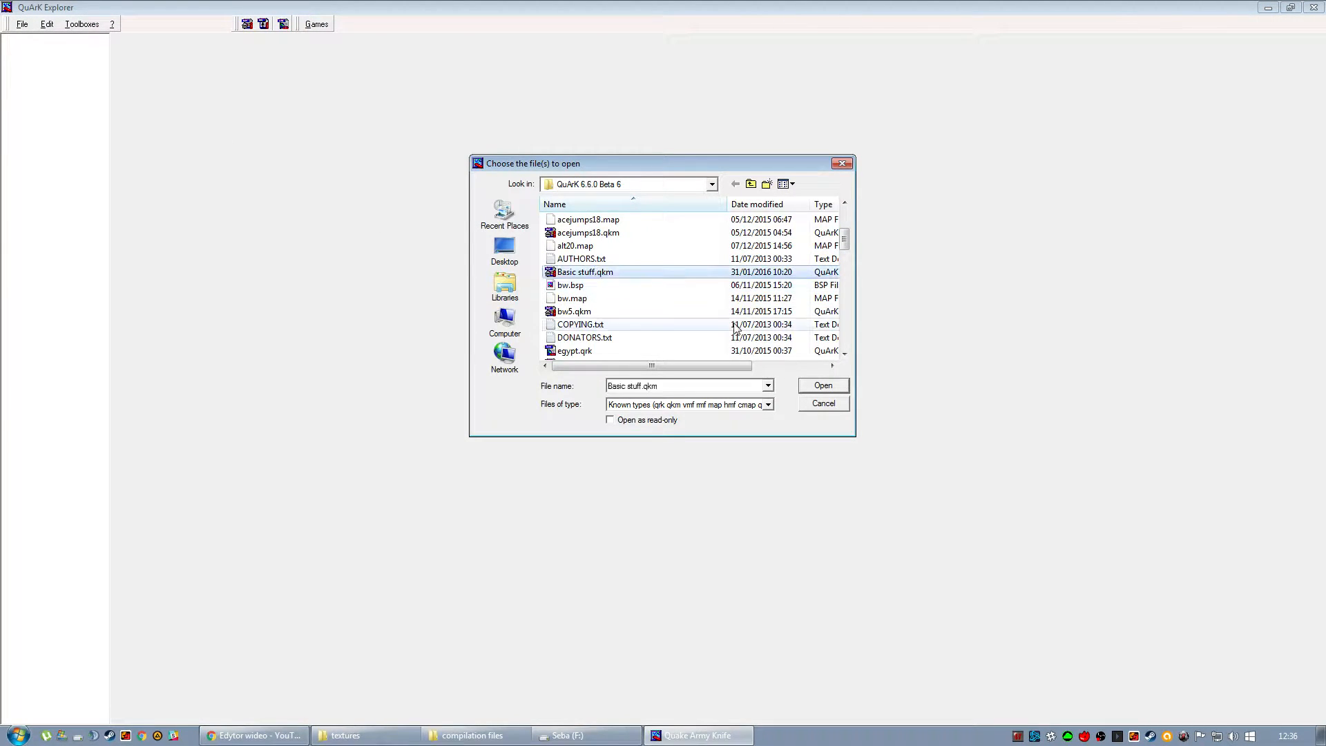
pyautogui.click(828, 389)
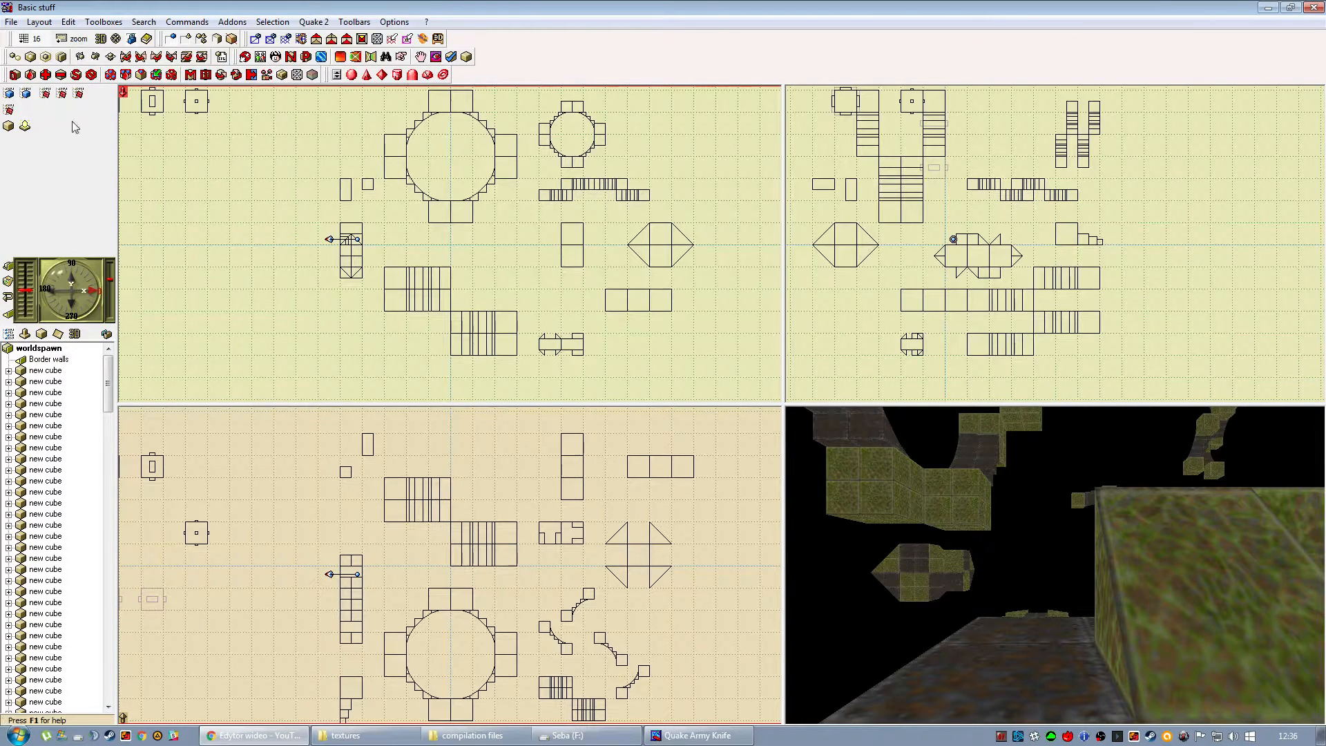
# Examine the dark curved brushes in the Basic stuff map, checking individual pieces in the 3D view.
pyautogui.click(76, 40)
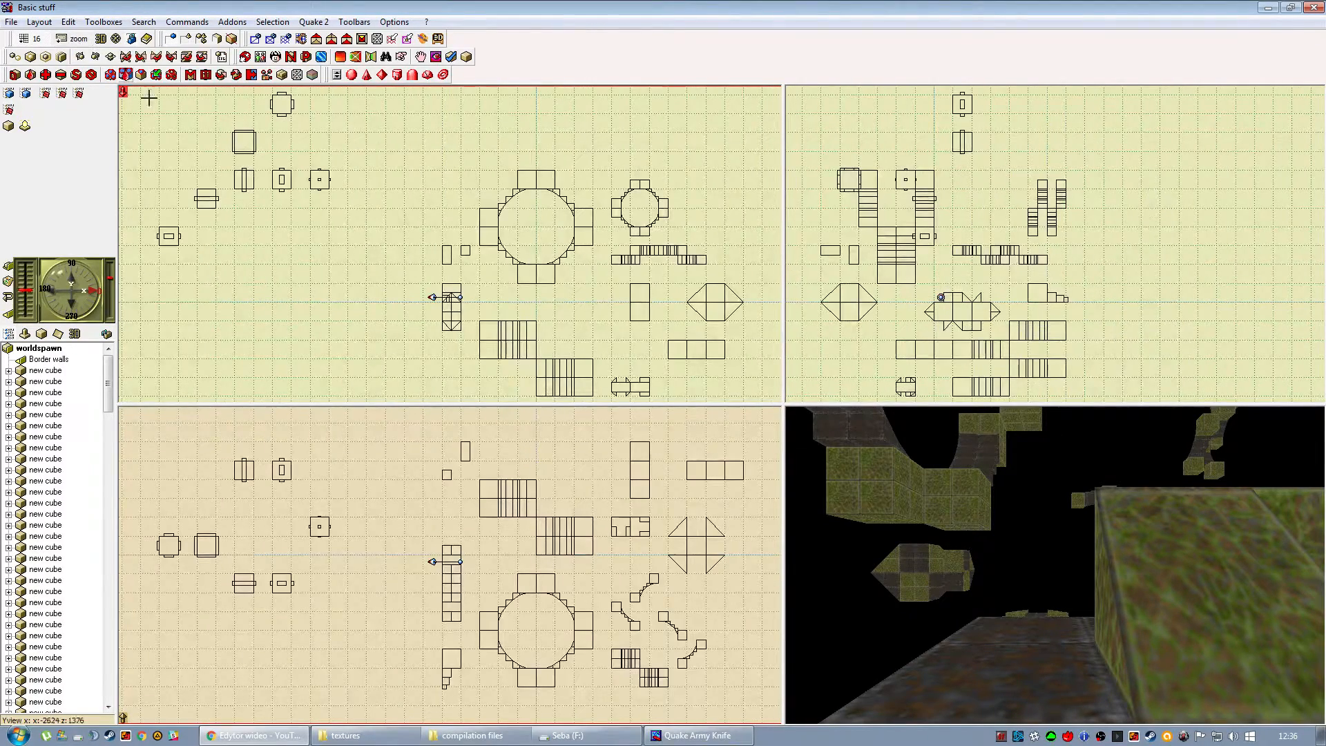
pyautogui.moveTo(980, 571); pyautogui.dragTo(966, 482)
pyautogui.click(1068, 515)
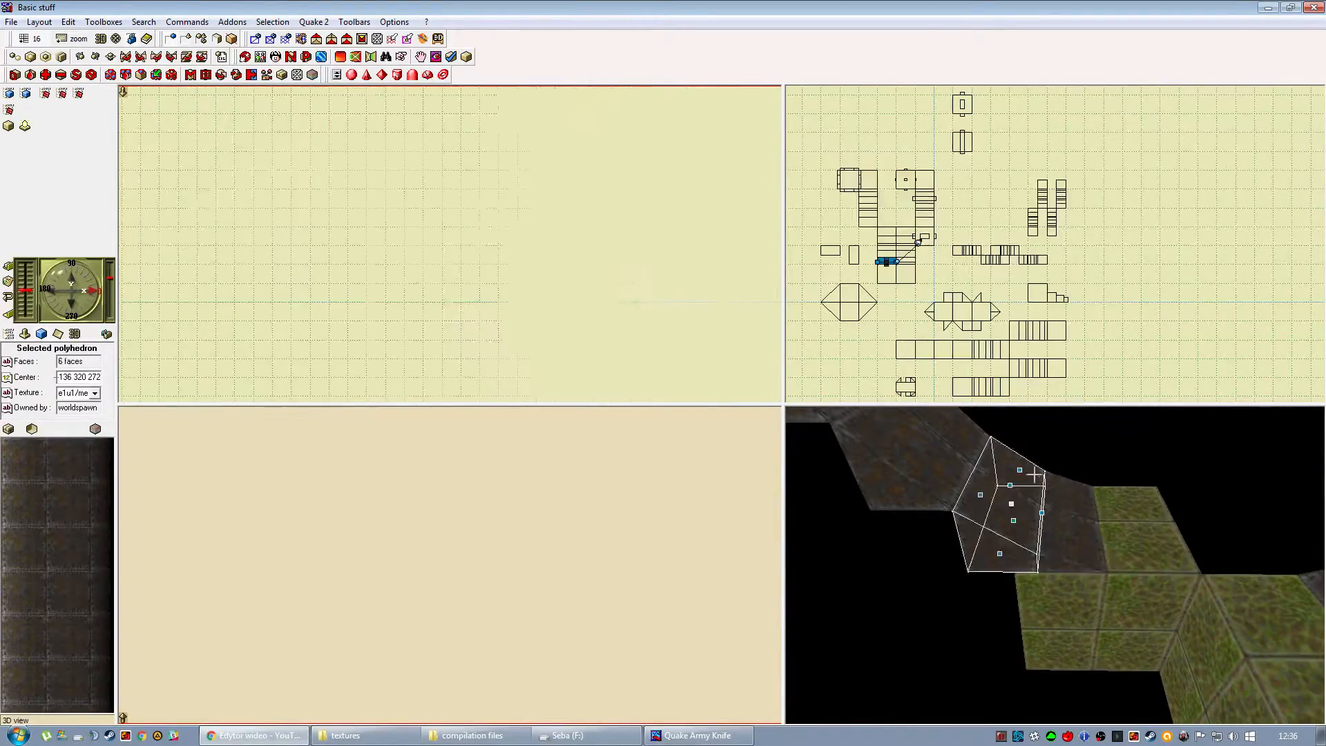
pyautogui.moveTo(1068, 515); pyautogui.dragTo(984, 537)
pyautogui.click(982, 538)
pyautogui.click(902, 494)
pyautogui.click(890, 436)
pyautogui.moveTo(980, 455); pyautogui.dragTo(976, 509)
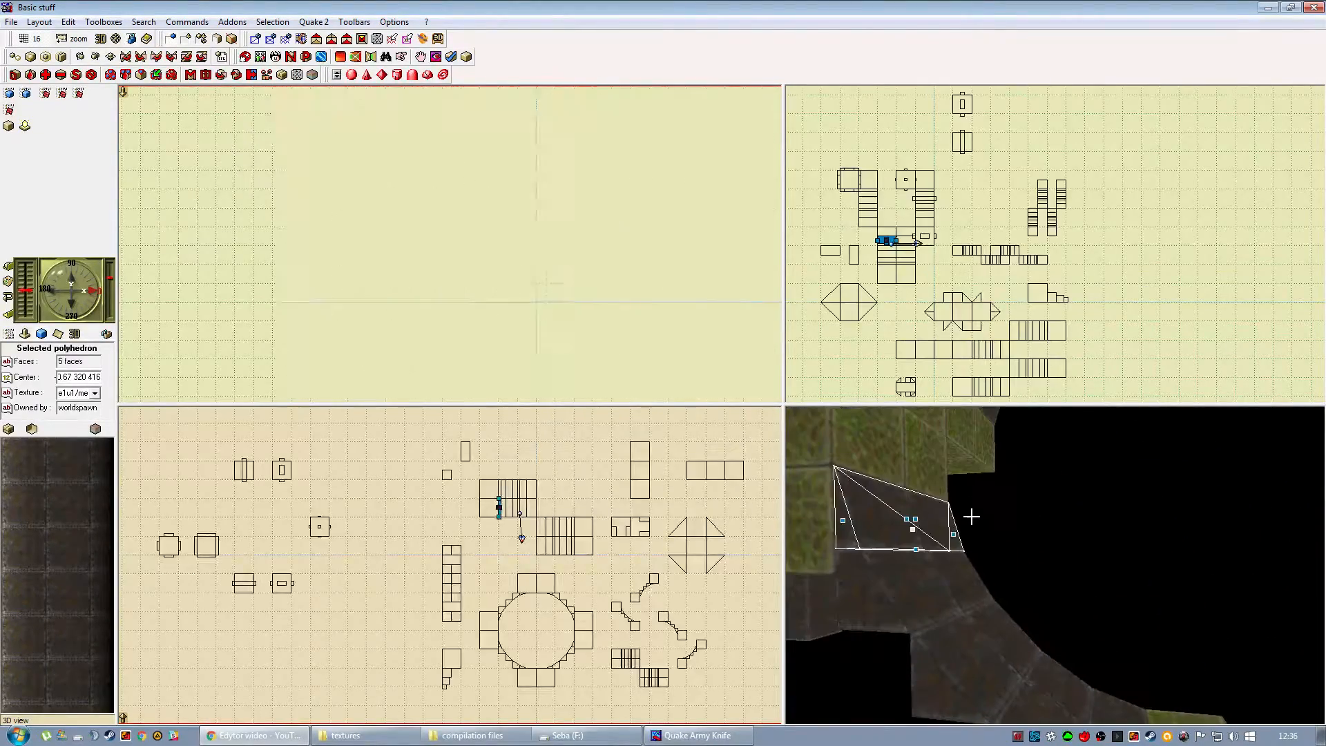
pyautogui.click(594, 461)
# Examine the large circular arch and the cubes with mounted lamps in the Basic stuff map.
pyautogui.moveTo(924, 544); pyautogui.dragTo(982, 592)
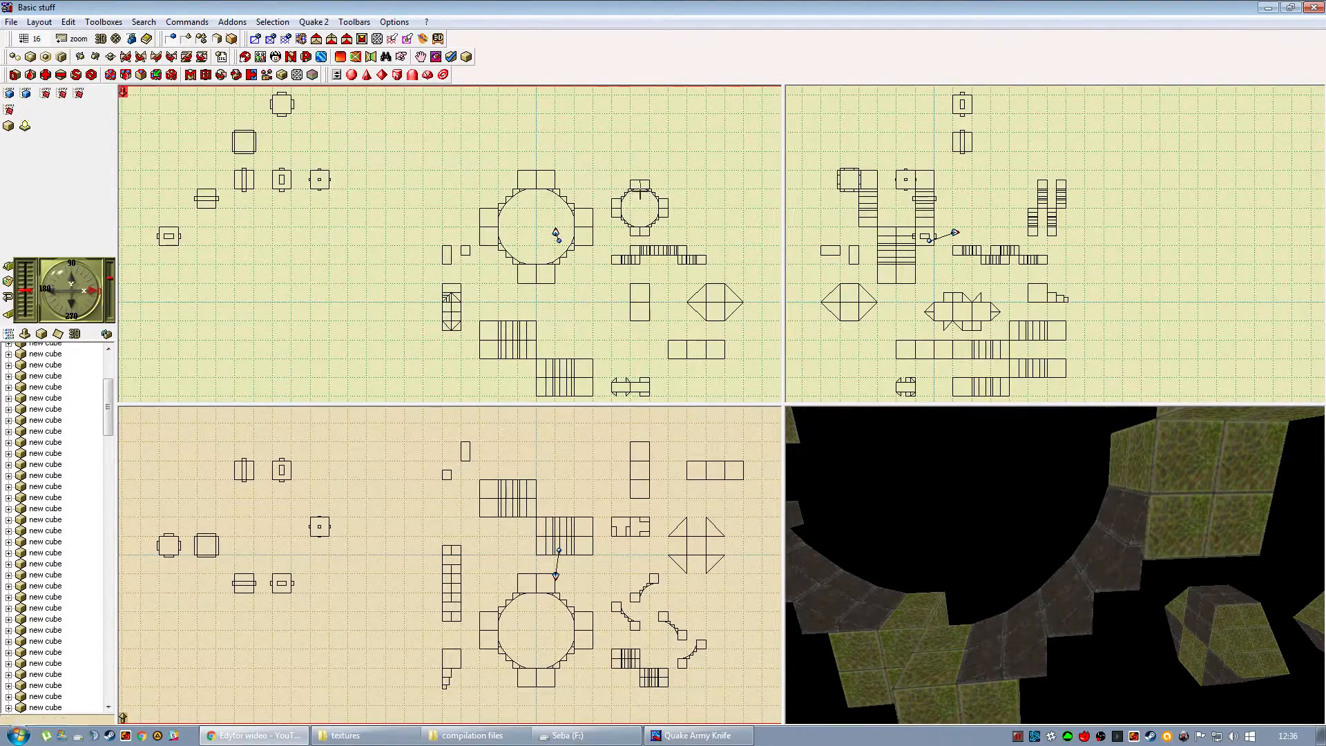
pyautogui.moveTo(610, 309); pyautogui.dragTo(563, 270)
pyautogui.moveTo(262, 194); pyautogui.dragTo(341, 269)
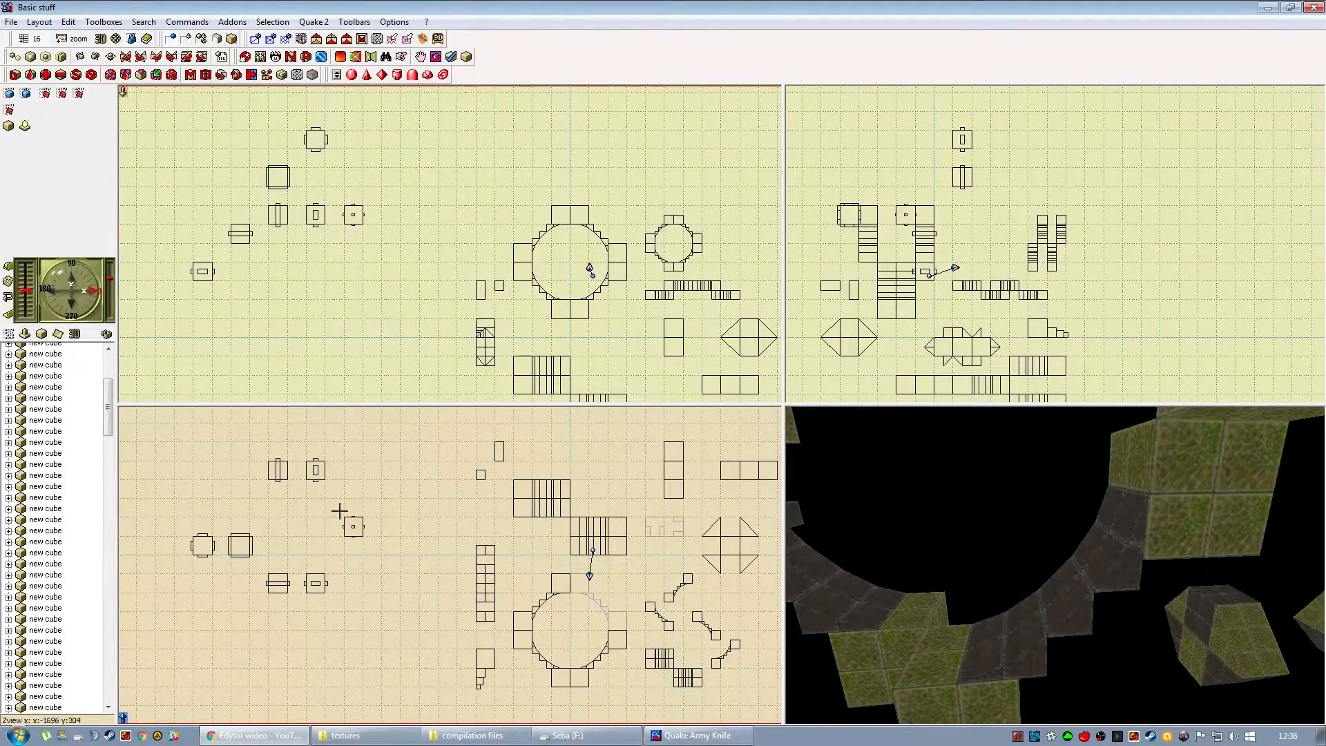
pyautogui.moveTo(974, 608); pyautogui.dragTo(888, 621)
pyautogui.scroll(3, 982, 583)
pyautogui.scroll(5, 1022, 609)
pyautogui.moveTo(1029, 612); pyautogui.dragTo(1068, 609)
pyautogui.scroll(5, 1069, 606)
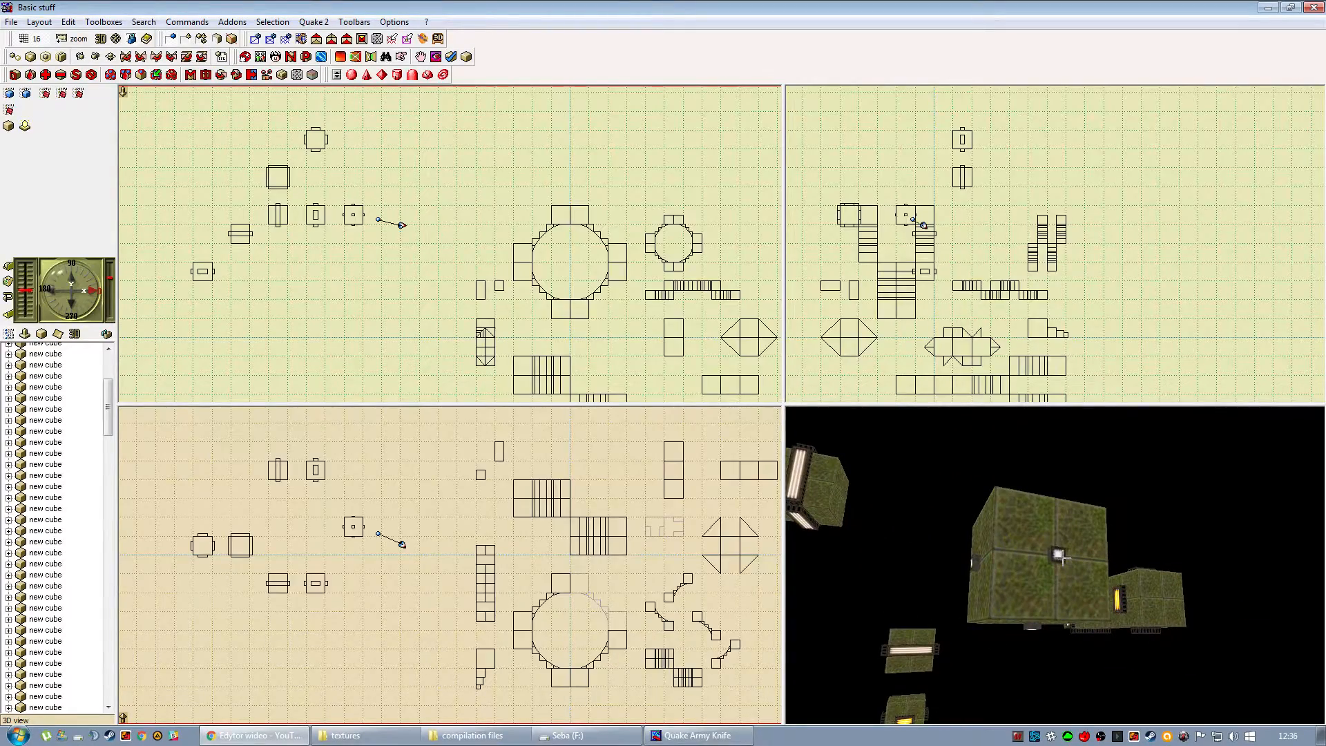
pyautogui.click(1058, 555)
pyautogui.click(457, 489)
# Examine the rust-red textured piece in the Basic stuff map up close in the 3D view.
pyautogui.moveTo(981, 507); pyautogui.dragTo(1145, 594)
pyautogui.scroll(3, 1081, 616)
pyautogui.moveTo(975, 621); pyautogui.dragTo(1084, 621)
pyautogui.scroll(3, 1035, 598)
pyautogui.scroll(8, 1077, 620)
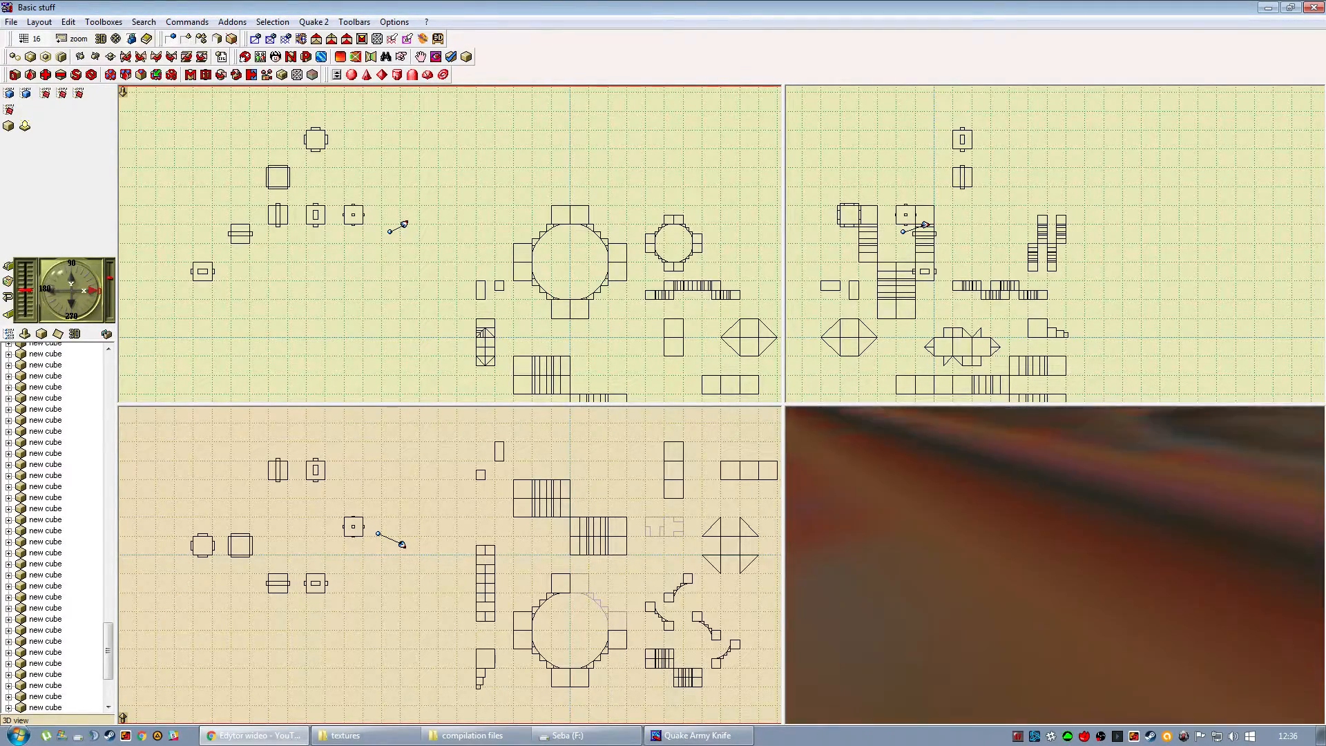
pyautogui.scroll(-8, 906, 600)
pyautogui.scroll(7, 955, 601)
# Examine the curved ramp pieces and the remaining sample shapes in the Basic stuff map from several angles in 3D.
pyautogui.moveTo(905, 601); pyautogui.dragTo(1085, 575)
pyautogui.scroll(7, 942, 601)
pyautogui.scroll(-5, 937, 599)
pyautogui.scroll(-6, 937, 599)
pyautogui.scroll(7, 1068, 634)
pyautogui.scroll(5, 1039, 610)
pyautogui.scroll(5, 1061, 646)
pyautogui.scroll(4, 1015, 607)
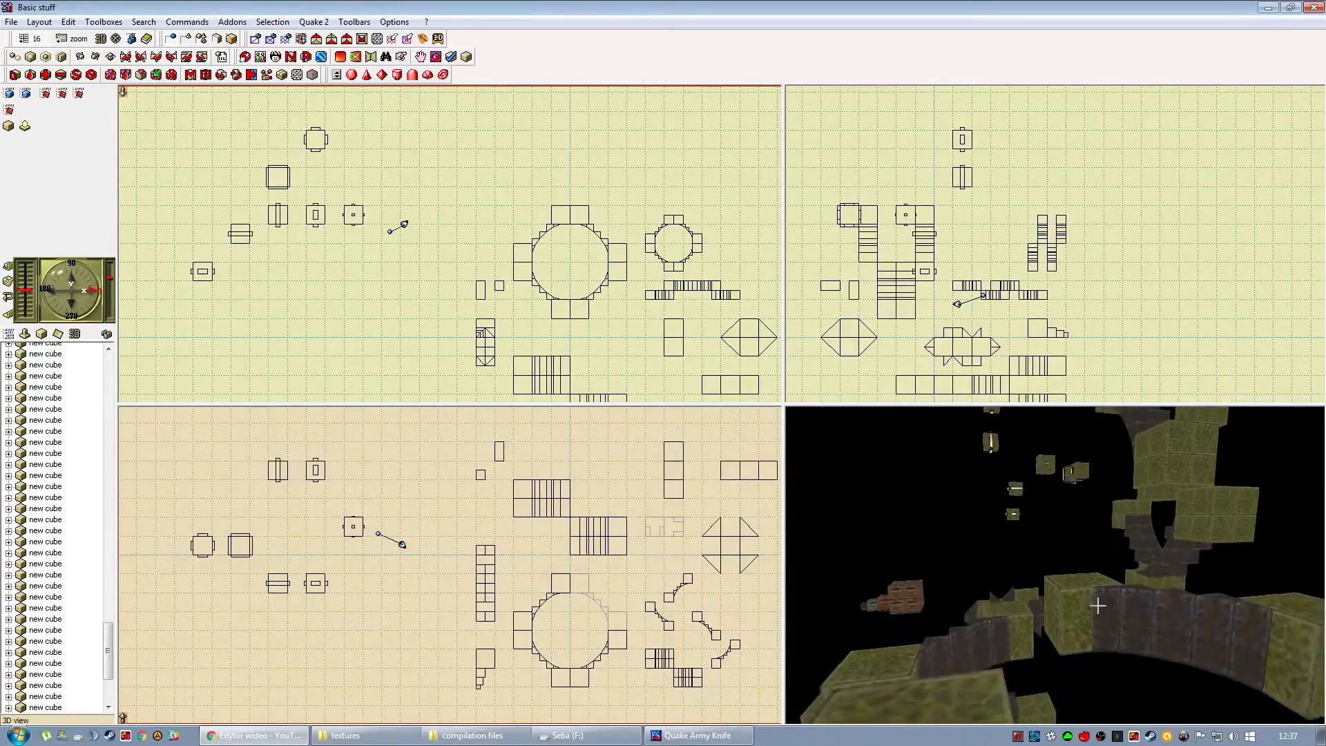
pyautogui.moveTo(1102, 657); pyautogui.dragTo(929, 567)
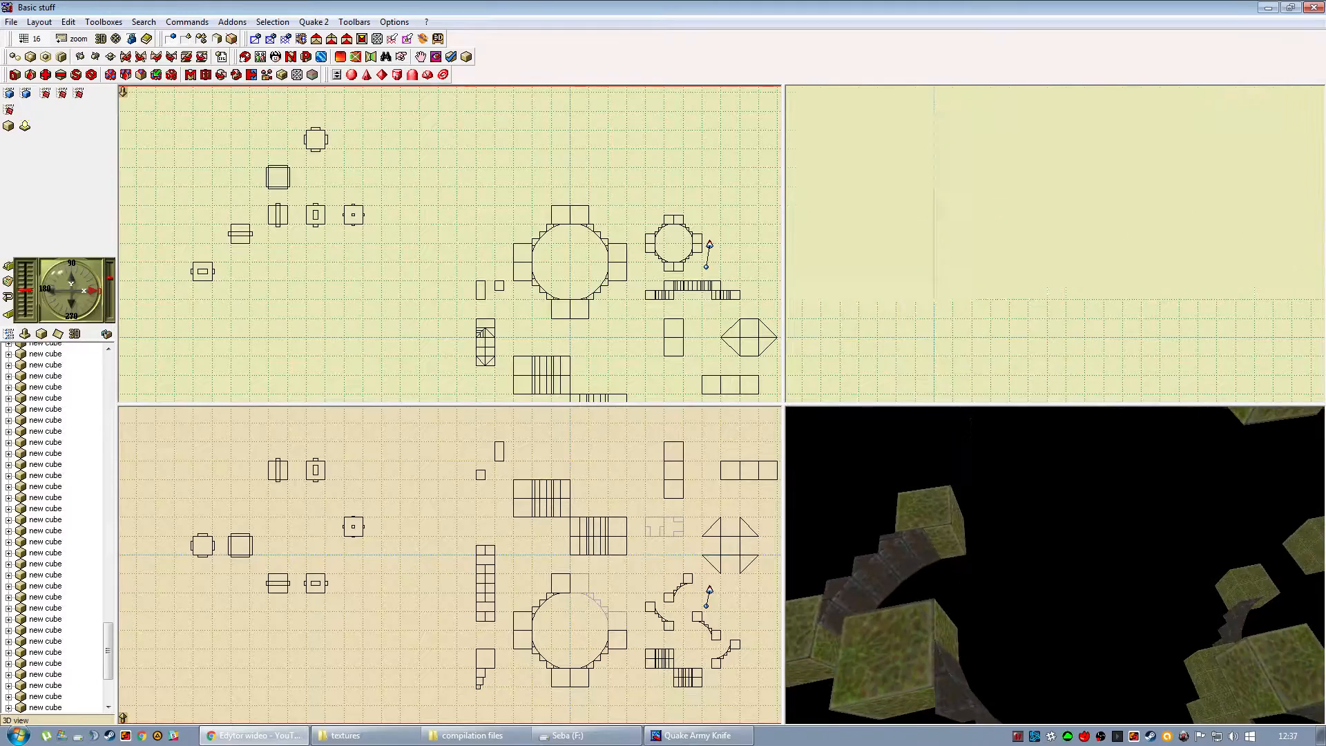
pyautogui.moveTo(966, 562); pyautogui.dragTo(1068, 593)
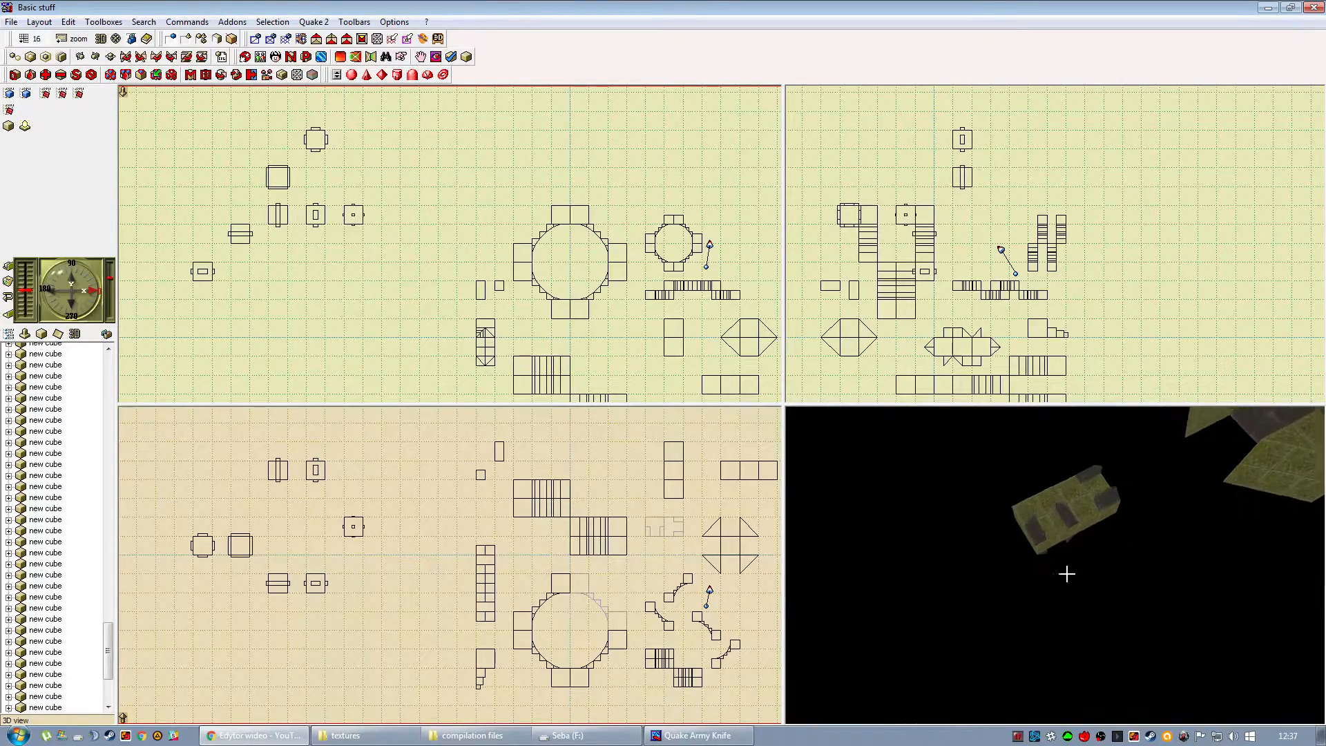
pyautogui.moveTo(1042, 539); pyautogui.dragTo(1021, 577)
# Copy the horizontal and upright rectangular blocks from Basic stuff into Newmap and move the pair inside the room.
pyautogui.click(1021, 574)
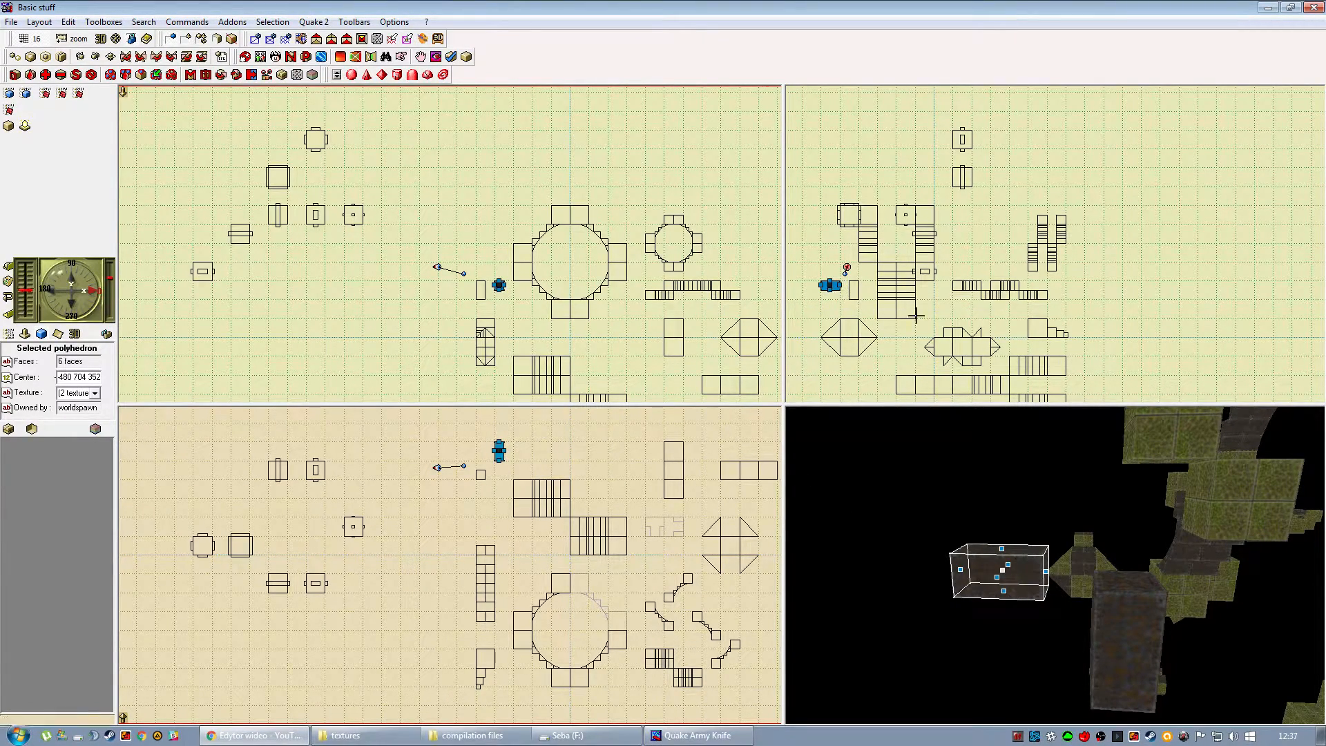
pyautogui.keyDown('ctrl'); pyautogui.click(1106, 619); pyautogui.keyUp('ctrl')
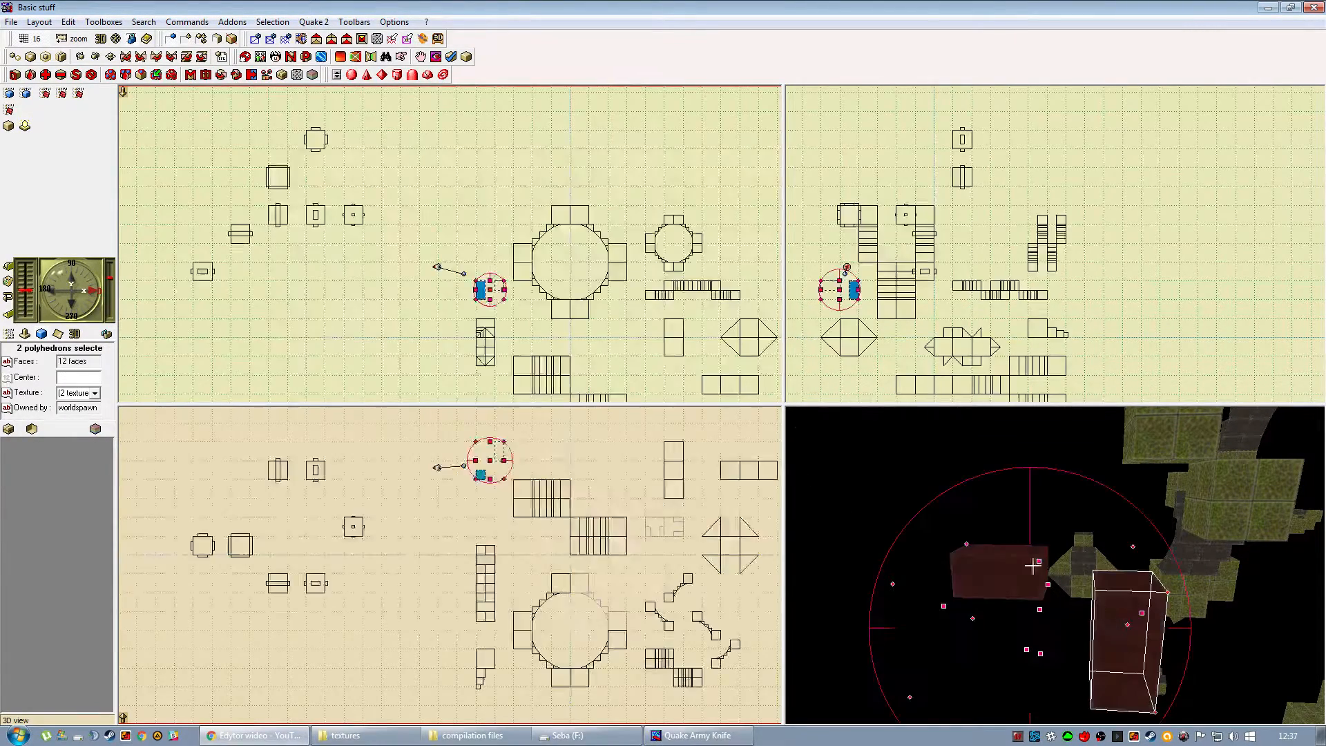
pyautogui.click(104, 22)
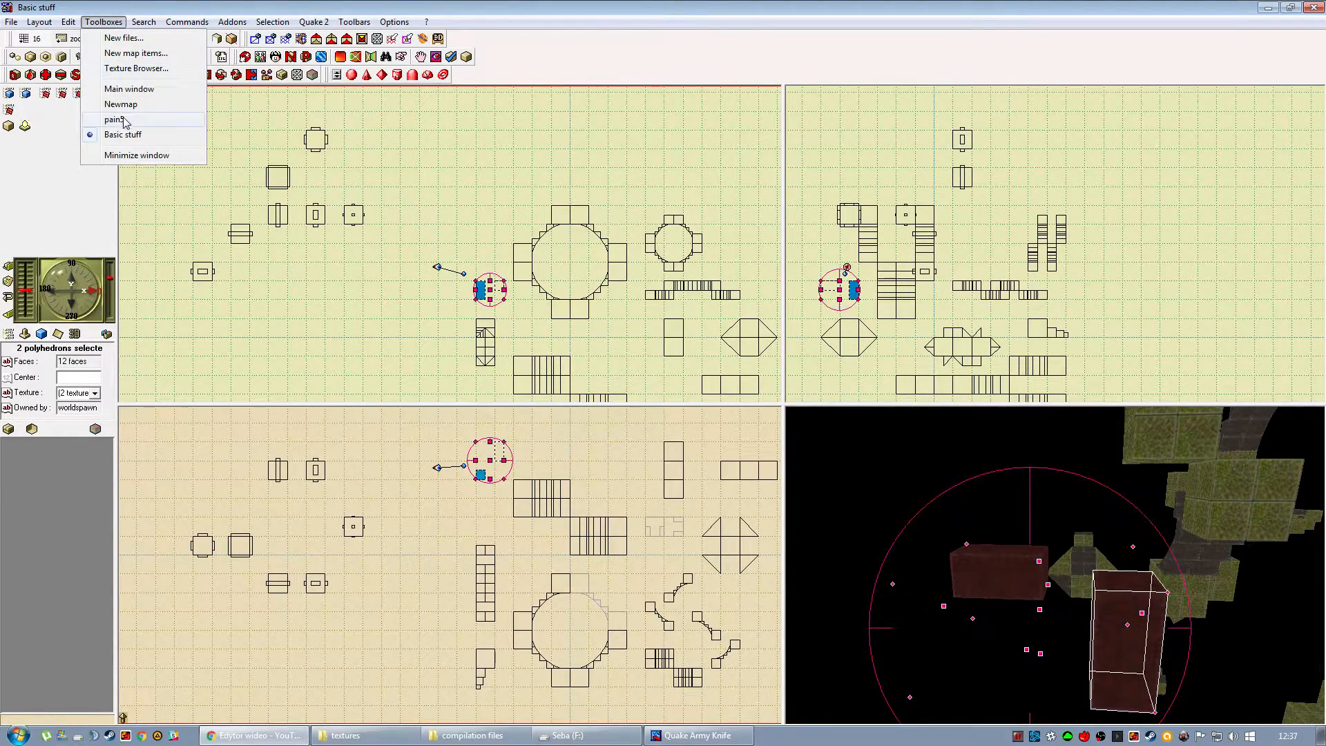
pyautogui.click(123, 104)
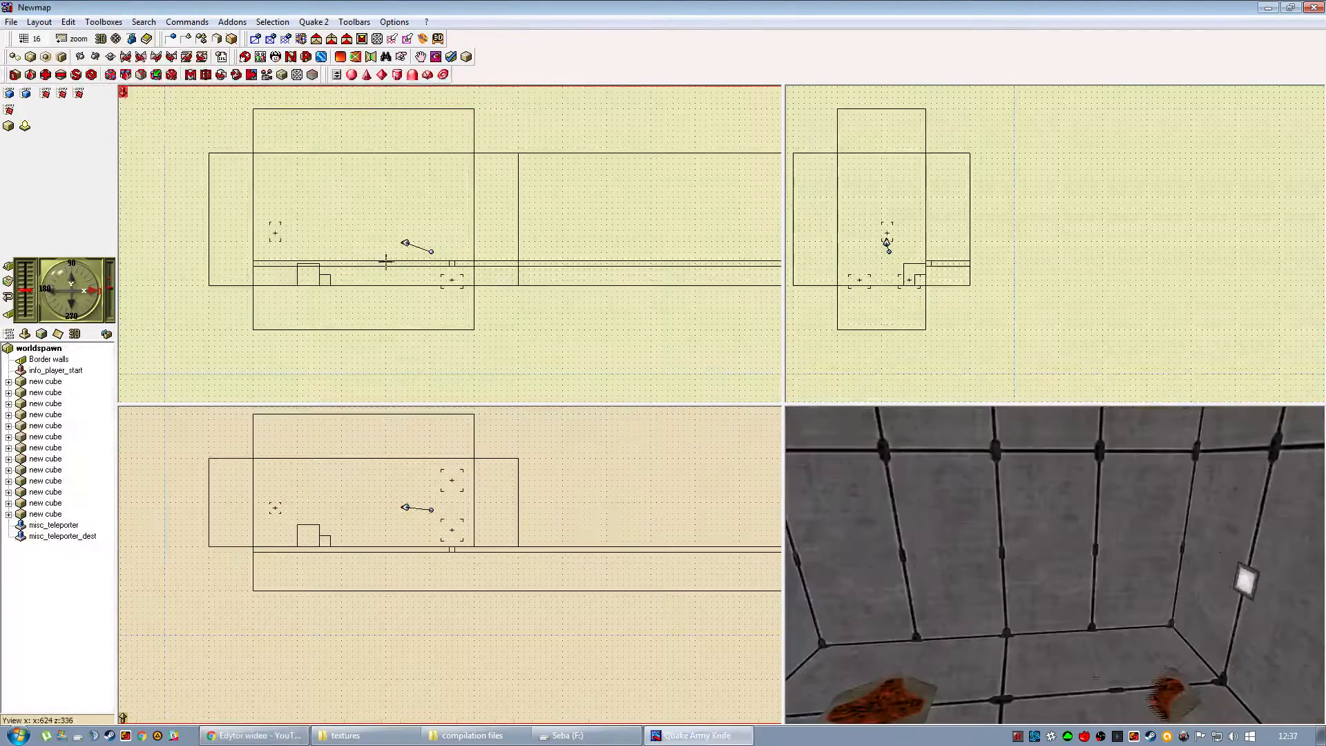
pyautogui.click(88, 43)
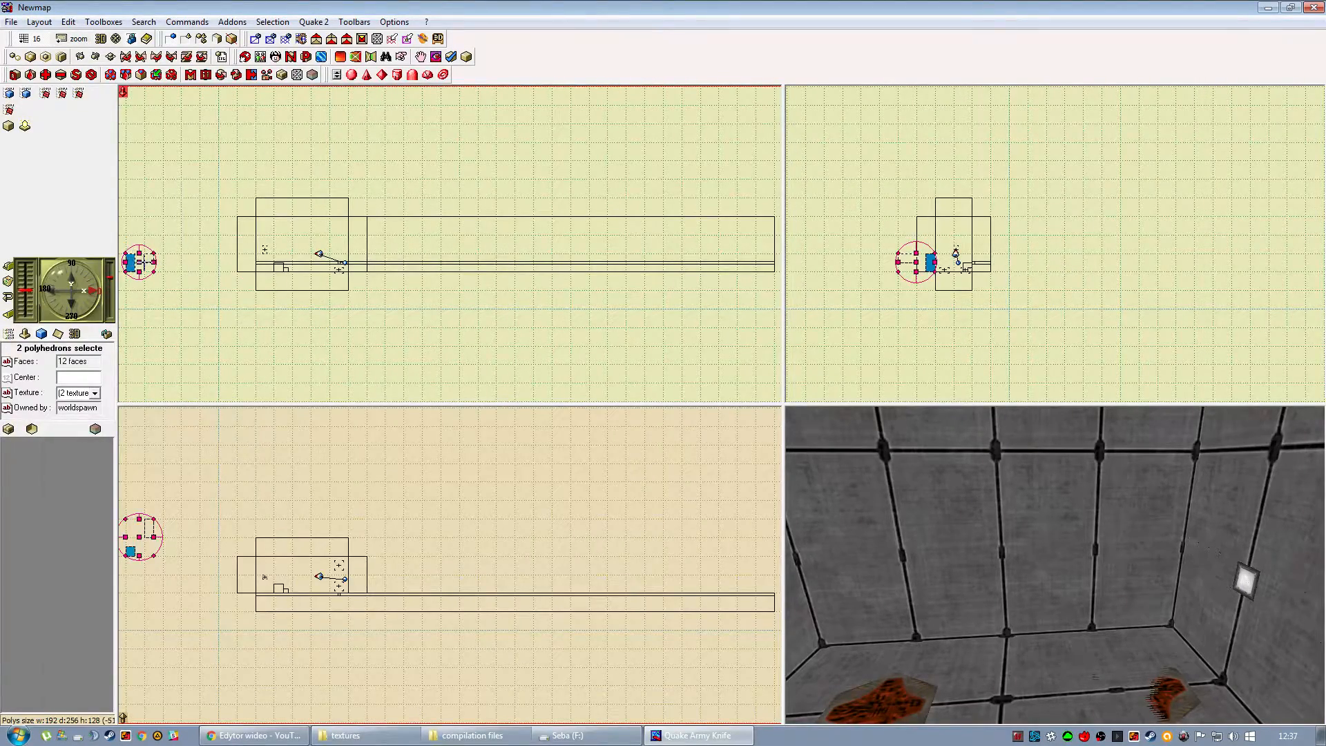
pyautogui.moveTo(300, 245); pyautogui.dragTo(305, 246)
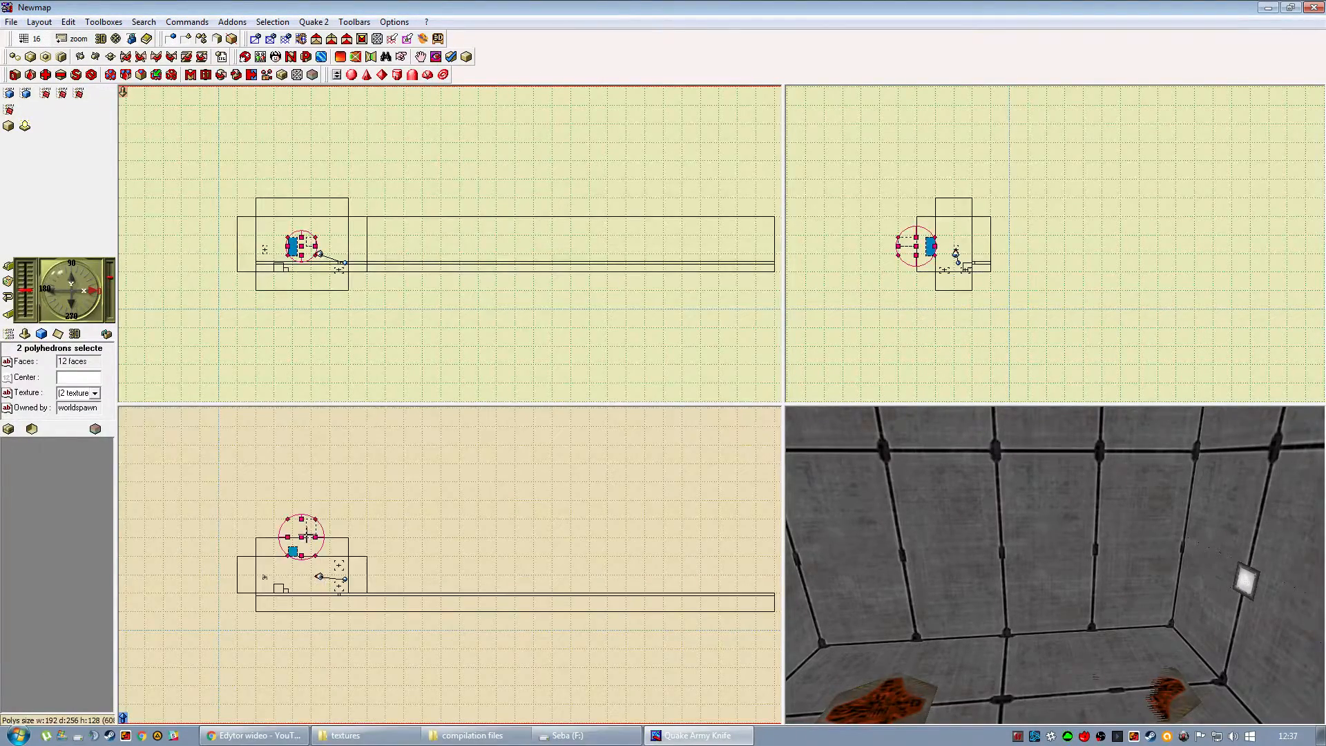
pyautogui.moveTo(308, 561); pyautogui.dragTo(308, 561)
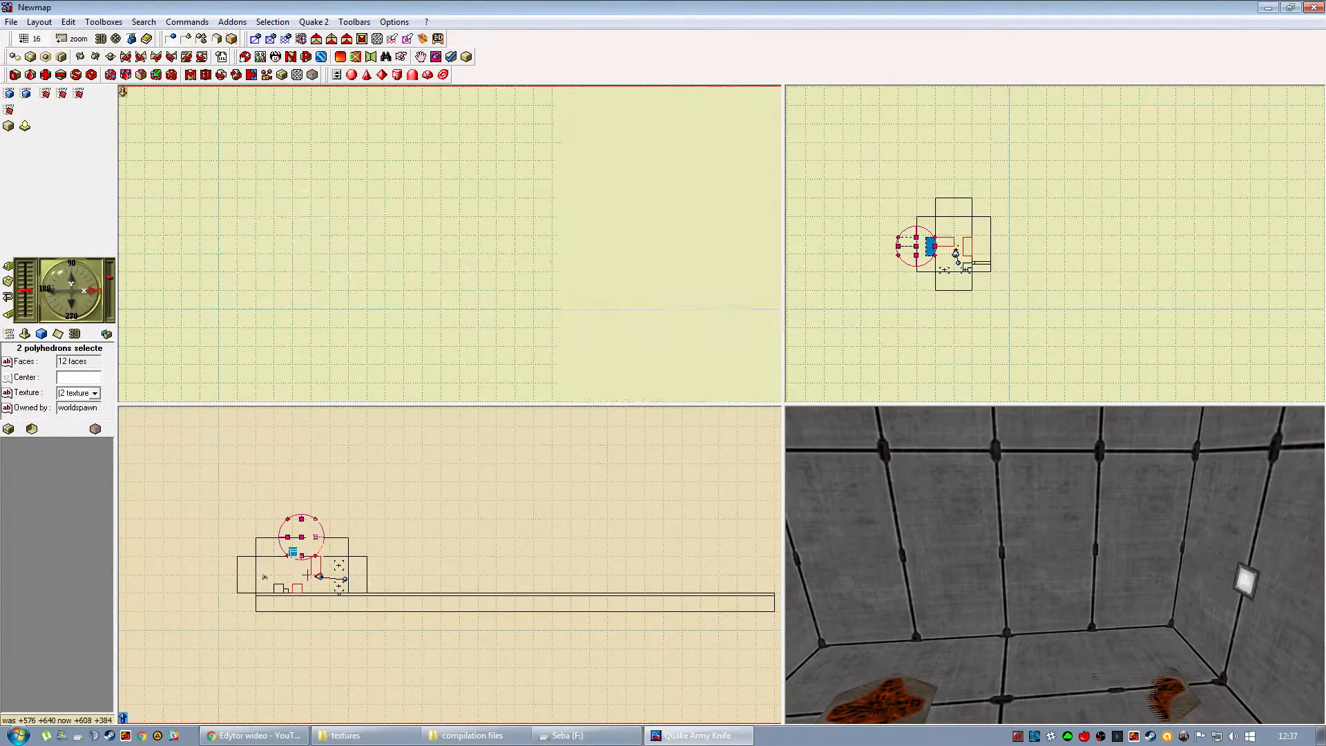
# Stretch the upright rectangular block into a pillar reaching from the room's floor to its ceiling along the wall.
pyautogui.click(77, 41)
pyautogui.moveTo(854, 470)
pyautogui.mouseDown()
pyautogui.moveTo(988, 595)
pyautogui.moveTo(1056, 537)
pyautogui.moveTo(1050, 511)
pyautogui.mouseUp()
pyautogui.moveTo(956, 541); pyautogui.dragTo(955, 538)
pyautogui.click(957, 539)
pyautogui.click(977, 486)
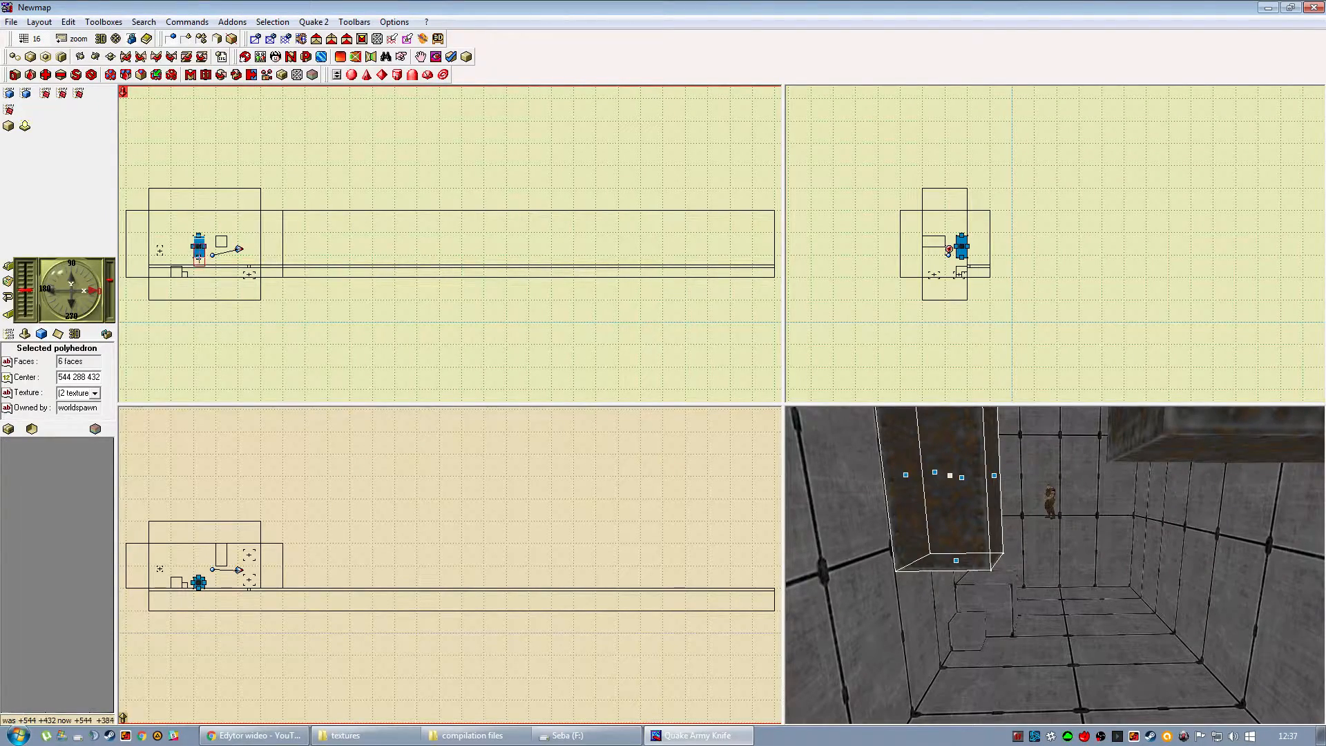
pyautogui.moveTo(198, 262); pyautogui.dragTo(199, 211)
pyautogui.moveTo(1019, 541); pyautogui.dragTo(1052, 599)
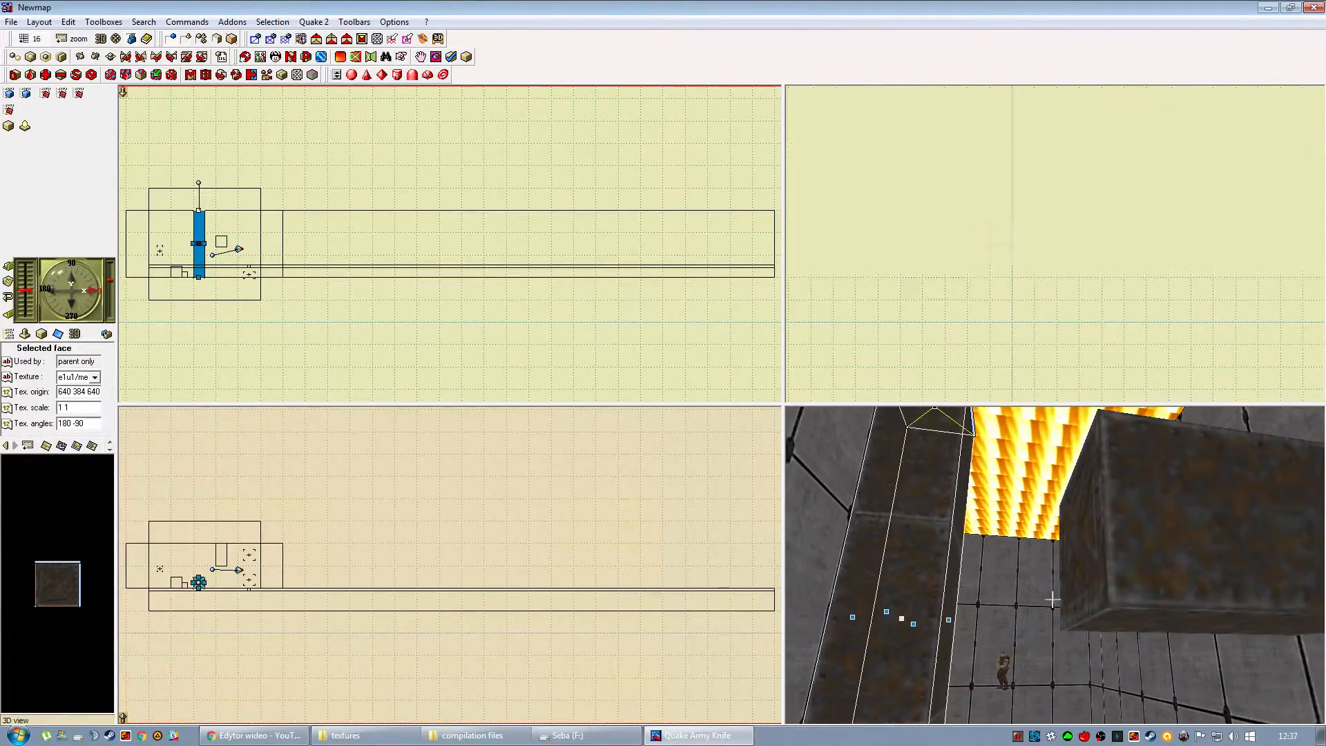
# Move the horizontal rectangular block up against the ceiling and over the pillar's top, centred at 544 320 608.
pyautogui.click(1151, 540)
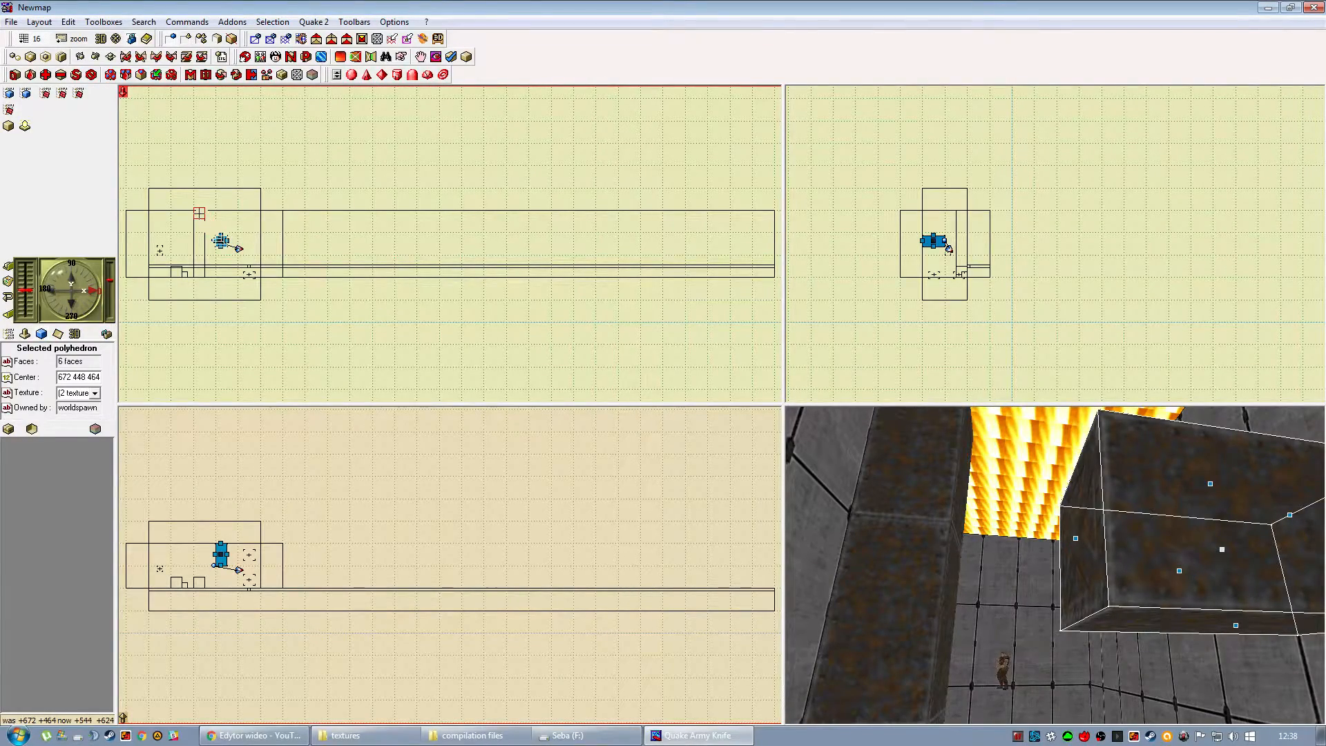
pyautogui.moveTo(199, 214); pyautogui.dragTo(199, 216)
pyautogui.moveTo(1012, 593)
pyautogui.mouseDown()
pyautogui.moveTo(1009, 557)
pyautogui.moveTo(1007, 584)
pyautogui.mouseUp()
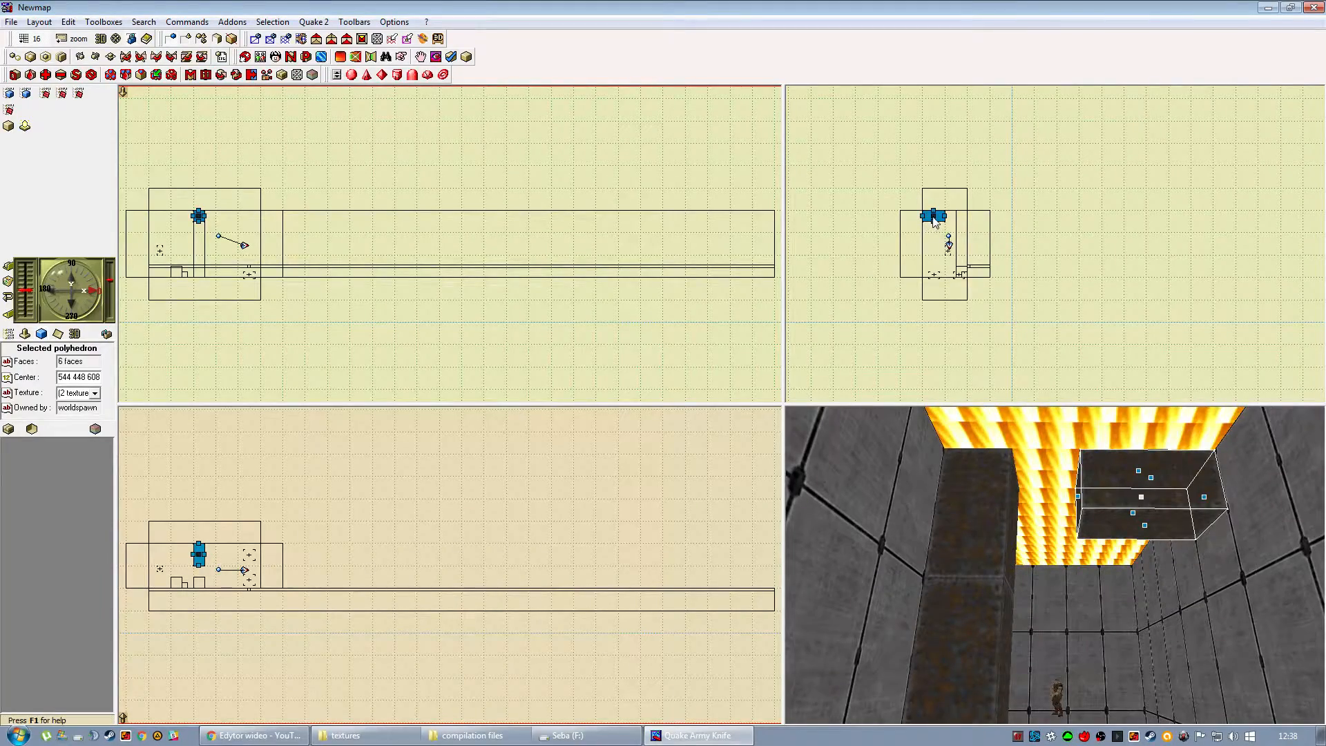
pyautogui.moveTo(1018, 469); pyautogui.dragTo(985, 619)
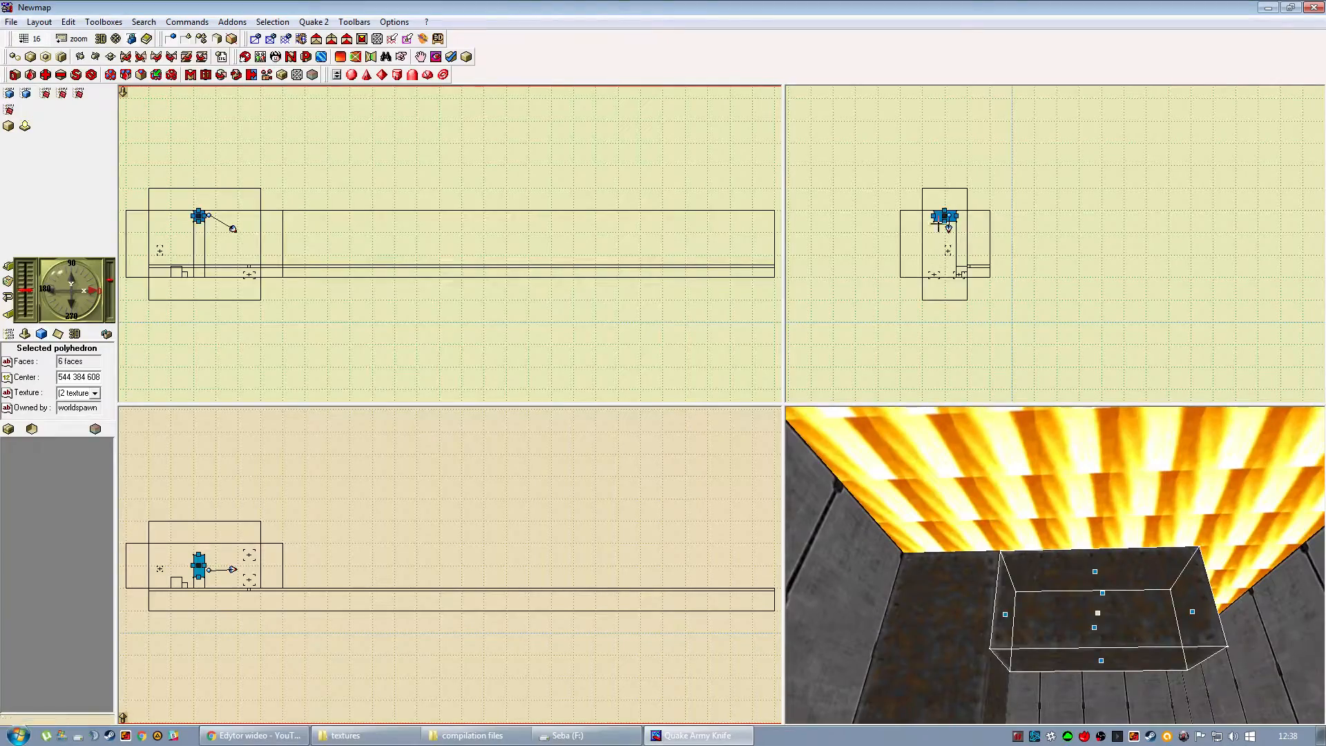
pyautogui.moveTo(953, 213); pyautogui.dragTo(956, 215)
pyautogui.moveTo(995, 609); pyautogui.dragTo(955, 583)
pyautogui.click(957, 558)
pyautogui.click(1000, 501)
pyautogui.click(955, 554)
pyautogui.click(1004, 514)
pyautogui.click(955, 589)
pyautogui.click(1021, 488)
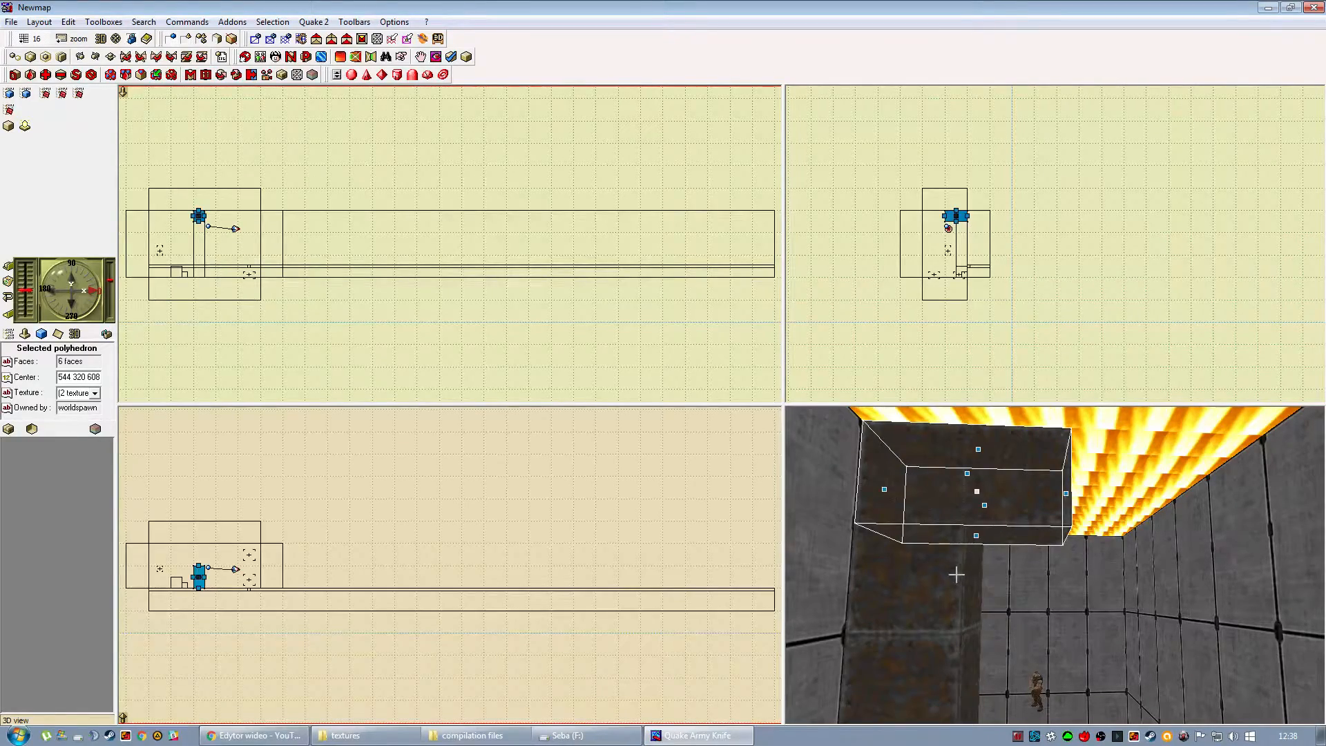
# Bevel the horizontal block's pillar-side end and the pillar's top diagonally so the two meet in a mitred corner.
pyautogui.click(80, 41)
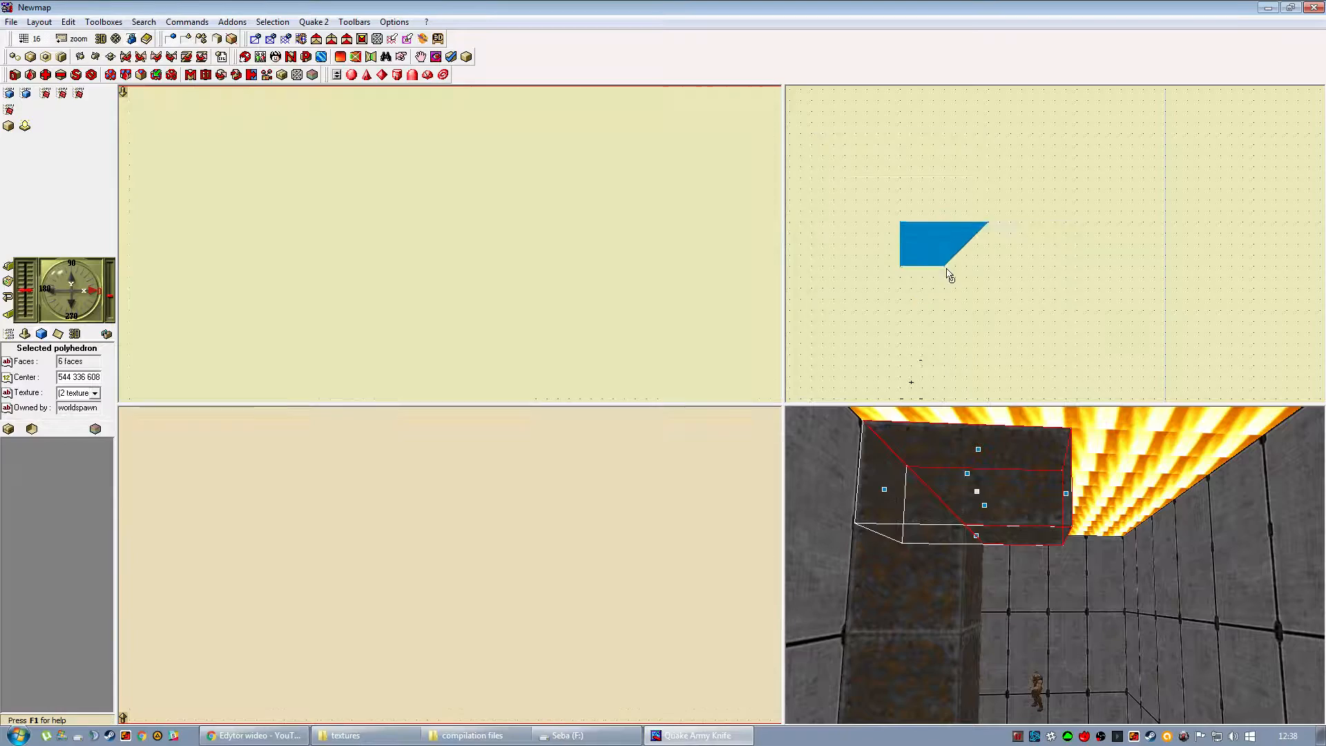
pyautogui.click(932, 548)
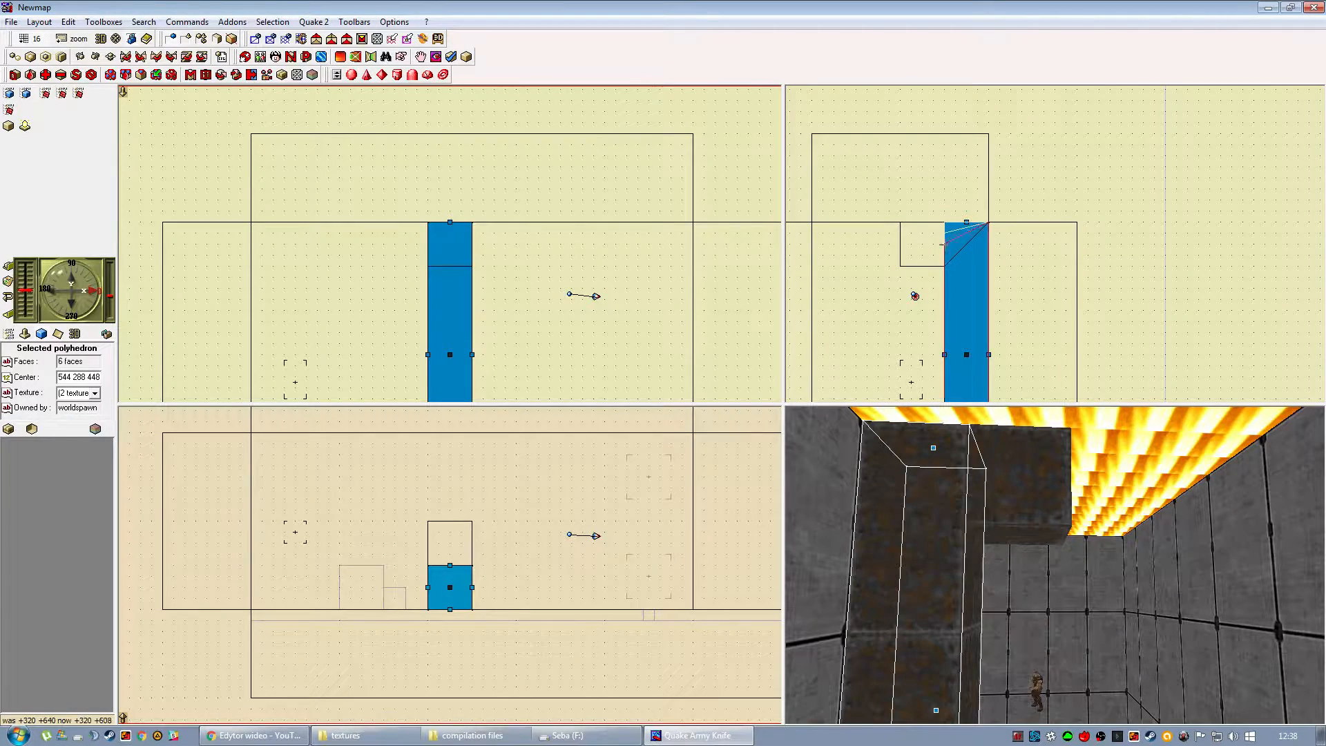
pyautogui.moveTo(944, 237); pyautogui.dragTo(944, 268)
pyautogui.click(266, 631)
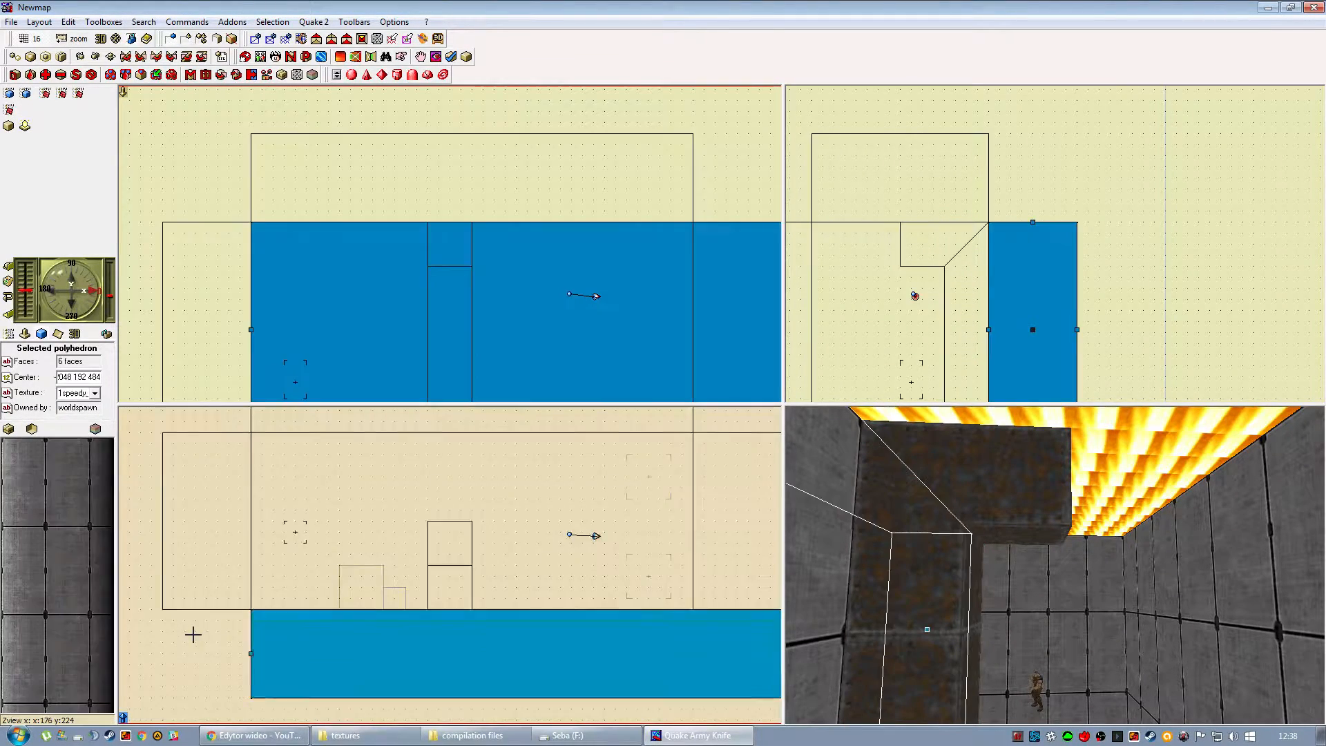
pyautogui.click(195, 634)
pyautogui.click(991, 463)
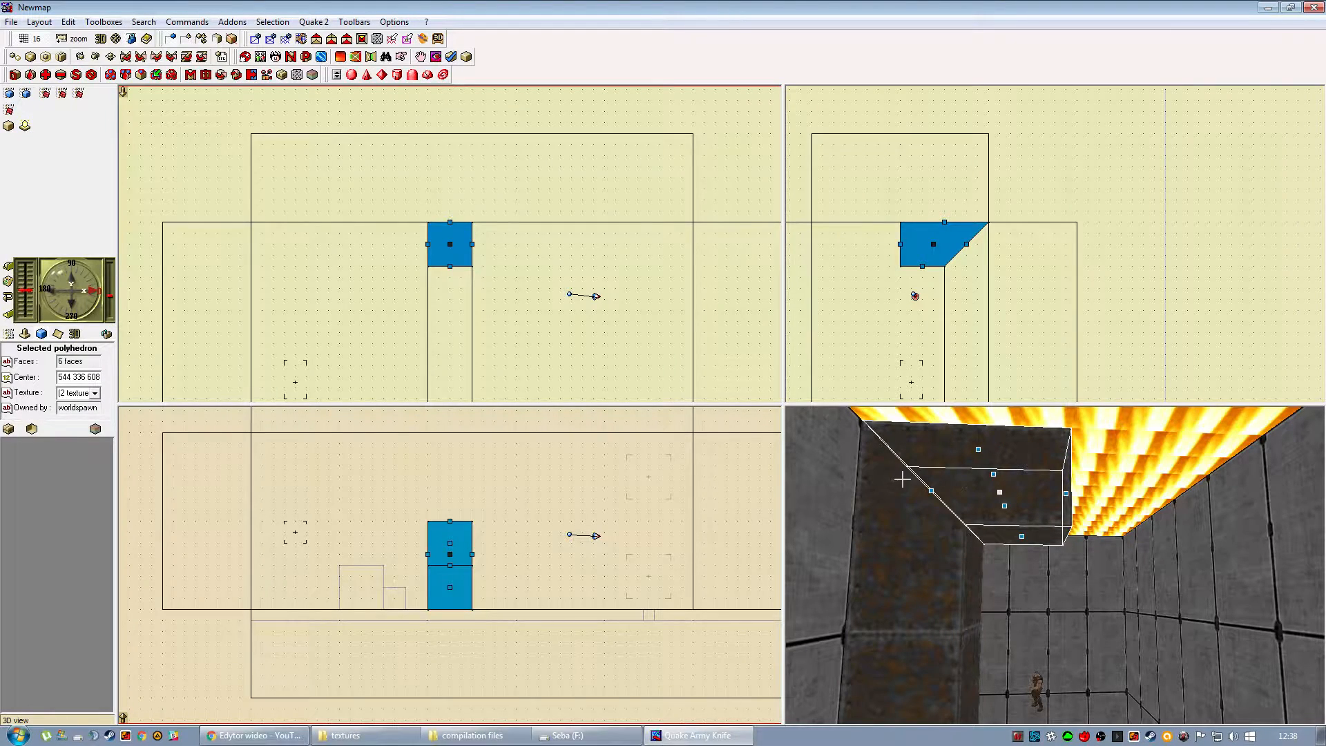
pyautogui.click(229, 659)
pyautogui.moveTo(961, 571); pyautogui.dragTo(1029, 542)
# Extend the ceiling beam to the opposite wall and bevel its far end diagonally.
pyautogui.click(934, 252)
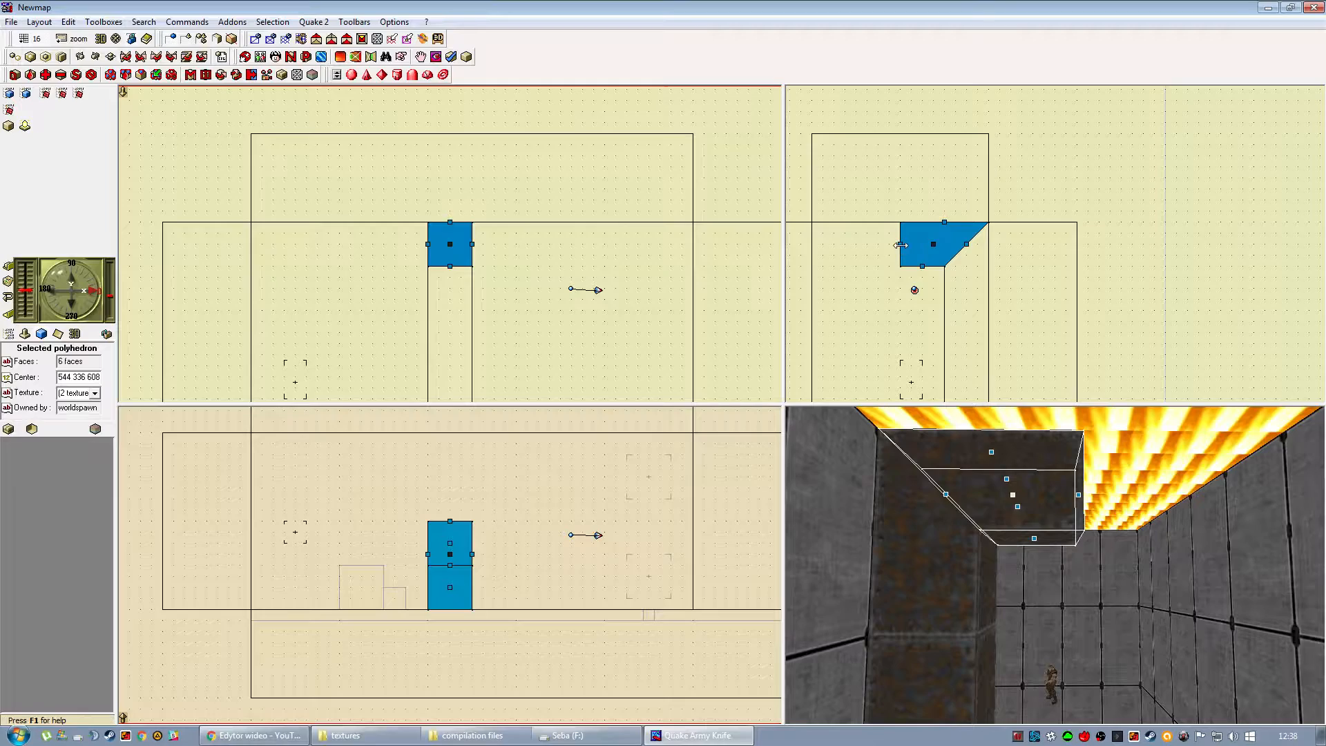
pyautogui.moveTo(901, 245); pyautogui.dragTo(850, 247)
pyautogui.moveTo(853, 227); pyautogui.dragTo(811, 226)
# Bevel the pillar's bottom end diagonally at the floor to match its mitred top.
pyautogui.click(967, 605)
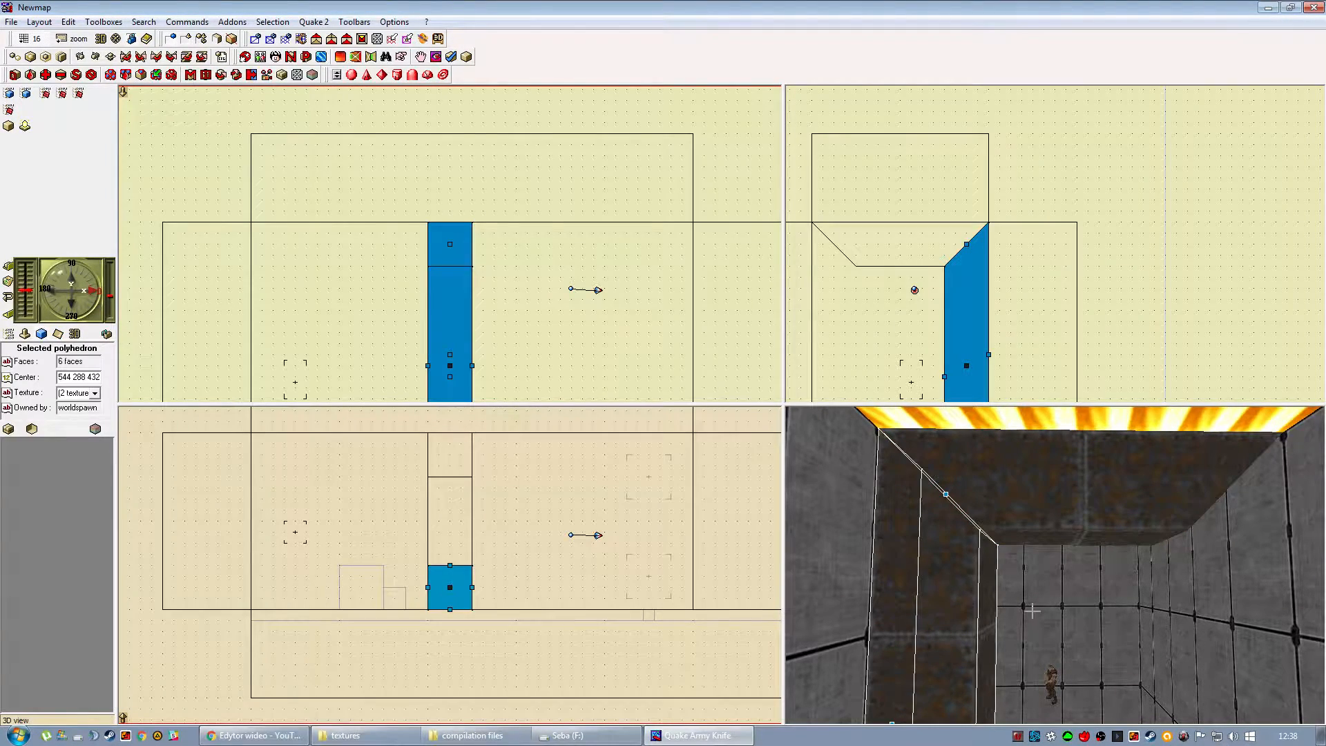
pyautogui.moveTo(1032, 587); pyautogui.dragTo(1028, 487)
pyautogui.moveTo(953, 299); pyautogui.dragTo(927, 147)
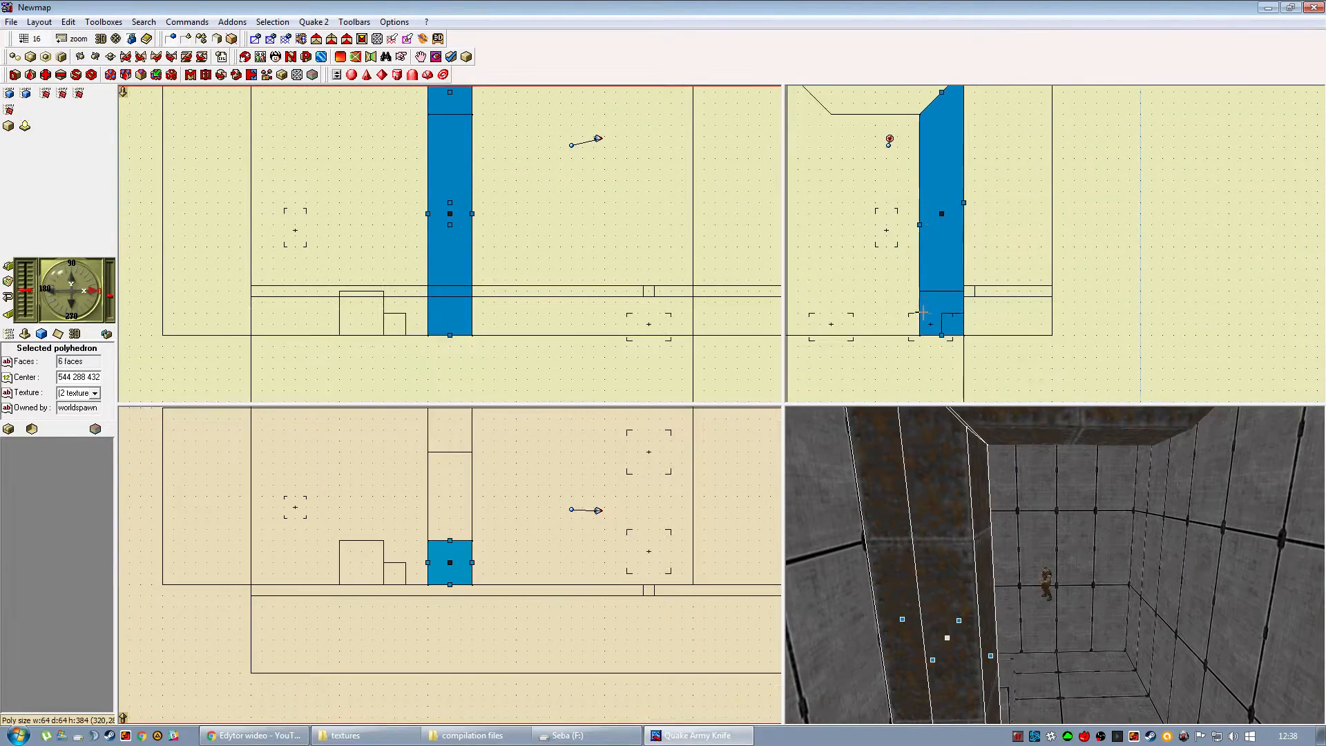
pyautogui.moveTo(919, 335); pyautogui.dragTo(920, 295)
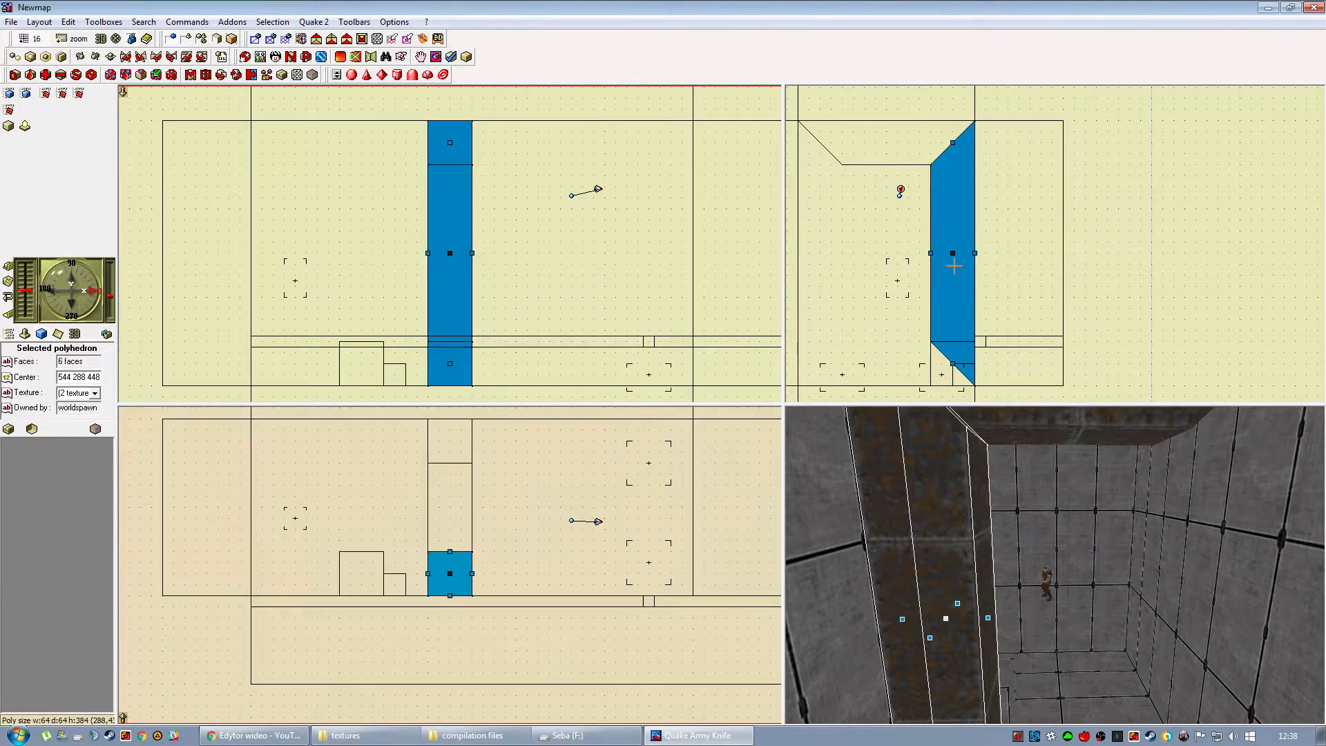
# Duplicate the mitred pillar, mirror the copy and place it against the opposite wall under the beam's far end.
pyautogui.moveTo(954, 266); pyautogui.dragTo(899, 266)
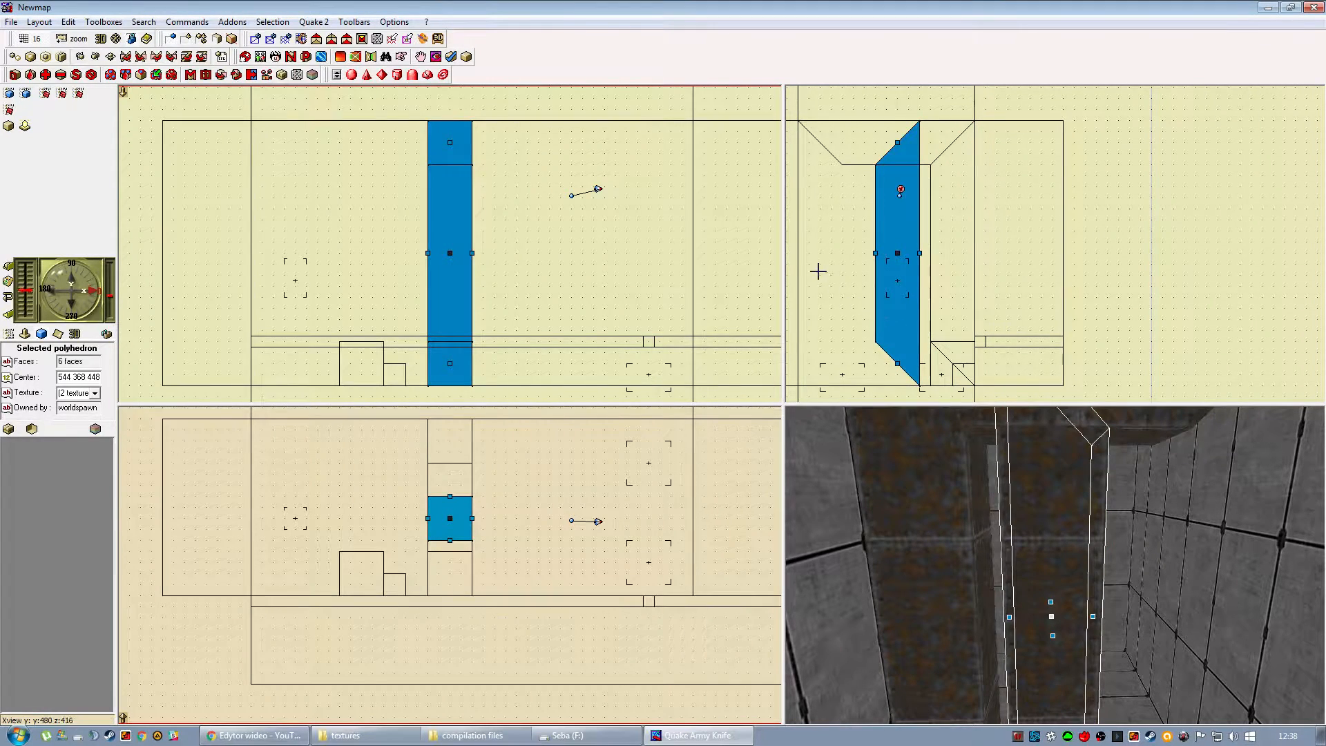
pyautogui.click(94, 59)
pyautogui.moveTo(925, 287); pyautogui.dragTo(847, 287)
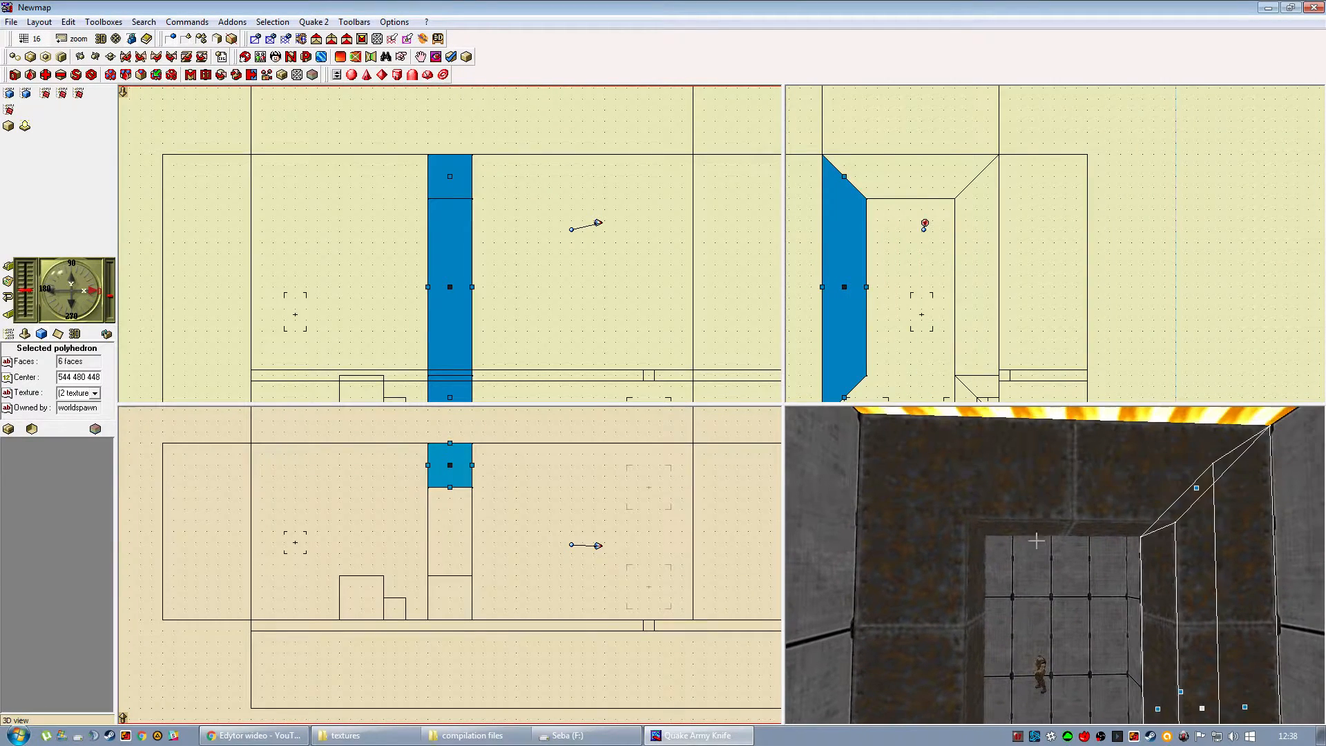
# Duplicate the ceiling beam, flip the copy and place it along the floor between the two pillars.
pyautogui.click(1047, 466)
pyautogui.moveTo(910, 179); pyautogui.dragTo(910, 333)
pyautogui.moveTo(1000, 601); pyautogui.dragTo(1003, 627)
pyautogui.click(220, 622)
# Examine the four-piece rusty frame and the surrounding room from both sides in the 3D view.
pyautogui.moveTo(1003, 627); pyautogui.dragTo(1009, 550, button='right')
pyautogui.moveTo(1009, 550); pyautogui.dragTo(880, 565)
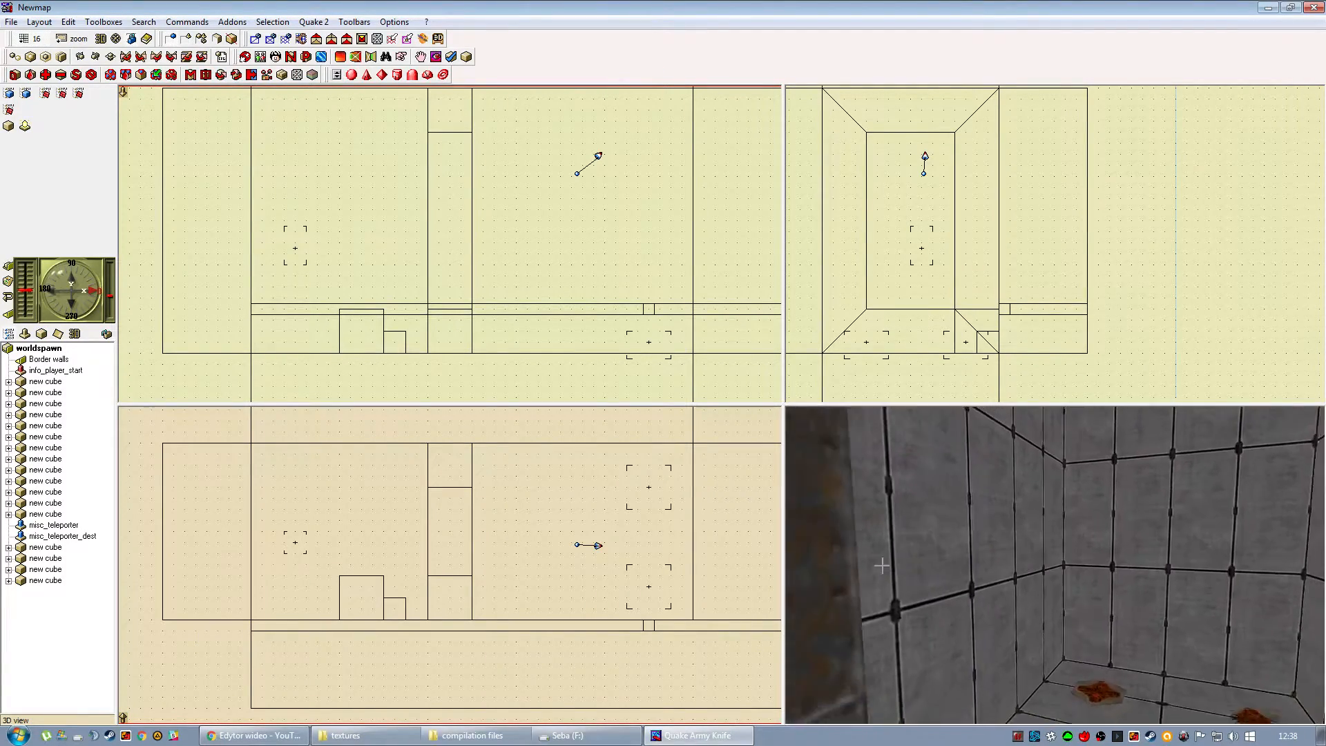
pyautogui.moveTo(880, 565); pyautogui.dragTo(1000, 556, button='right')
pyautogui.moveTo(1001, 557); pyautogui.dragTo(1028, 546)
pyautogui.moveTo(1029, 545); pyautogui.dragTo(1018, 552, button='right')
pyautogui.moveTo(1018, 553); pyautogui.dragTo(999, 587)
pyautogui.moveTo(999, 589); pyautogui.dragTo(1000, 585, button='right')
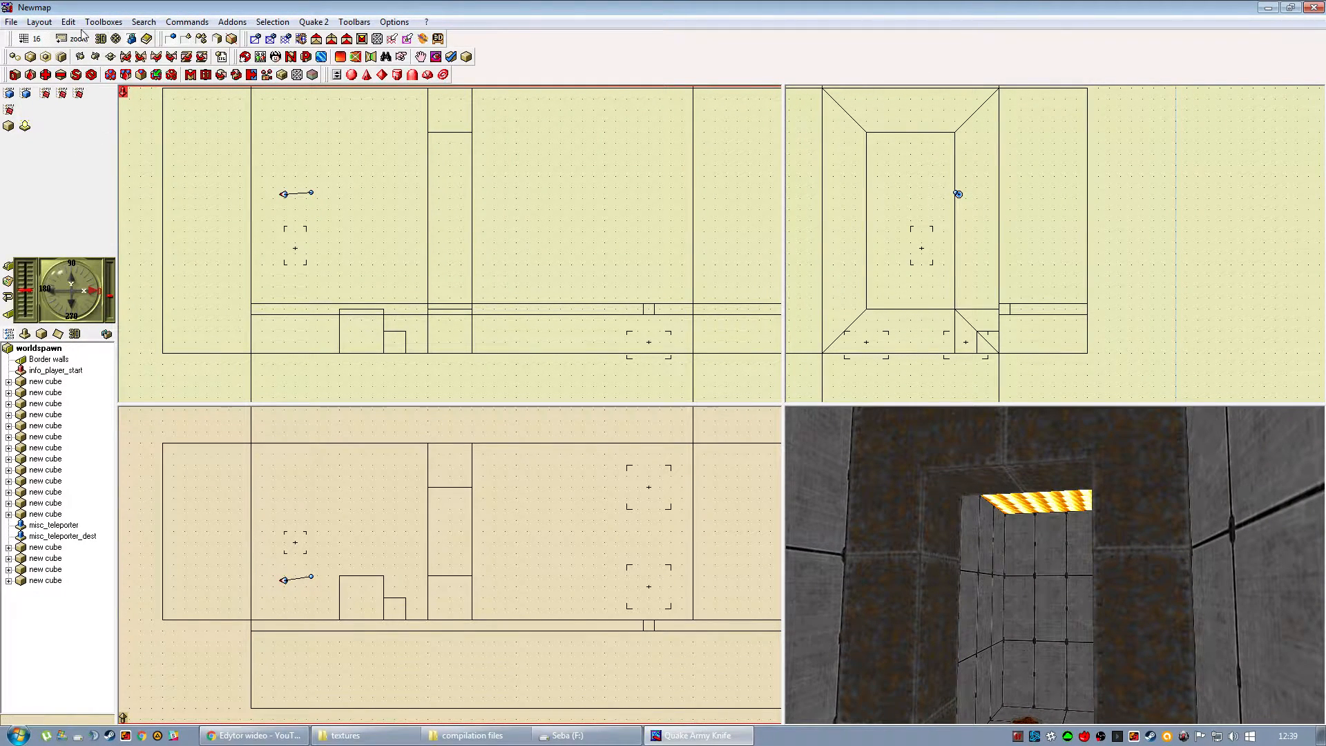
# Open the map file jumptest.qkm from the QuArK 6.6.0 Beta 6 folder through the main QuArK window.
pyautogui.click(113, 24)
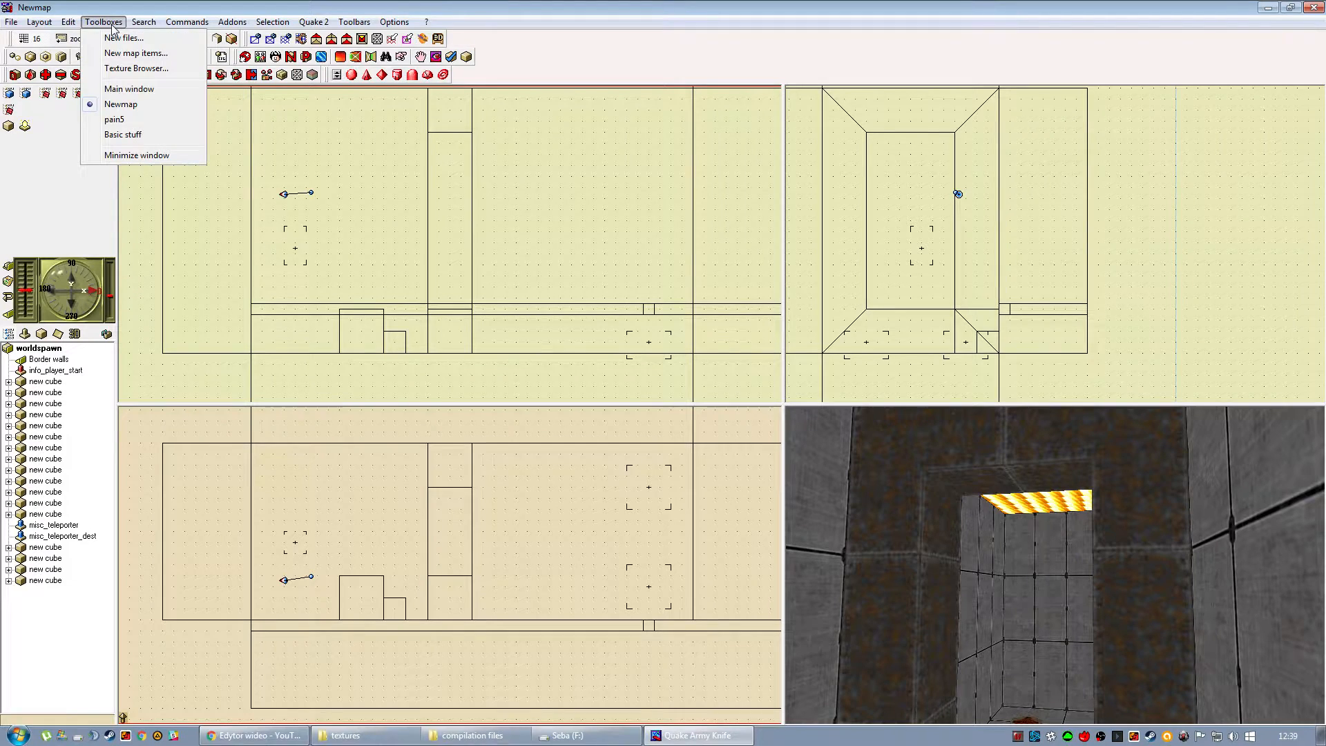
pyautogui.click(109, 89)
pyautogui.click(22, 24)
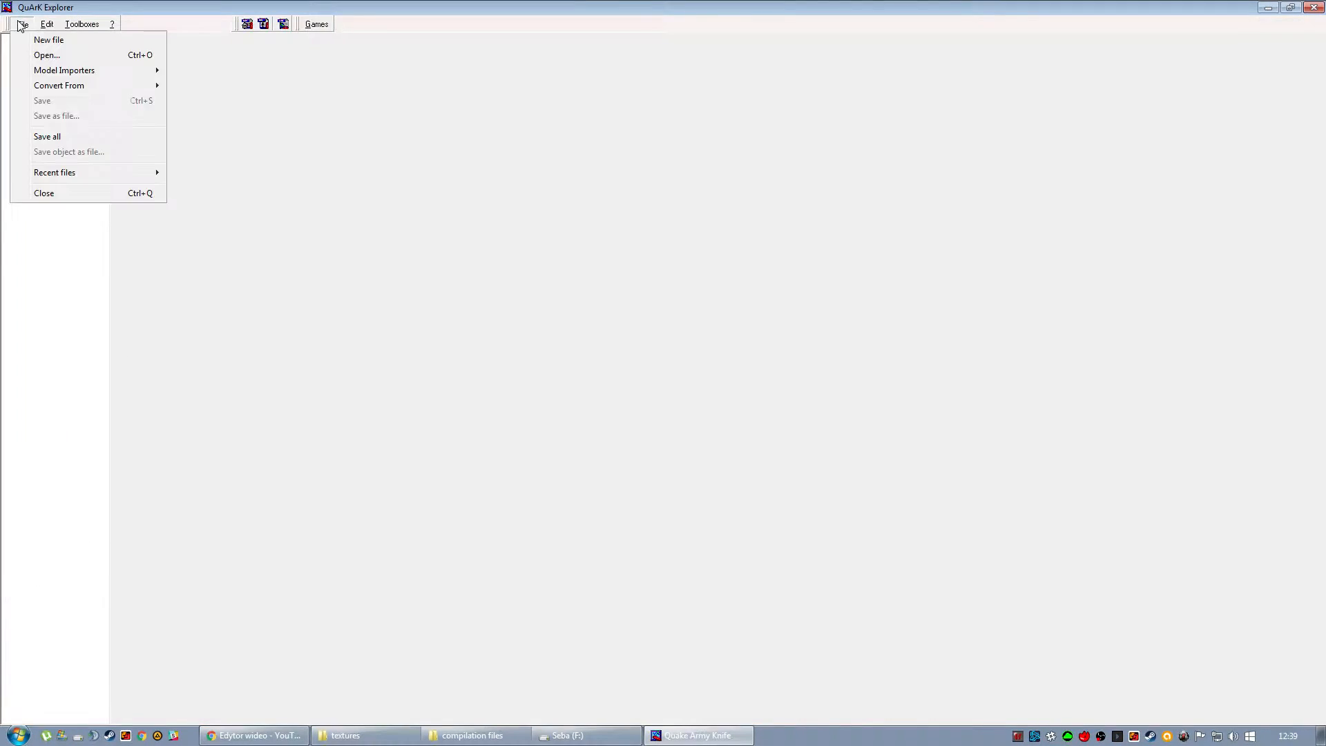
pyautogui.click(45, 55)
pyautogui.scroll(-4, 606, 304)
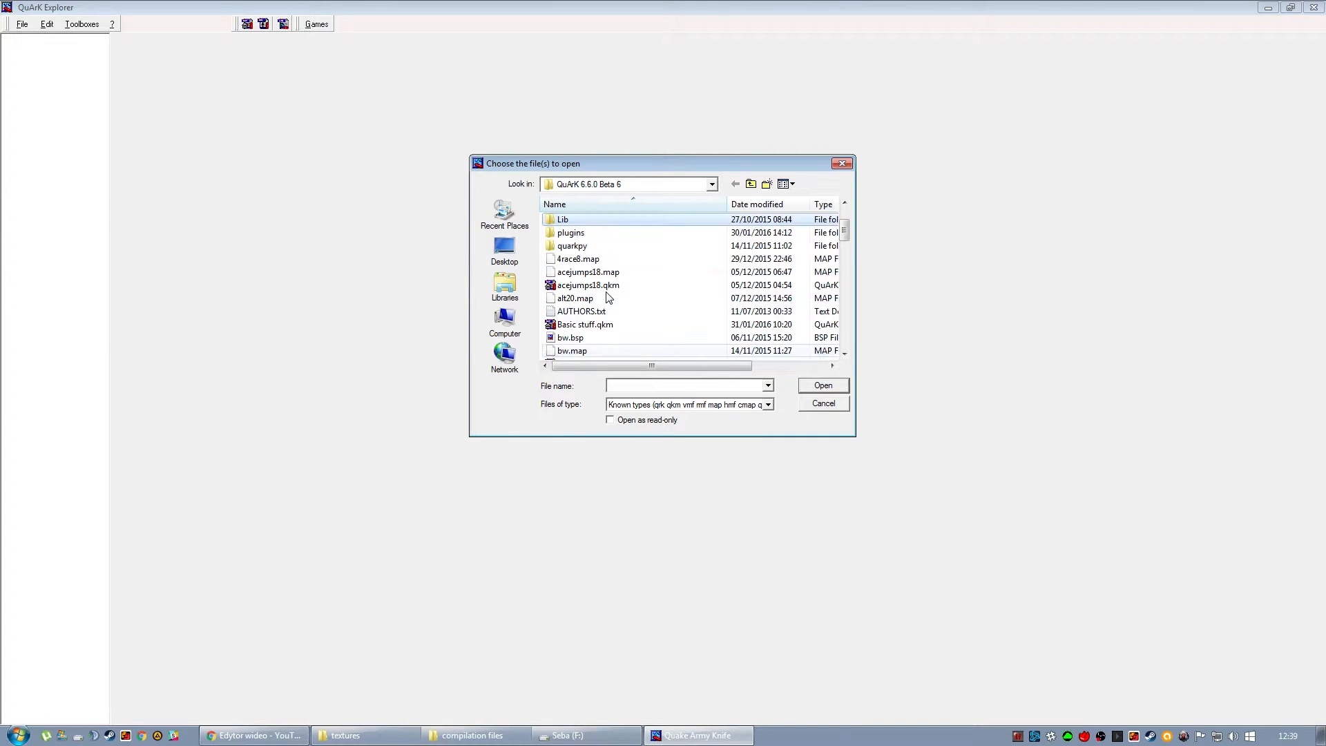
pyautogui.scroll(-4, 601, 301)
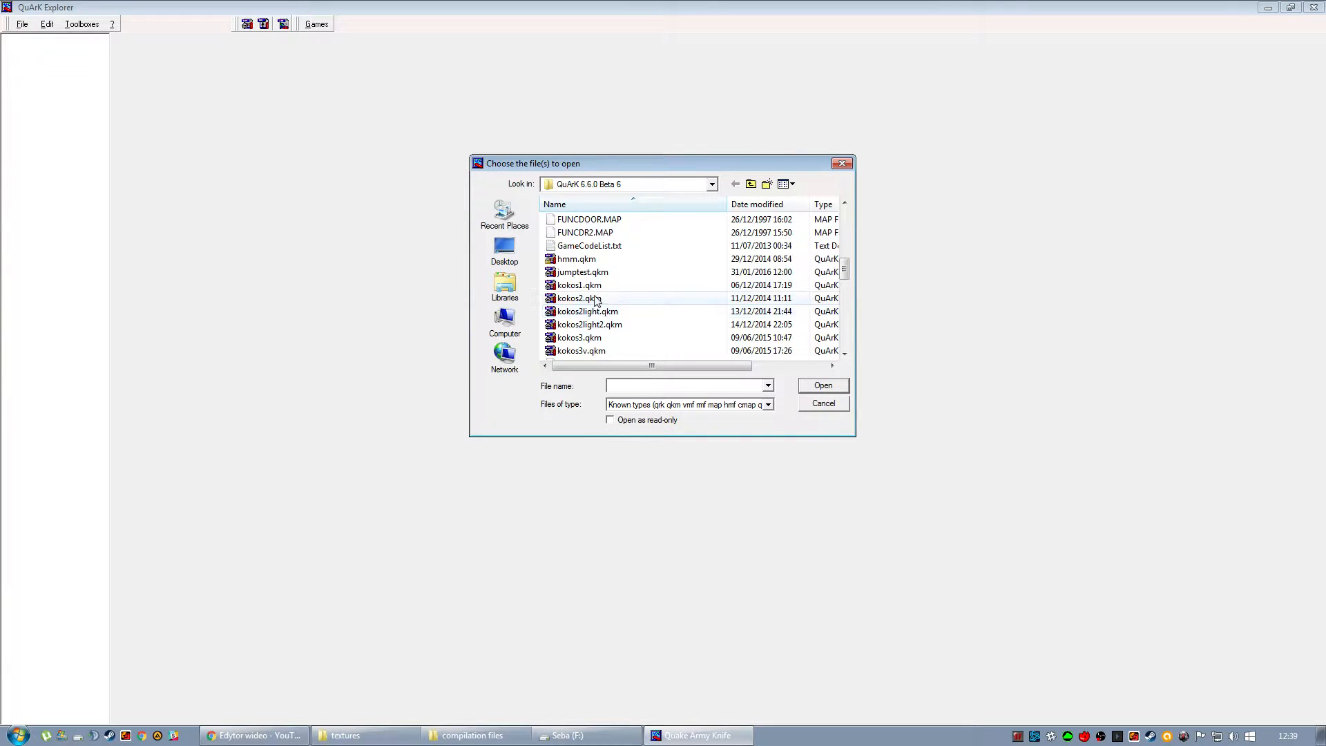
pyautogui.doubleClick(584, 272)
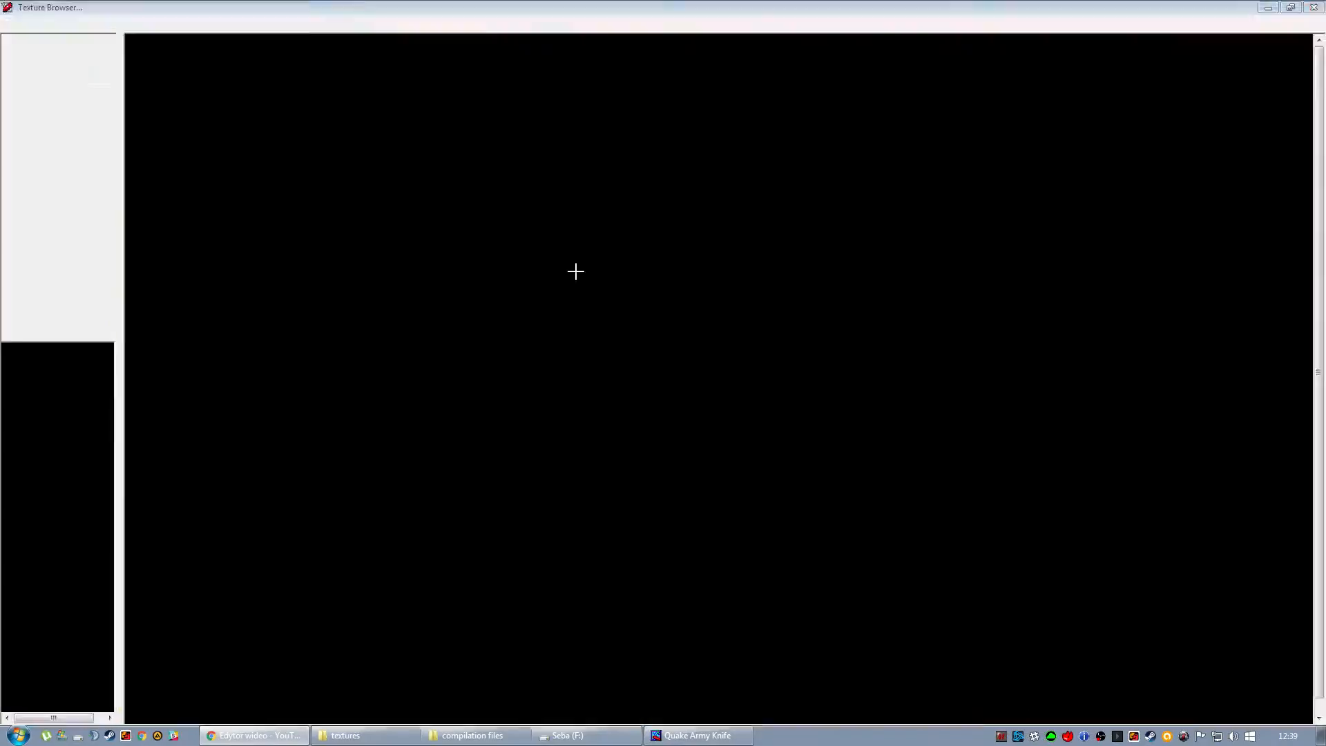
# Examine the spacing of the cubes along the whole jumptest corridor, from the first cube to the last.
pyautogui.moveTo(291, 292); pyautogui.dragTo(470, 301)
pyautogui.moveTo(361, 301); pyautogui.dragTo(442, 308)
pyautogui.moveTo(316, 290)
pyautogui.mouseDown()
pyautogui.moveTo(391, 313)
pyautogui.moveTo(513, 291)
pyautogui.moveTo(385, 267)
pyautogui.moveTo(310, 274)
pyautogui.moveTo(334, 290)
pyautogui.mouseUp()
pyautogui.moveTo(585, 571); pyautogui.dragTo(156, 546)
pyautogui.moveTo(185, 299); pyautogui.dragTo(339, 288)
pyautogui.moveTo(230, 275); pyautogui.dragTo(218, 243)
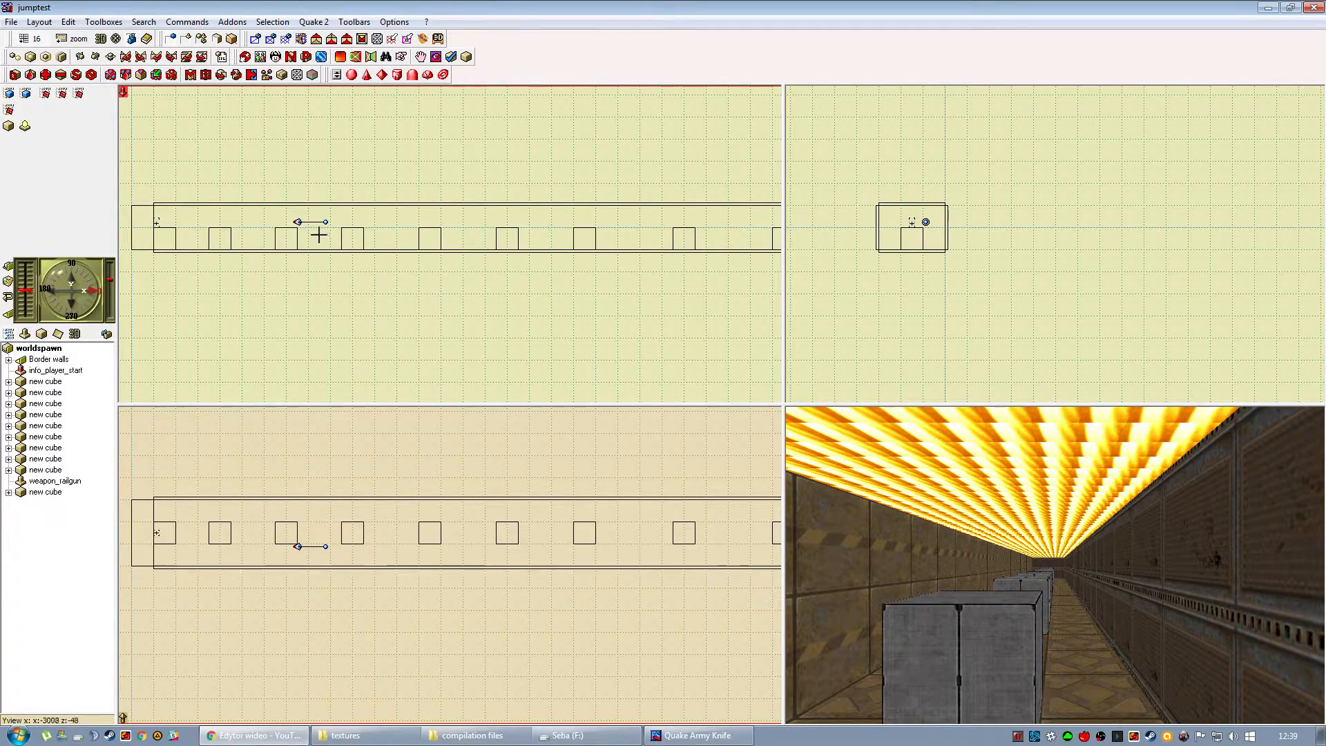
pyautogui.moveTo(467, 248)
pyautogui.mouseDown()
pyautogui.moveTo(401, 259)
pyautogui.moveTo(442, 252)
pyautogui.mouseUp()
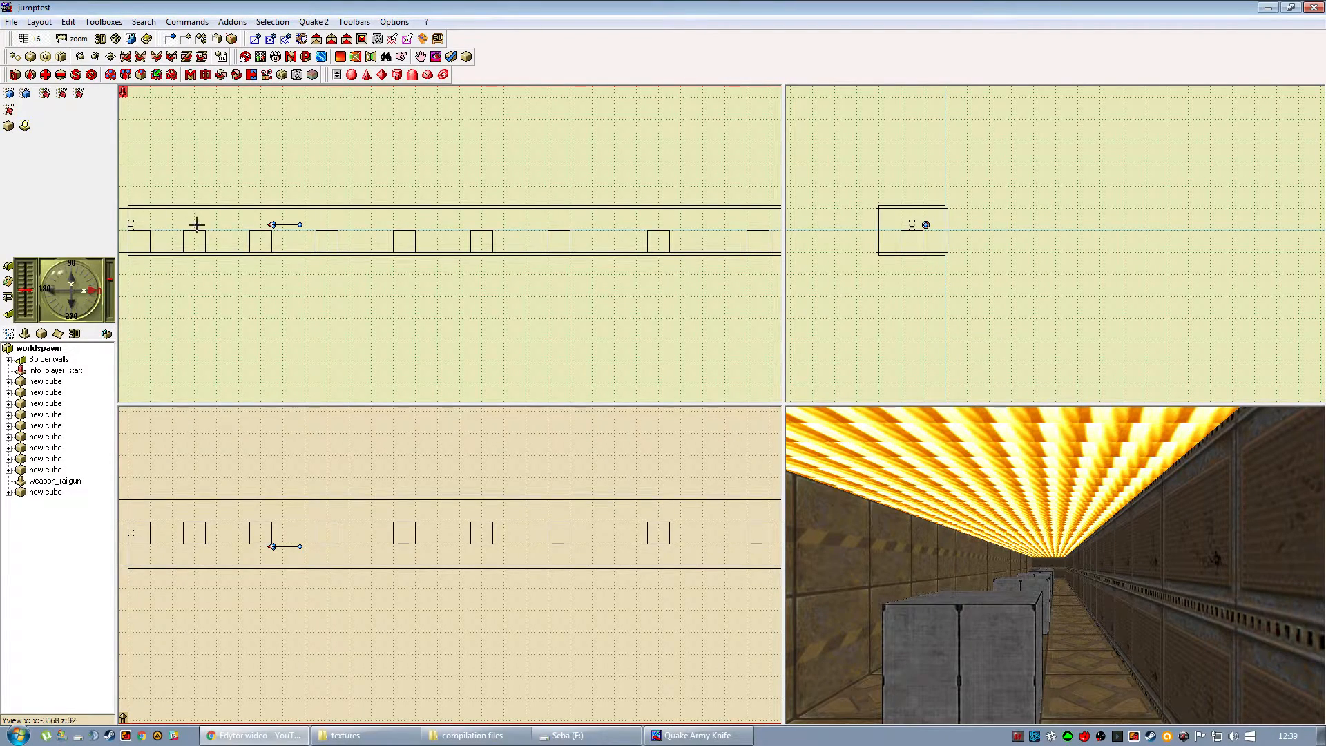
pyautogui.moveTo(576, 253); pyautogui.dragTo(527, 267)
pyautogui.click(500, 256)
pyautogui.click(504, 255)
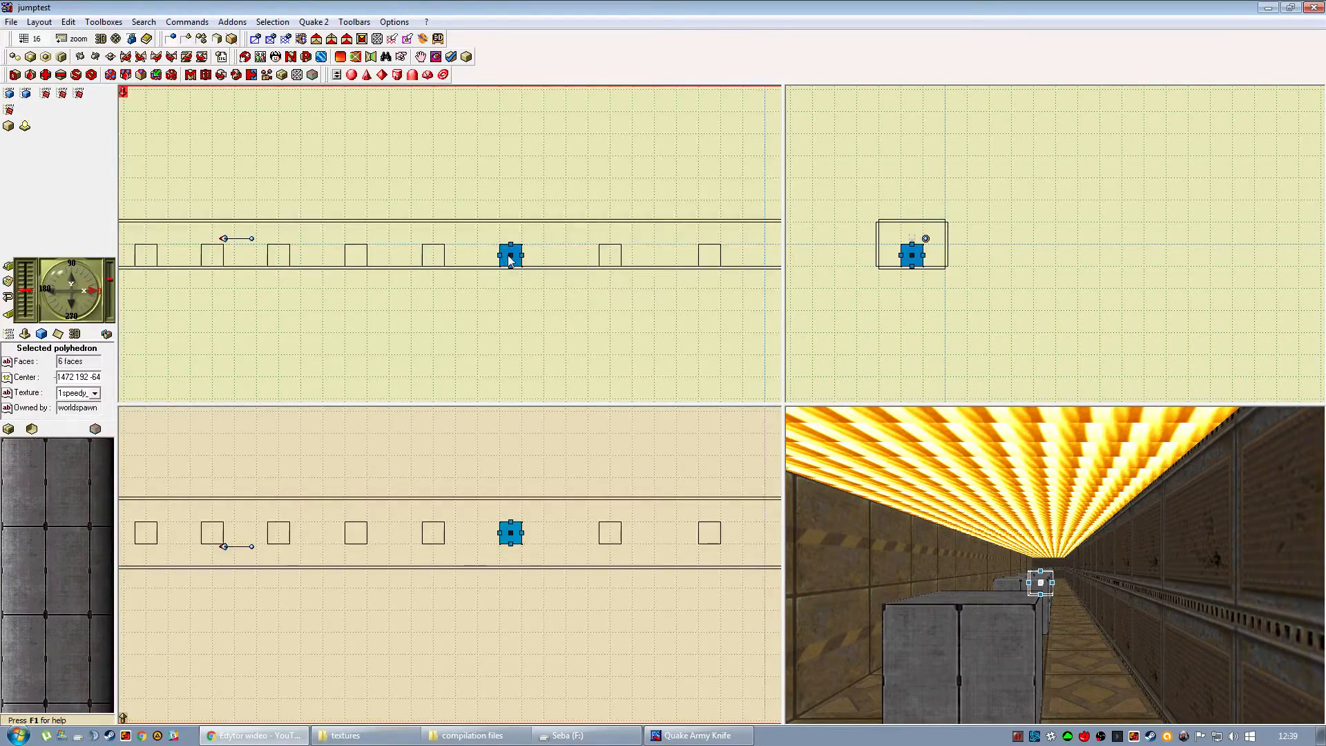
pyautogui.click(564, 287)
pyautogui.moveTo(601, 294); pyautogui.dragTo(457, 302)
# Open jumps.jpg from the desktop in IrfanView, study the jump distances marked between the cubes, and close it.
pyautogui.click(288, 736)
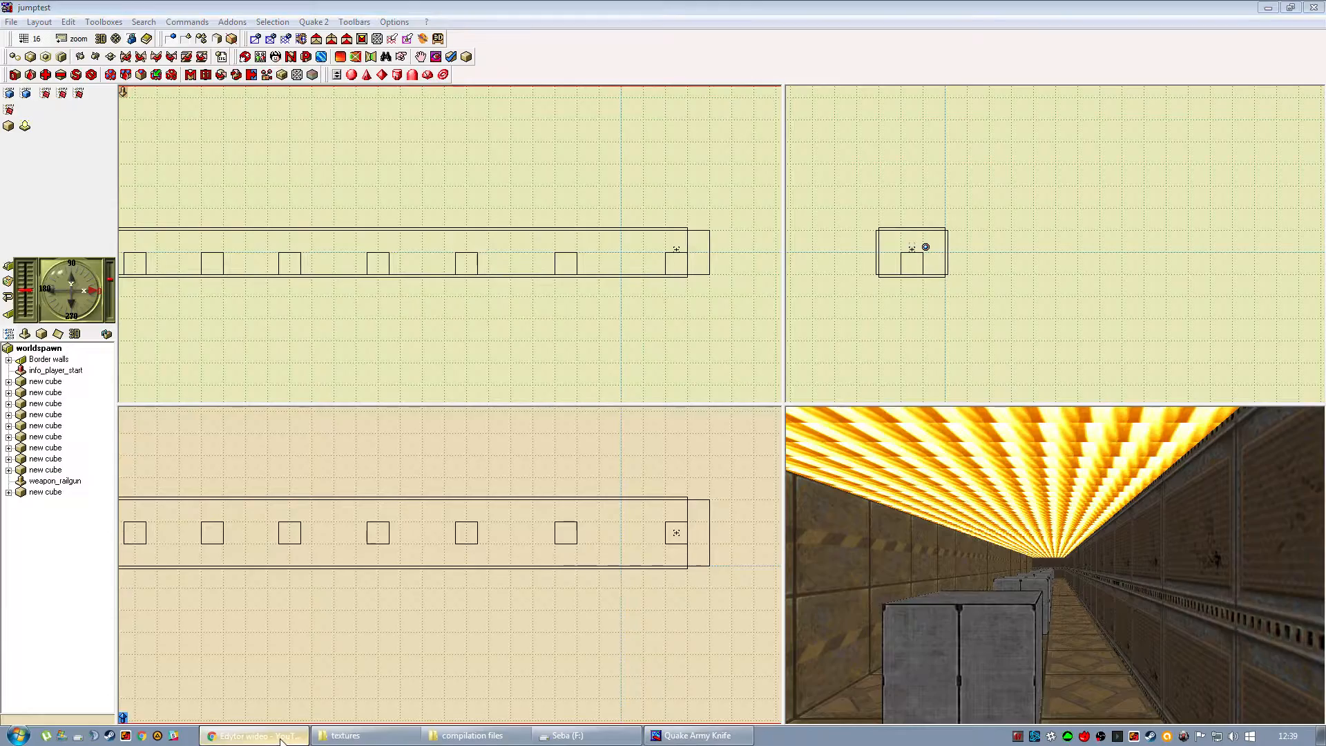
pyautogui.click(290, 743)
pyautogui.click(672, 737)
pyautogui.doubleClick(37, 259)
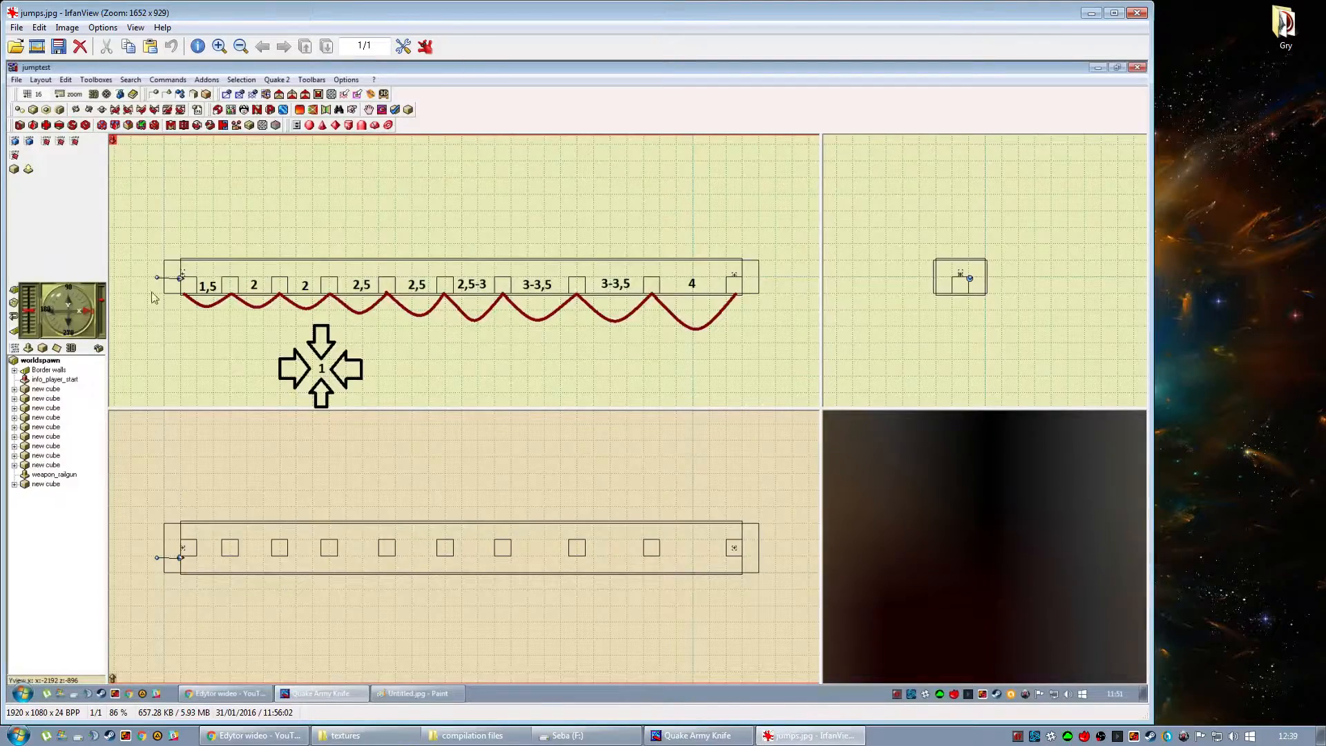
pyautogui.click(1114, 13)
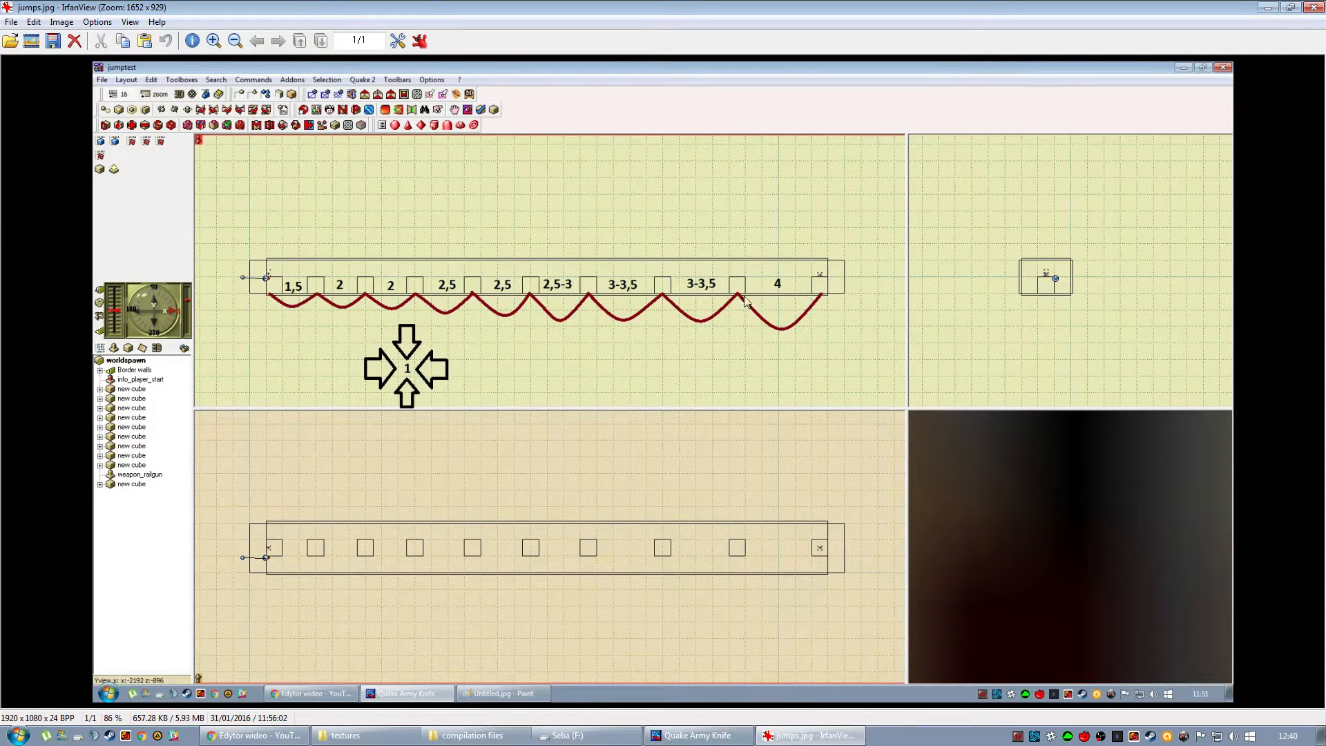
pyautogui.click(1314, 8)
# Switch back to QuArK and close it together with the open maps without saving the changes.
pyautogui.click(697, 734)
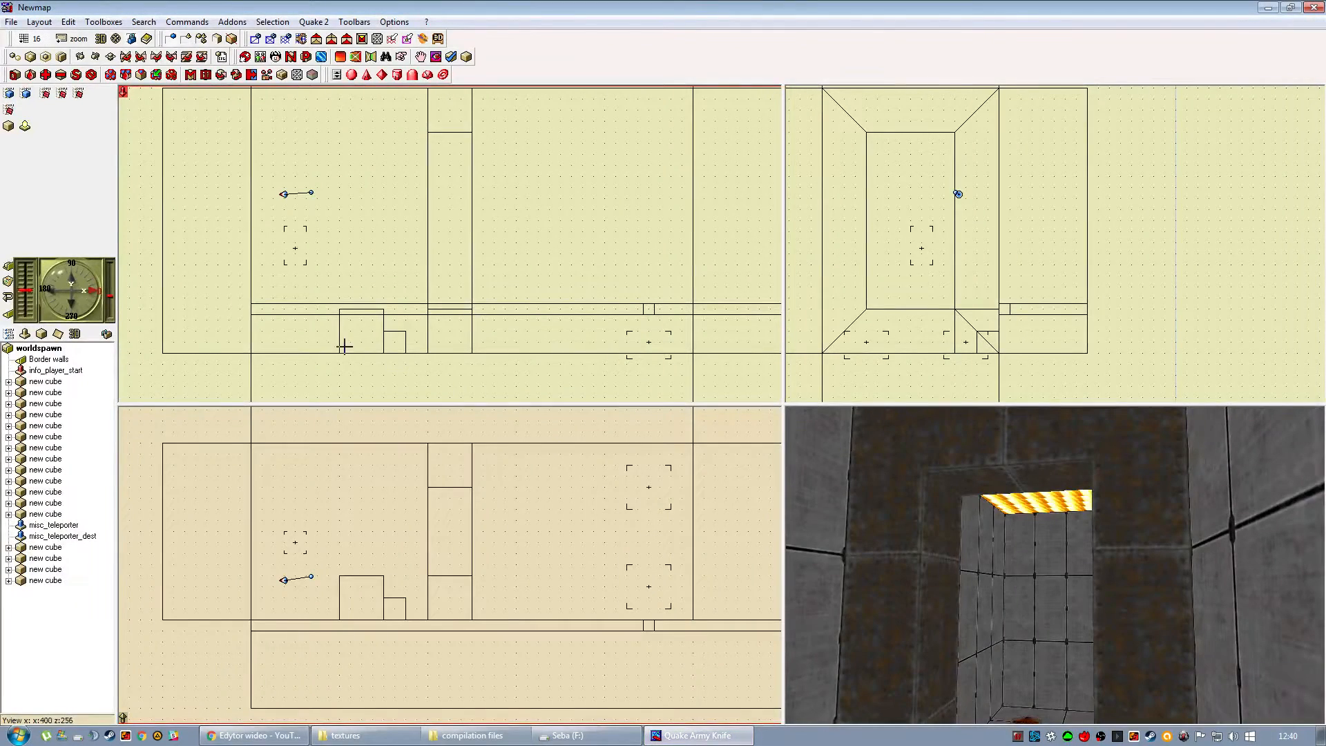
pyautogui.click(11, 22)
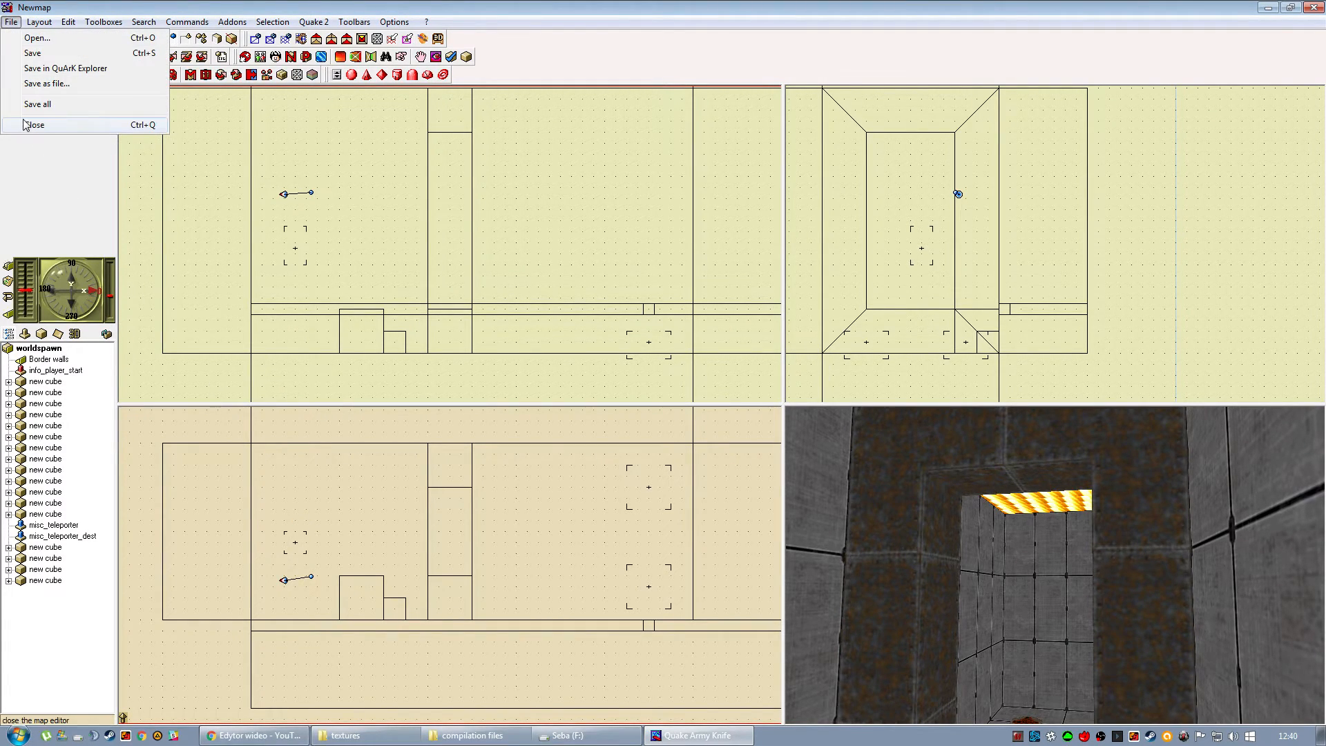
pyautogui.click(27, 120)
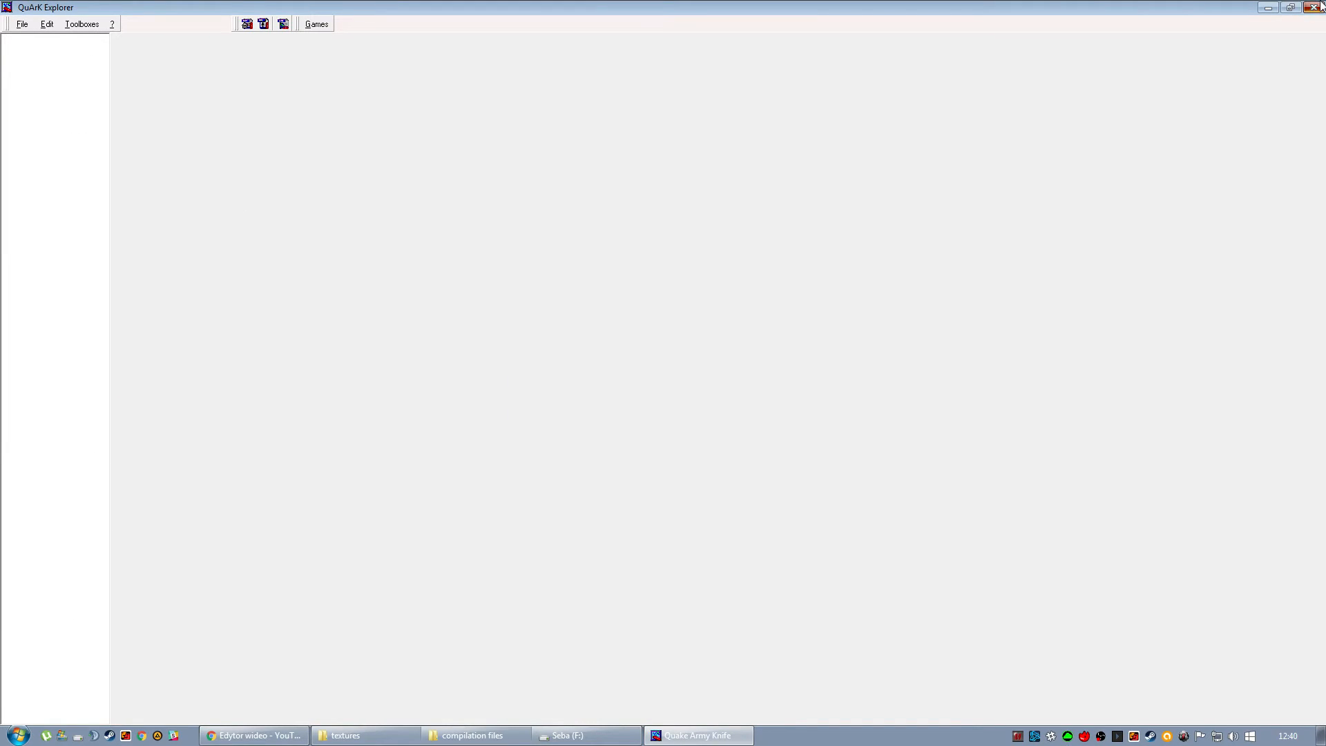
pyautogui.click(1319, 7)
pyautogui.click(659, 403)
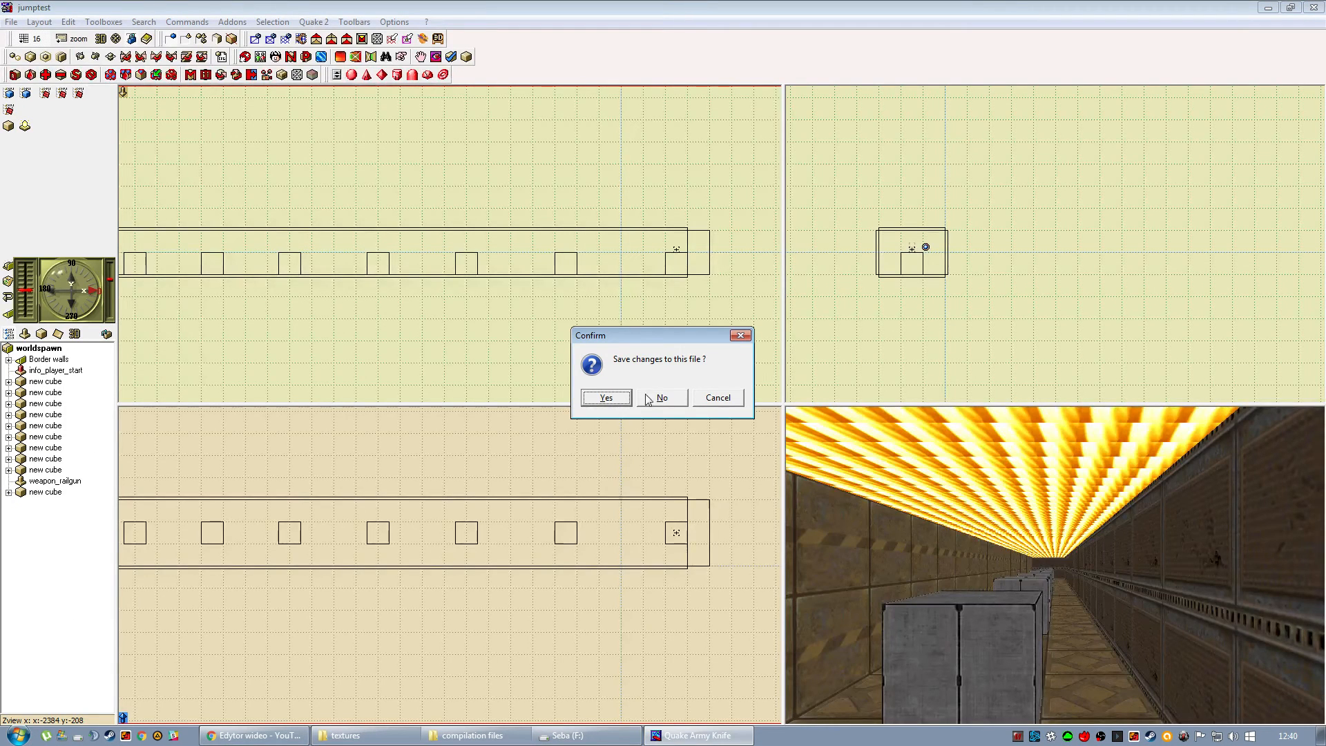
pyautogui.click(629, 402)
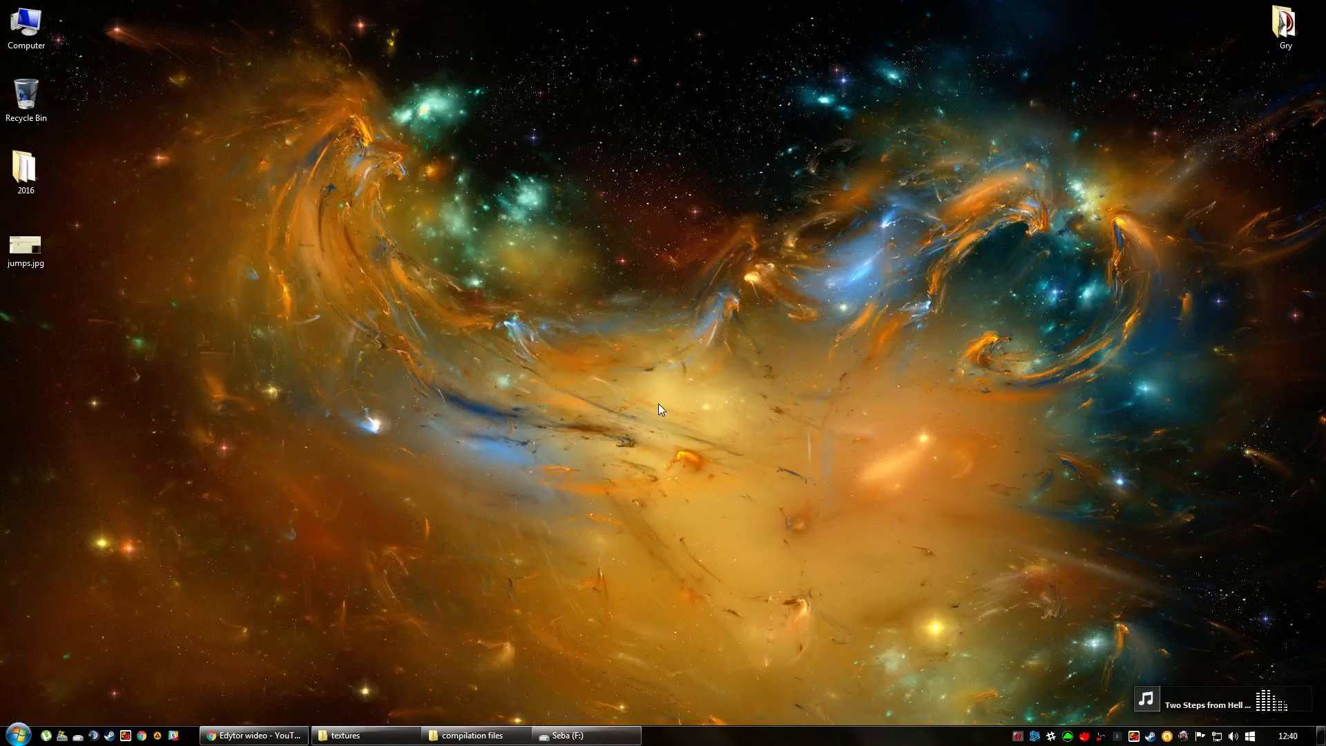
pyautogui.click(1101, 736)
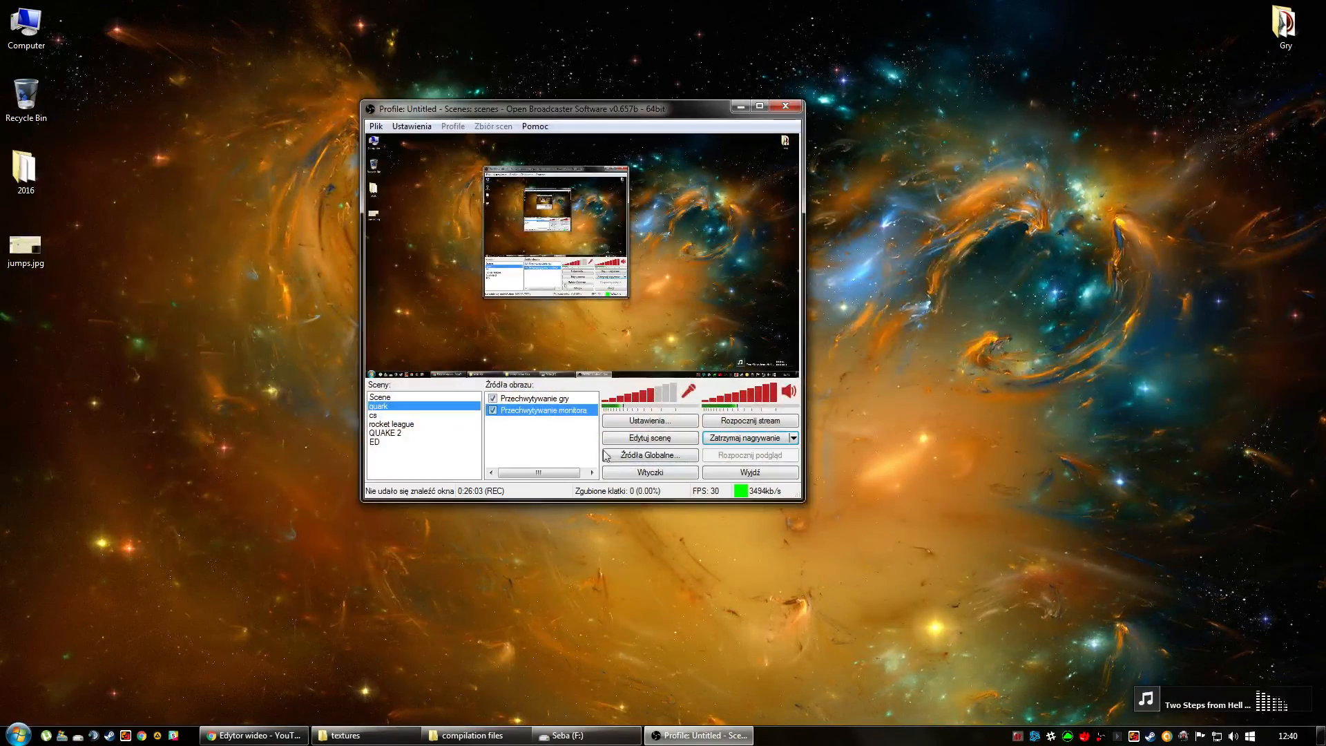